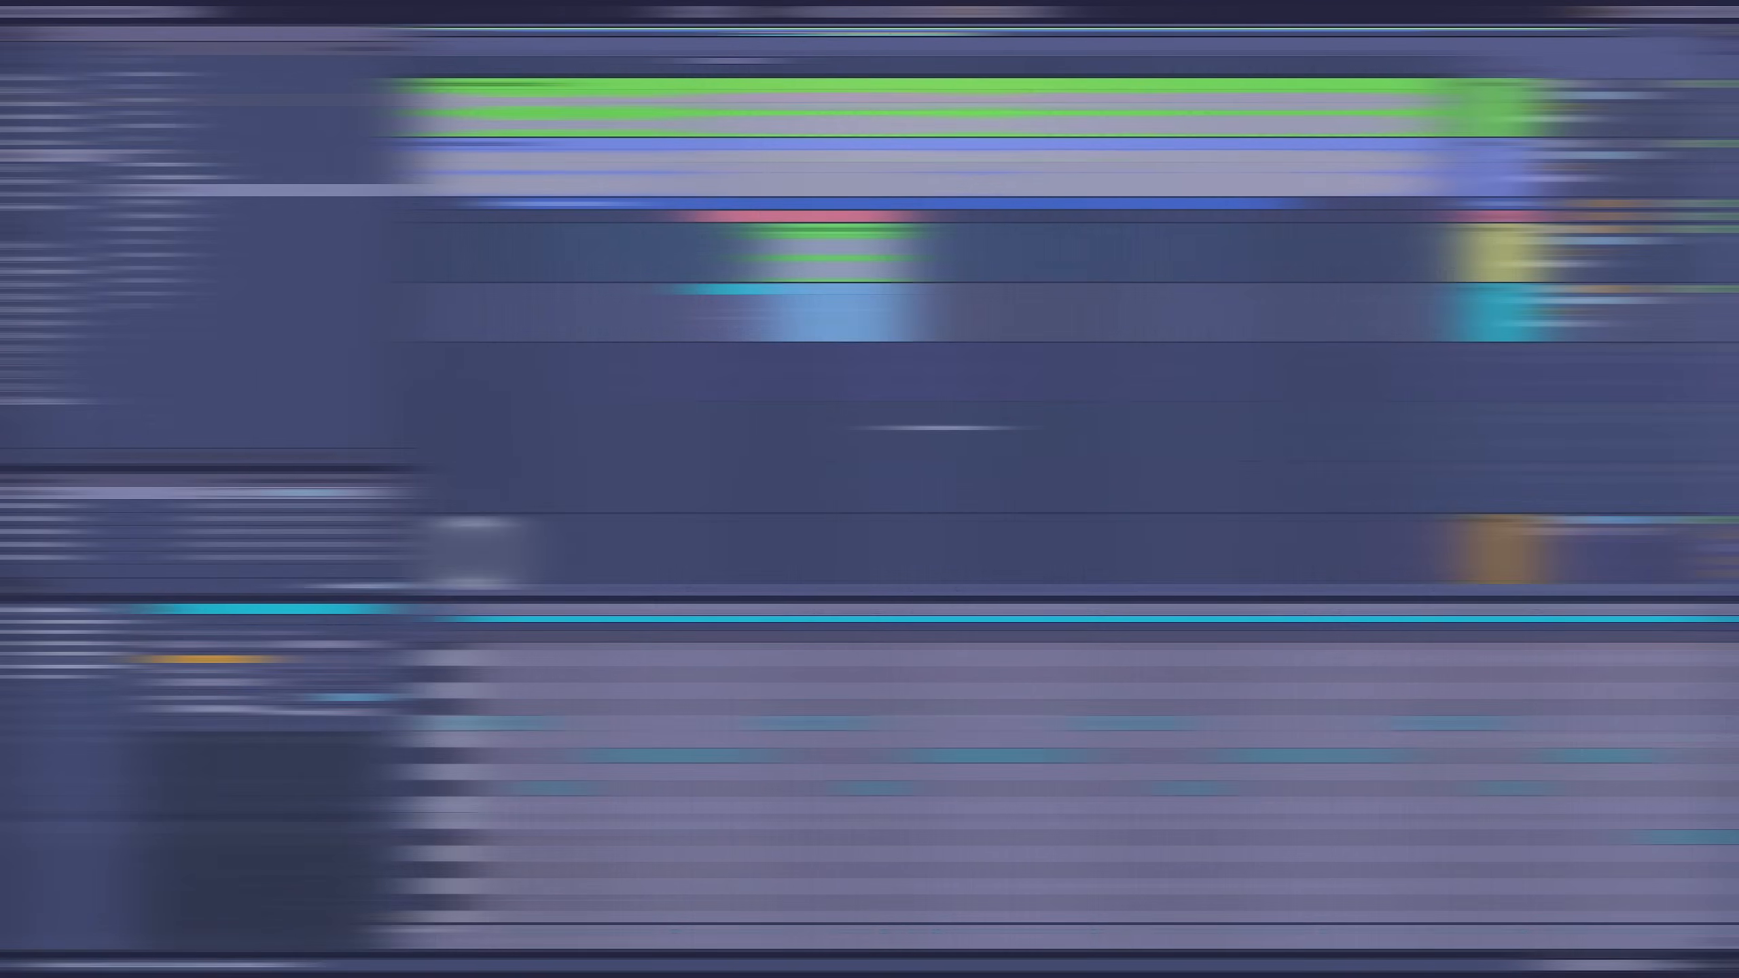
click(646, 629)
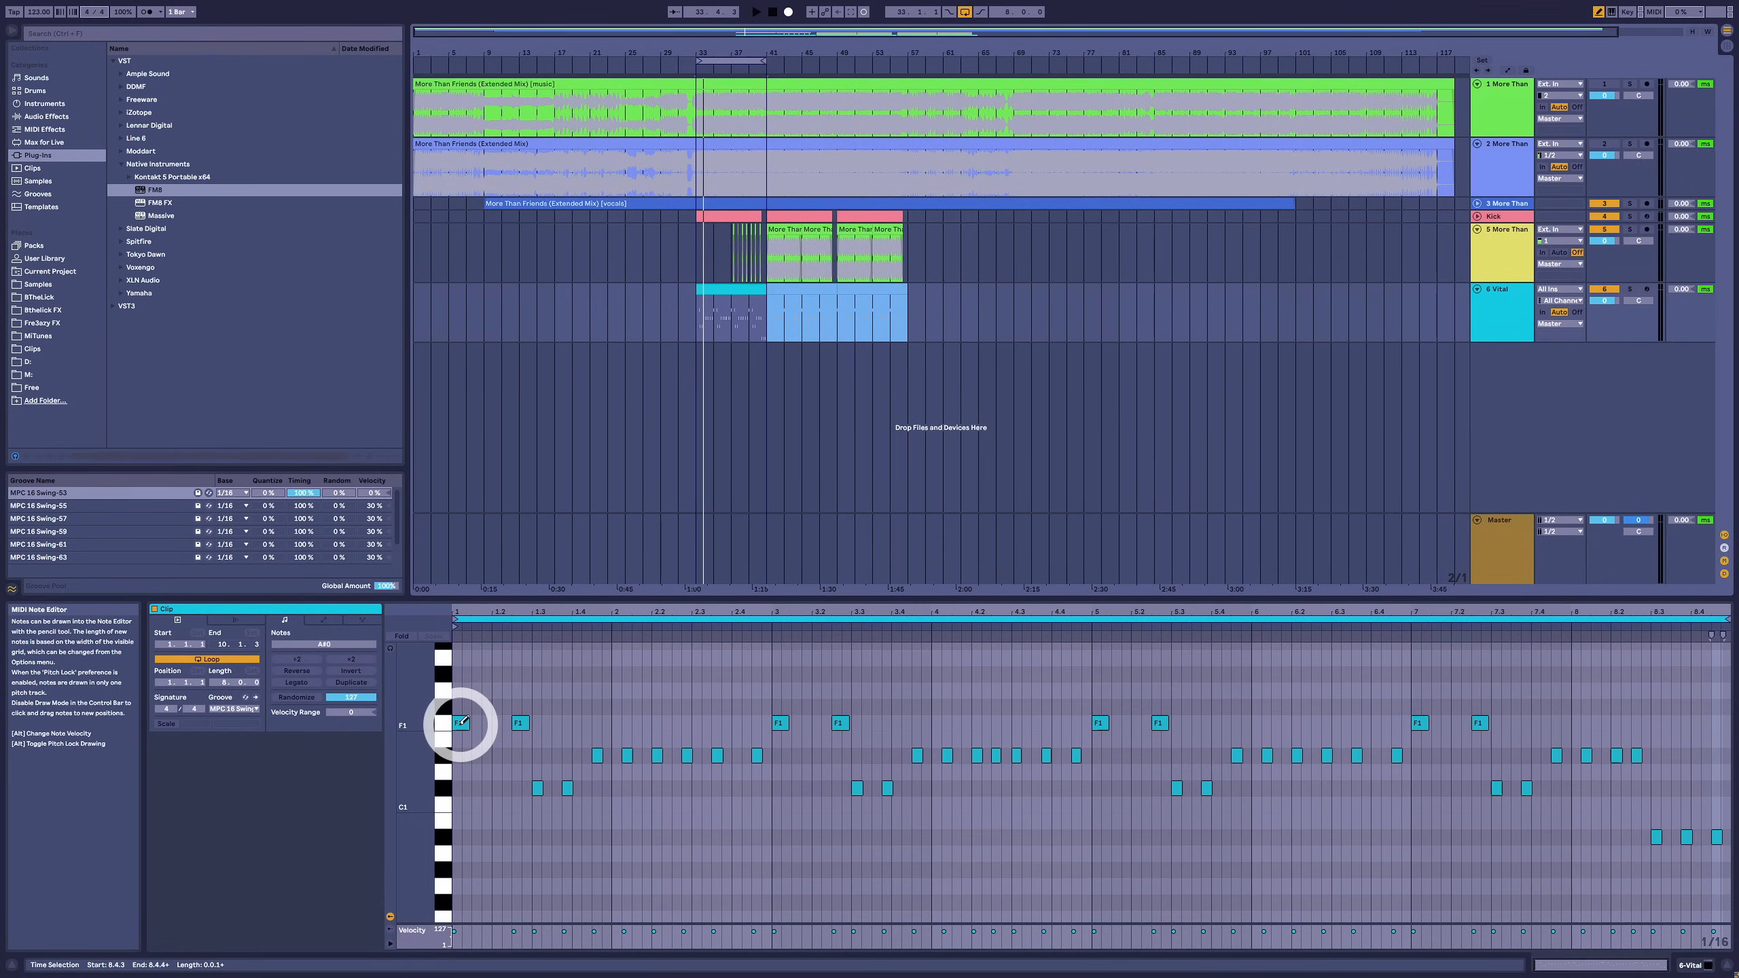
key(b)
mouse_move(455, 694)
mouse_down()
mouse_move(551, 771)
mouse_move(767, 795)
mouse_up()
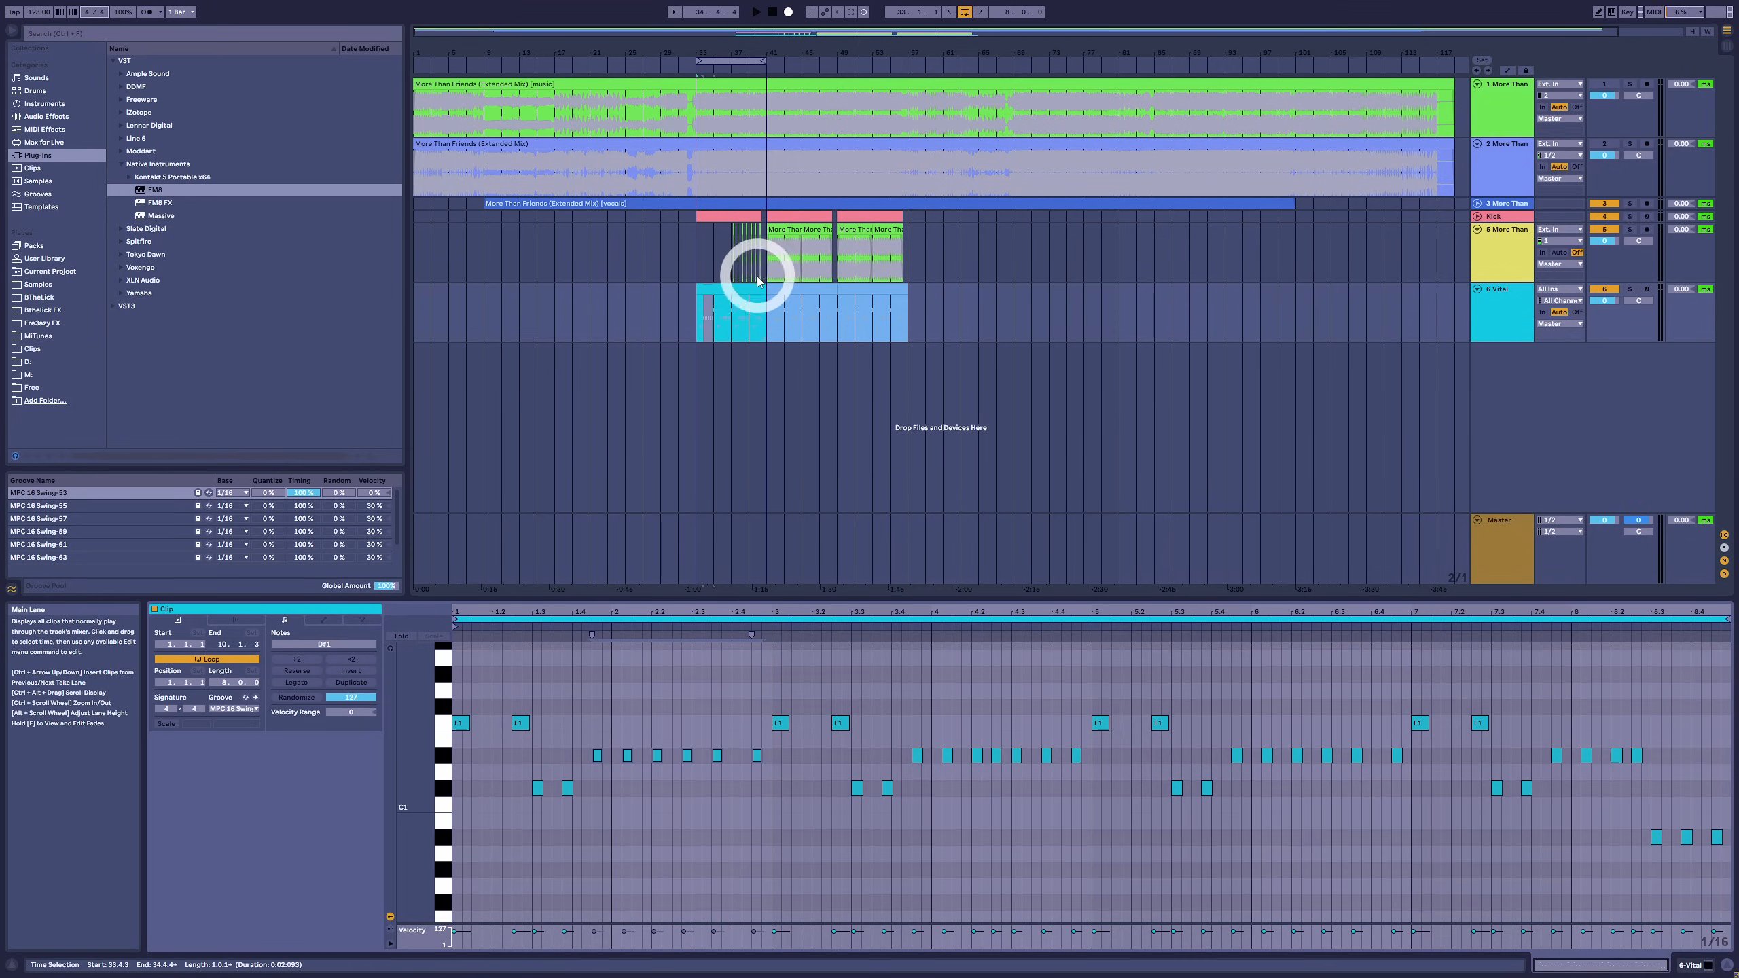
- Open the Vital plug-in window on the 6 Vital track and briefly audition the MIDI clip with the track soloed
click(600, 494)
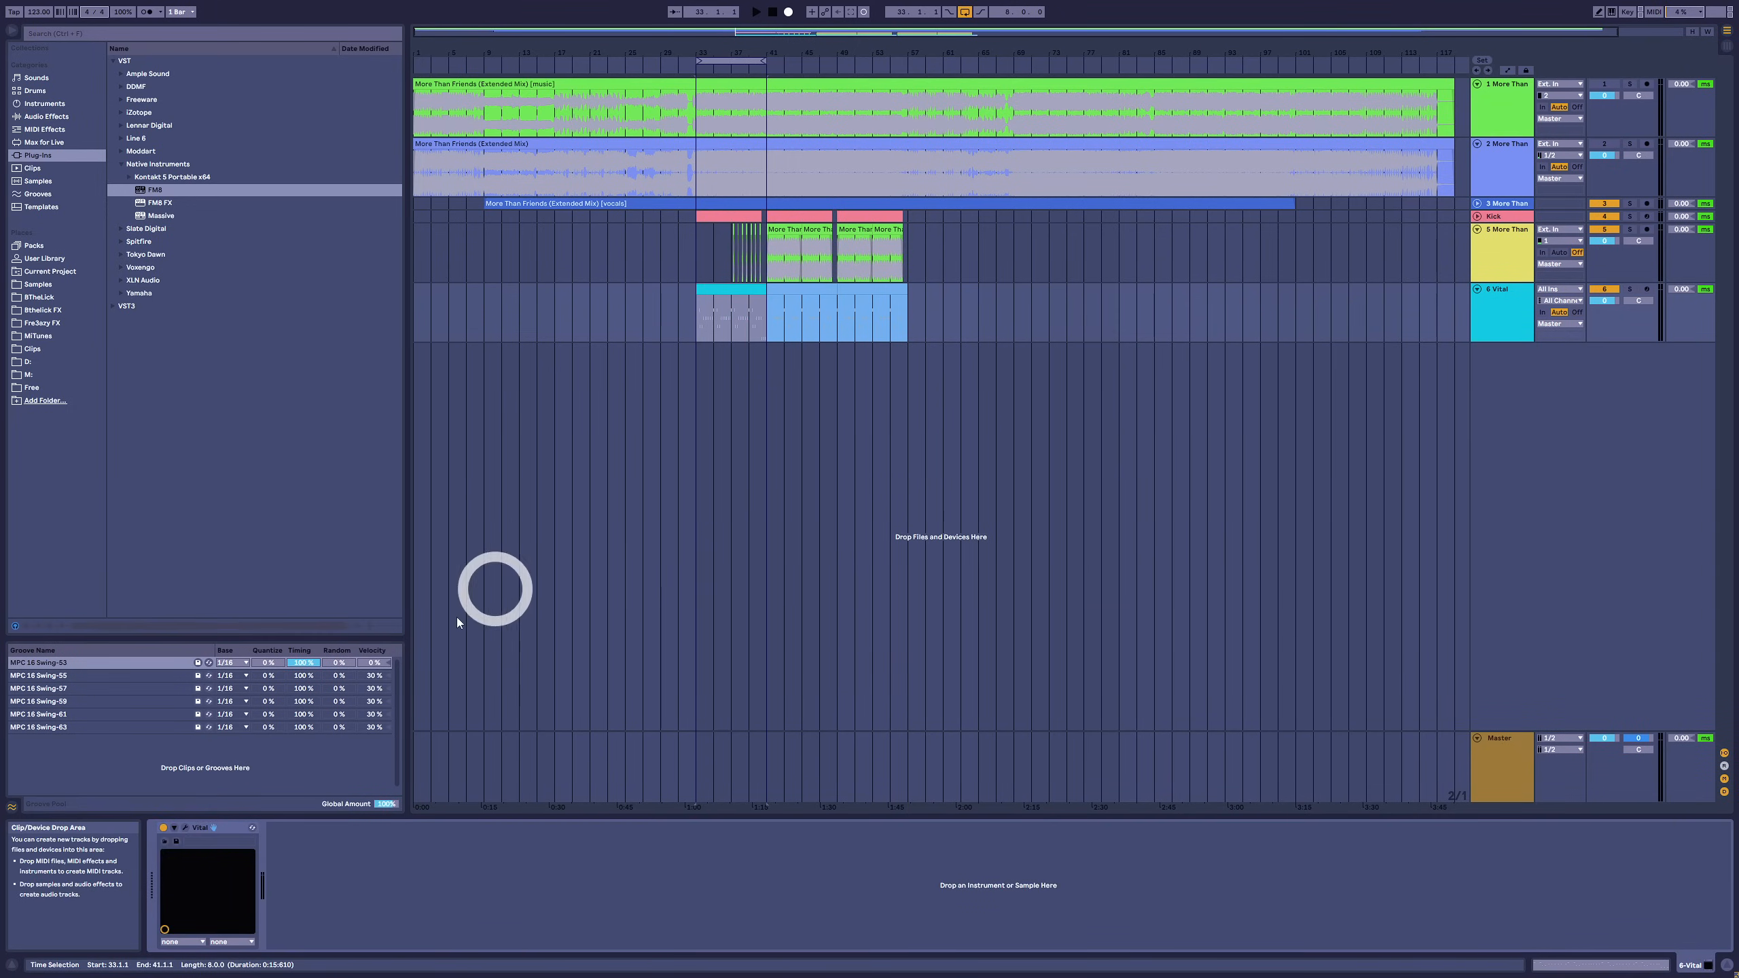
click(186, 825)
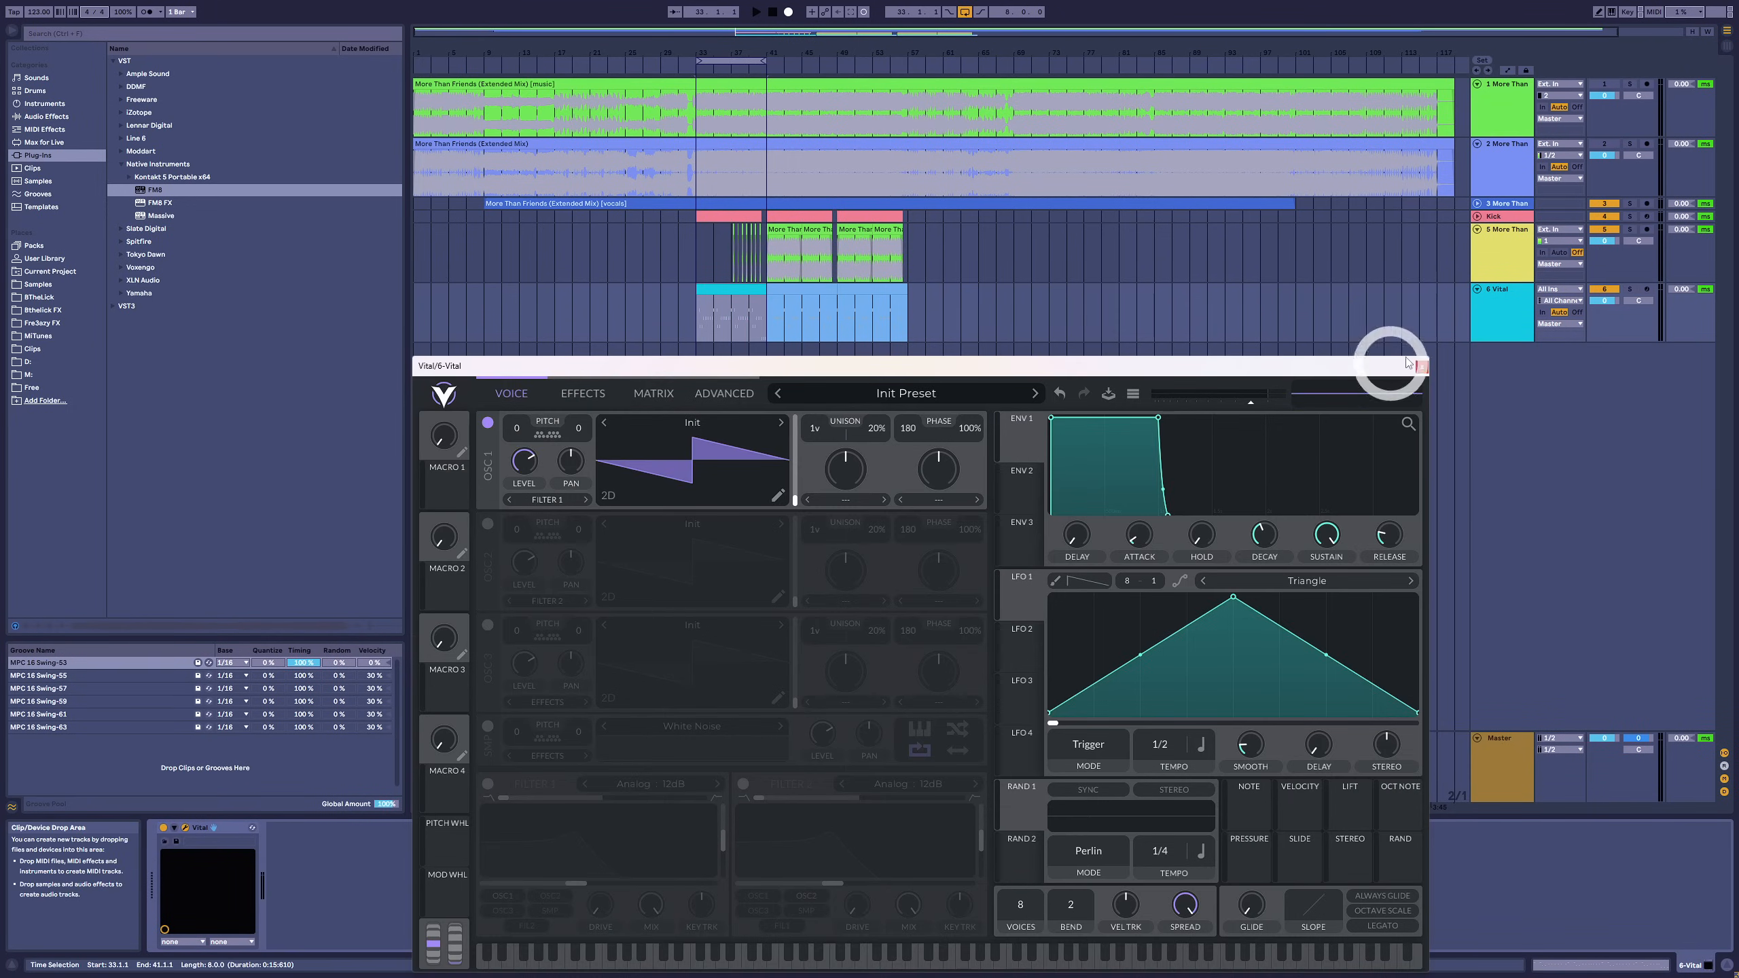
key(space)
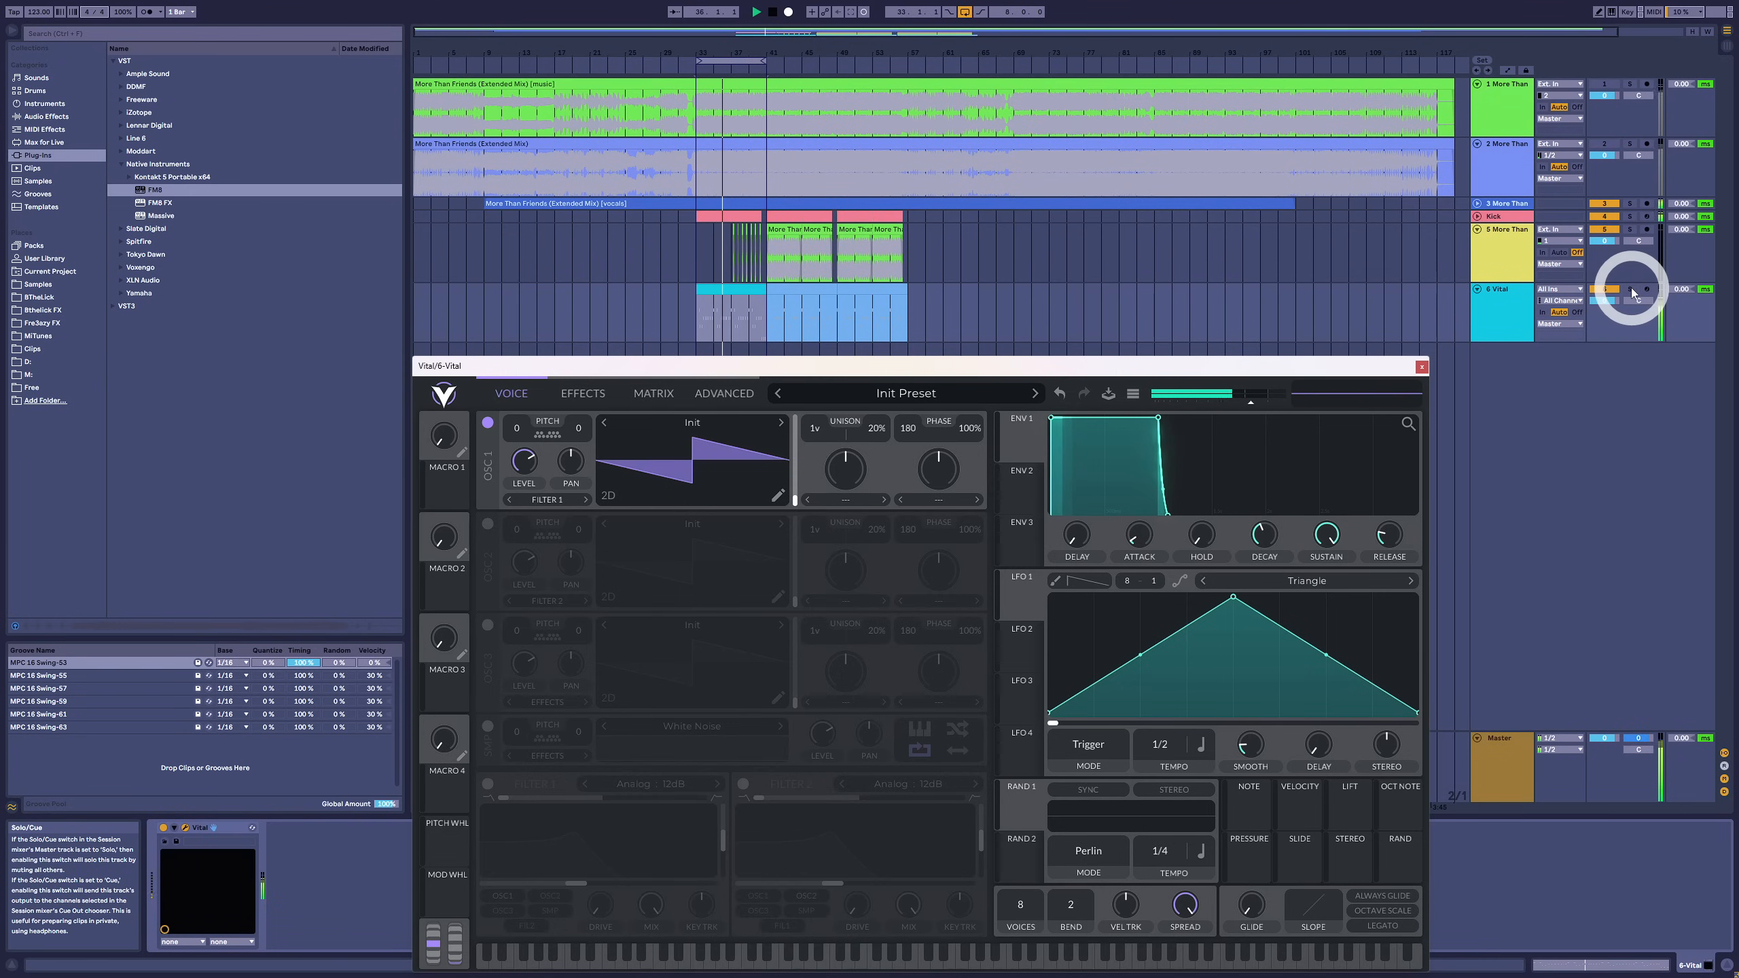
click(1630, 290)
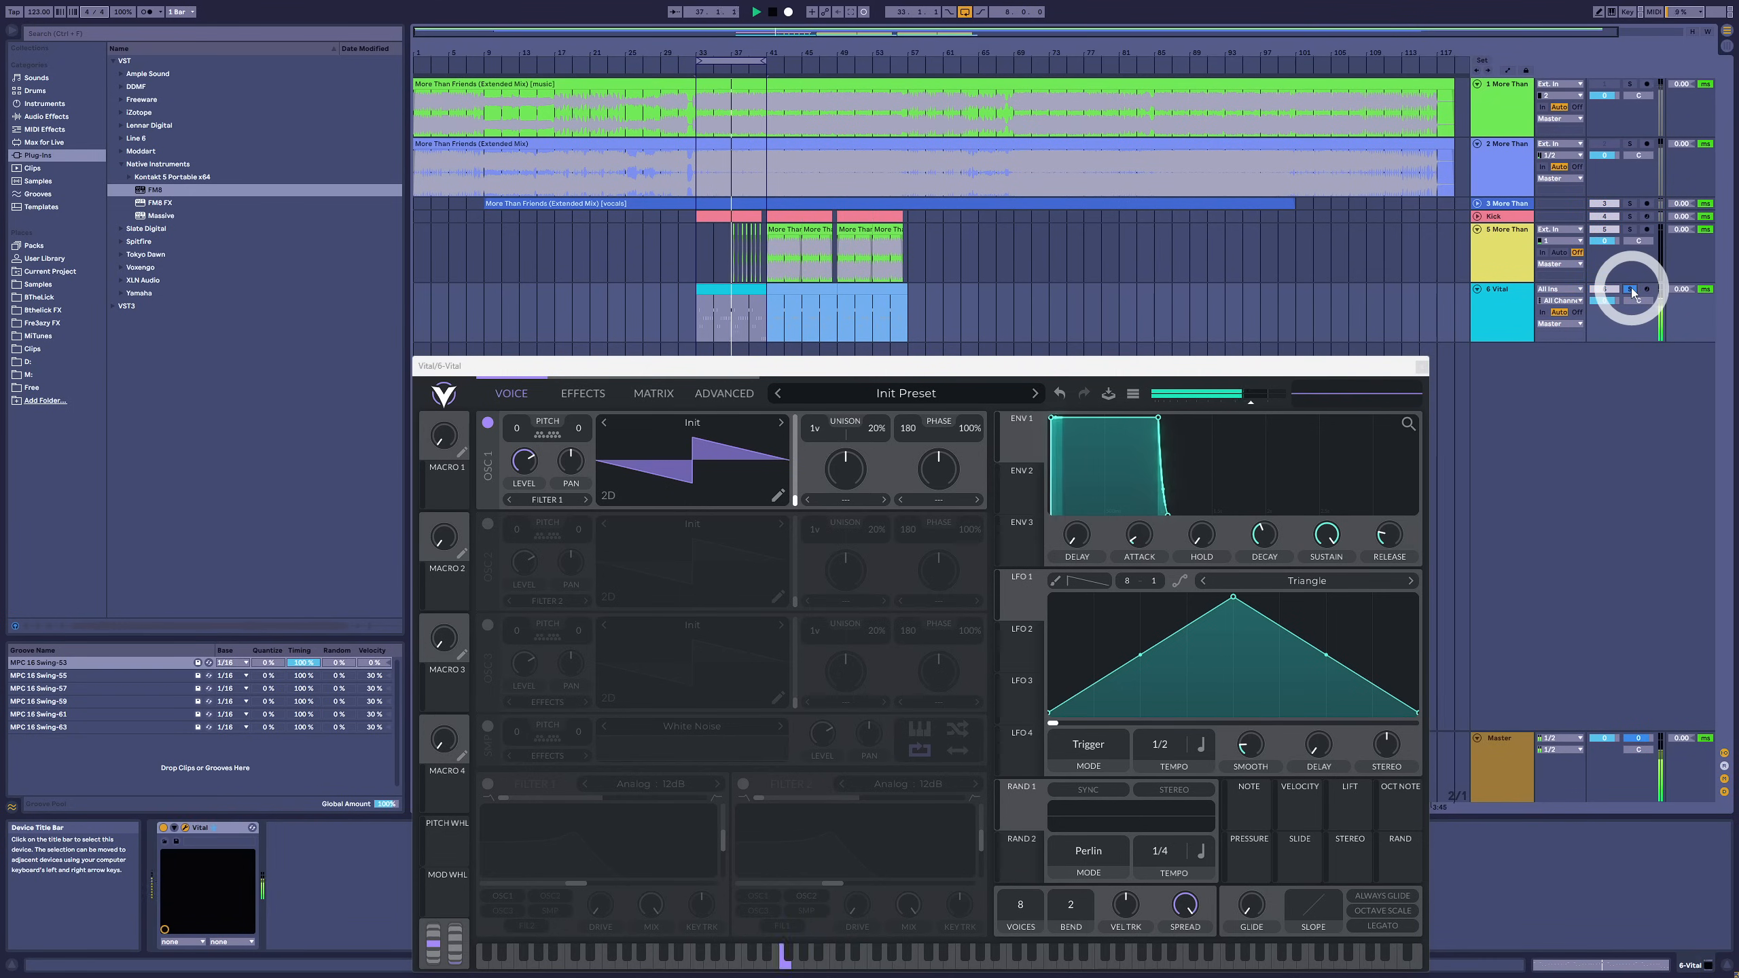
key(space)
click(1631, 291)
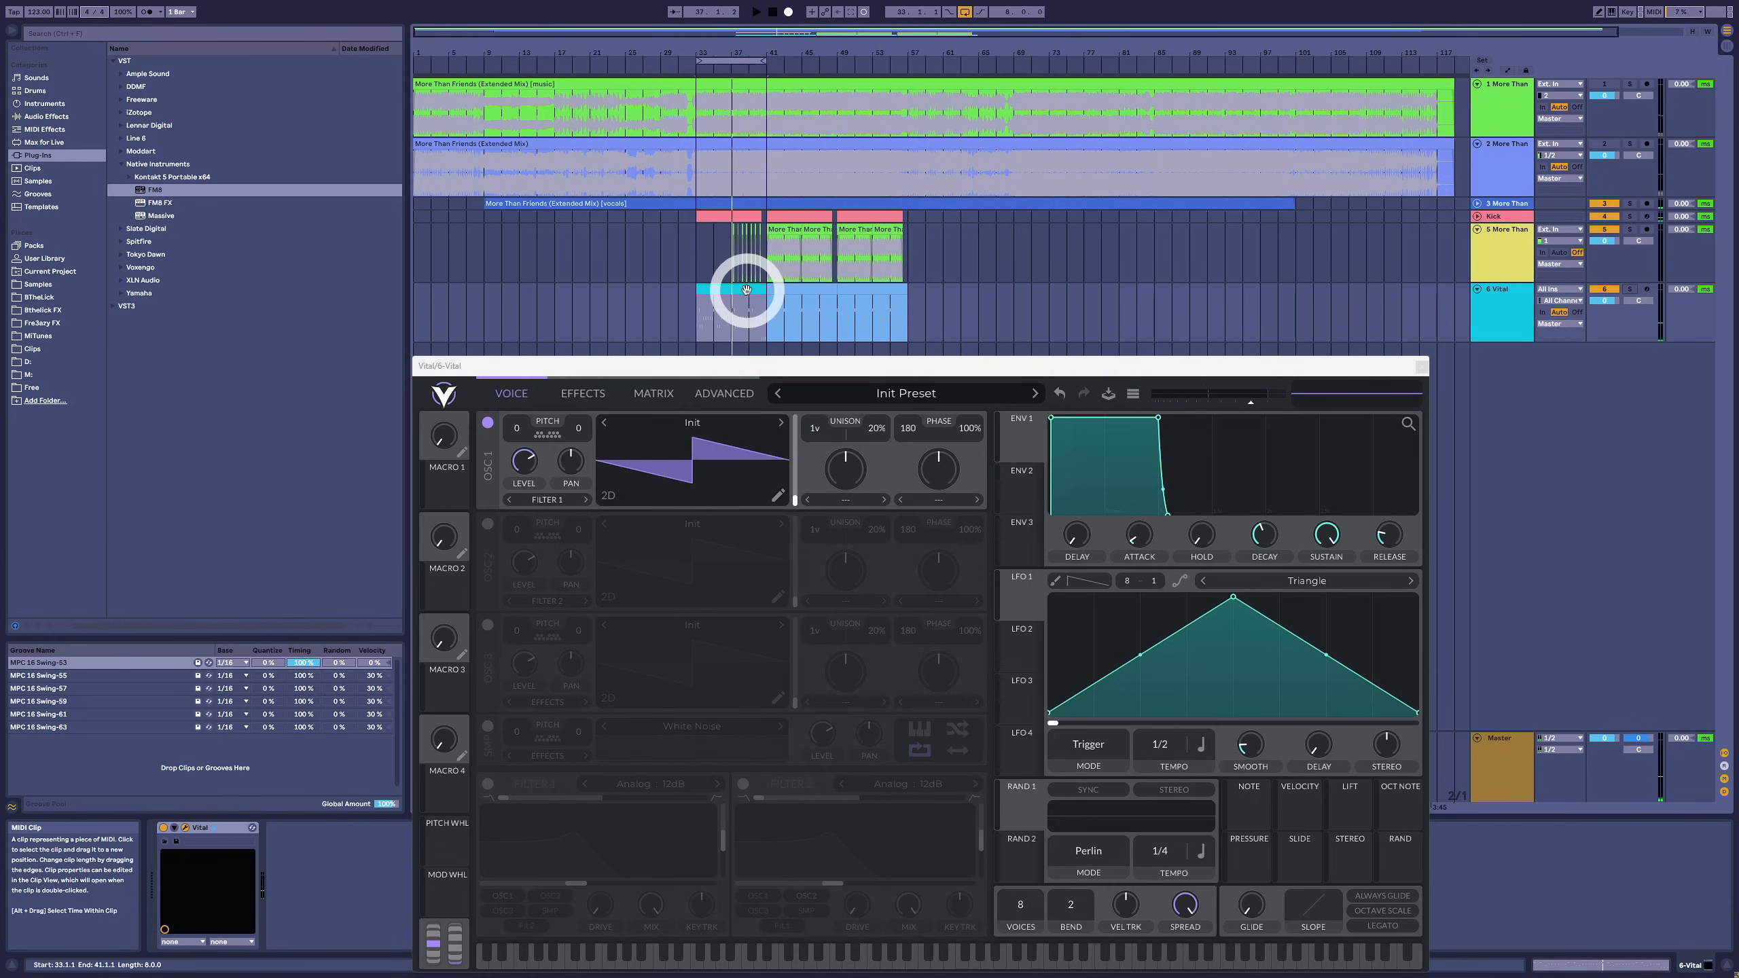
- Load the Basic Shapes wavetable in oscillator 1 and enable oscillator 2 with the same Basic Shapes sine
click(783, 425)
click(604, 422)
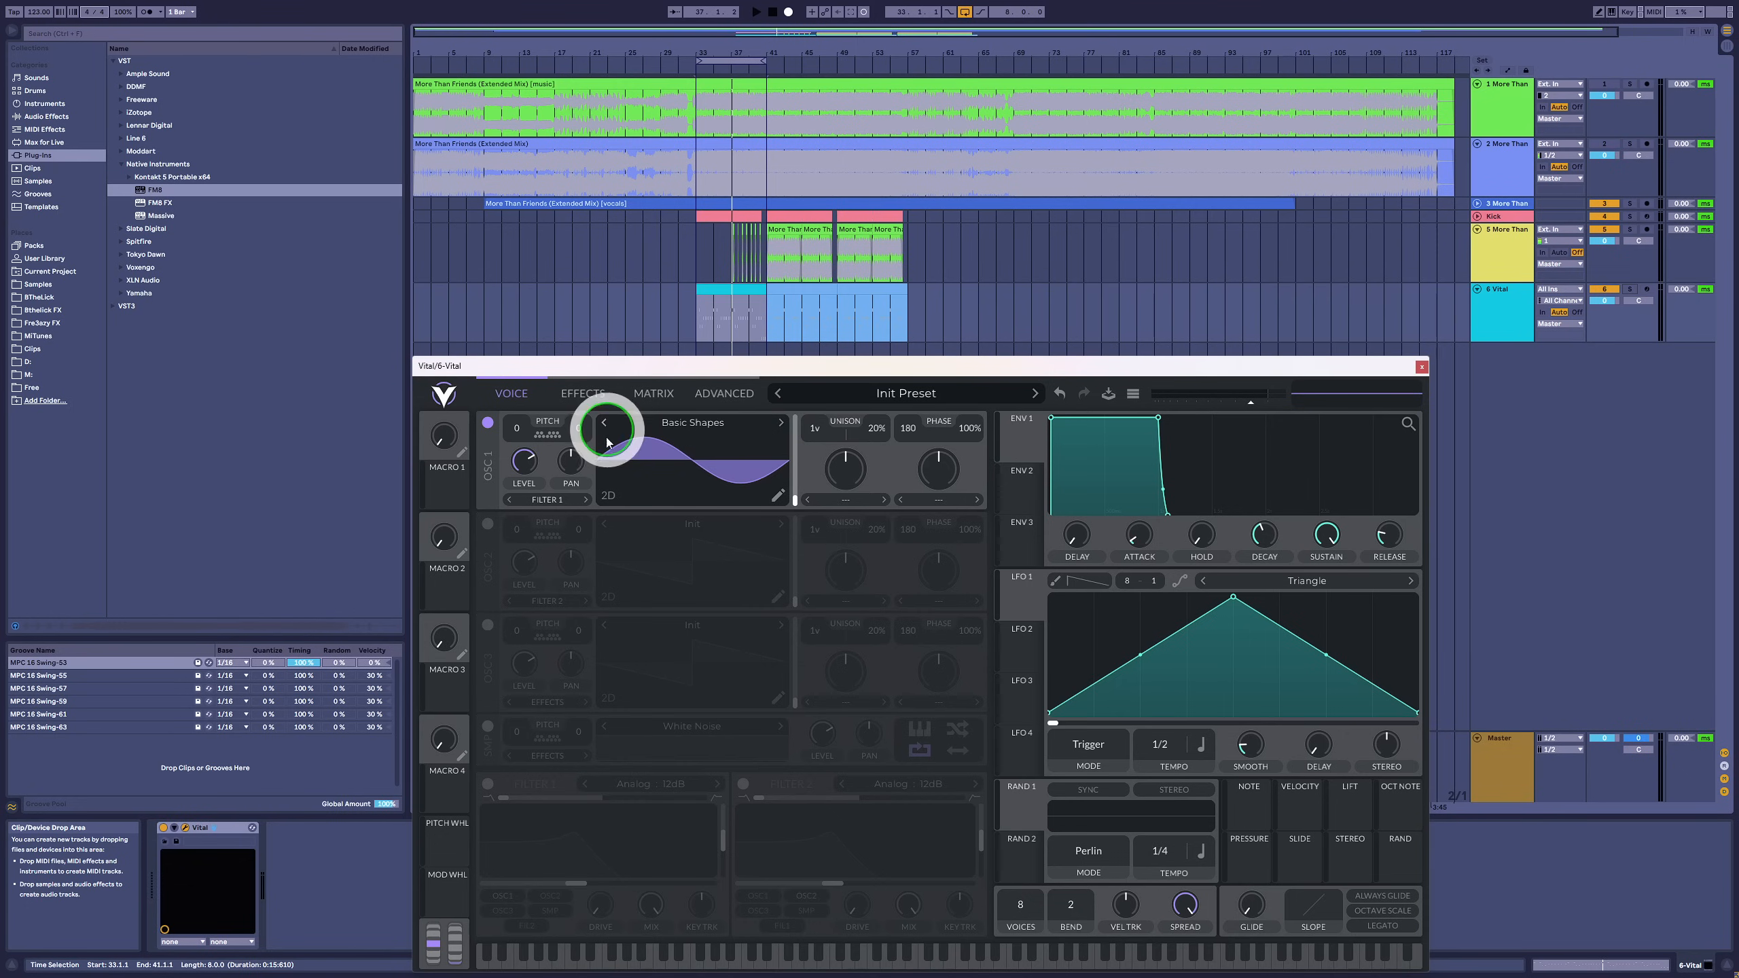
click(488, 525)
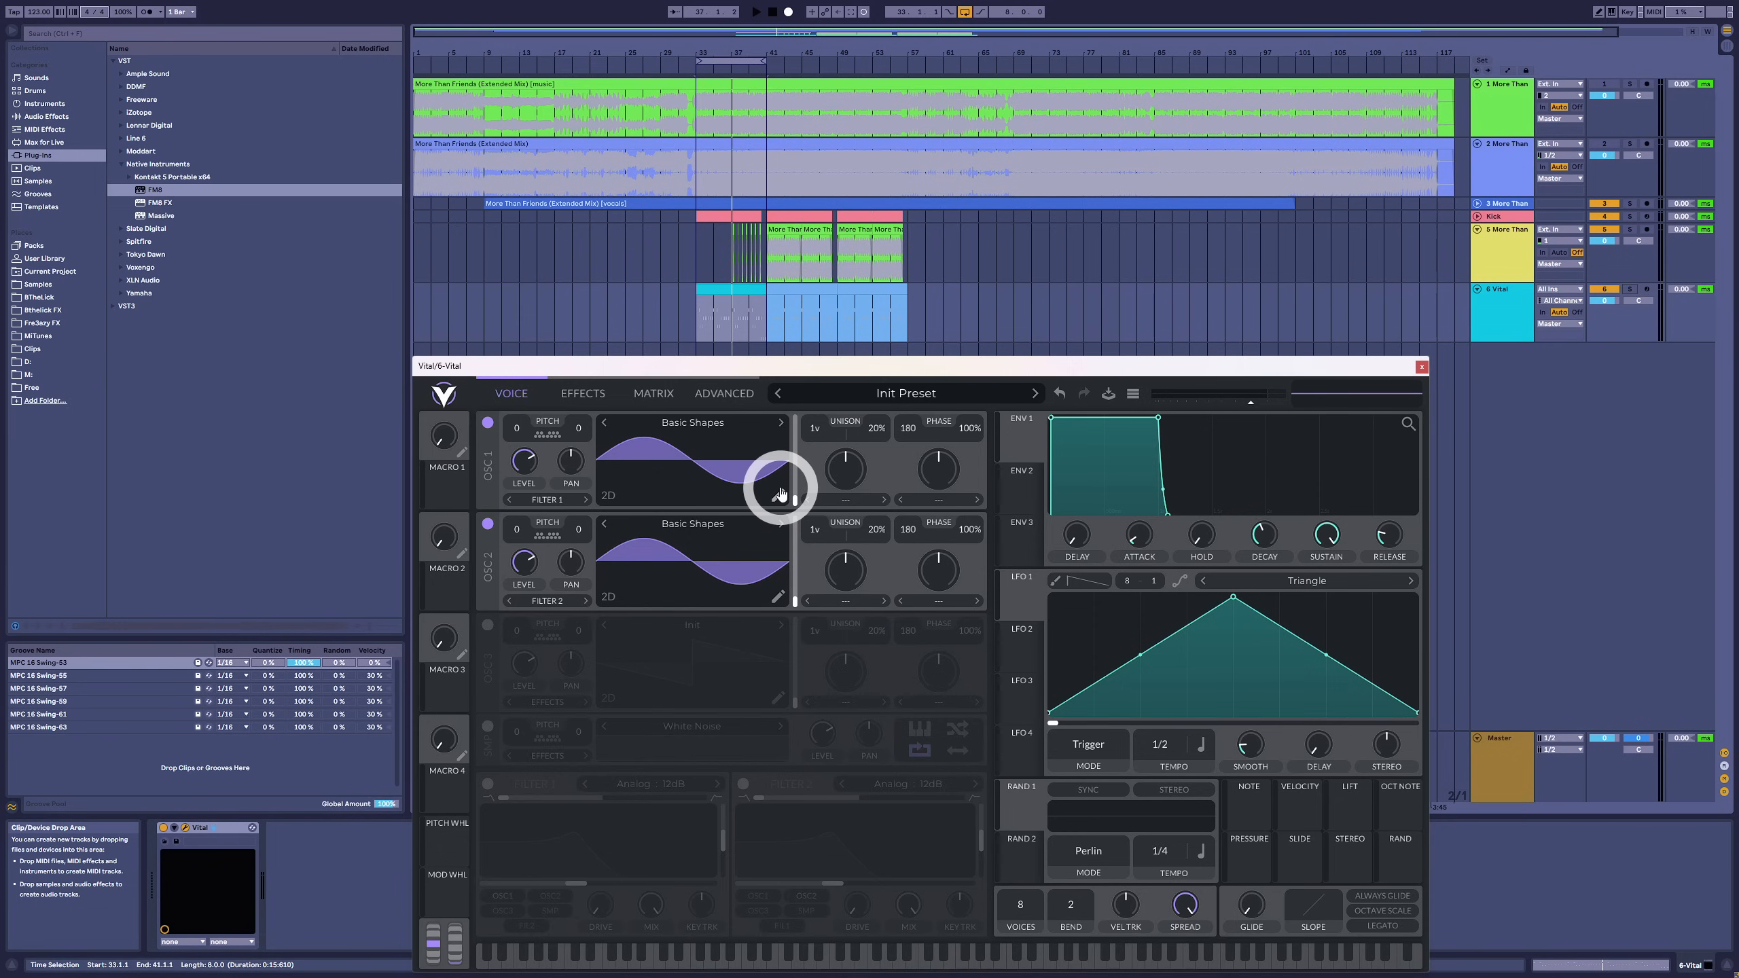
- Turn oscillator 1's level all the way down
mouse_move(526, 472)
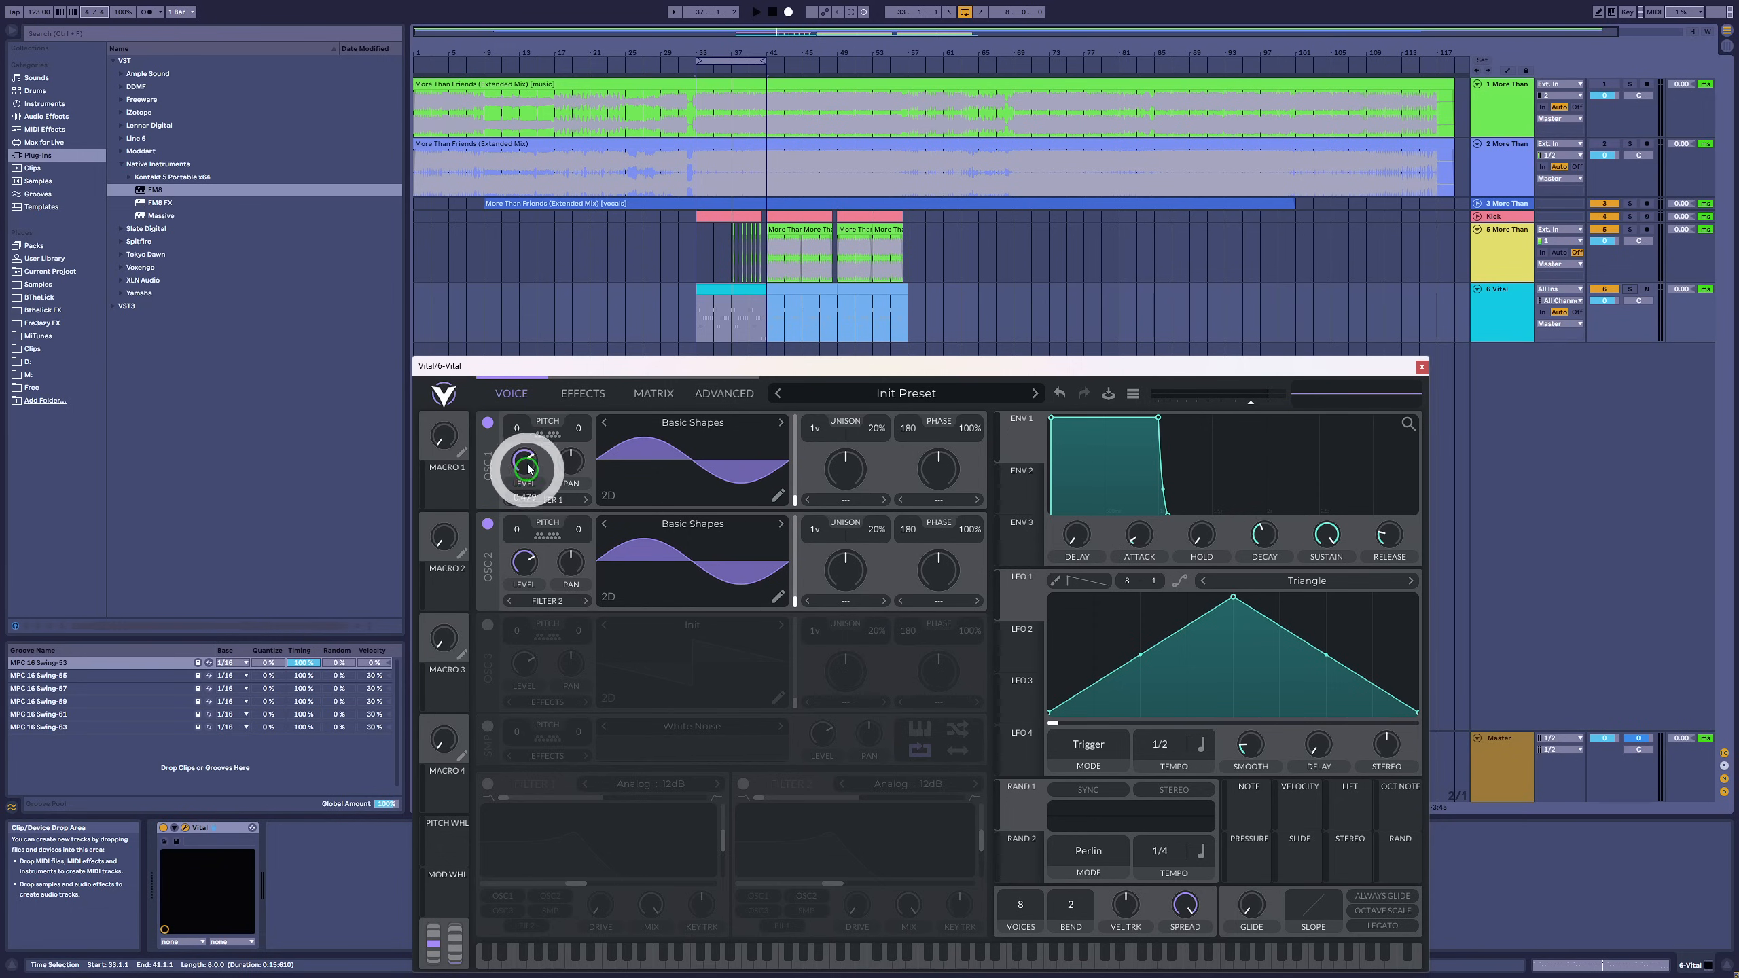
mouse_move(536, 564)
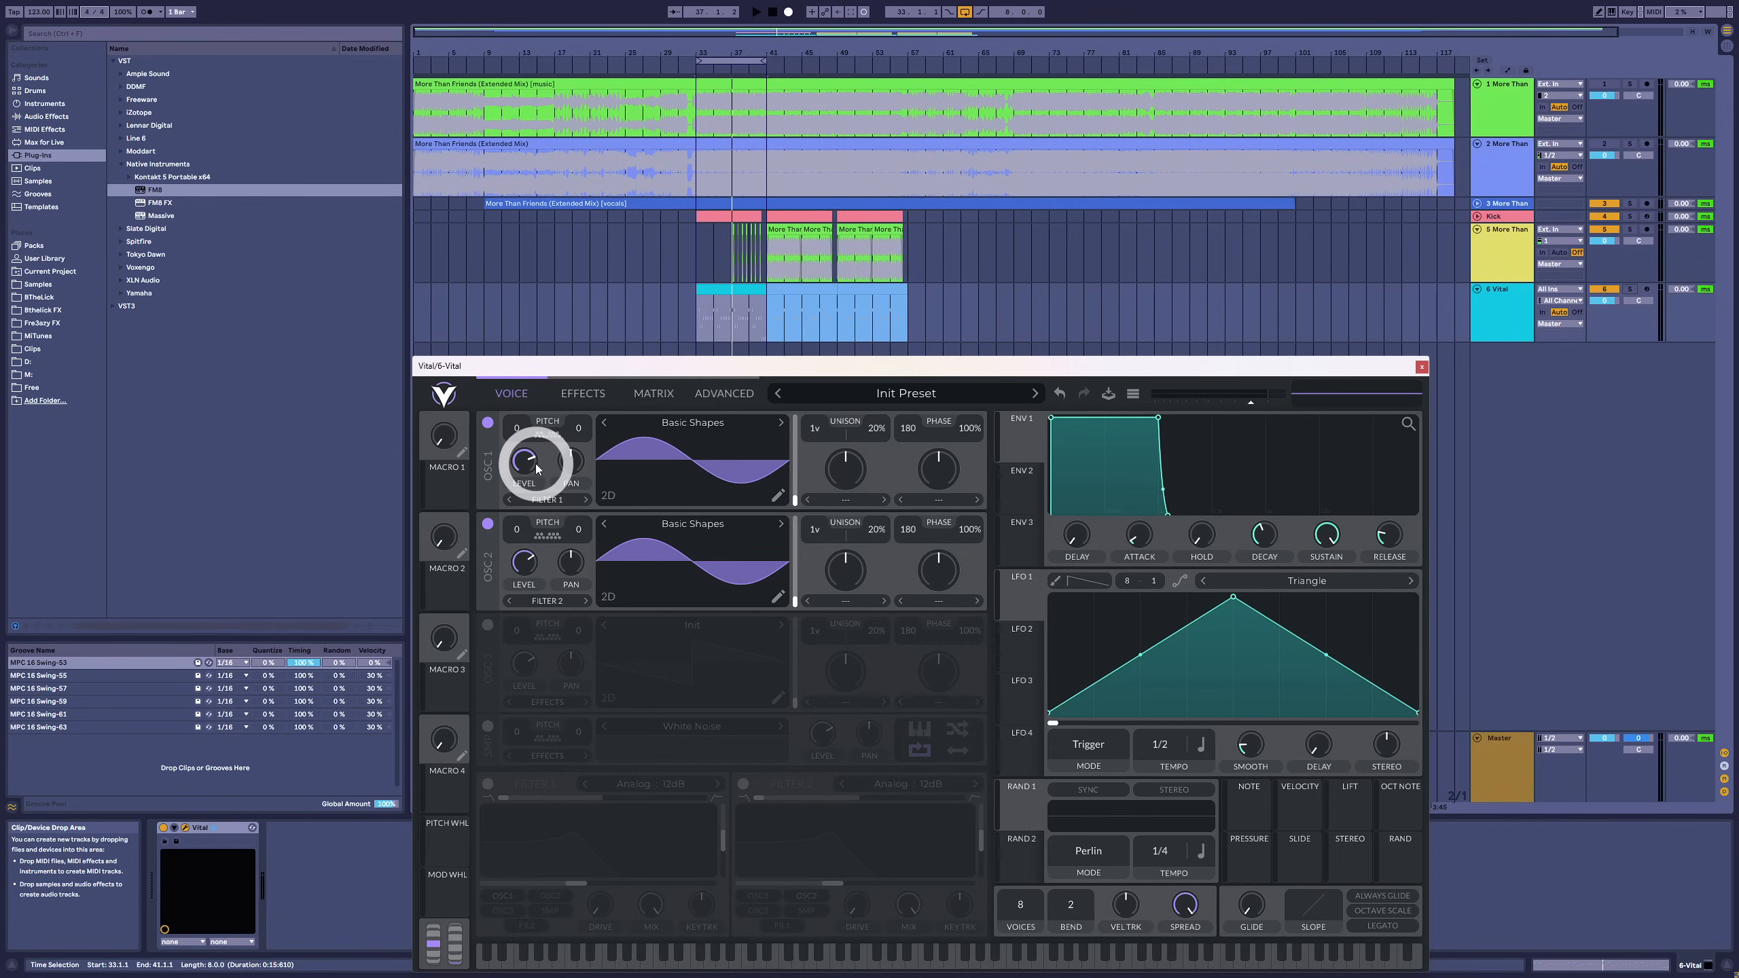
drag(533, 469, 512, 575)
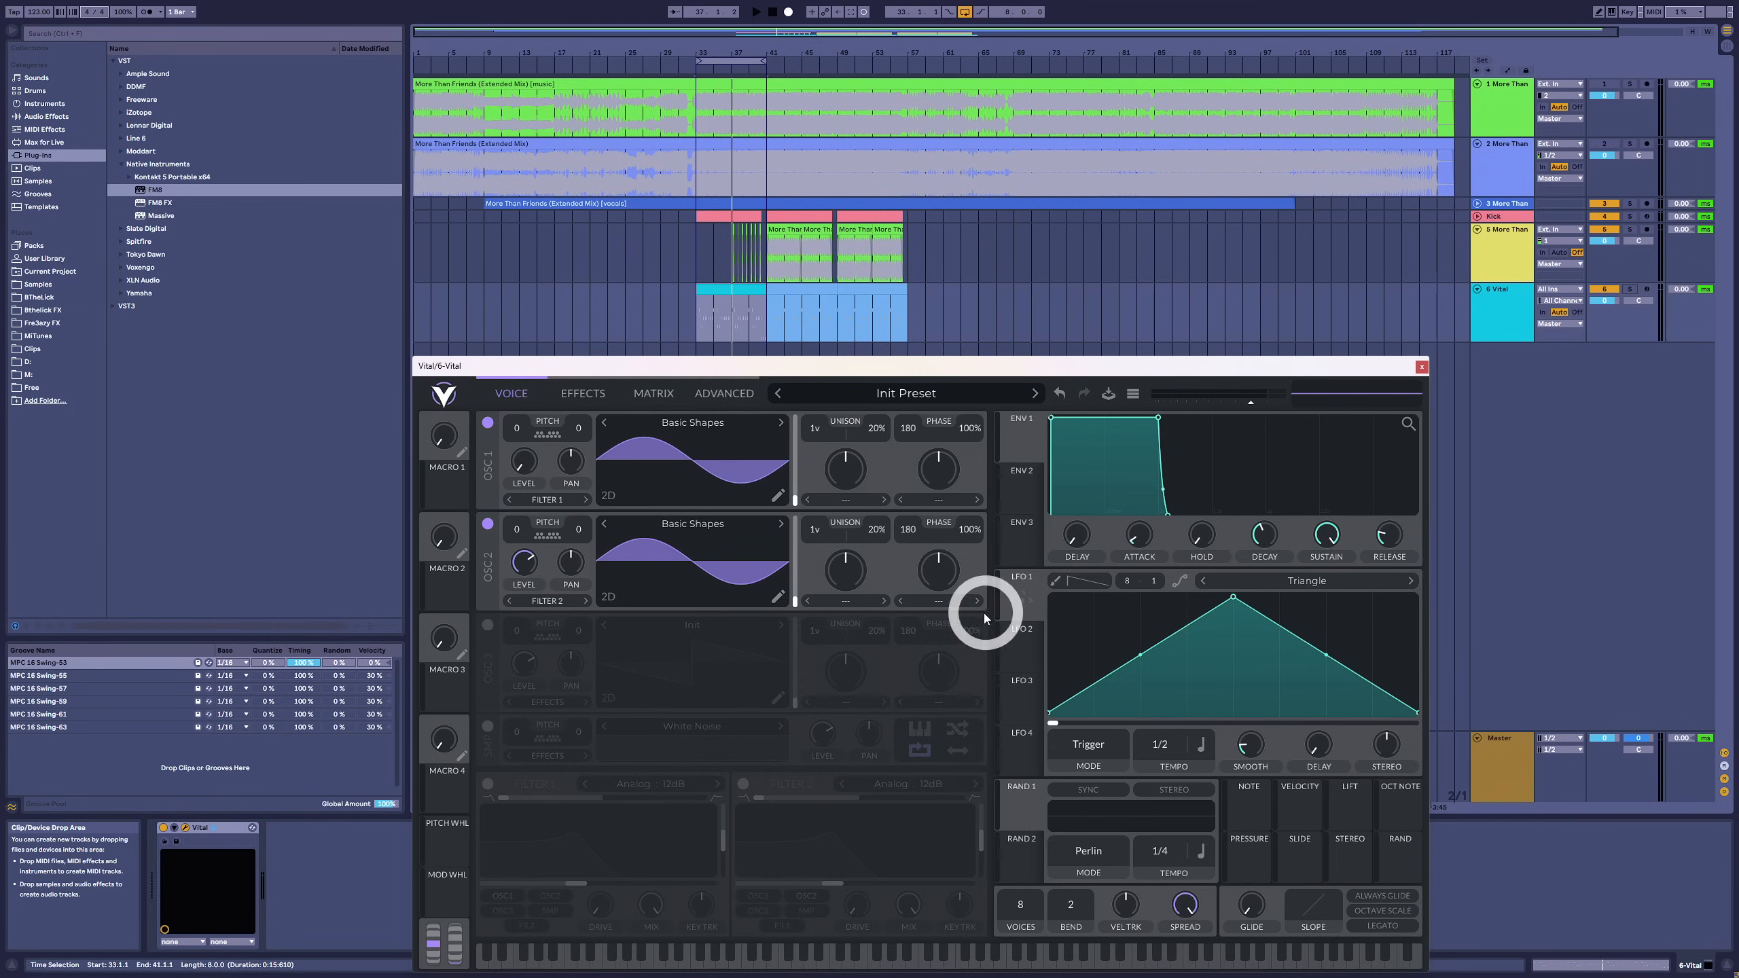
- Set oscillator 2's phase distortion to FM <- Osc 1 and bring its amount down to minimum
click(941, 605)
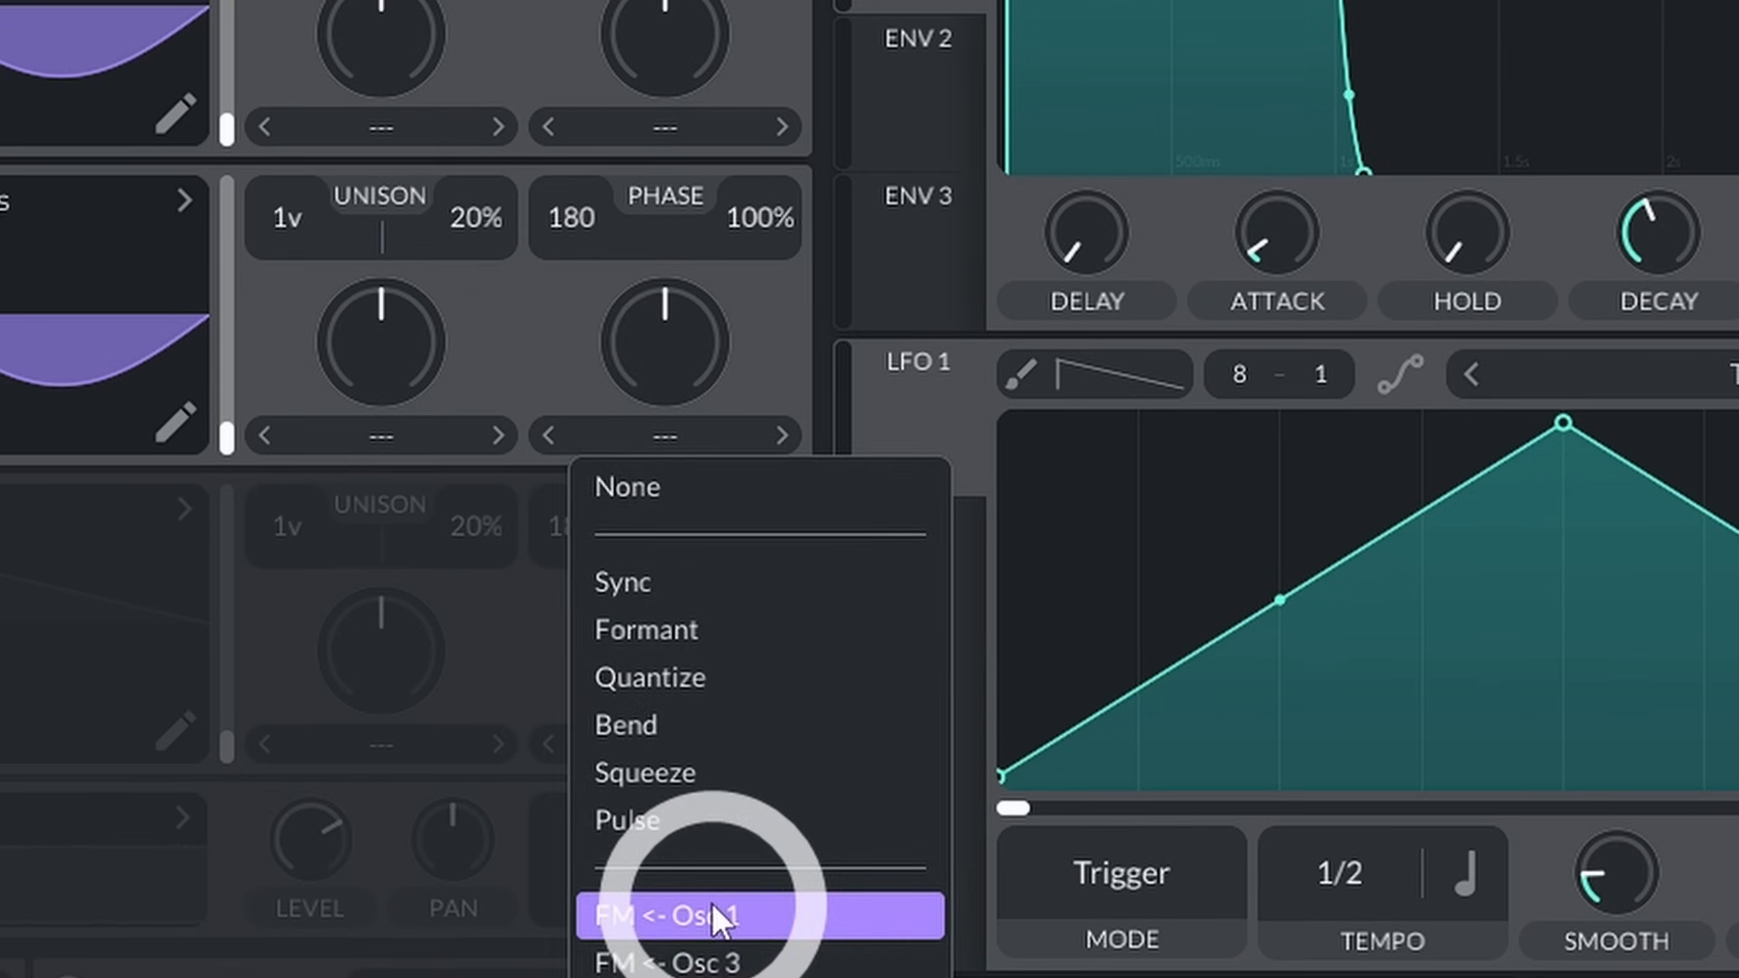
click(711, 902)
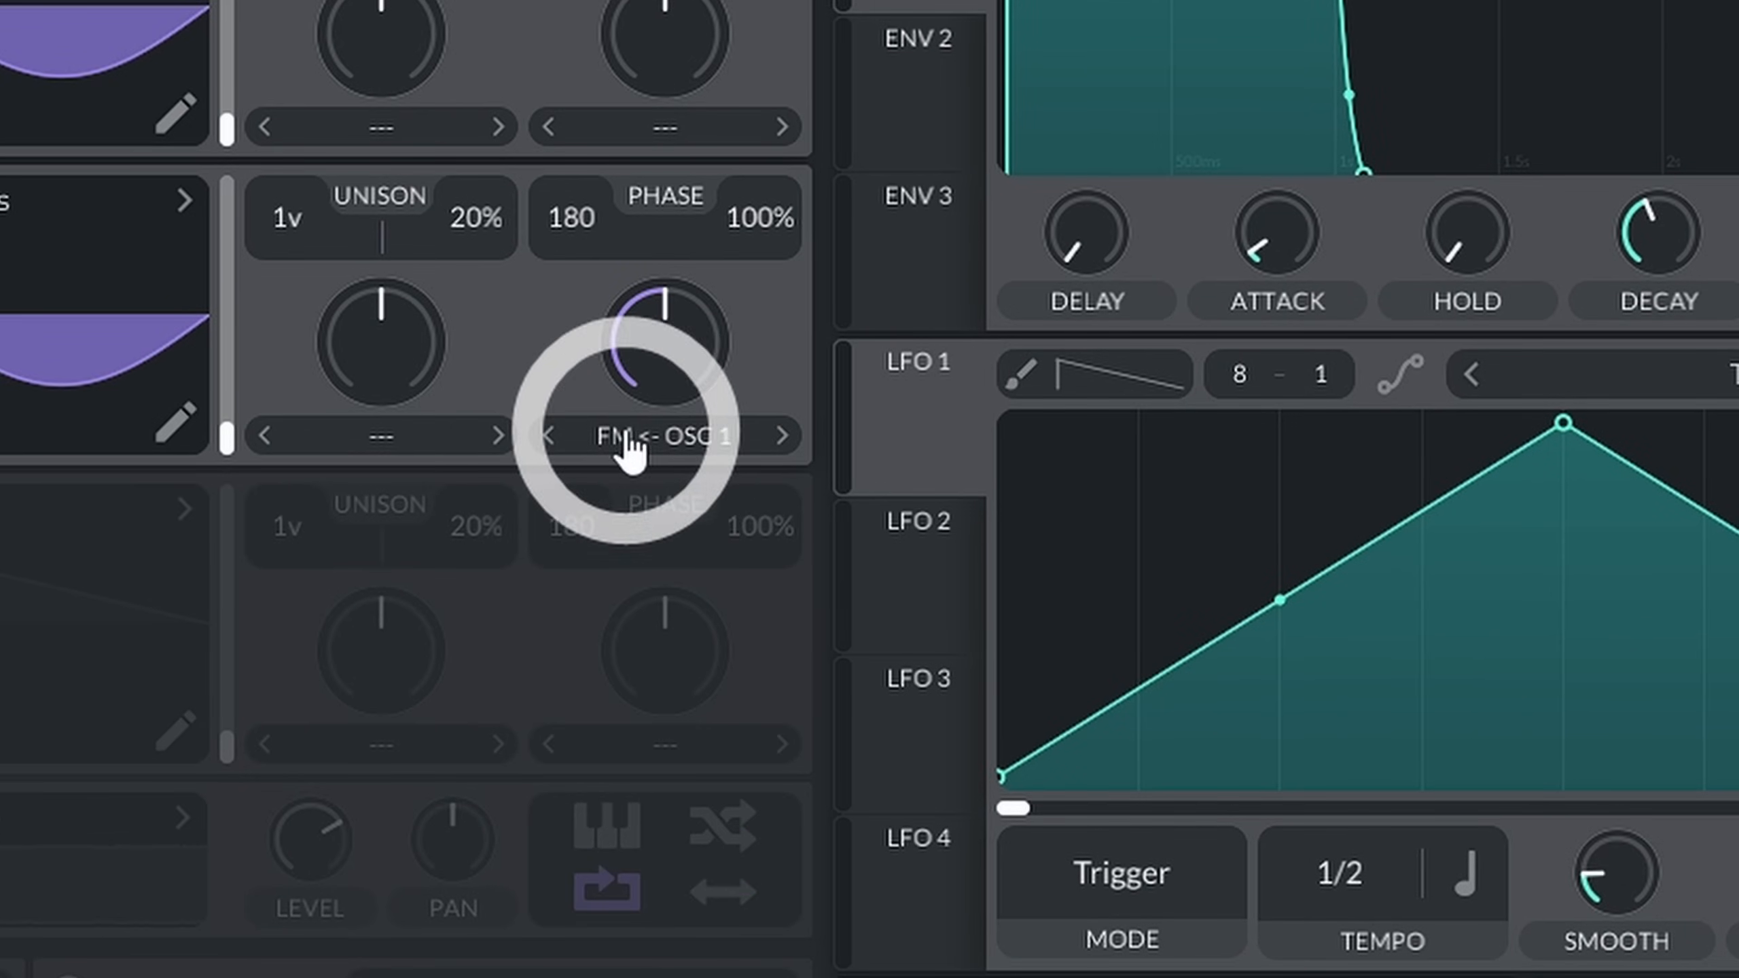
drag(624, 411, 669, 364)
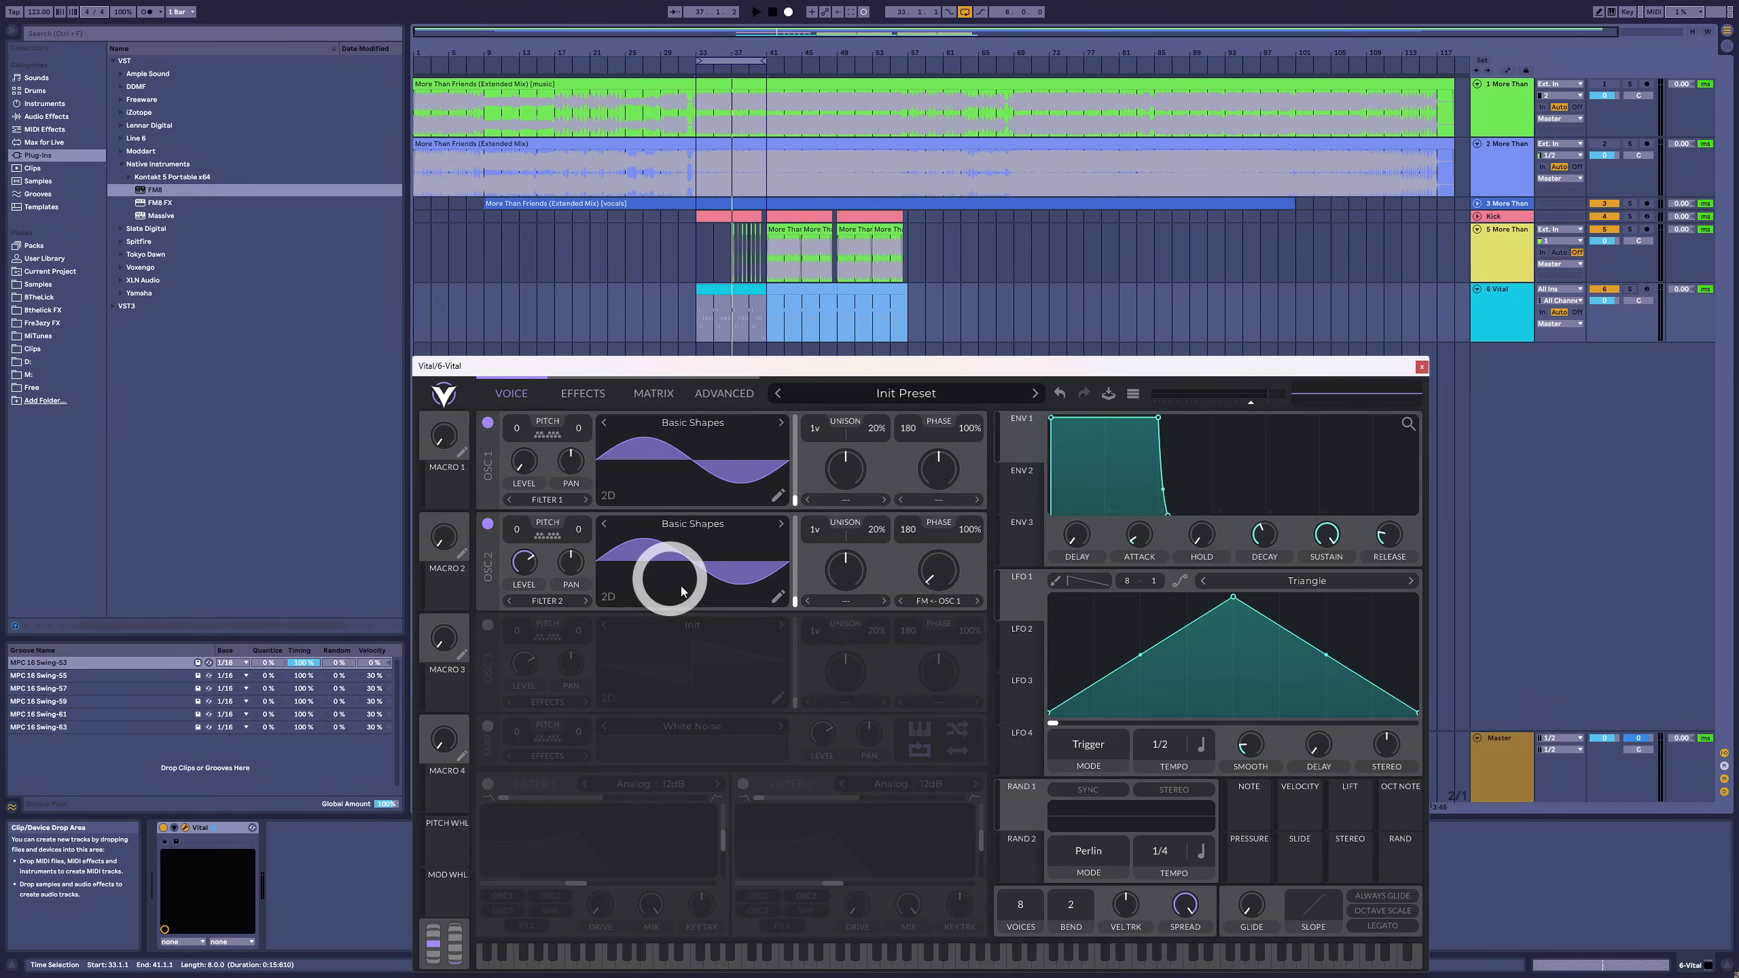
- Play the clip with the Vital track soloed while varying oscillator 2's FM amount, returning it to minimum
click(1509, 302)
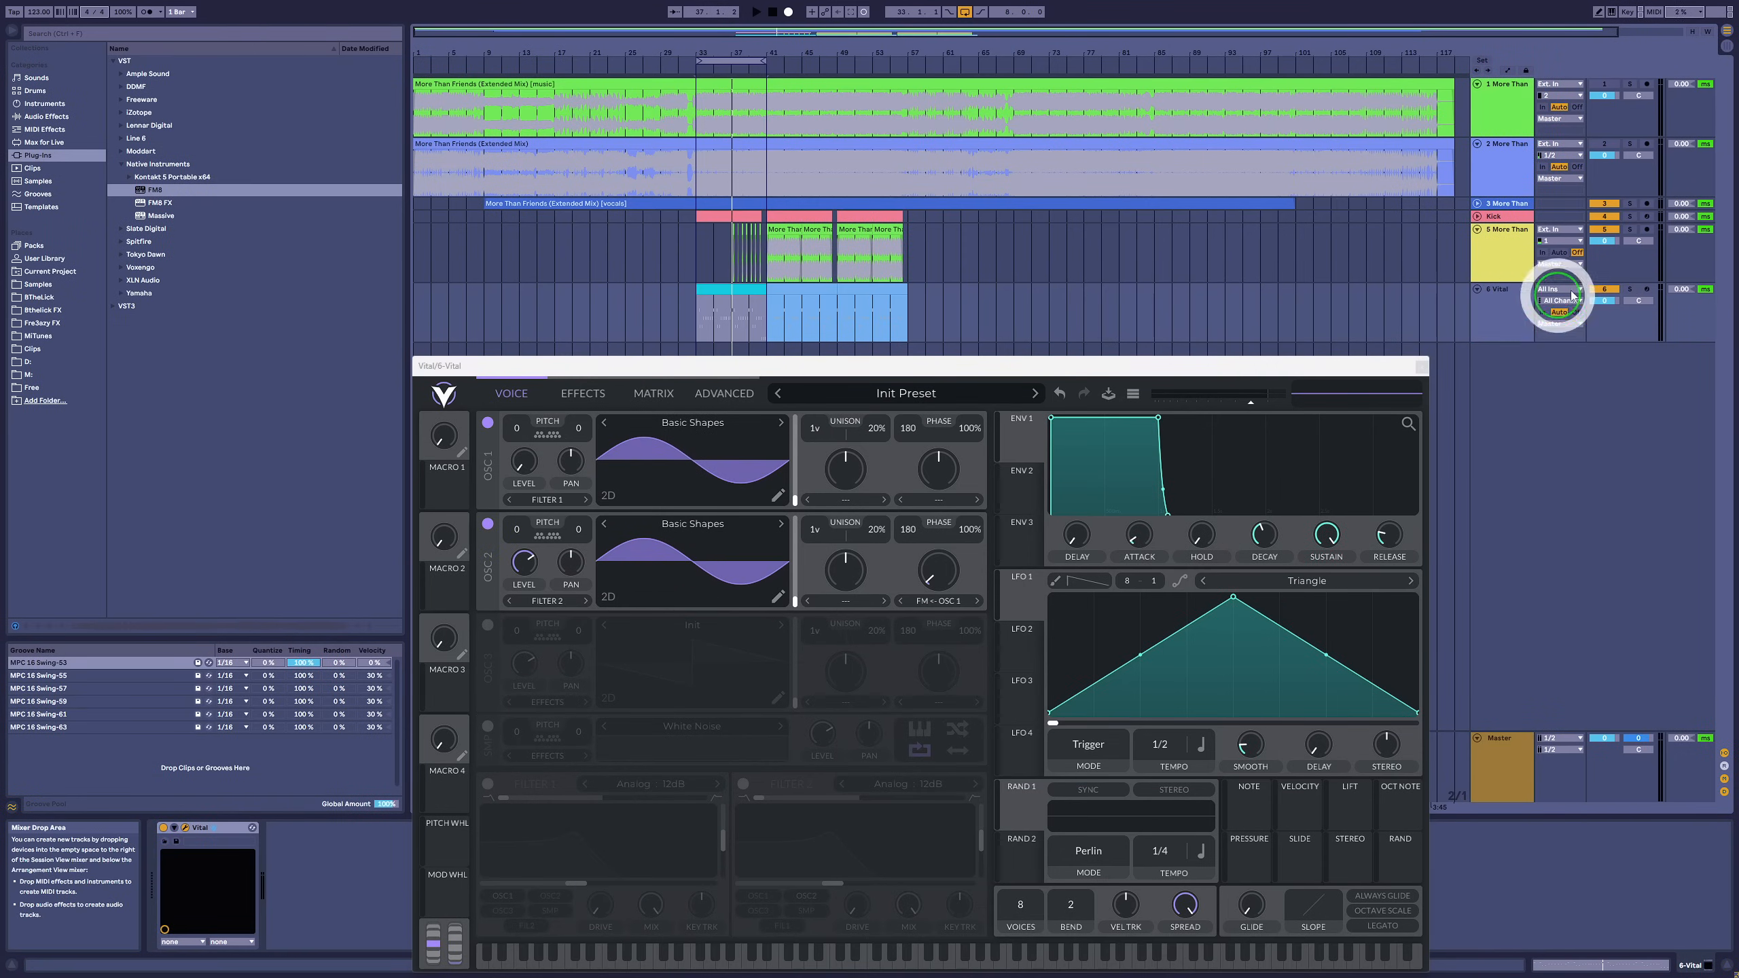
click(745, 291)
key(space)
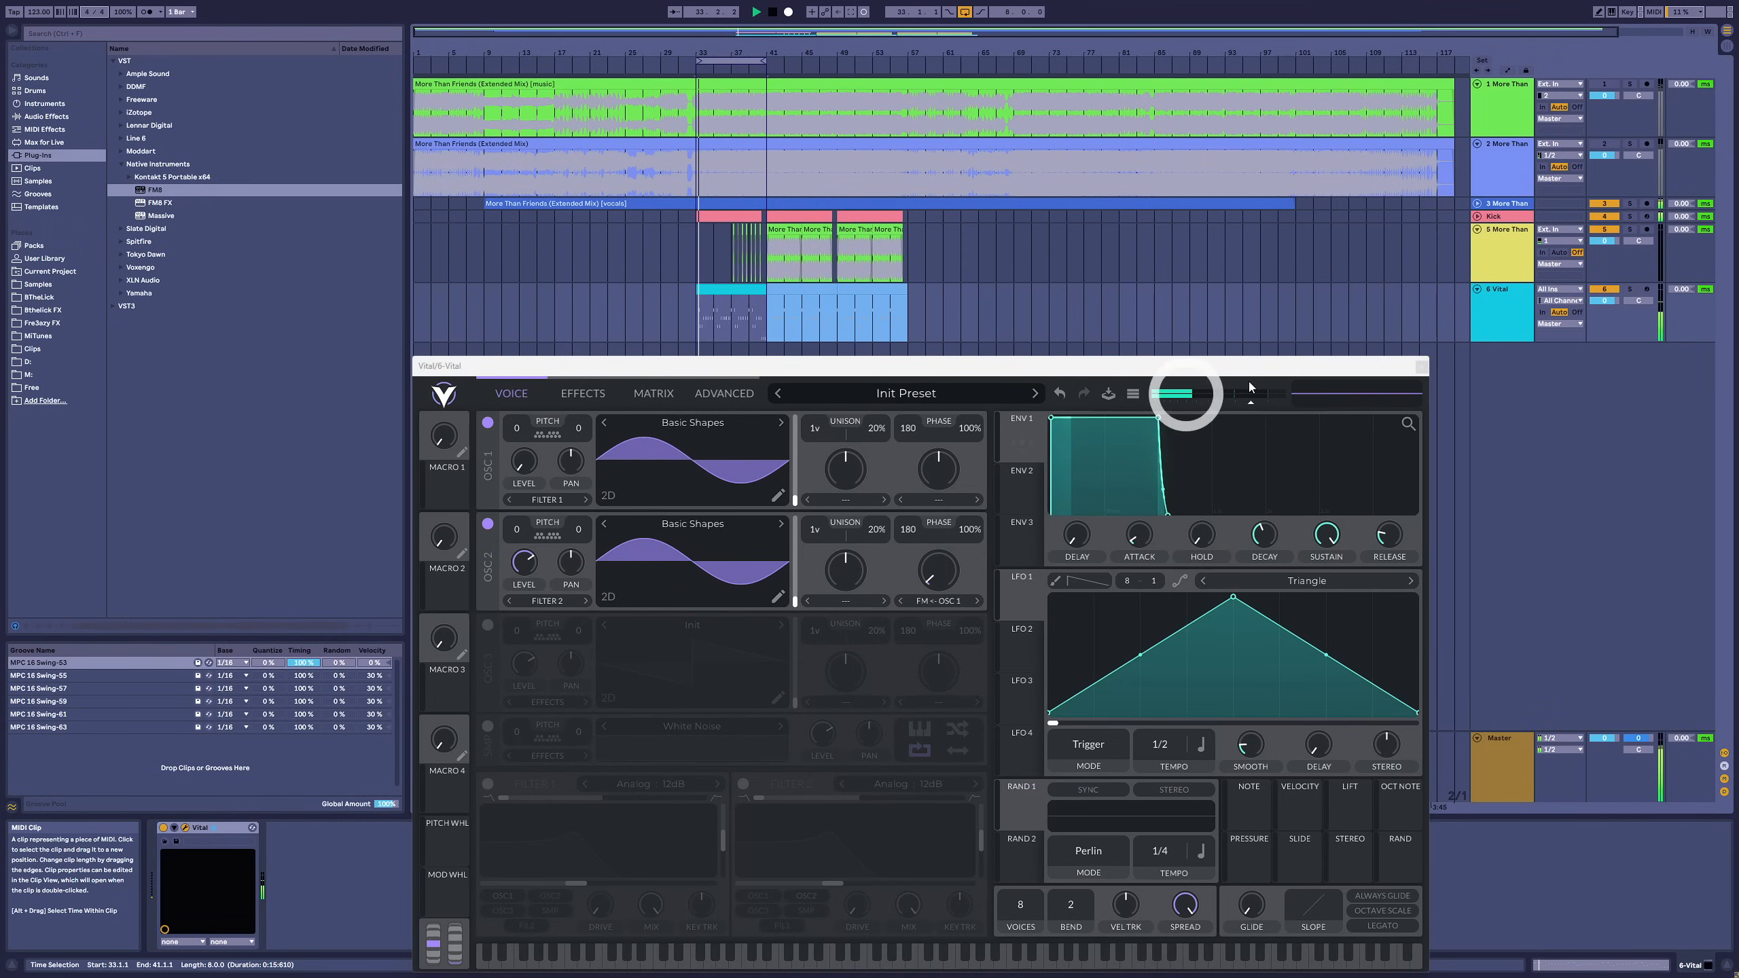
click(1629, 288)
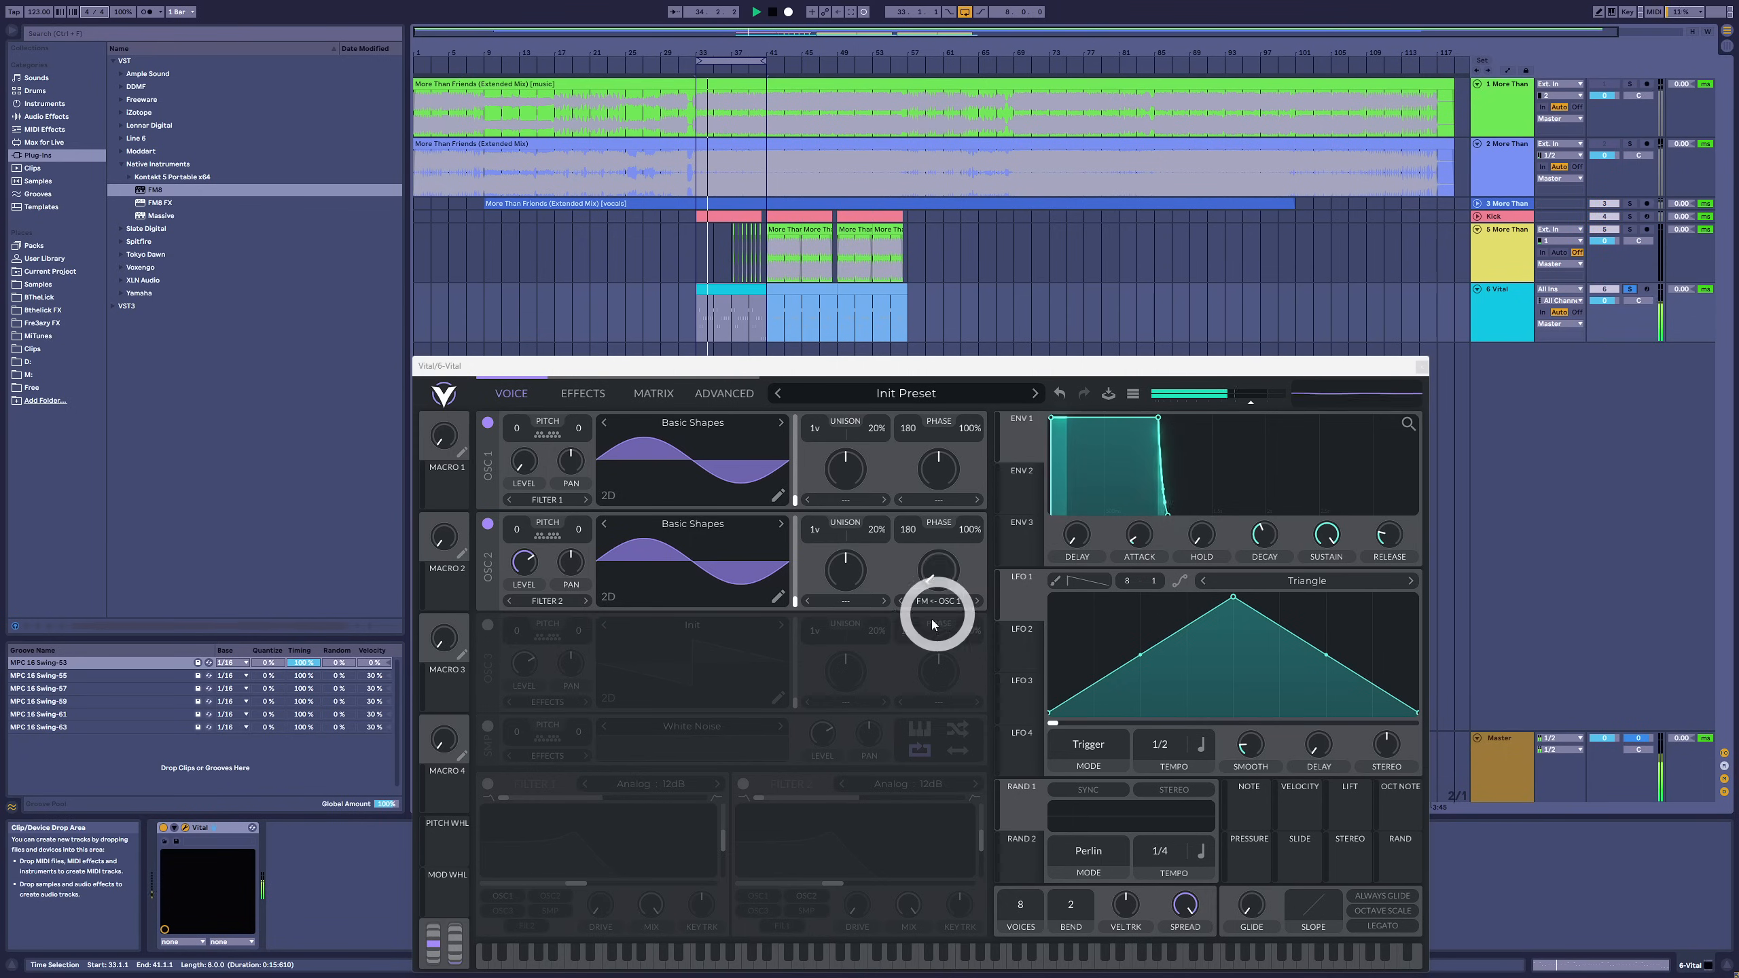
mouse_move(956, 587)
mouse_down()
mouse_move(943, 489)
mouse_move(933, 583)
mouse_up()
key(space)
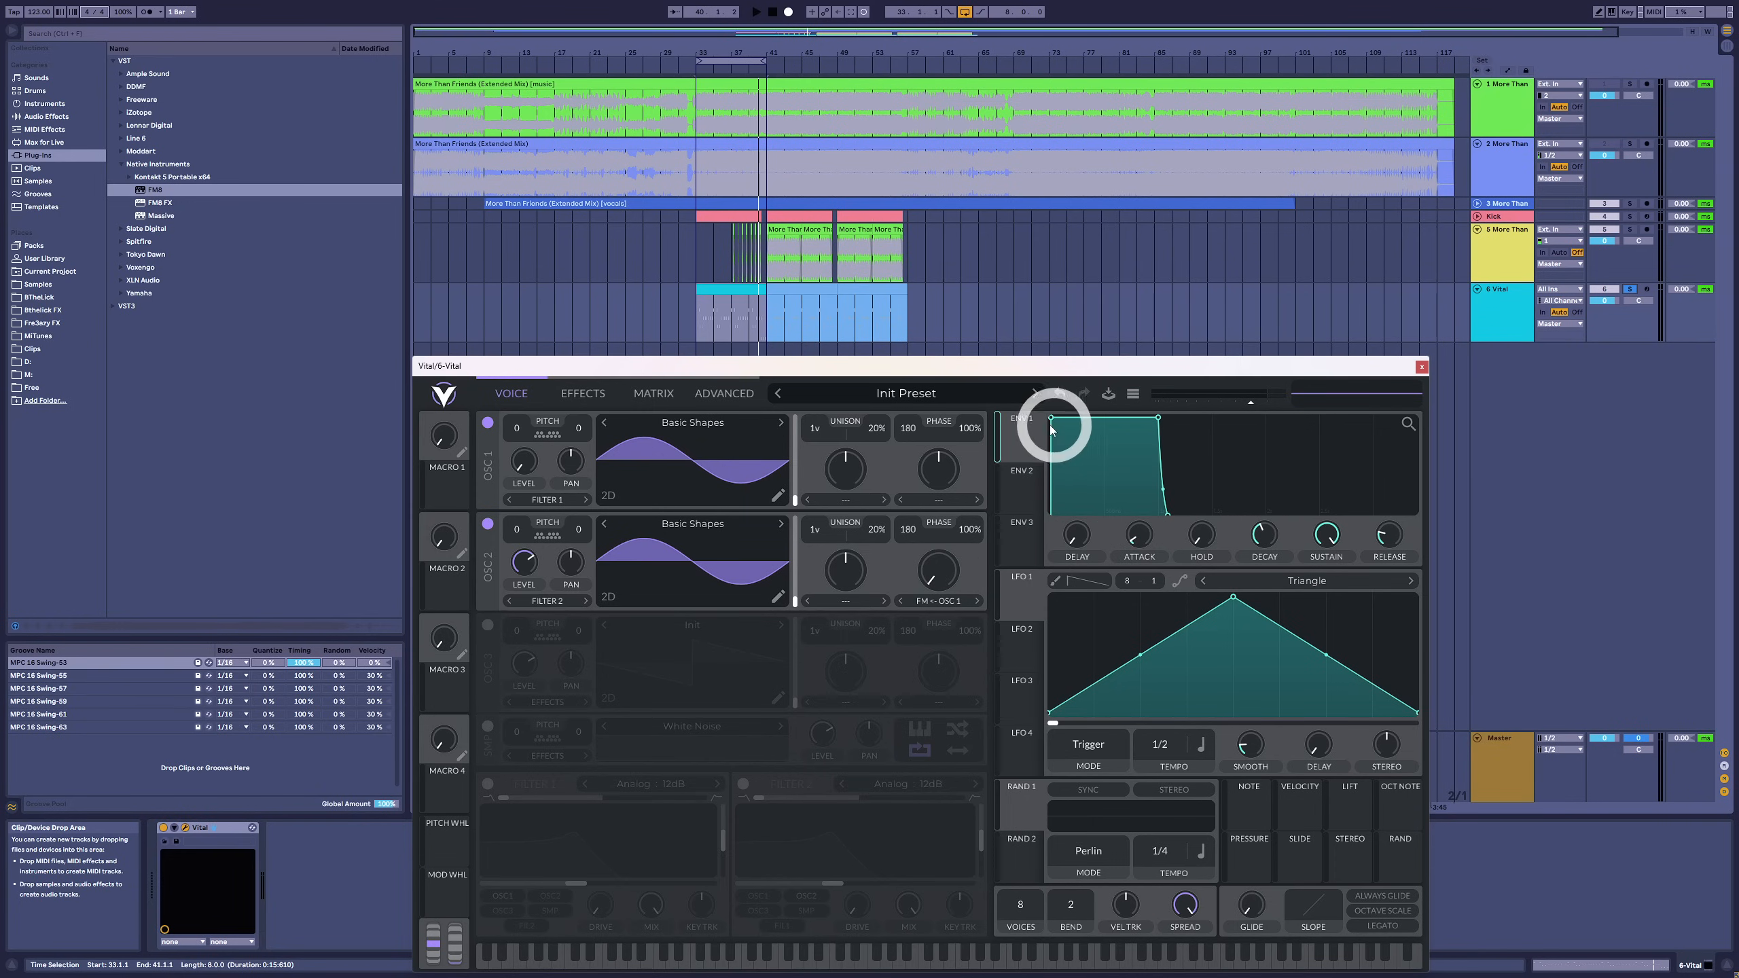
- Shape envelope 2 into a short decay with no sustain and assign it to oscillator 2's FM amount
click(1024, 498)
drag(1268, 535, 1290, 620)
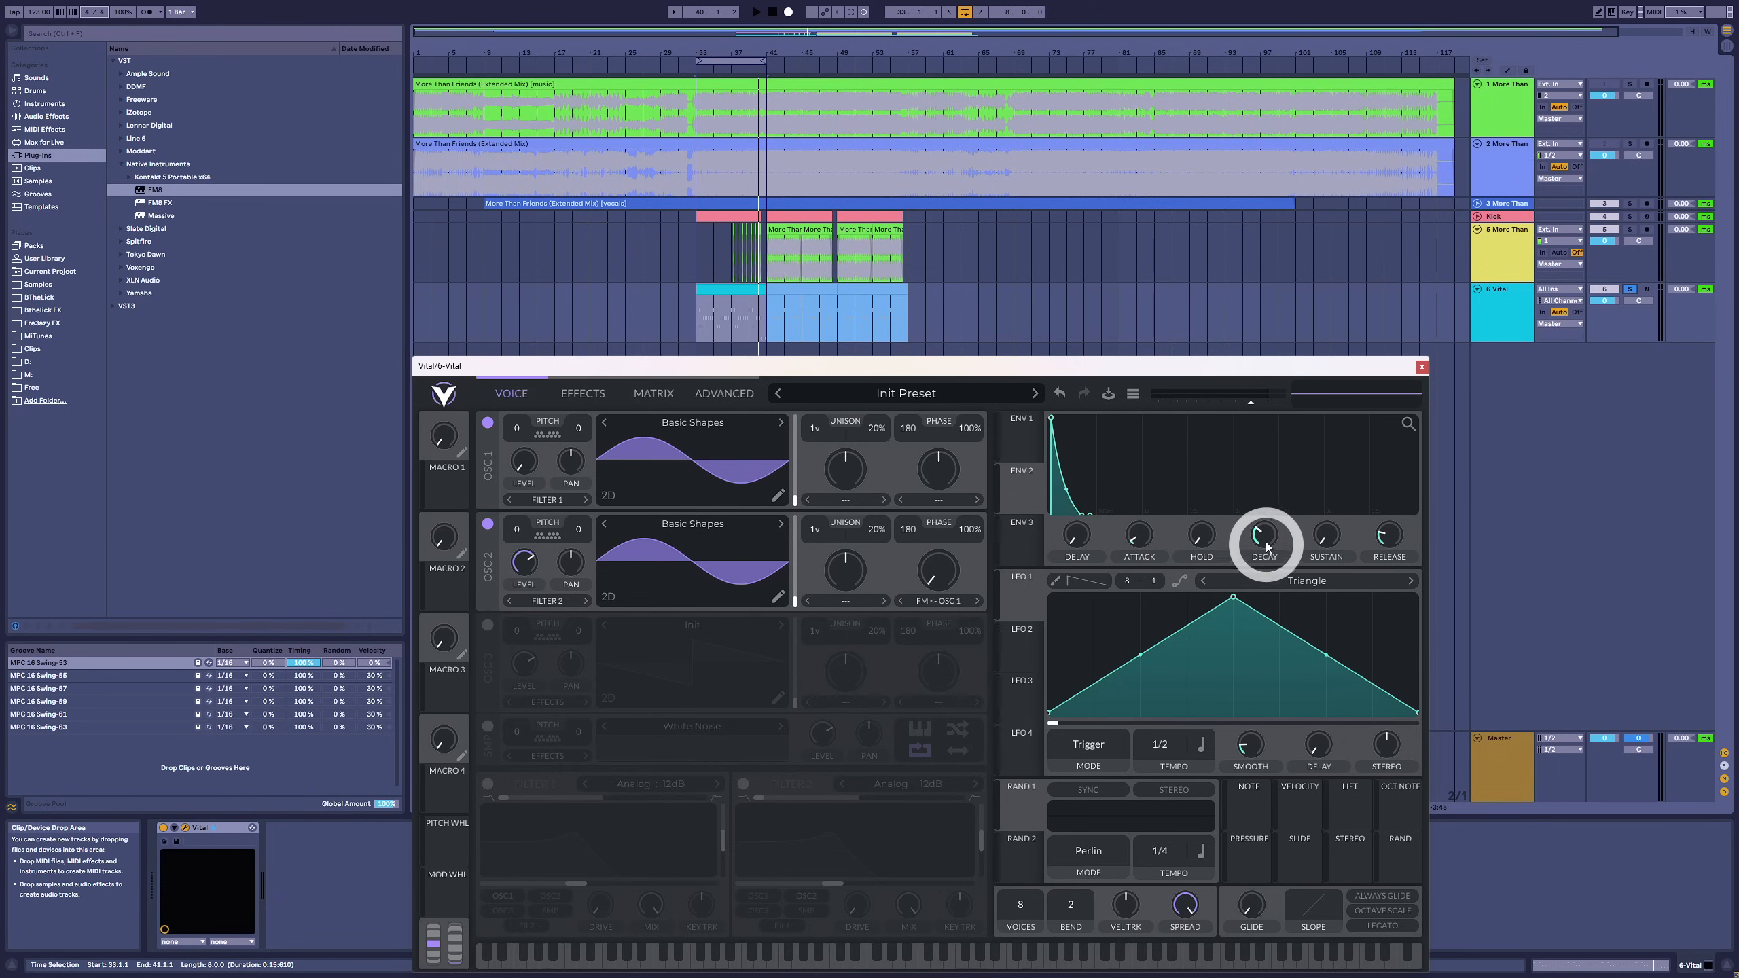
drag(1024, 489, 936, 578)
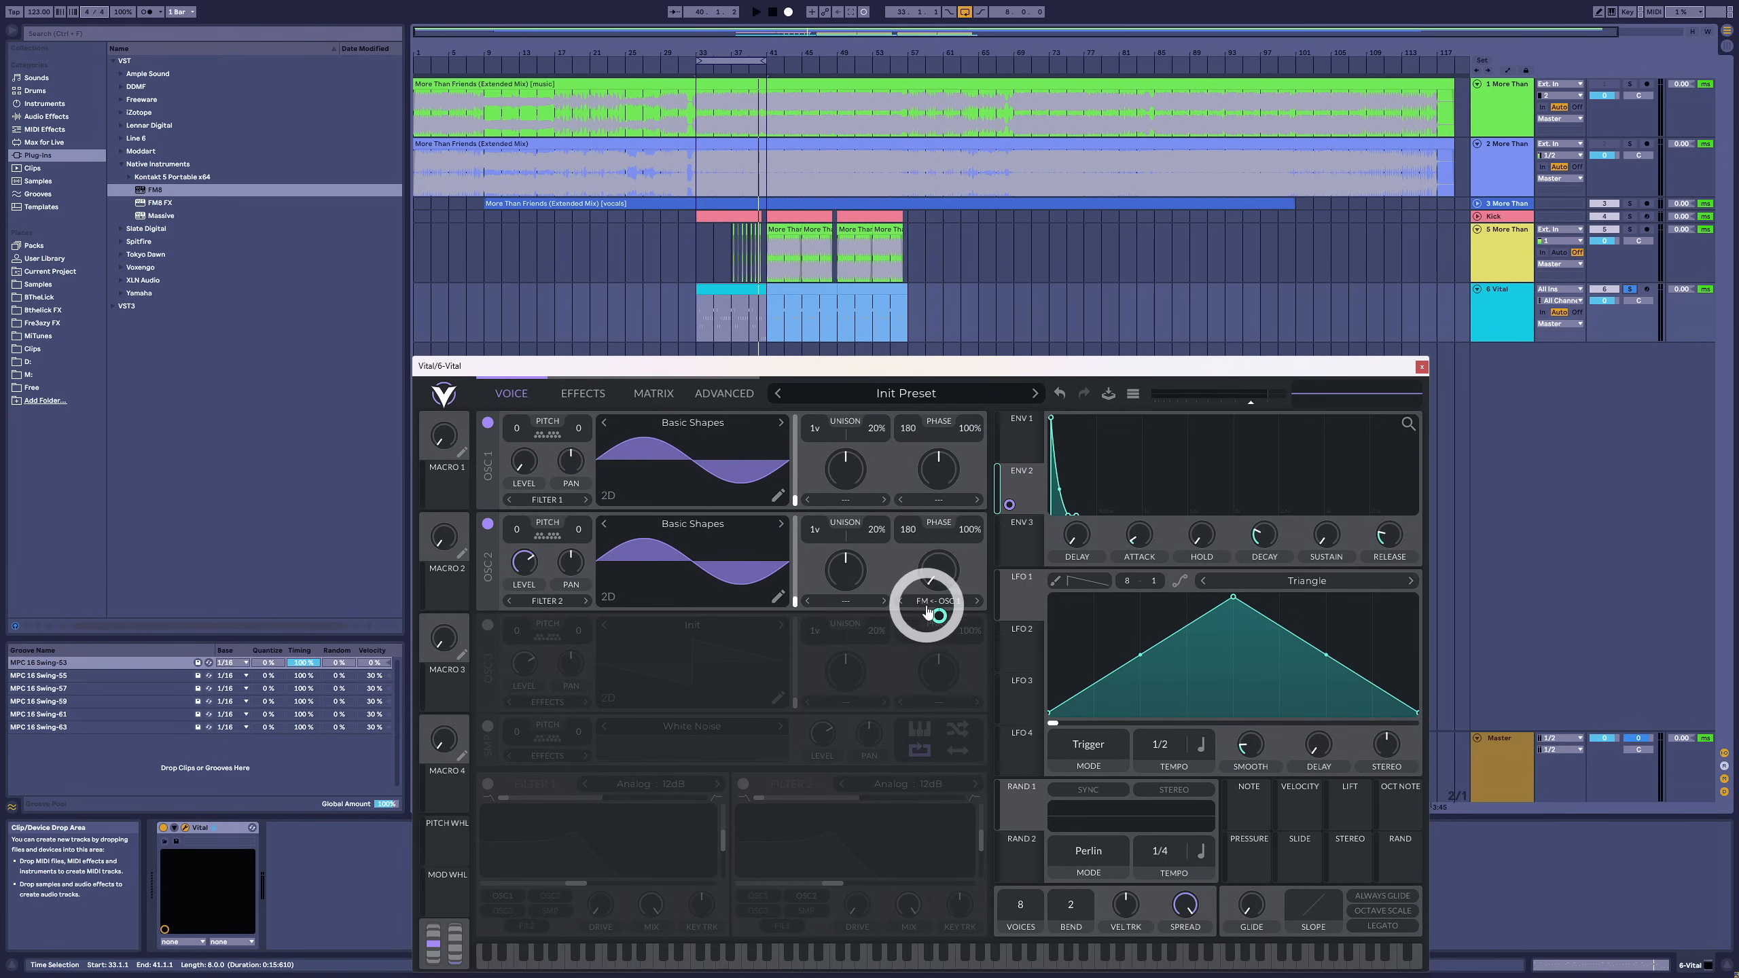
- Play the clip while adjusting envelope 2's modulation amount on oscillator 2's FM and fine-tuning the envelope's decay
click(721, 292)
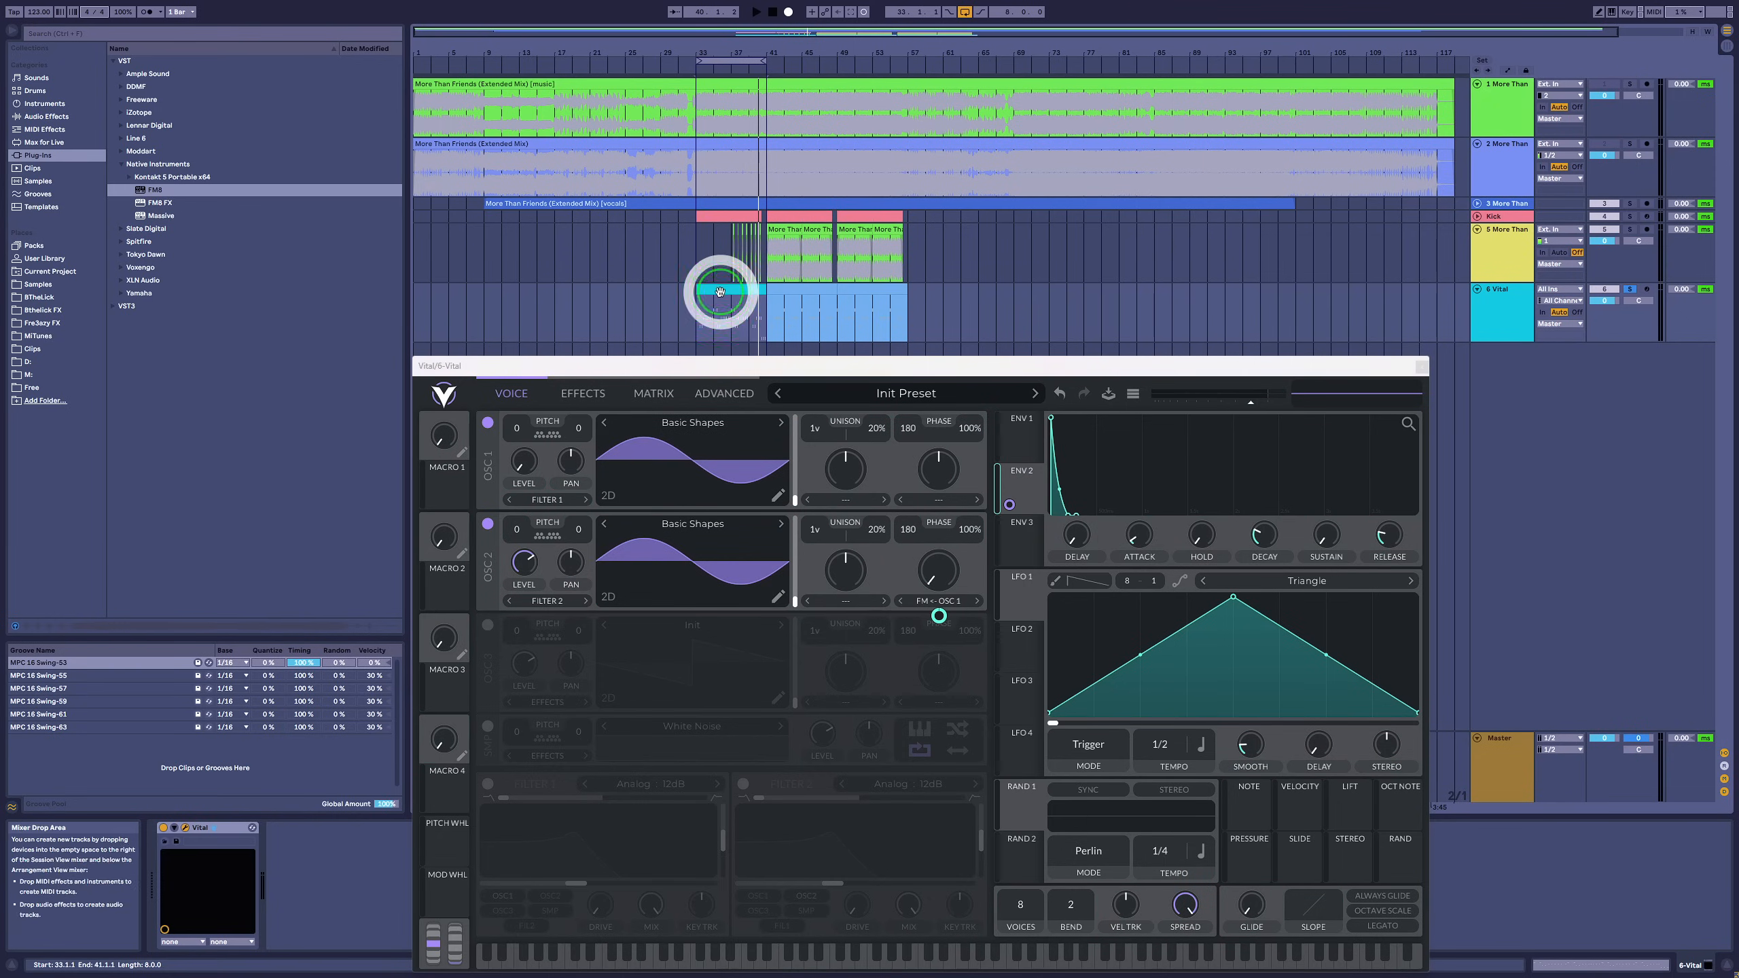
key(space)
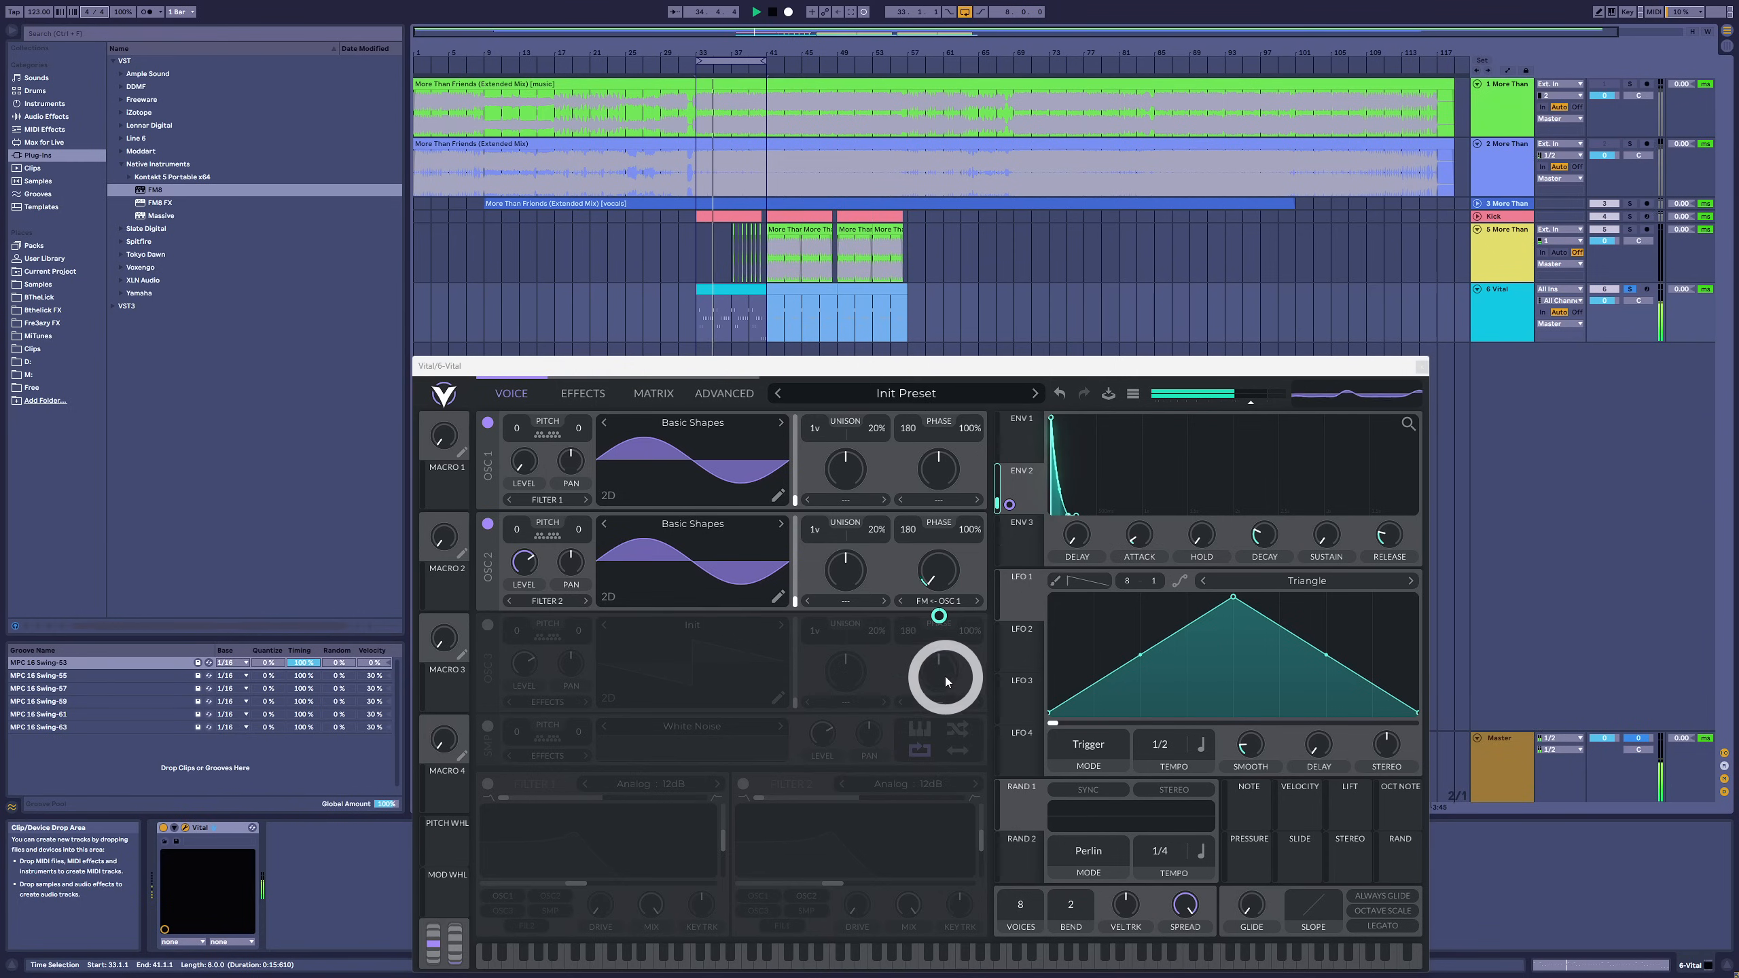
mouse_move(945, 622)
drag(945, 623, 940, 641)
drag(1262, 552, 1264, 543)
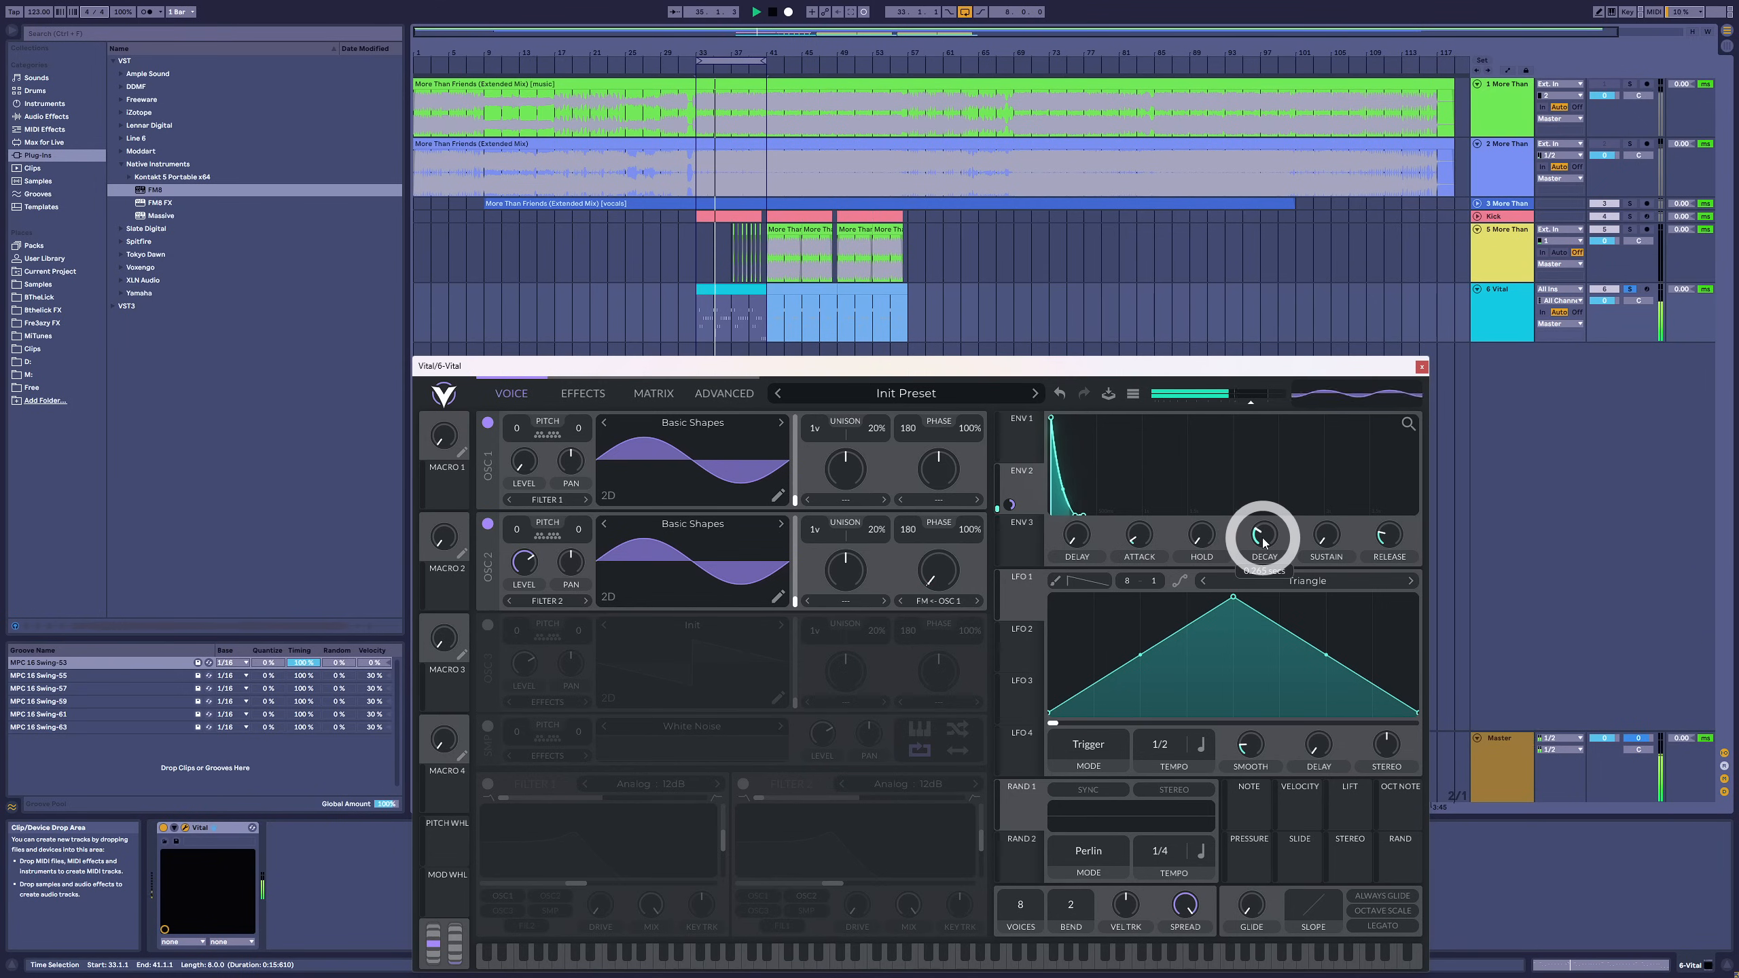
key(space)
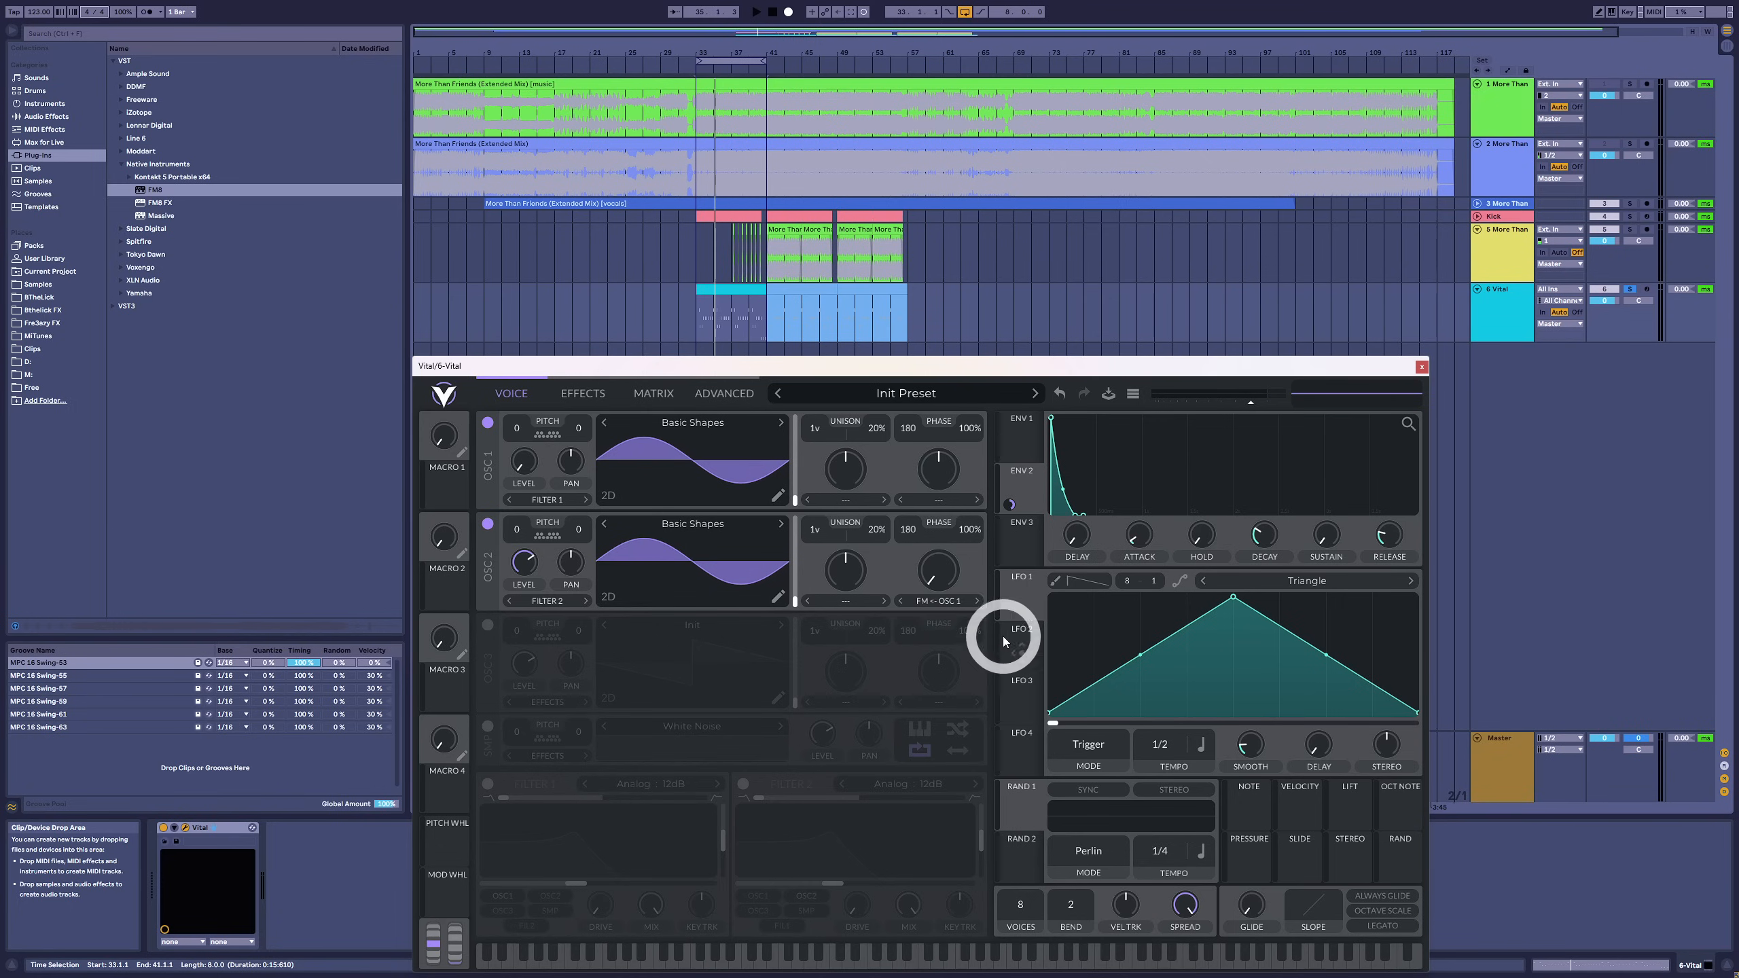
- Set the phase randomization of oscillators 1 and 2 to 0% and play the clip
drag(970, 437, 968, 647)
click(693, 537)
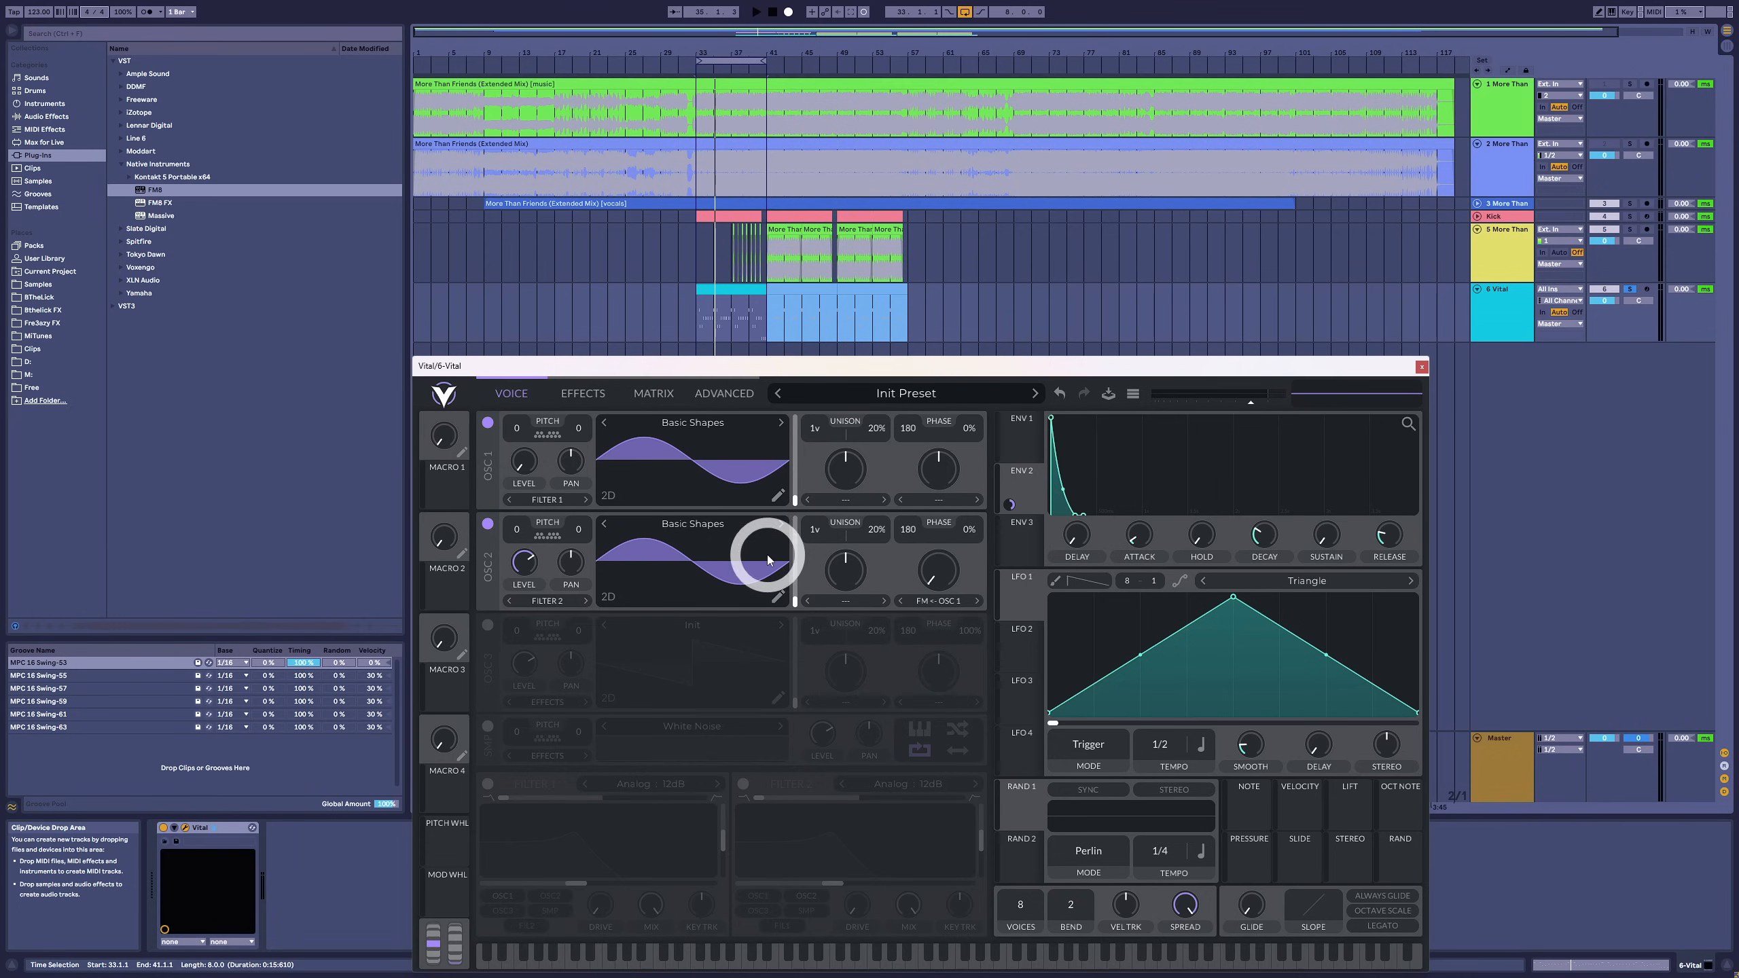
click(728, 290)
key(space)
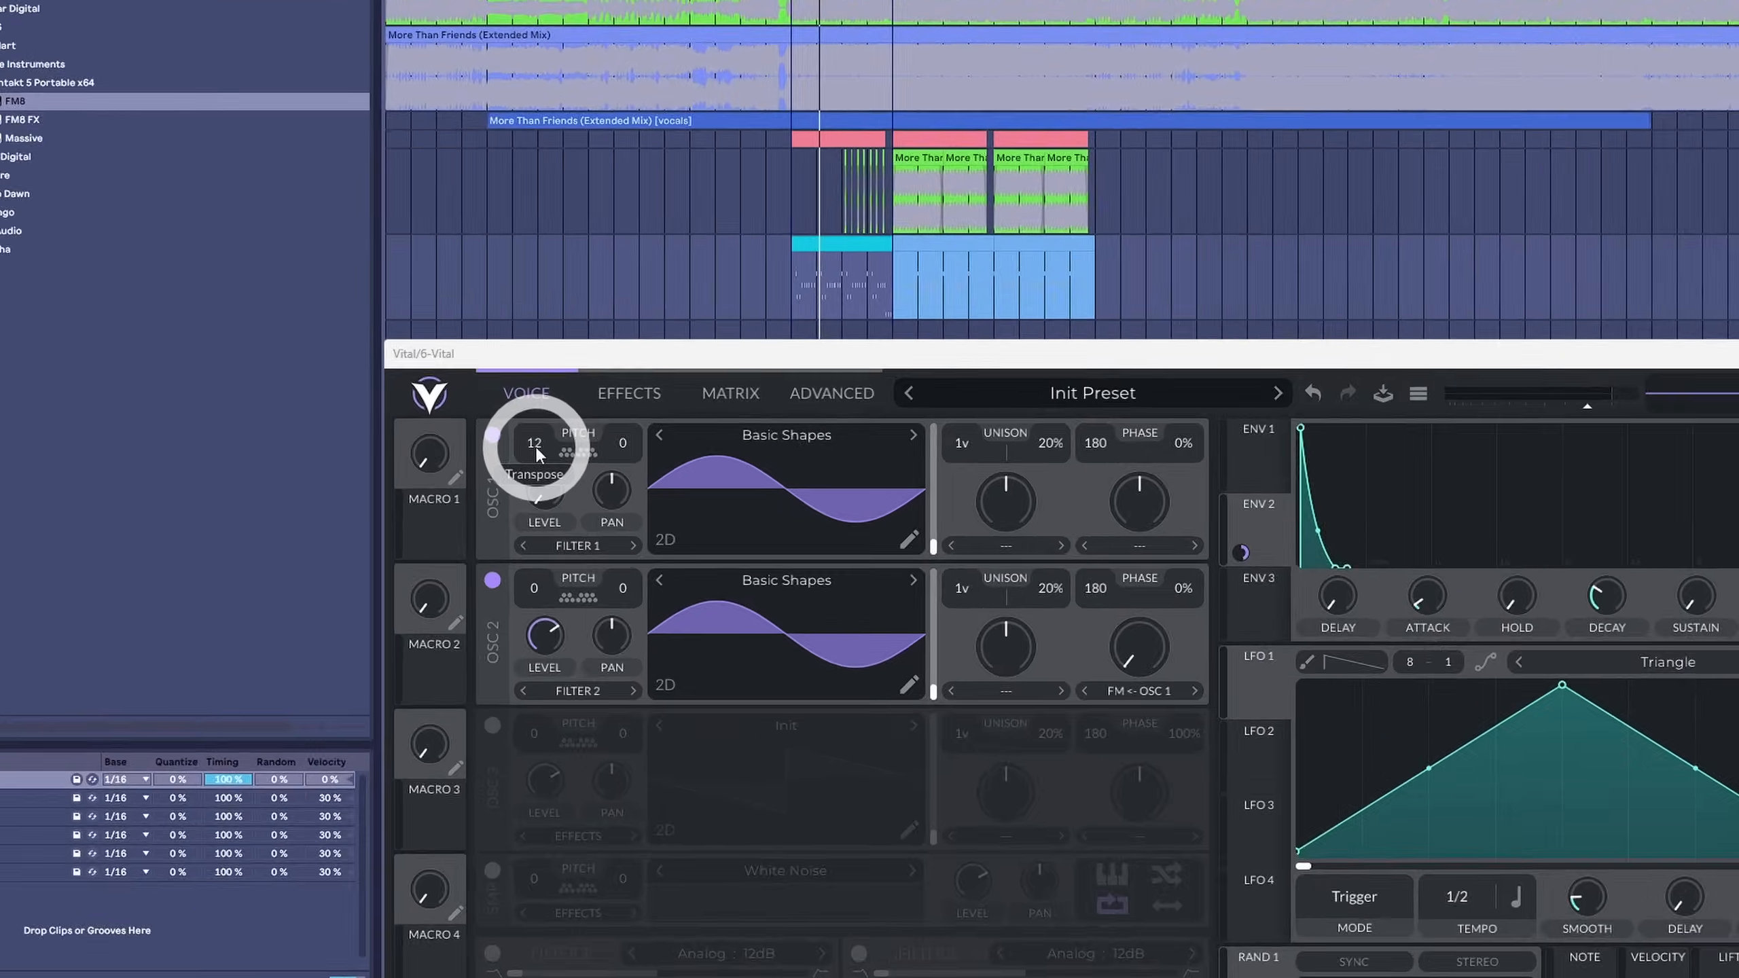
- Try transposing oscillator 1 up to 48 semitones and bring it back to 12
scroll(518, 429, up, 4)
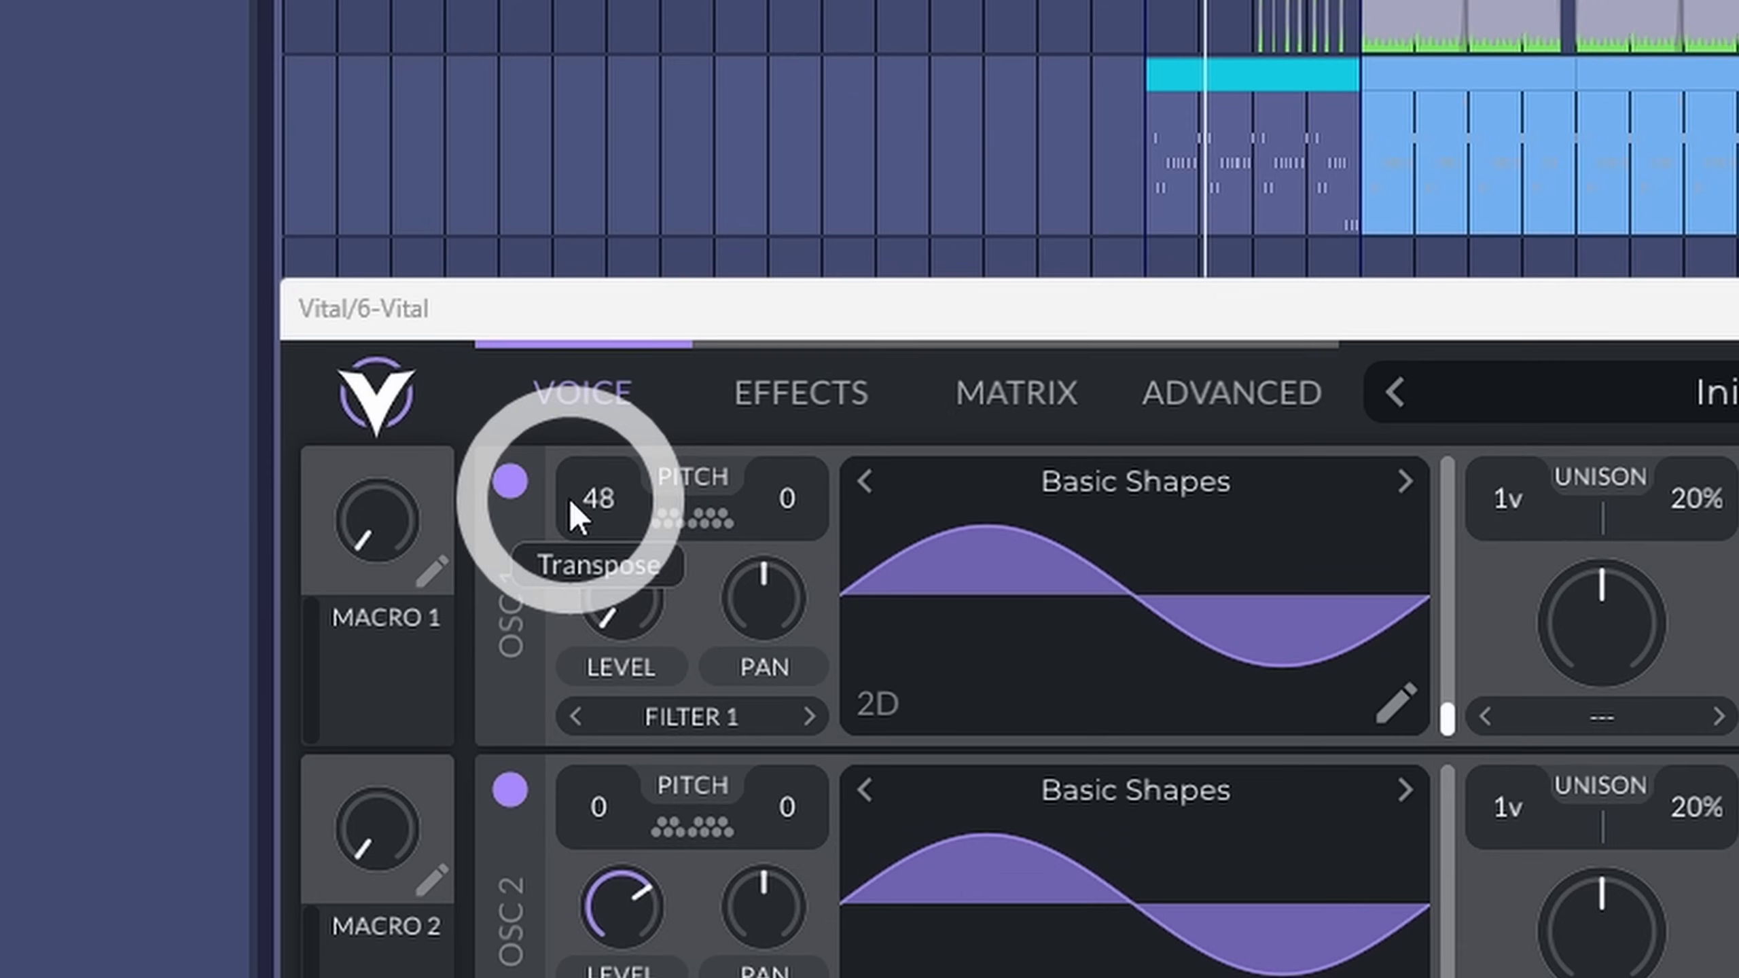
scroll(509, 428, down, 1)
scroll(572, 498, down, 3)
scroll(590, 503, up, 4)
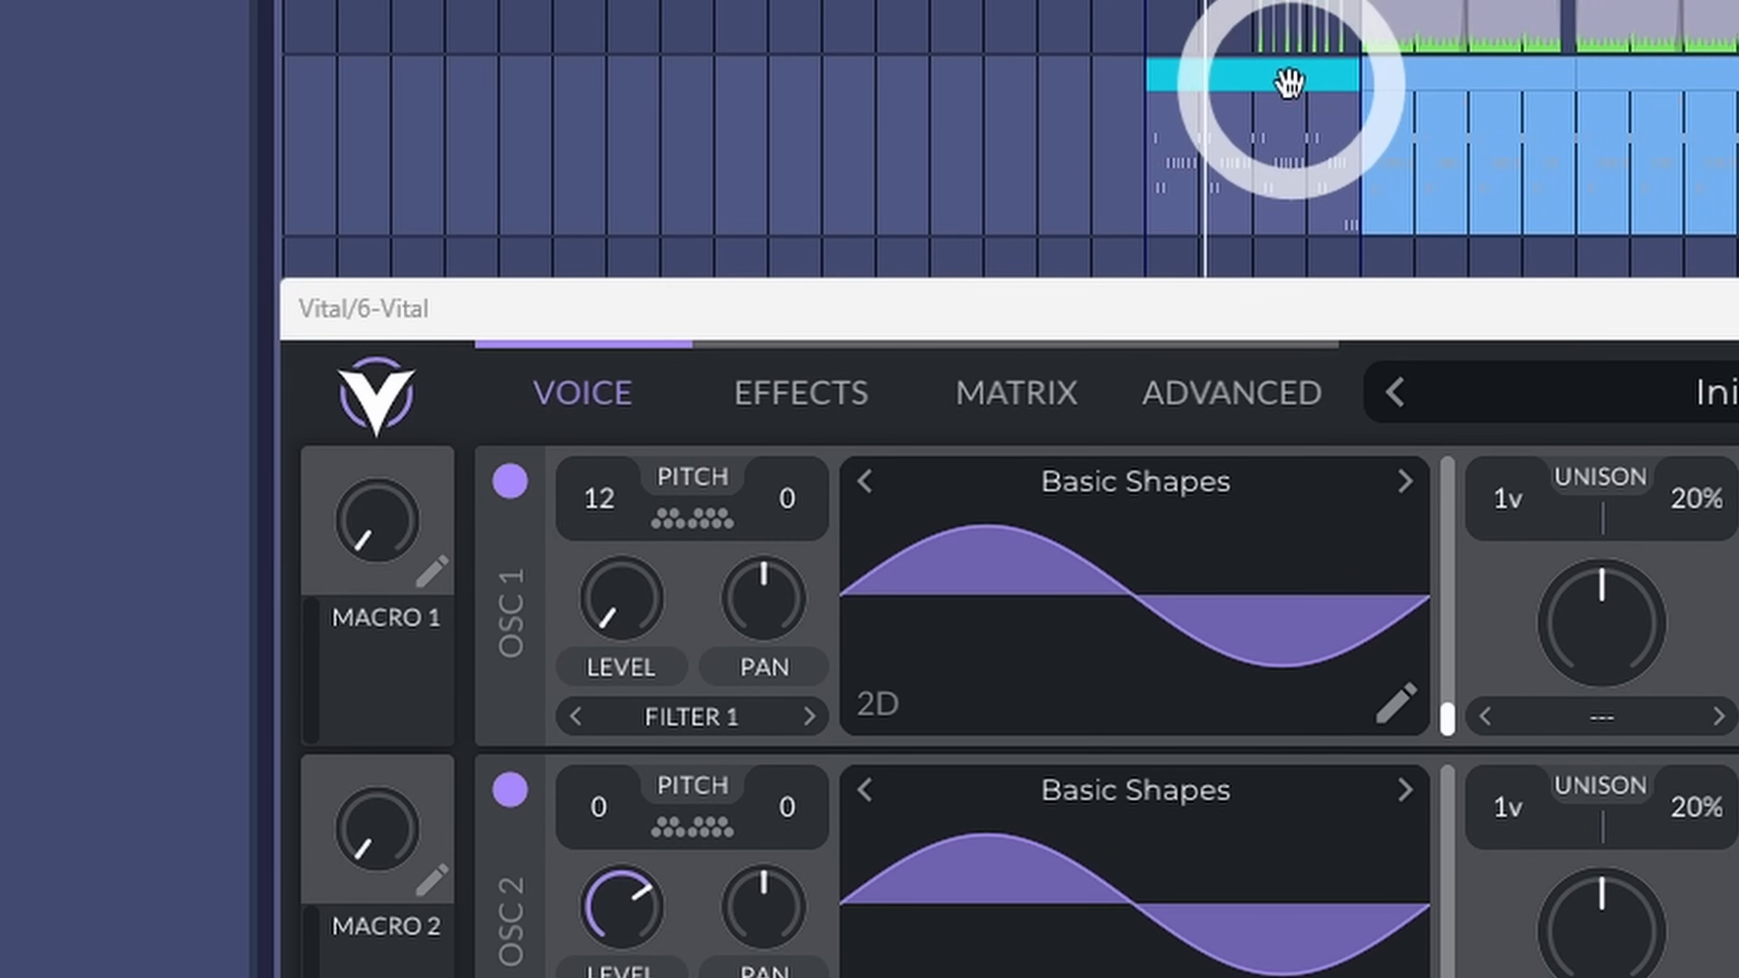
- Play the clip while trying oscillator 1 at 0, -12, 24, 36 and 48 semitones, and return its transpose to 12
click(1257, 162)
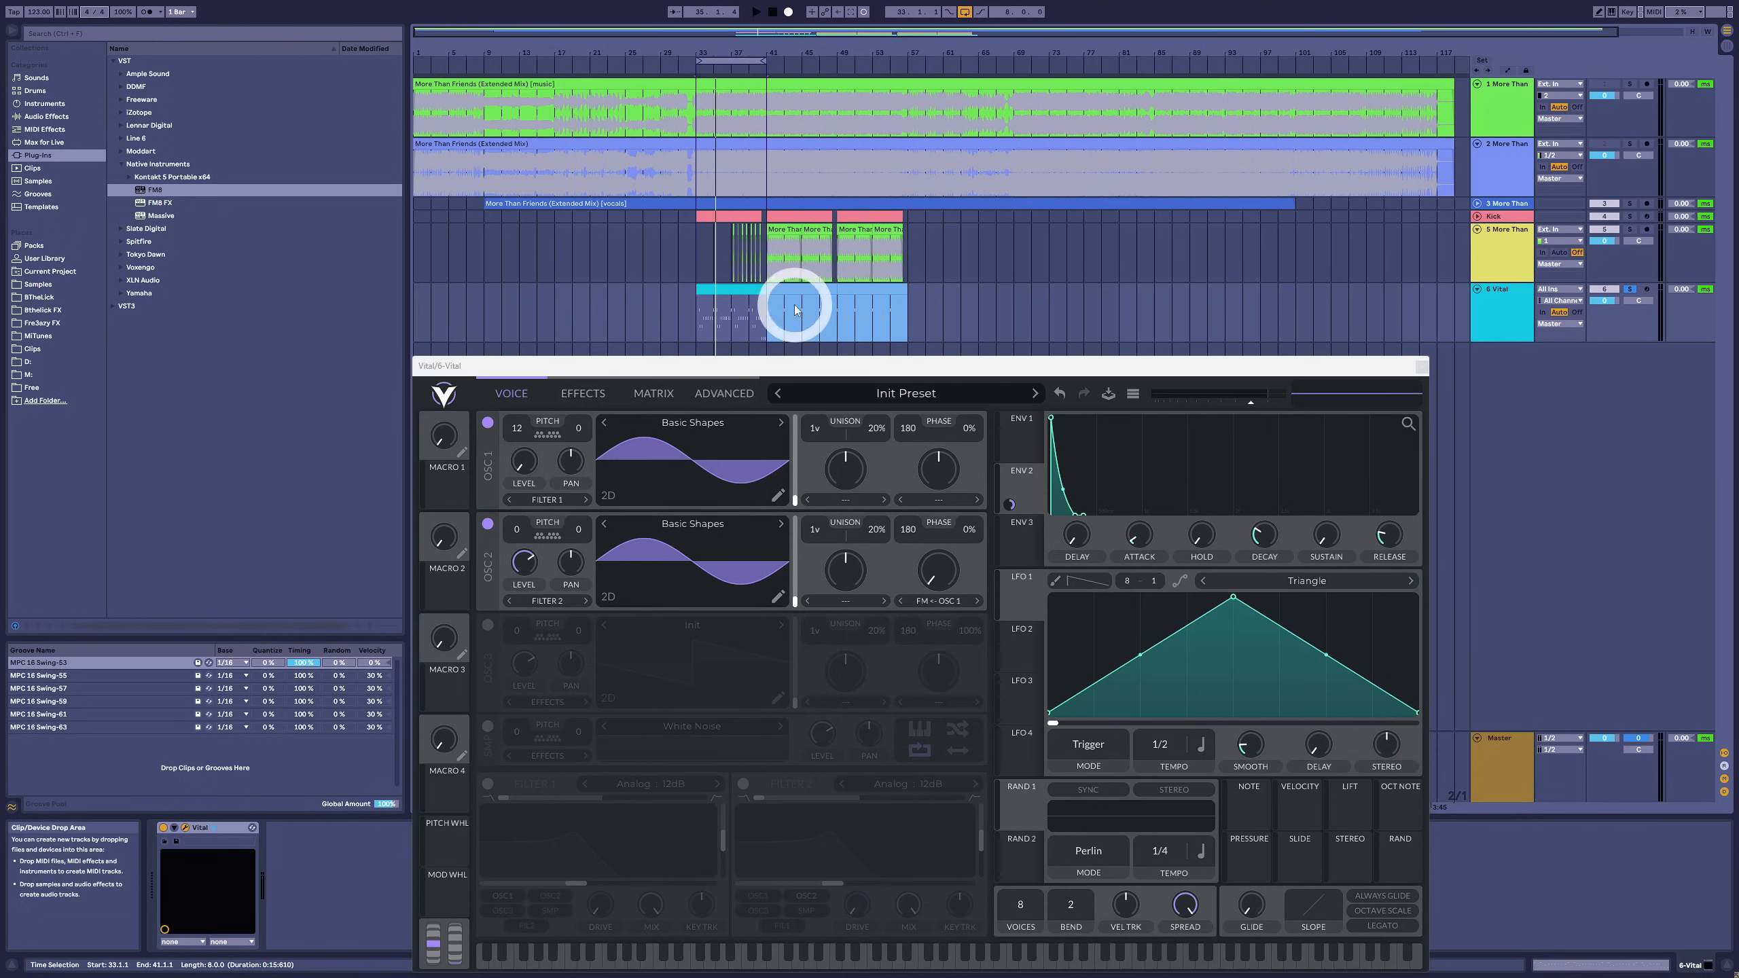
click(734, 290)
key(space)
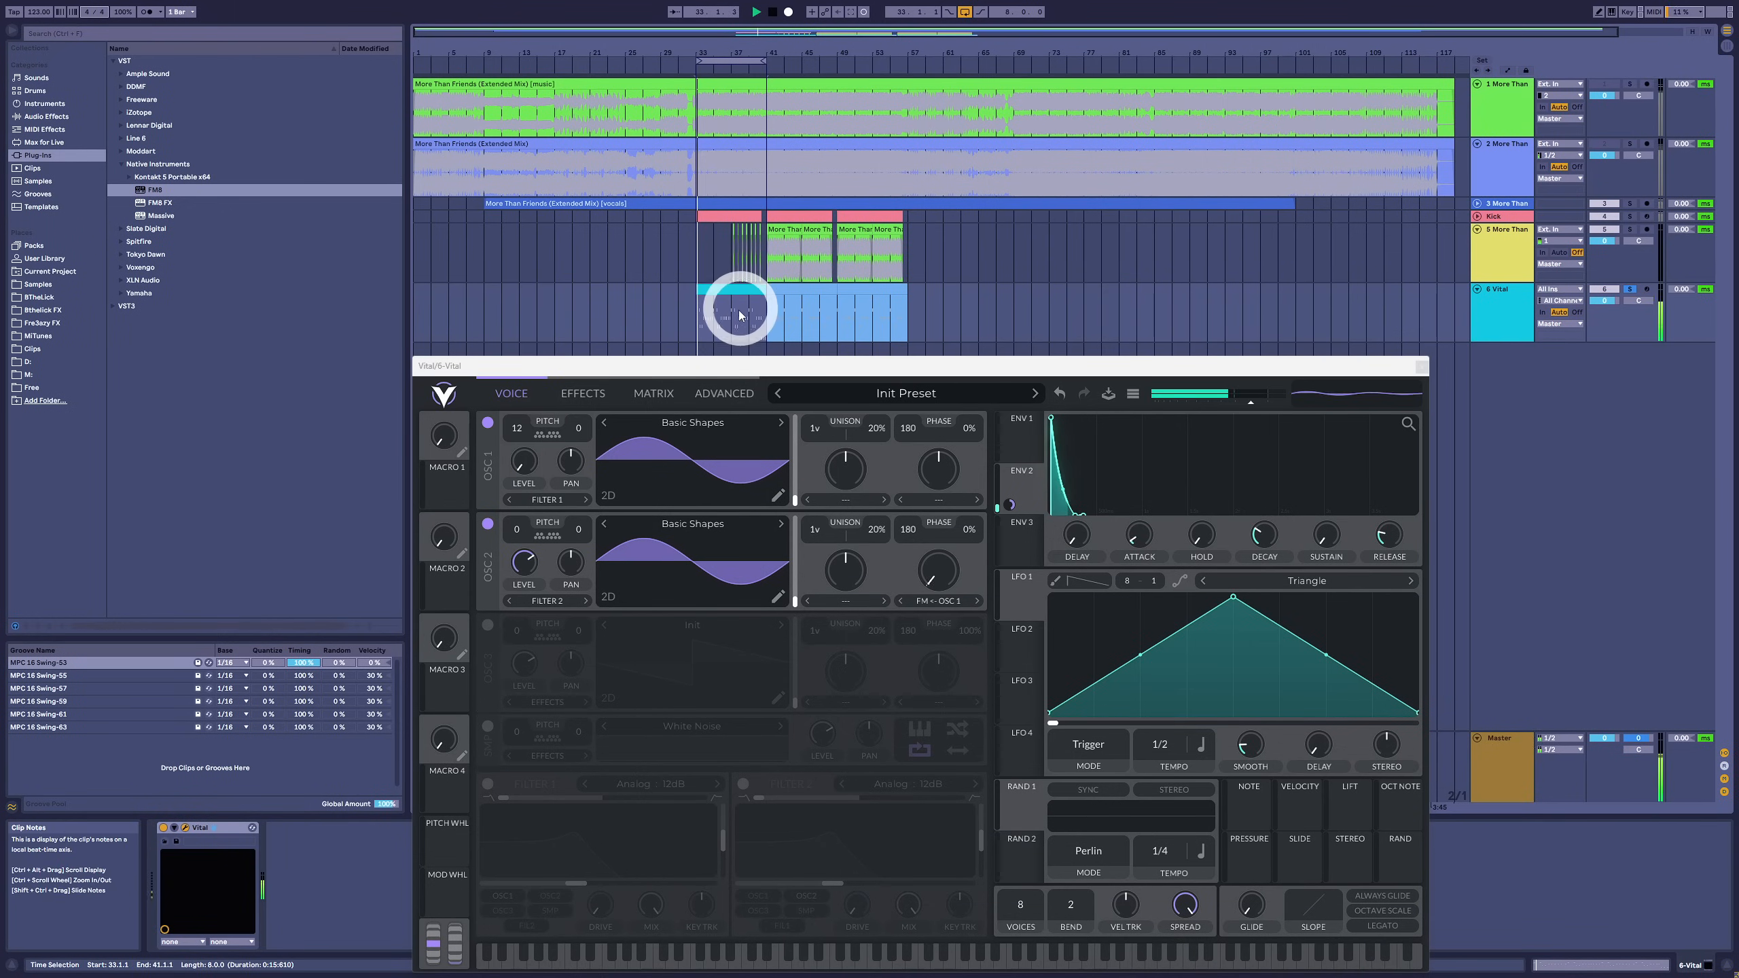
double_click(523, 427)
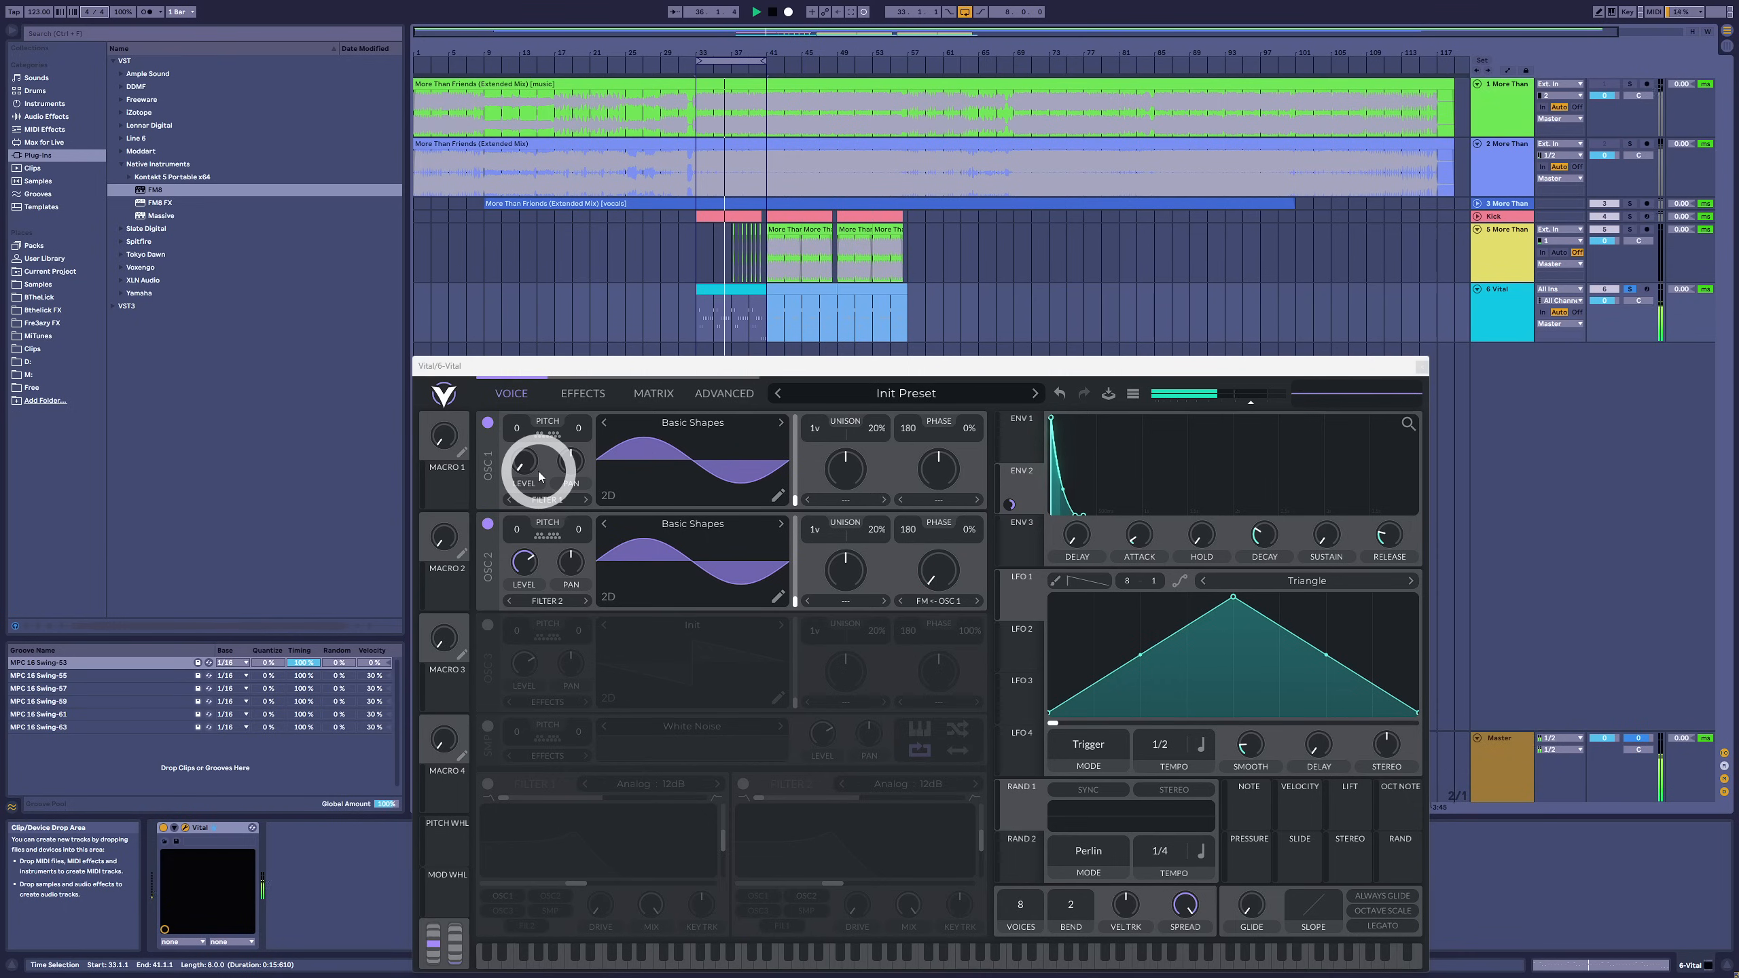
scroll(521, 432, down, 12)
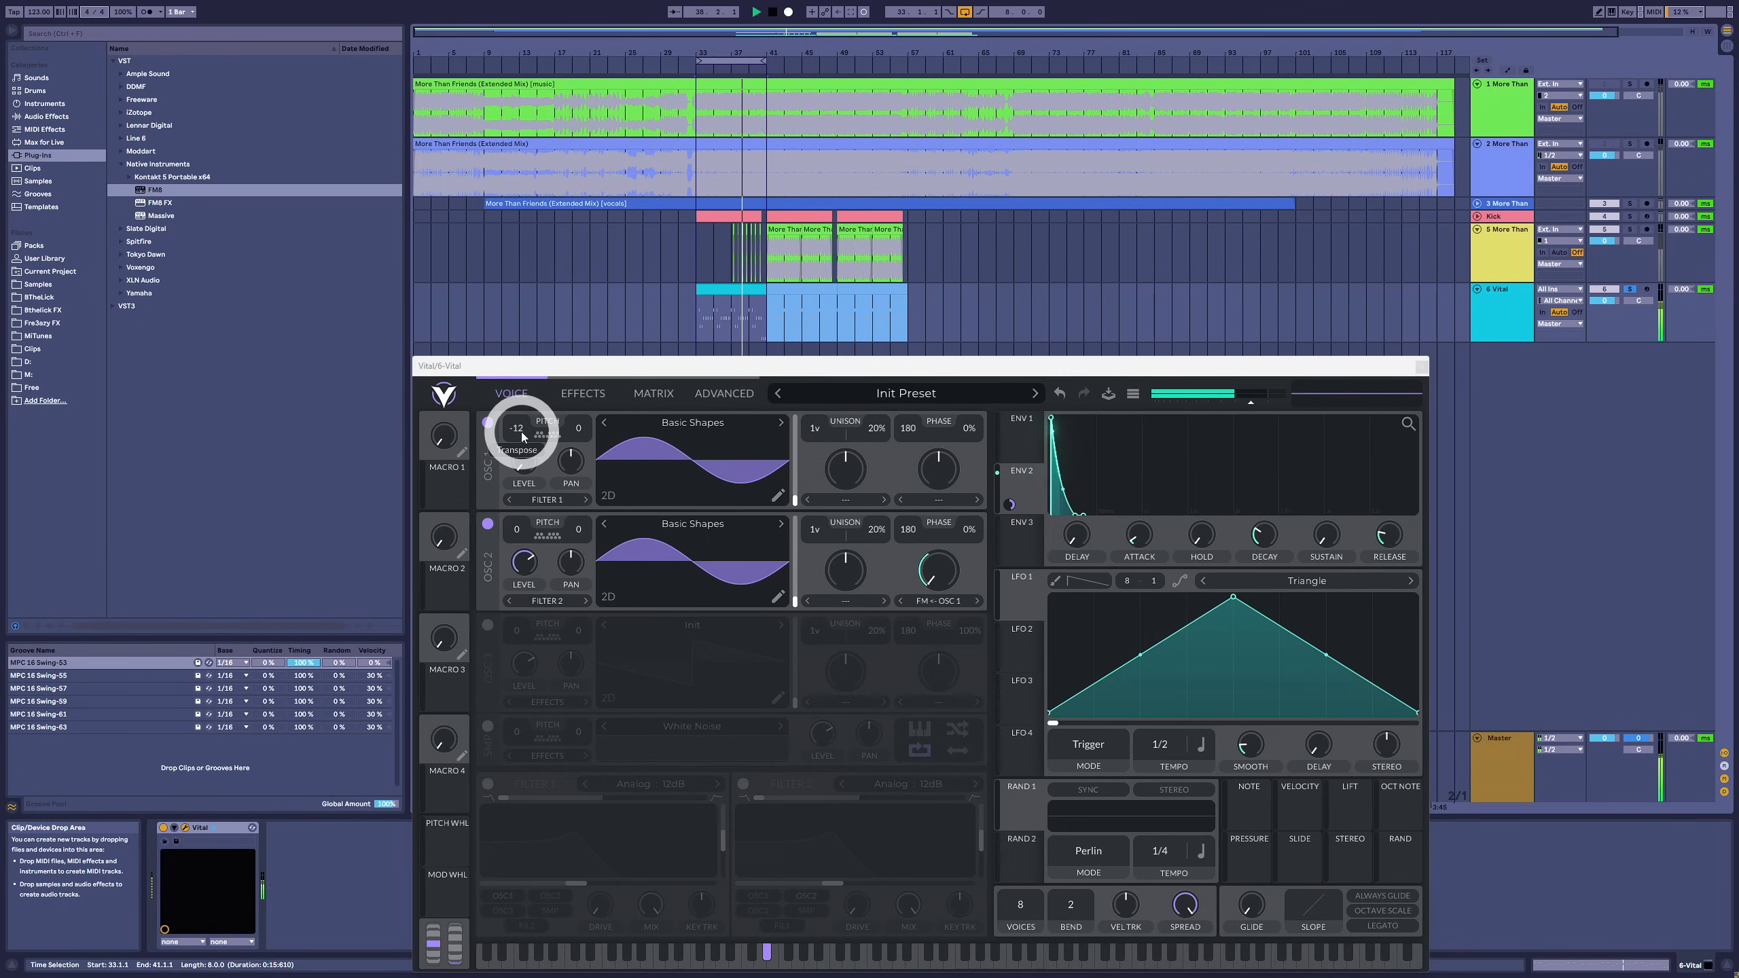
scroll(521, 432, up, 20)
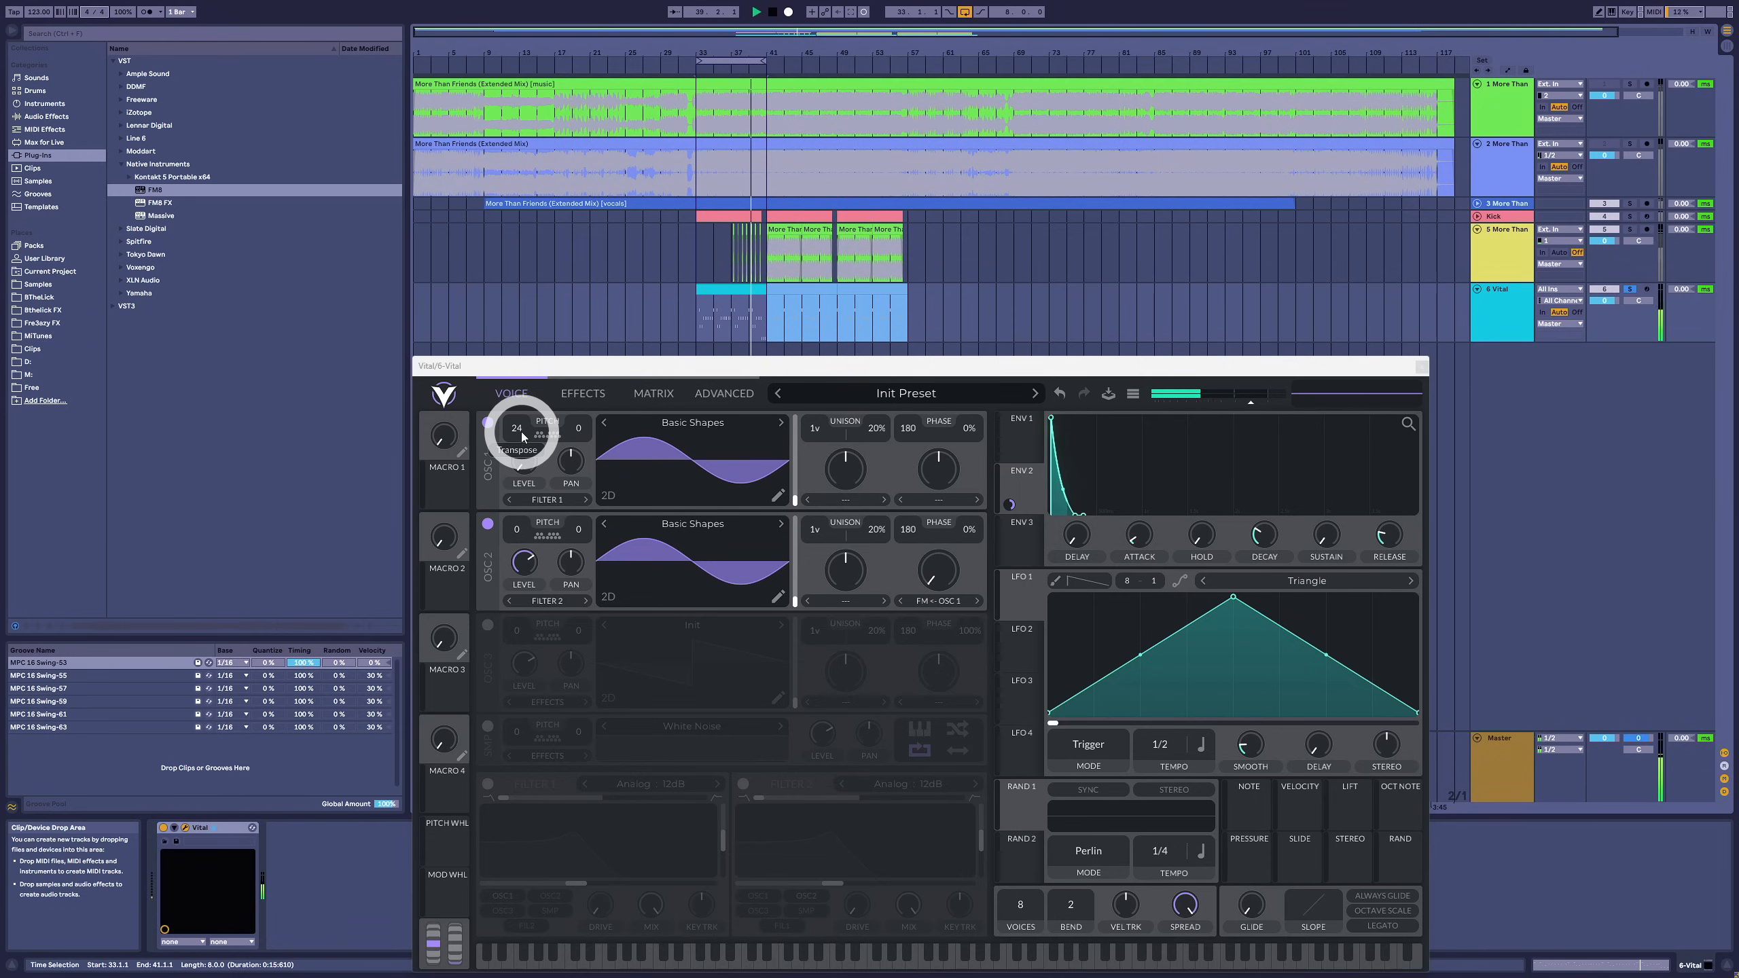
scroll(522, 429, up, 20)
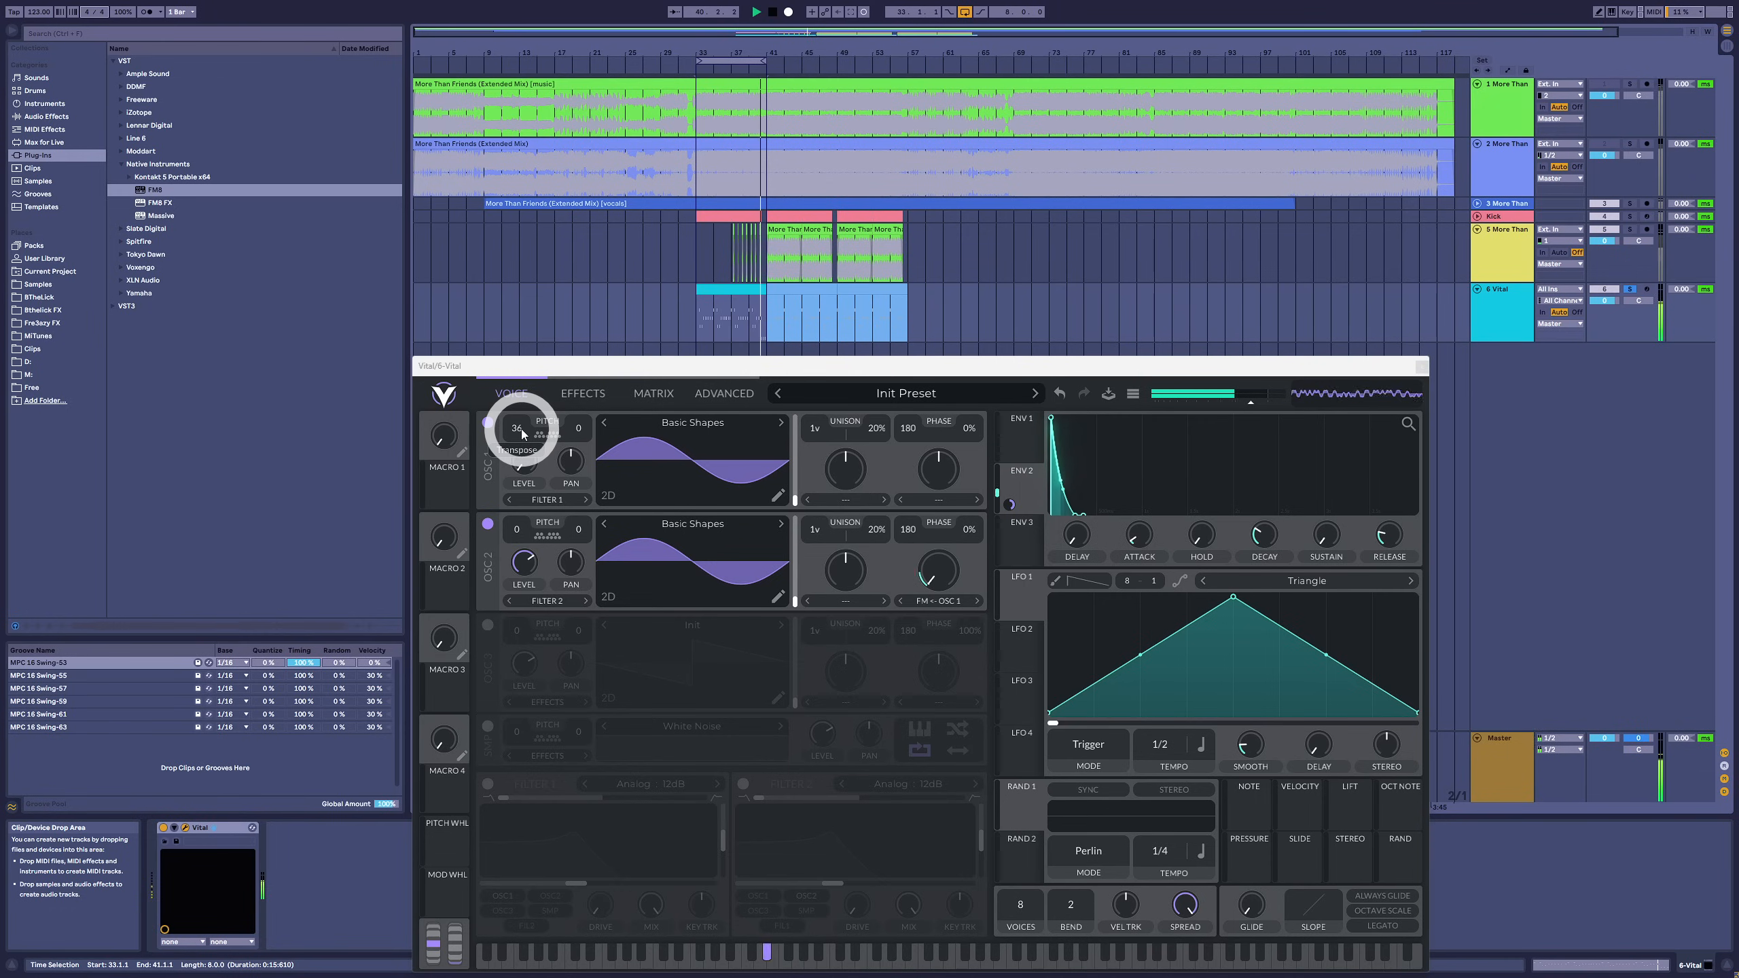
scroll(522, 429, down, 20)
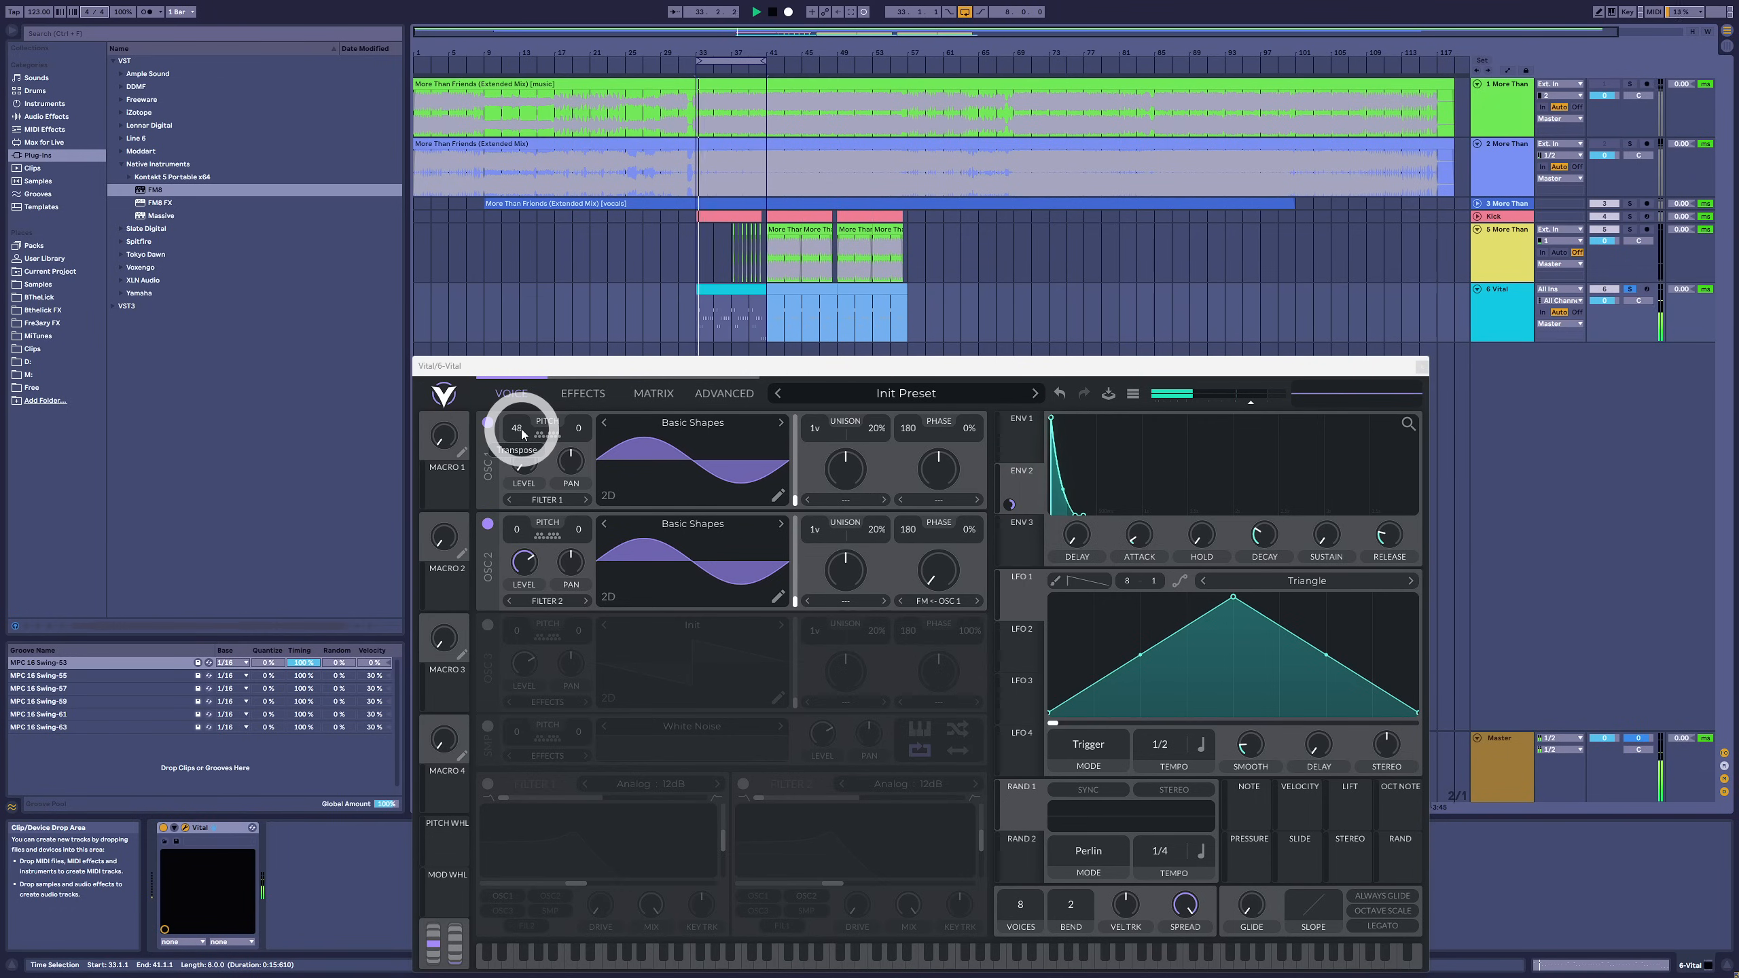
scroll(521, 429, down, 1)
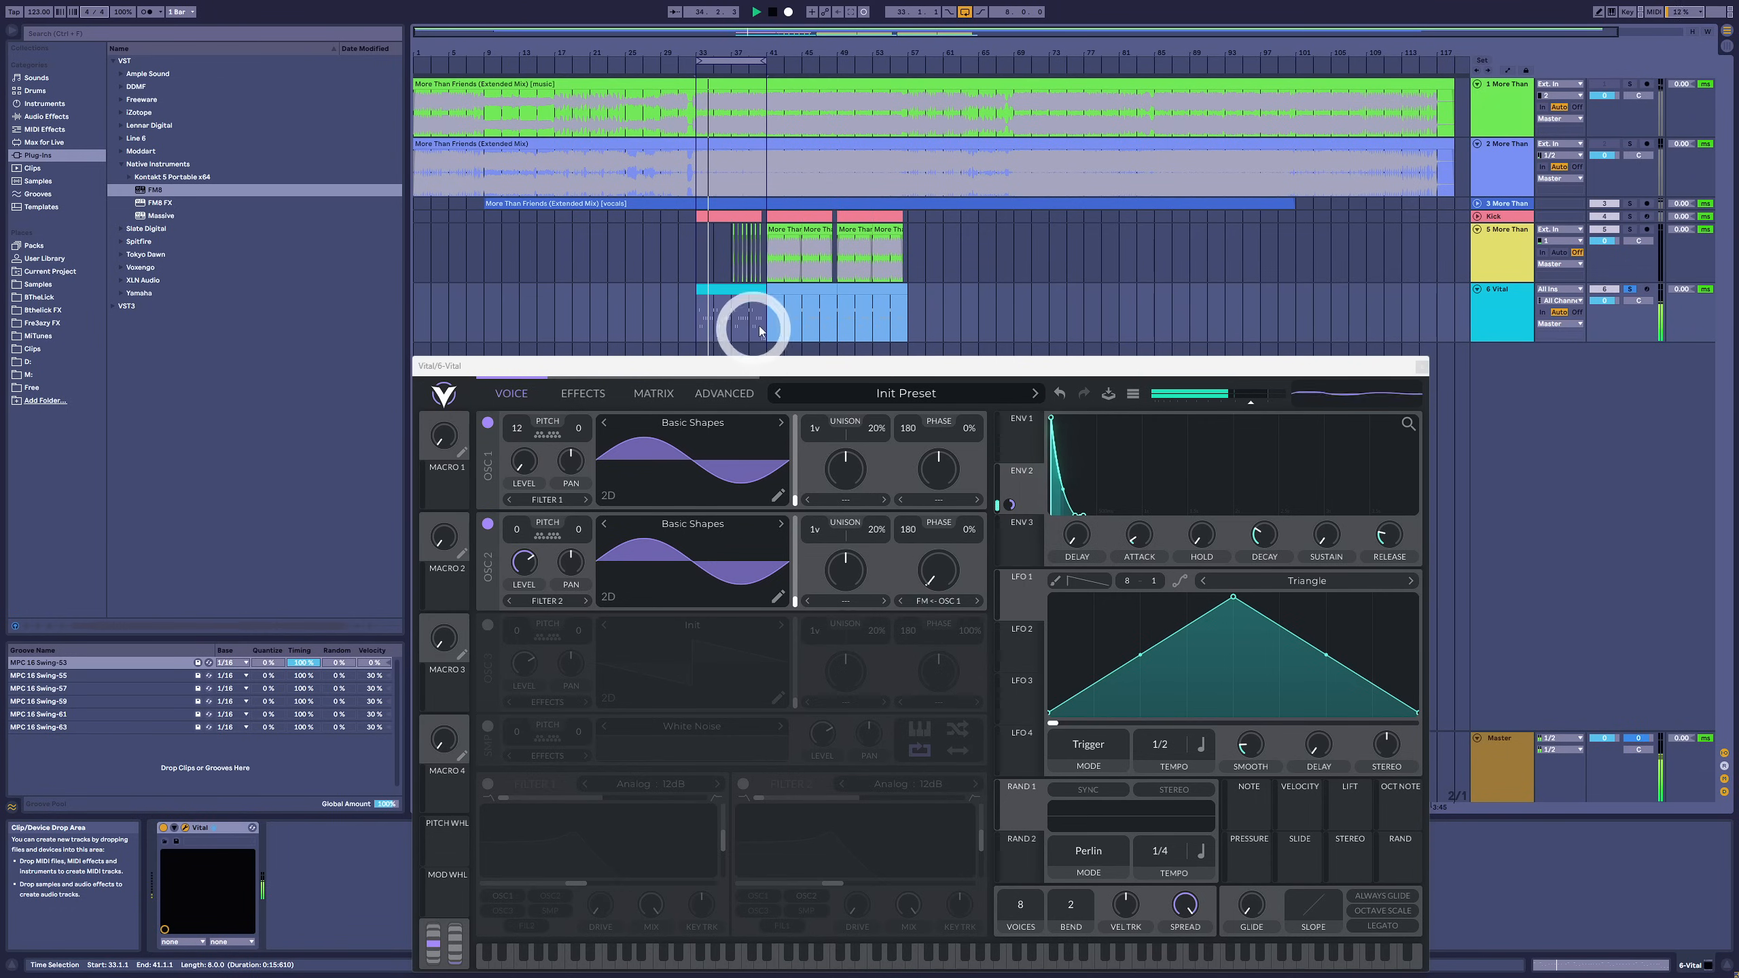
- Take the Vital track out of solo and play the bass clip together with the other tracks
key(space)
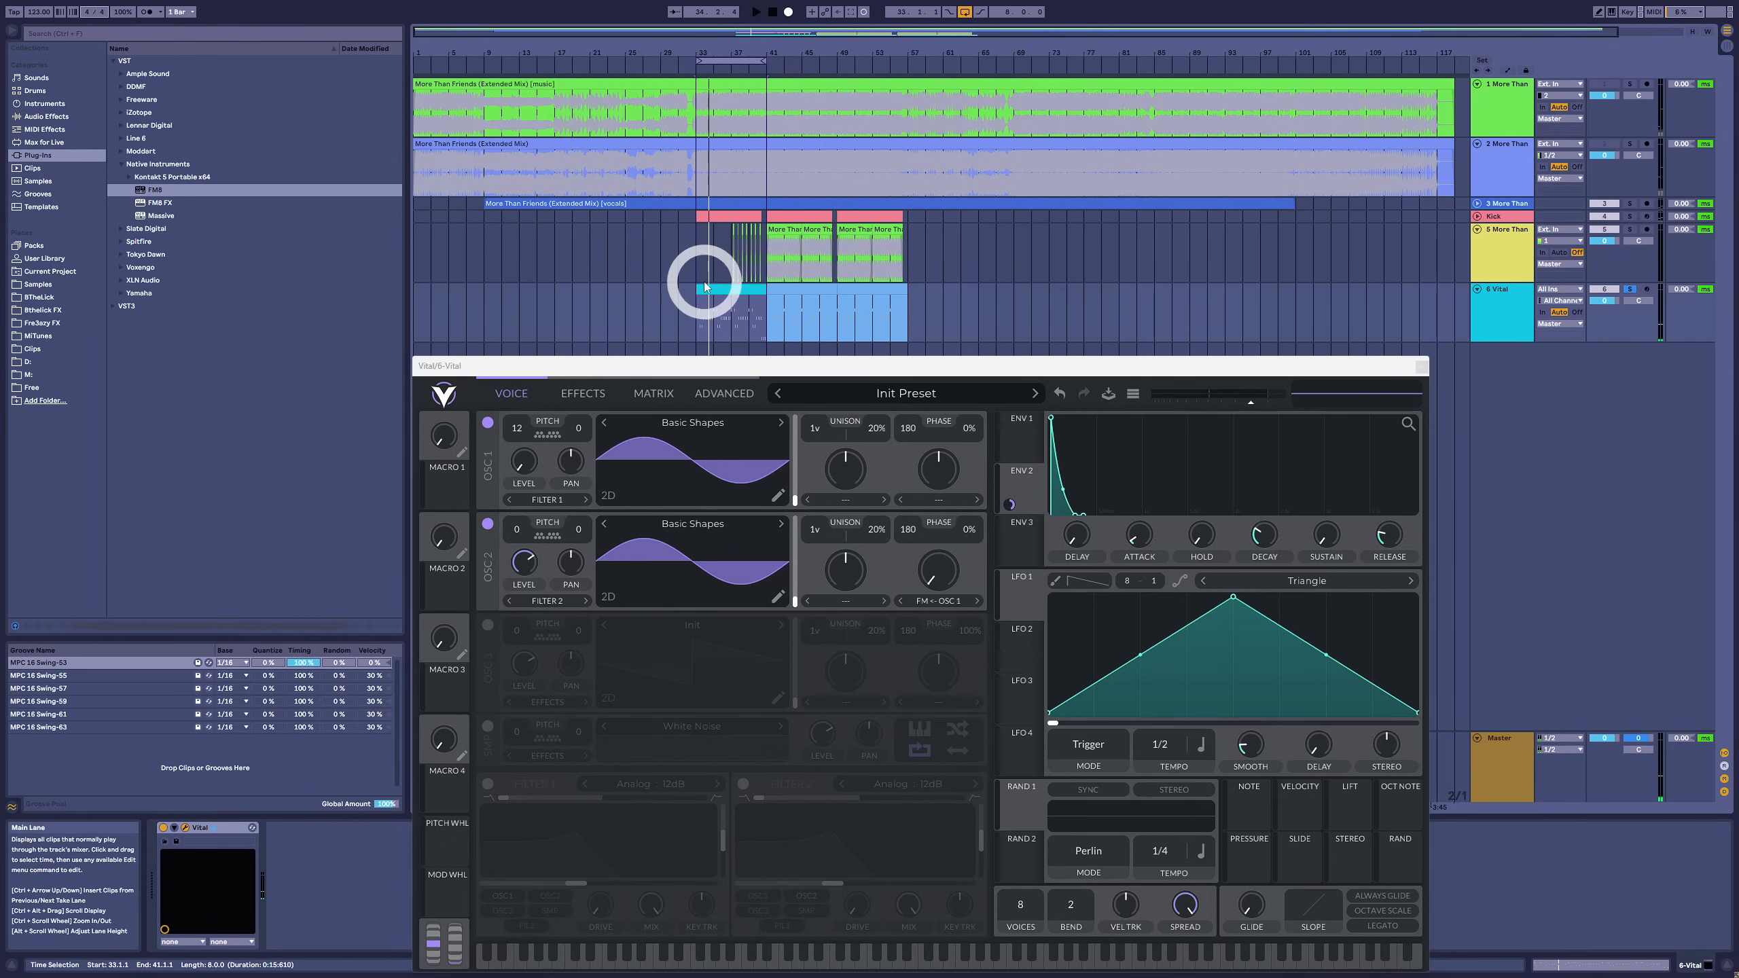
key(space)
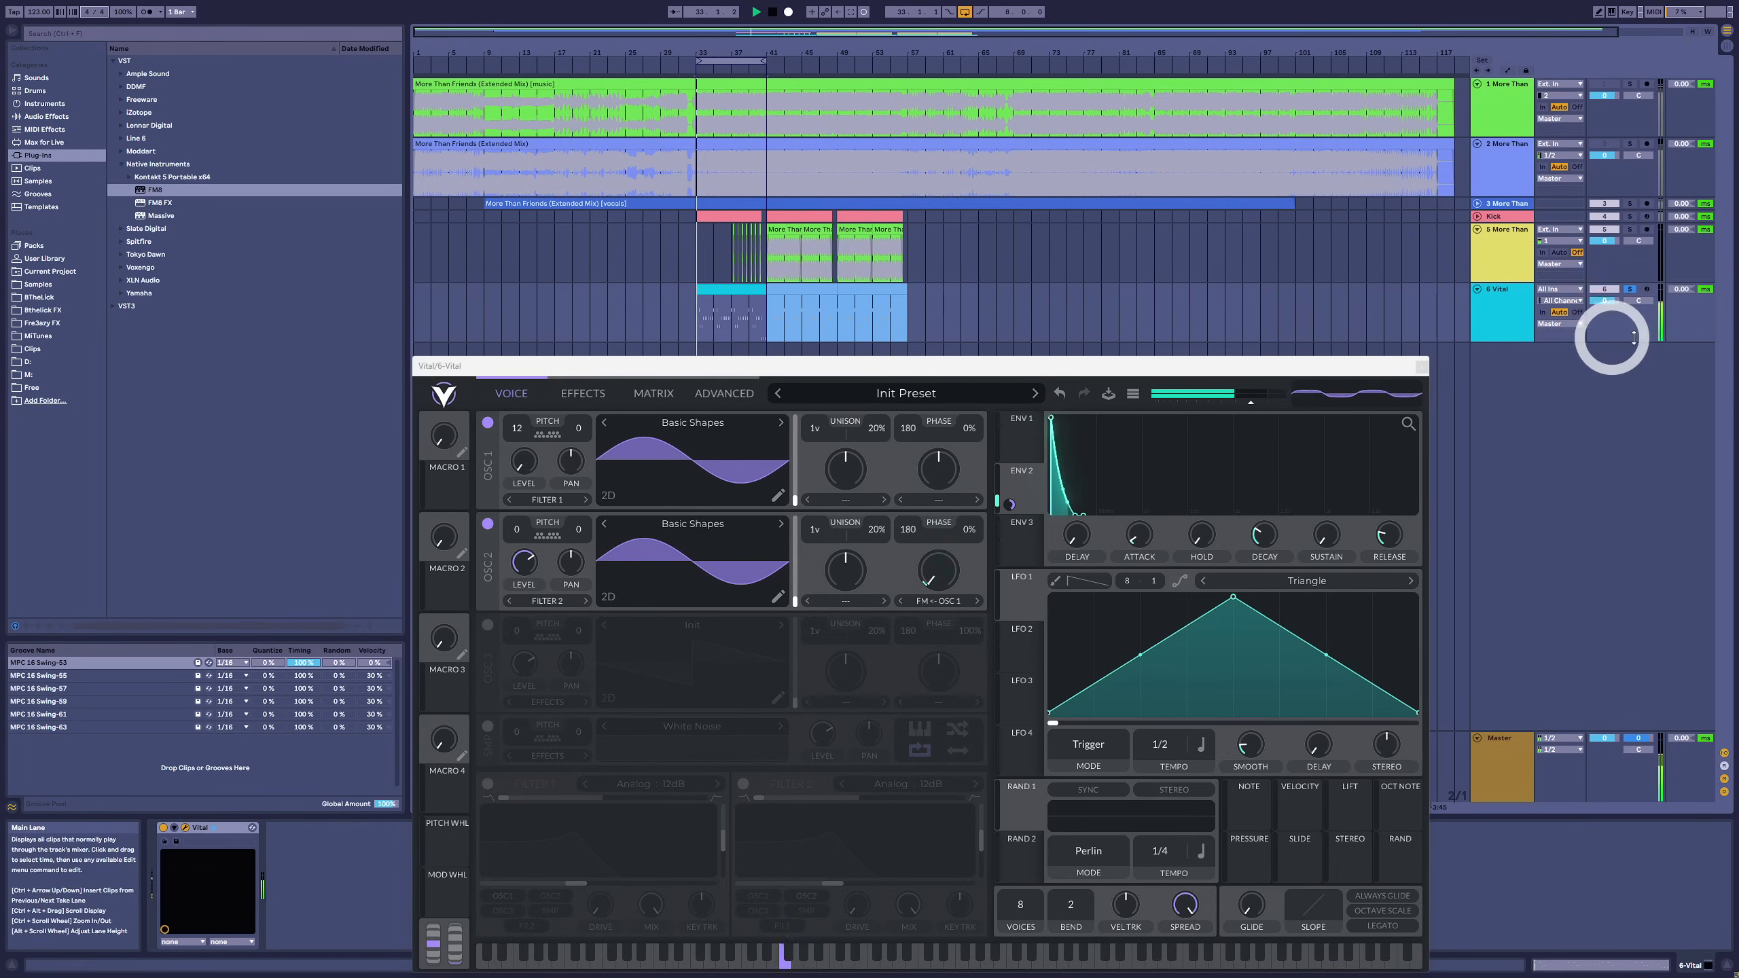
click(1629, 288)
click(737, 290)
key(space)
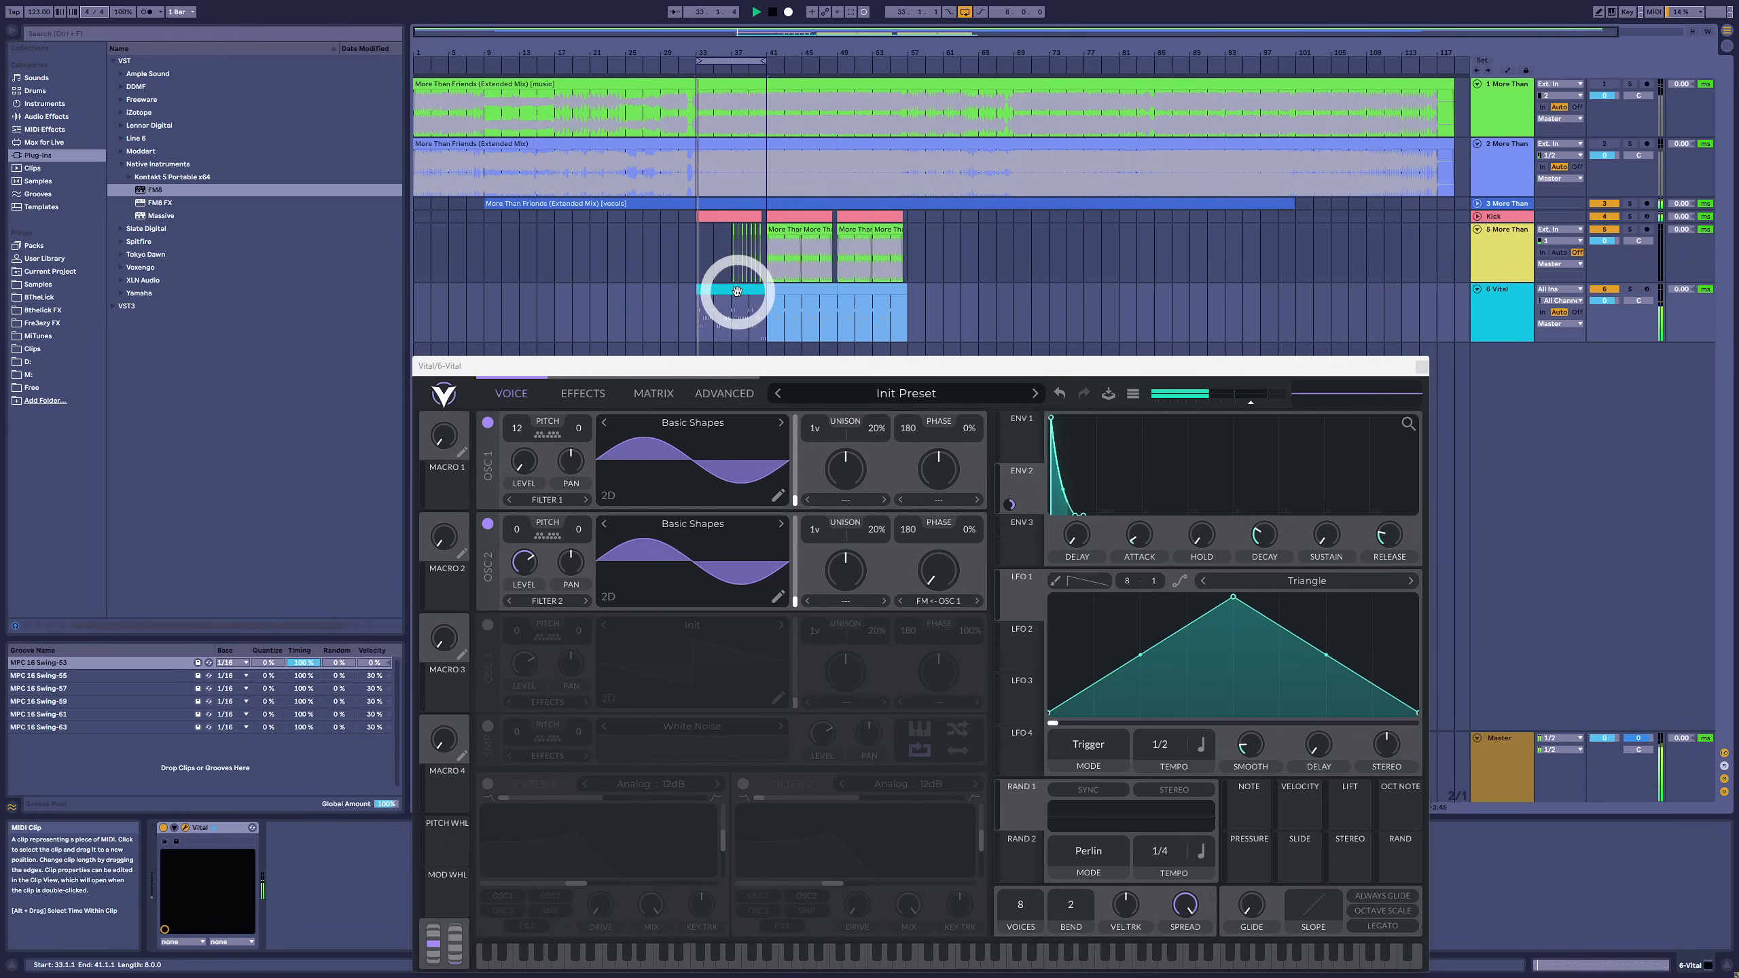
drag(1009, 504, 931, 618)
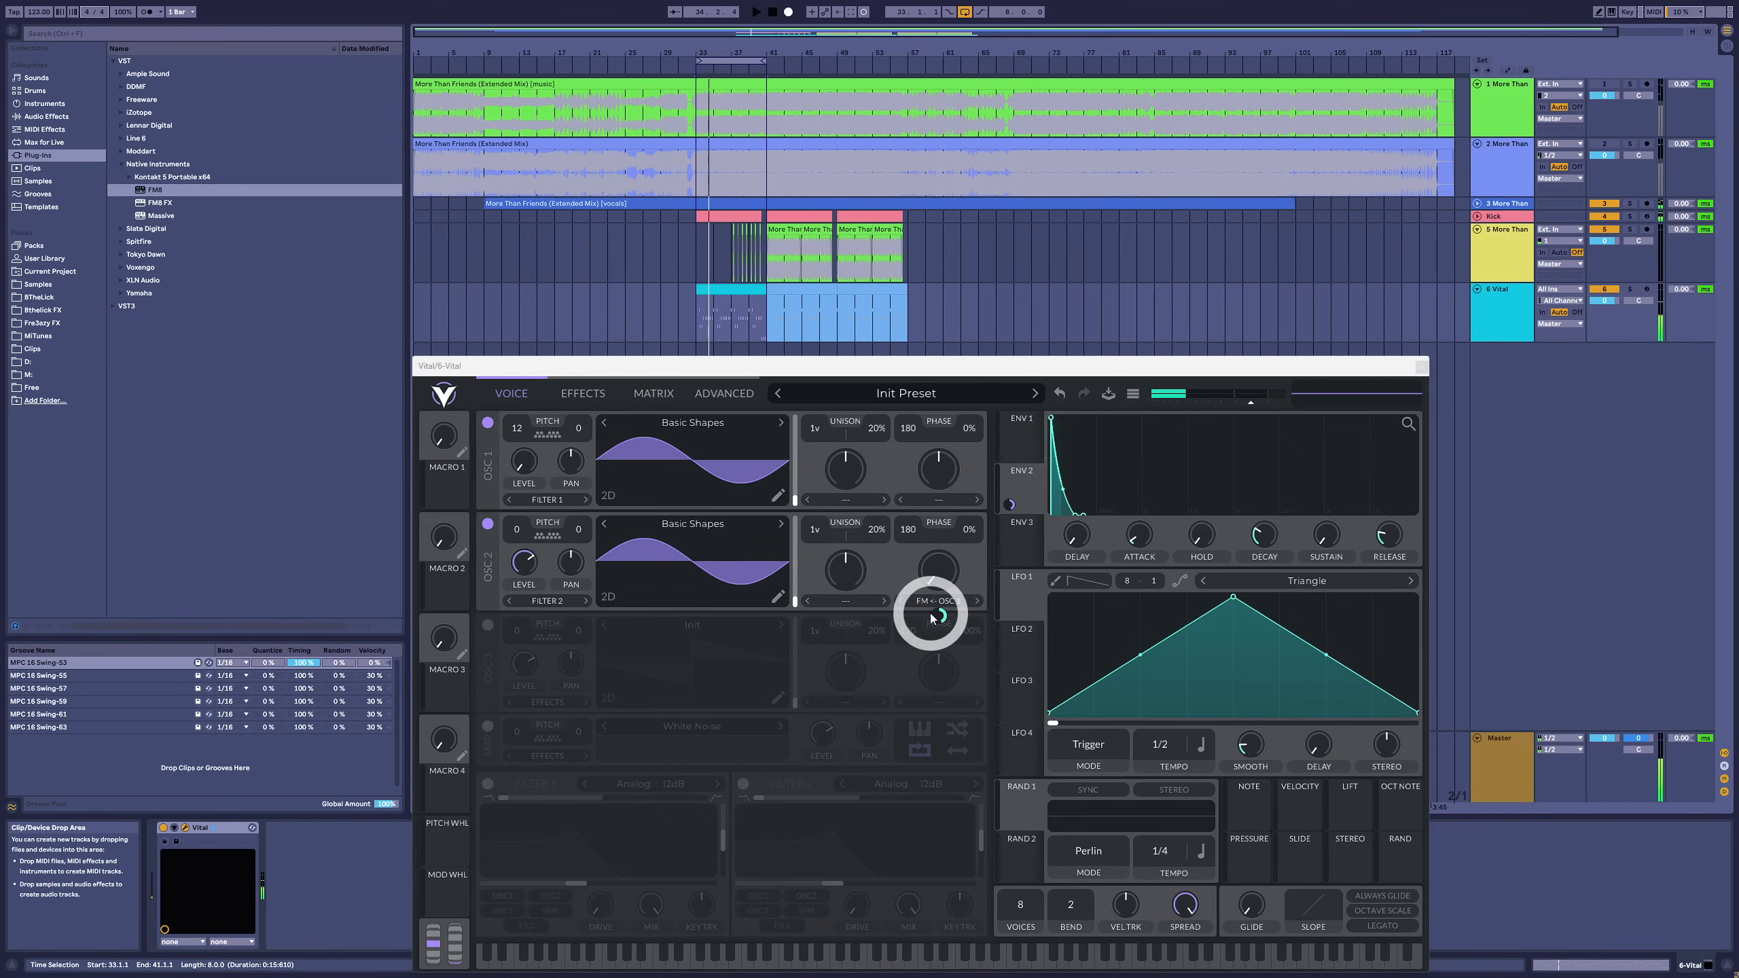
- Enable oscillator 3 and set oscillator 1 to FM from oscillator 3 with an amount of about 6%
click(488, 627)
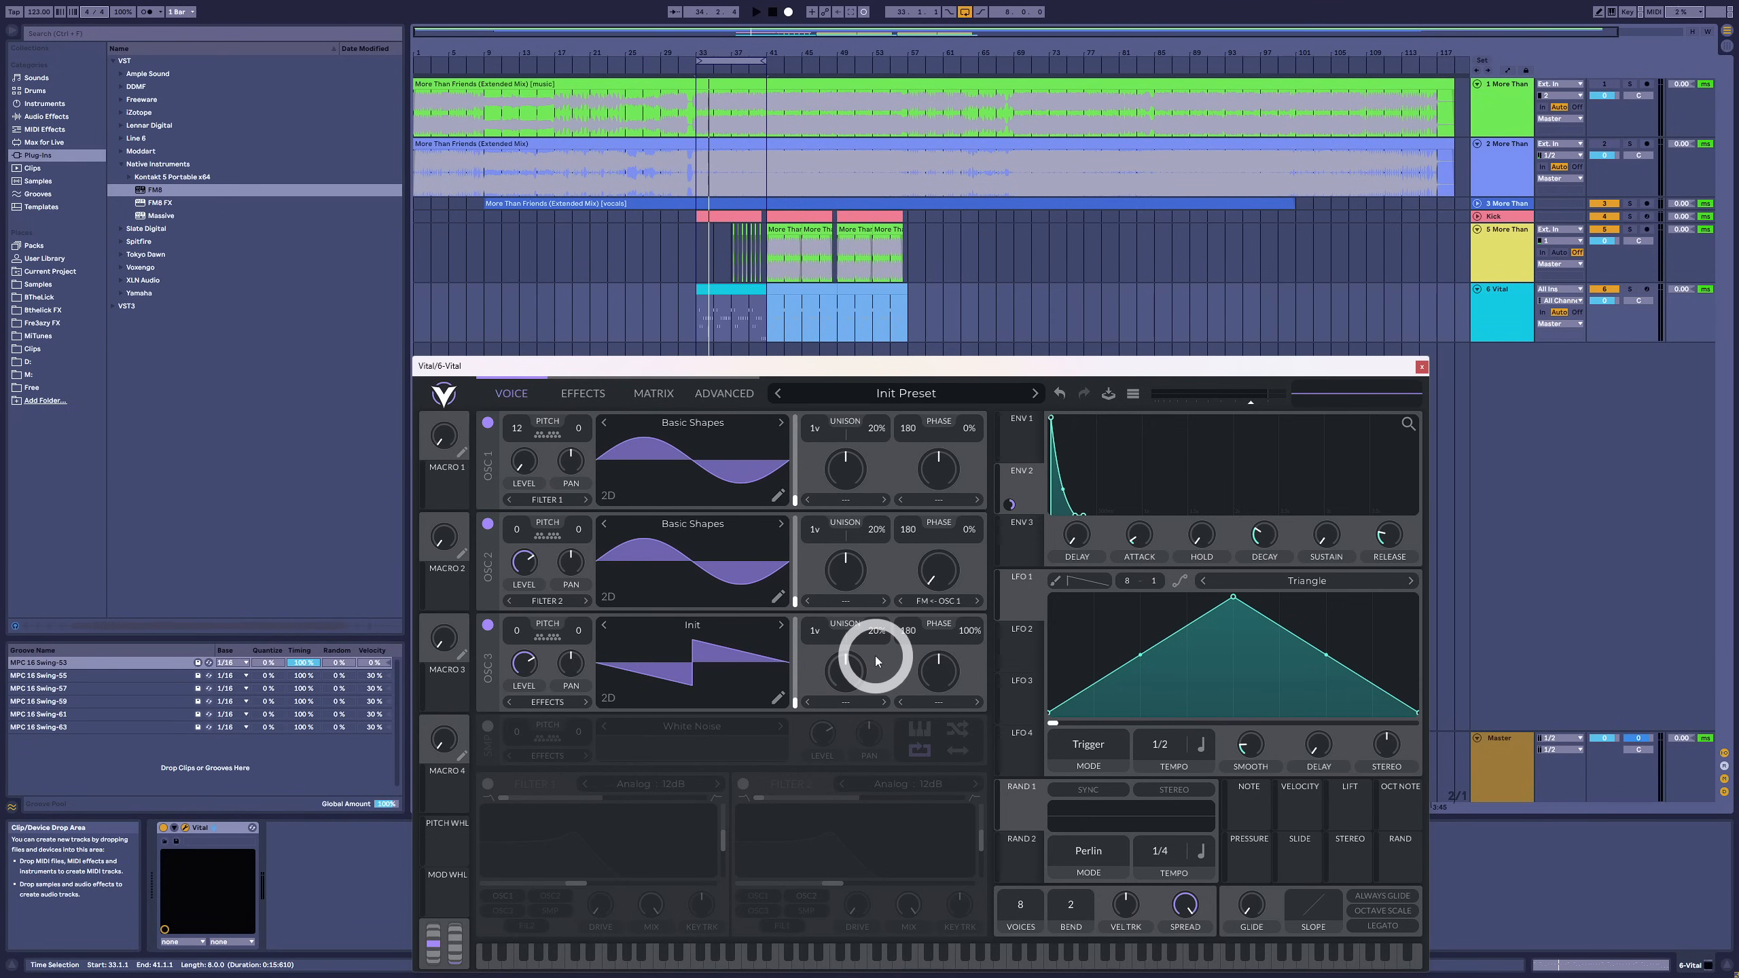
click(959, 672)
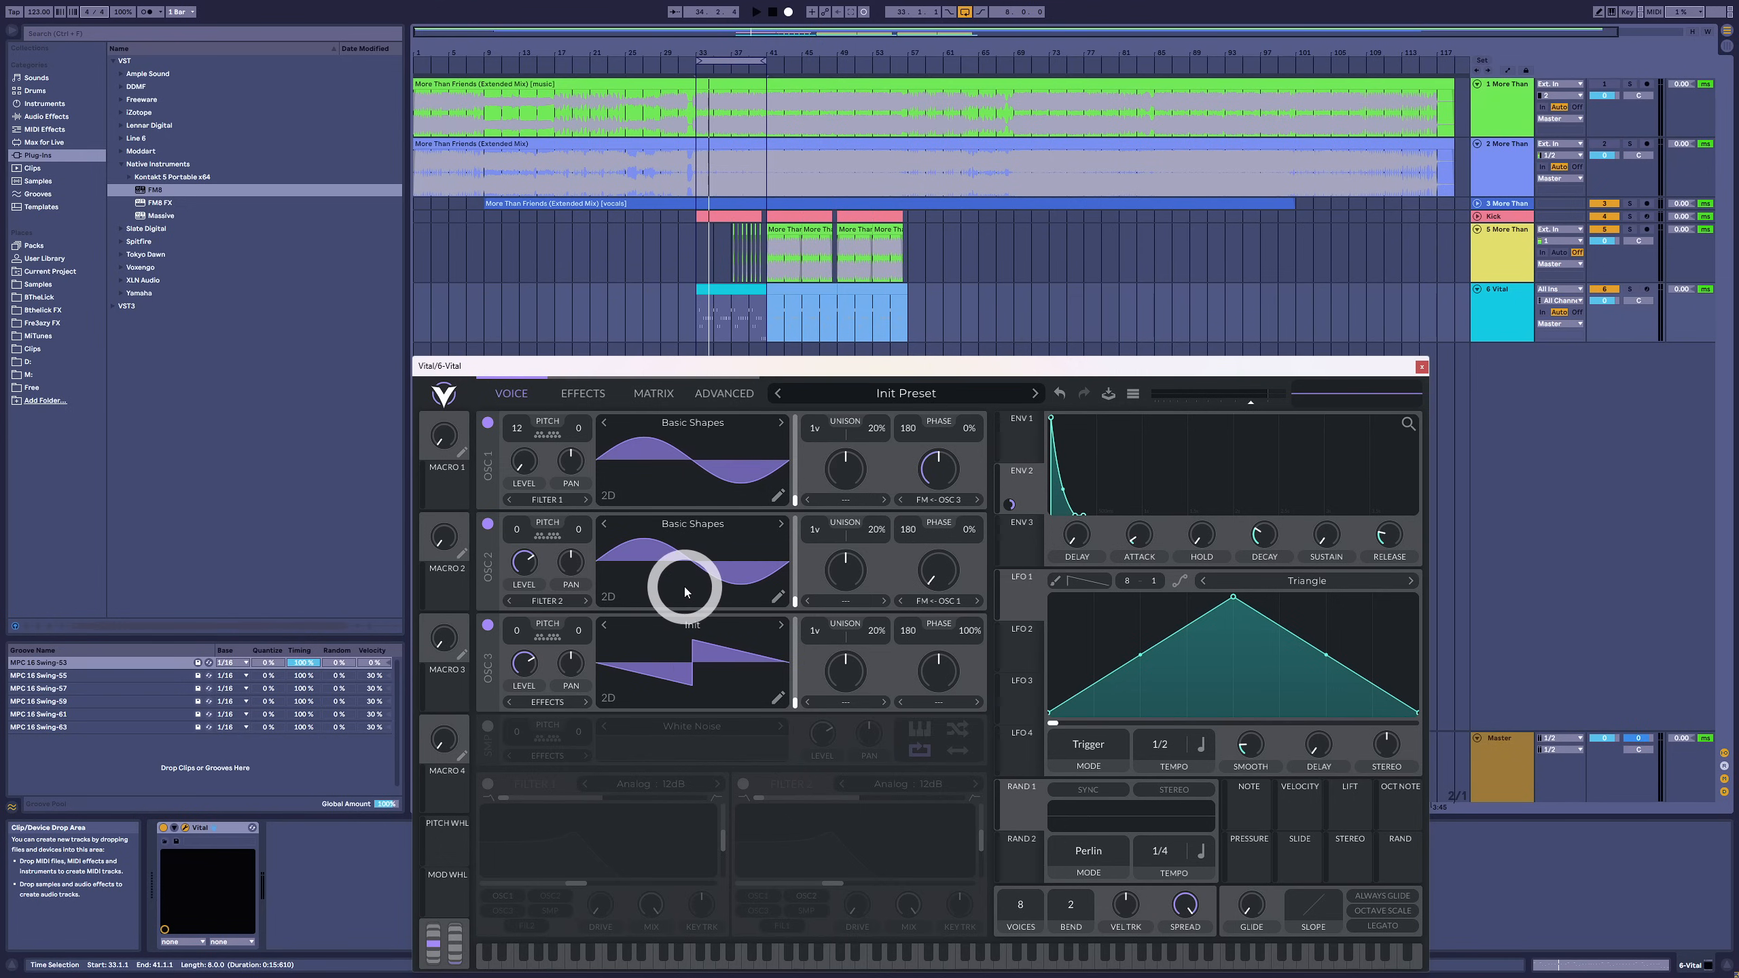
drag(937, 476, 938, 519)
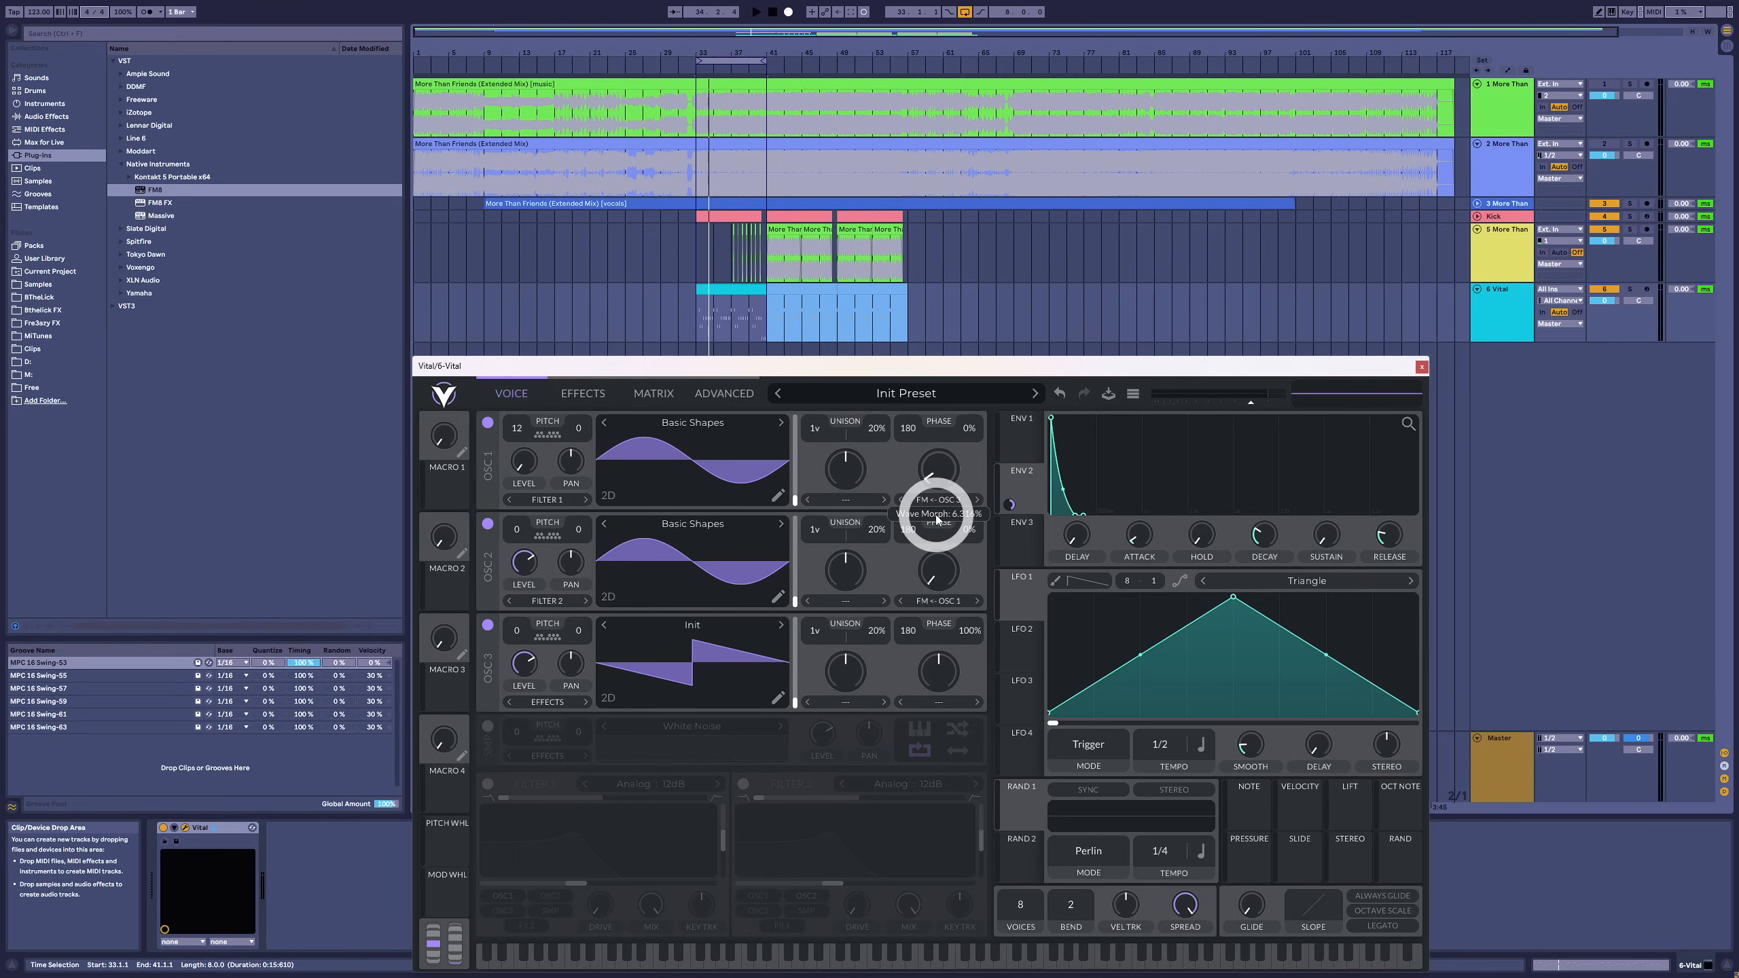
- Give oscillator 3 the Basic Shapes sine wave, with phase randomization at 0% and its level at zero
click(781, 627)
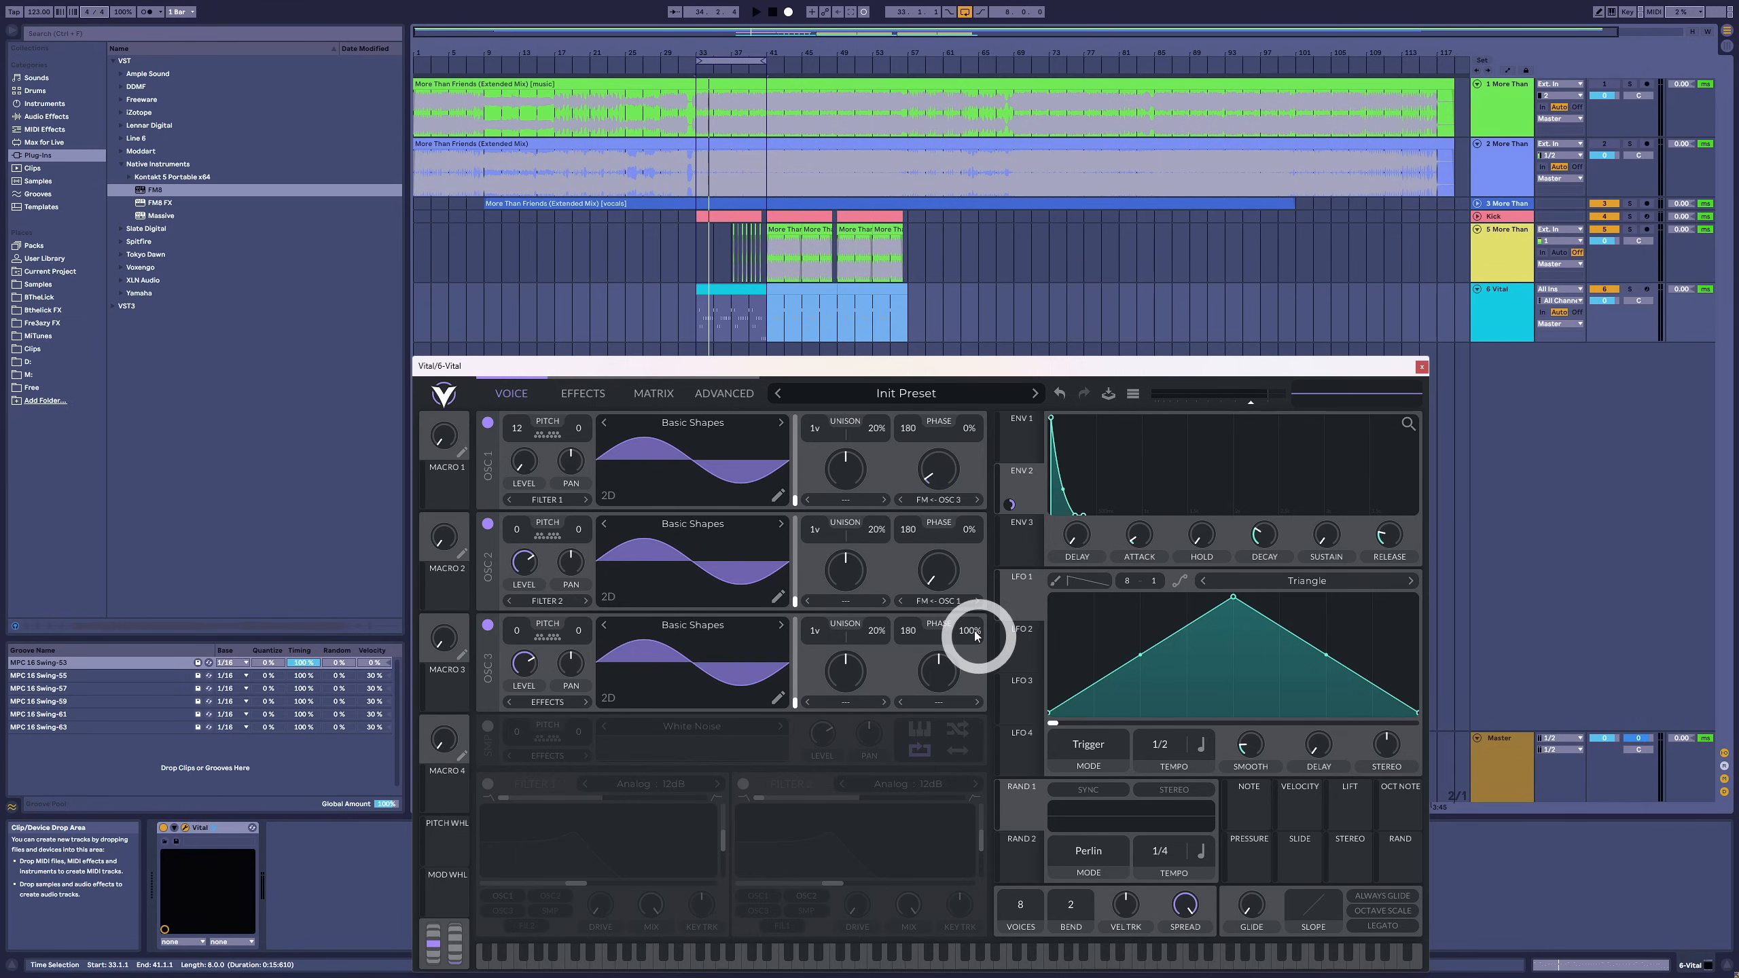
drag(977, 631, 966, 664)
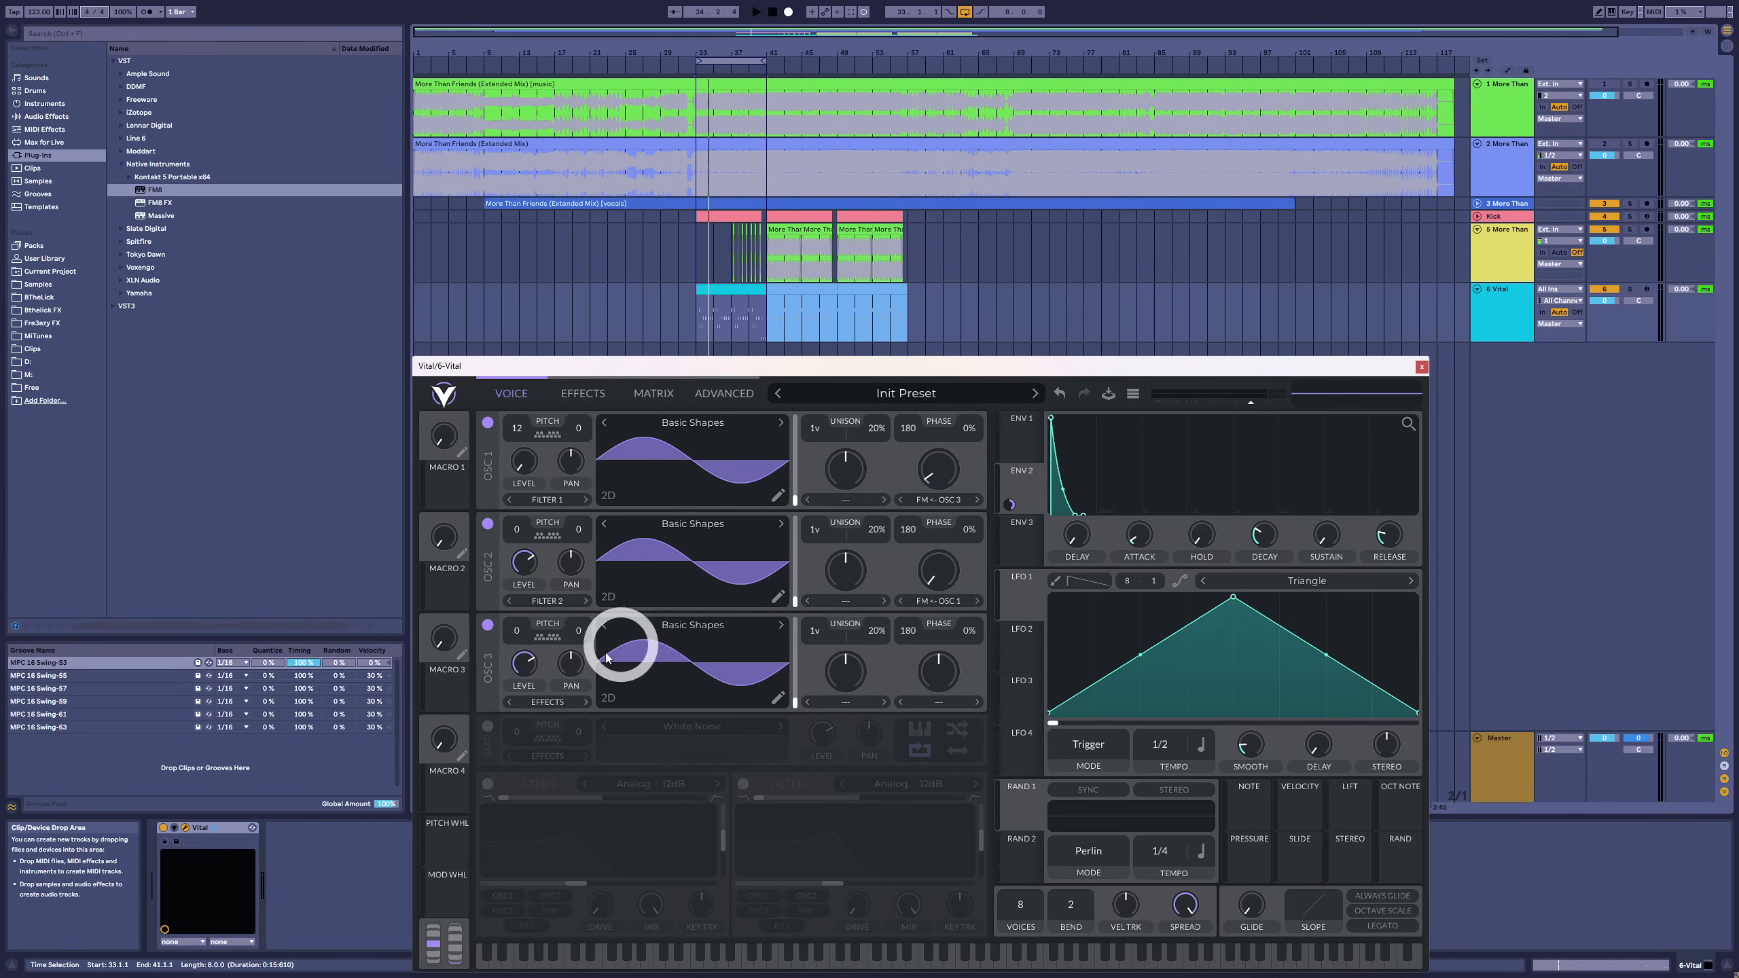
drag(530, 666, 472, 826)
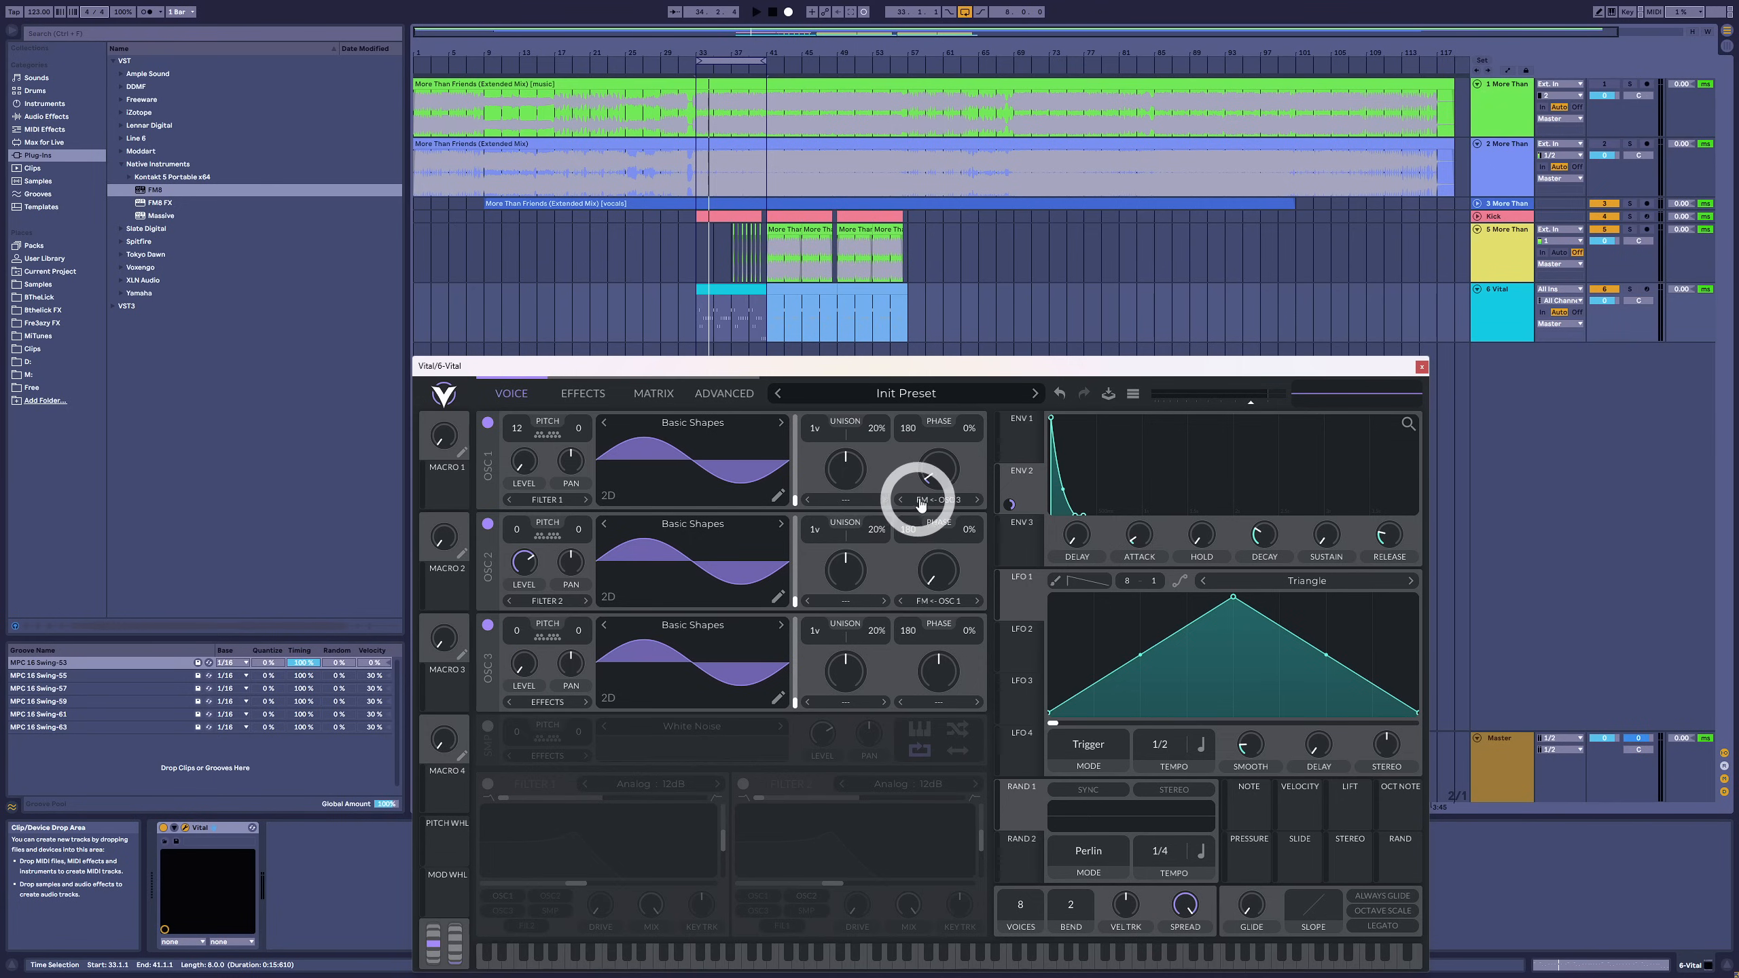
- Play the clip with the Vital track soloed and raise oscillator 1's FM amount slightly
key(space)
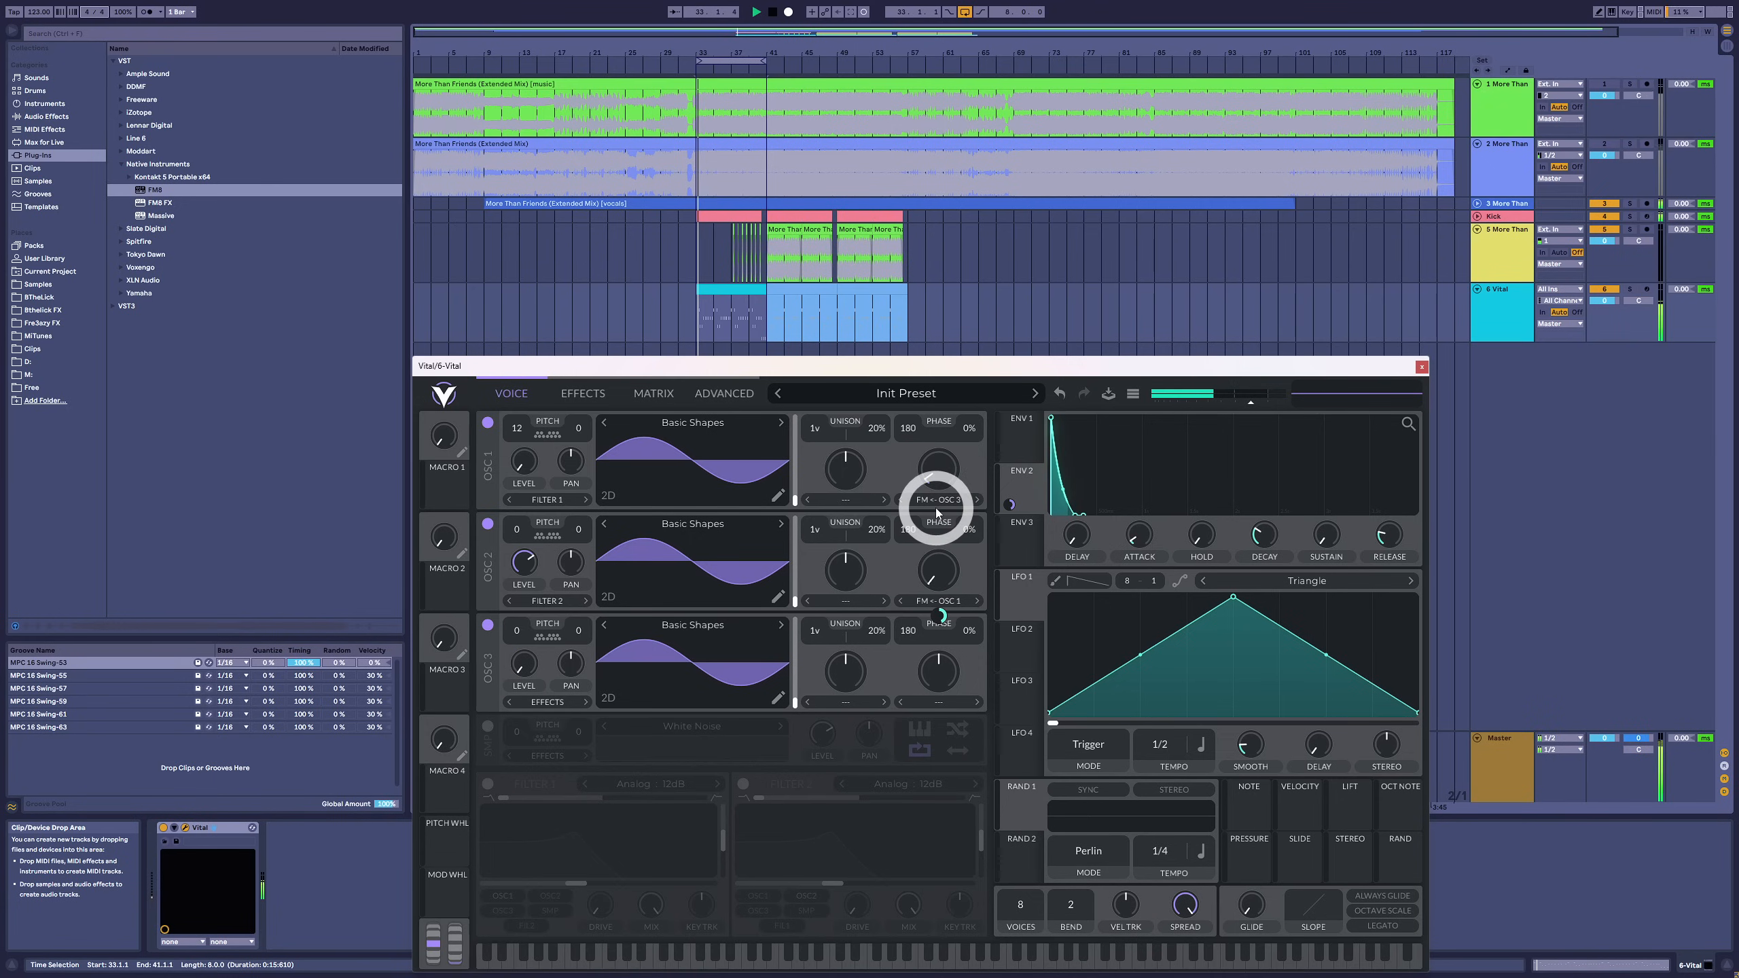
click(1630, 289)
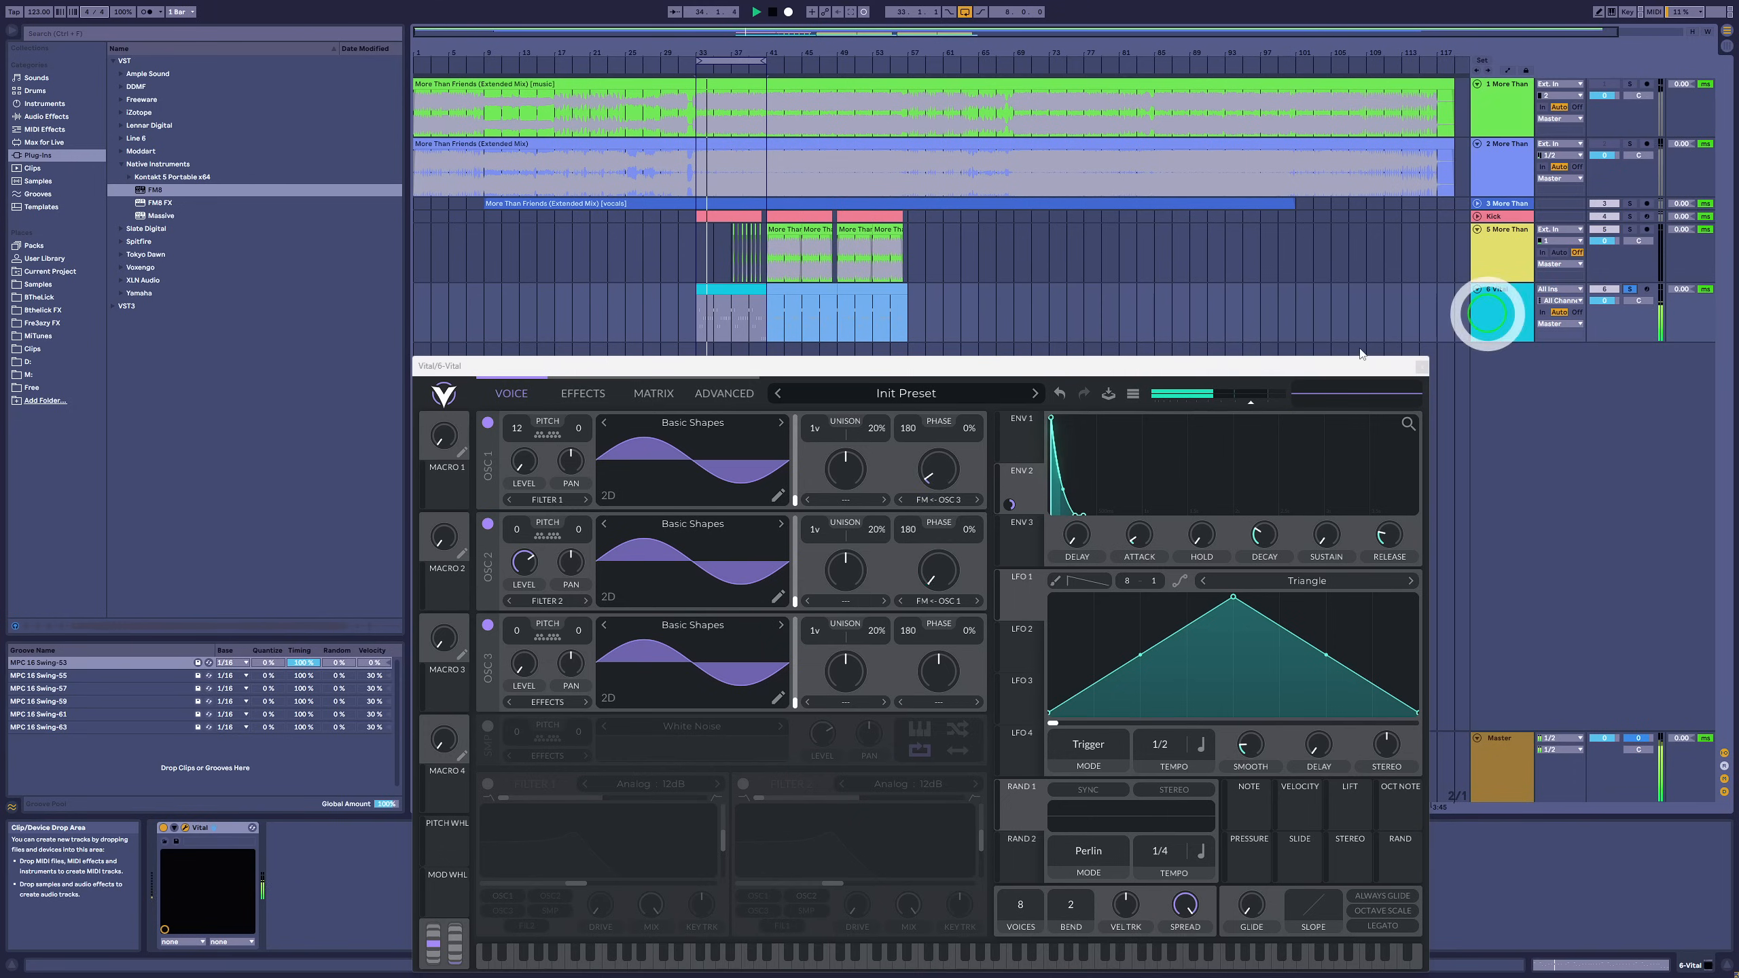
mouse_move(948, 486)
mouse_down()
mouse_move(943, 443)
mouse_move(937, 461)
mouse_up()
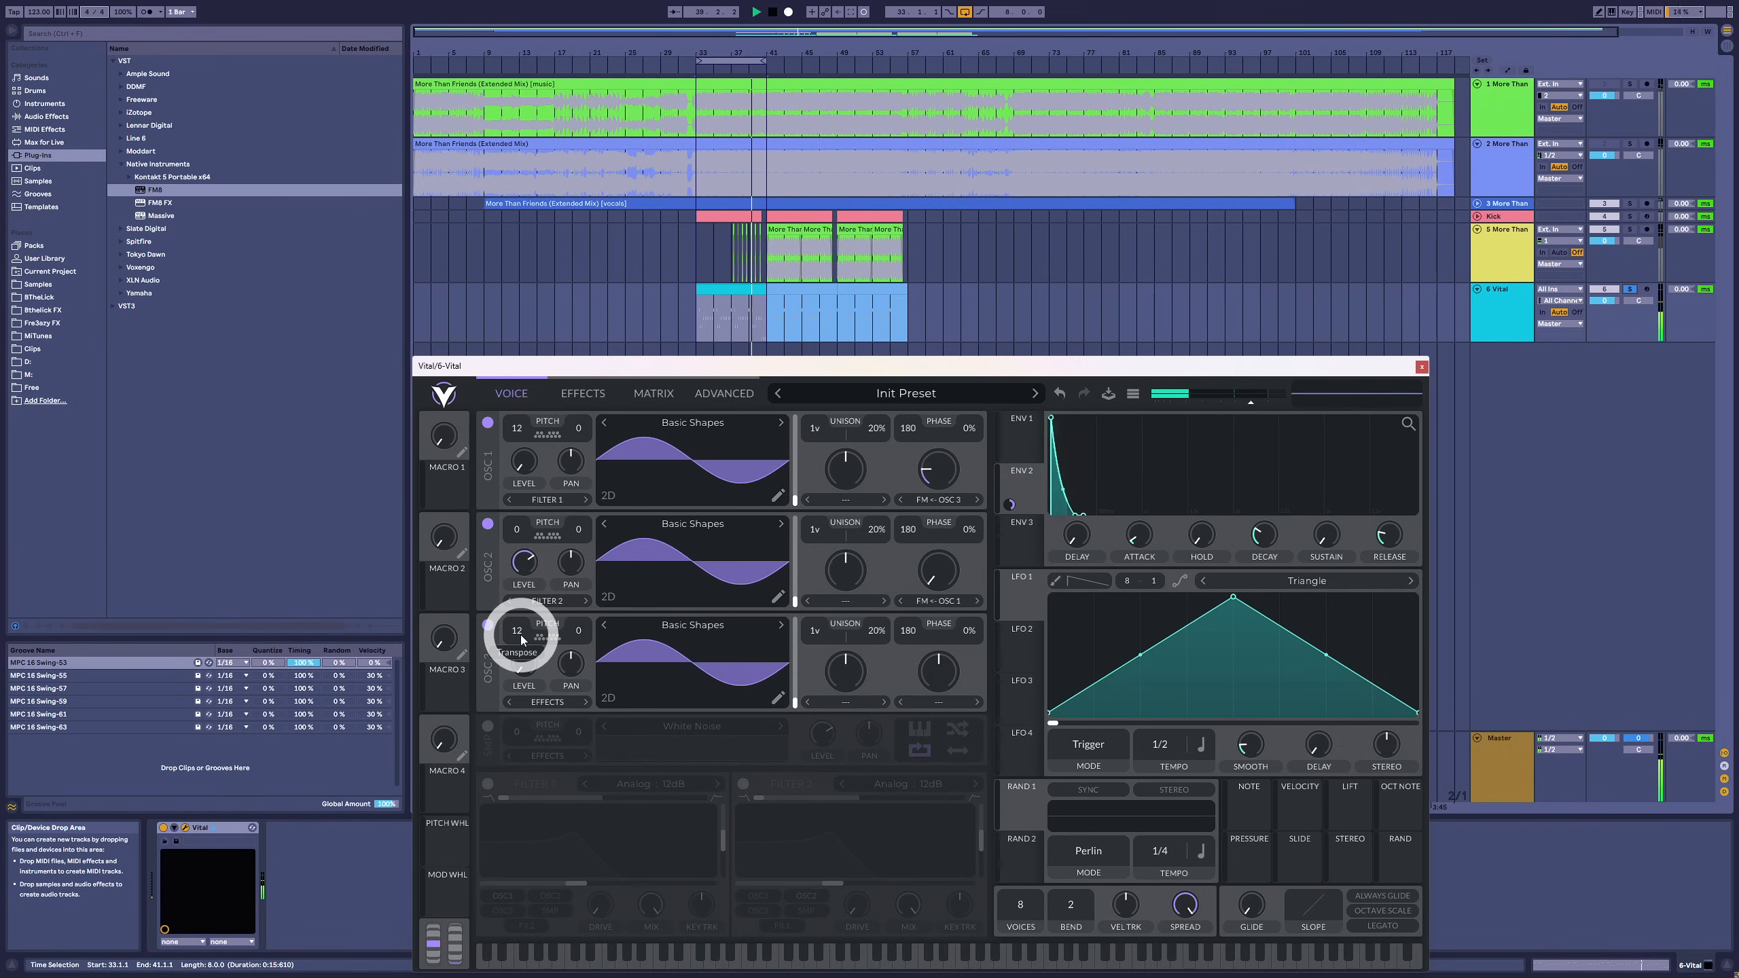
- Try oscillator 3 at 24 semitones, settle its transpose on 12 and lower oscillator 1's FM amount
scroll(520, 640, up, 12)
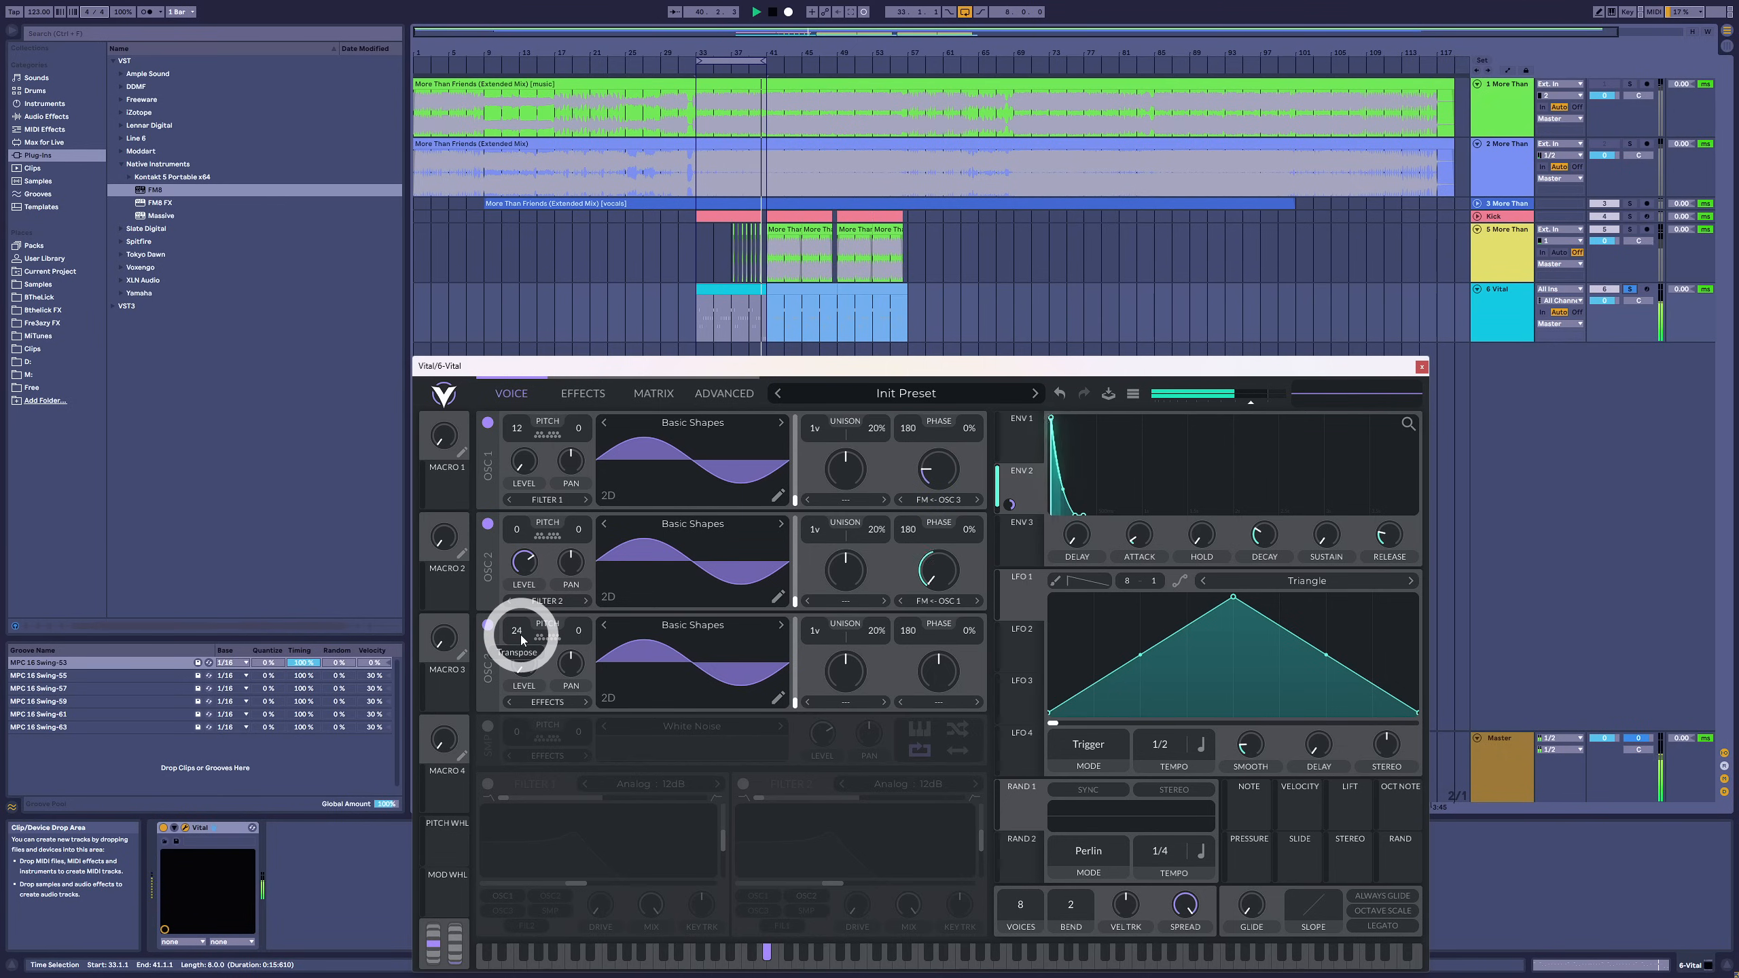
scroll(520, 635, up, 12)
scroll(520, 635, up, 12)
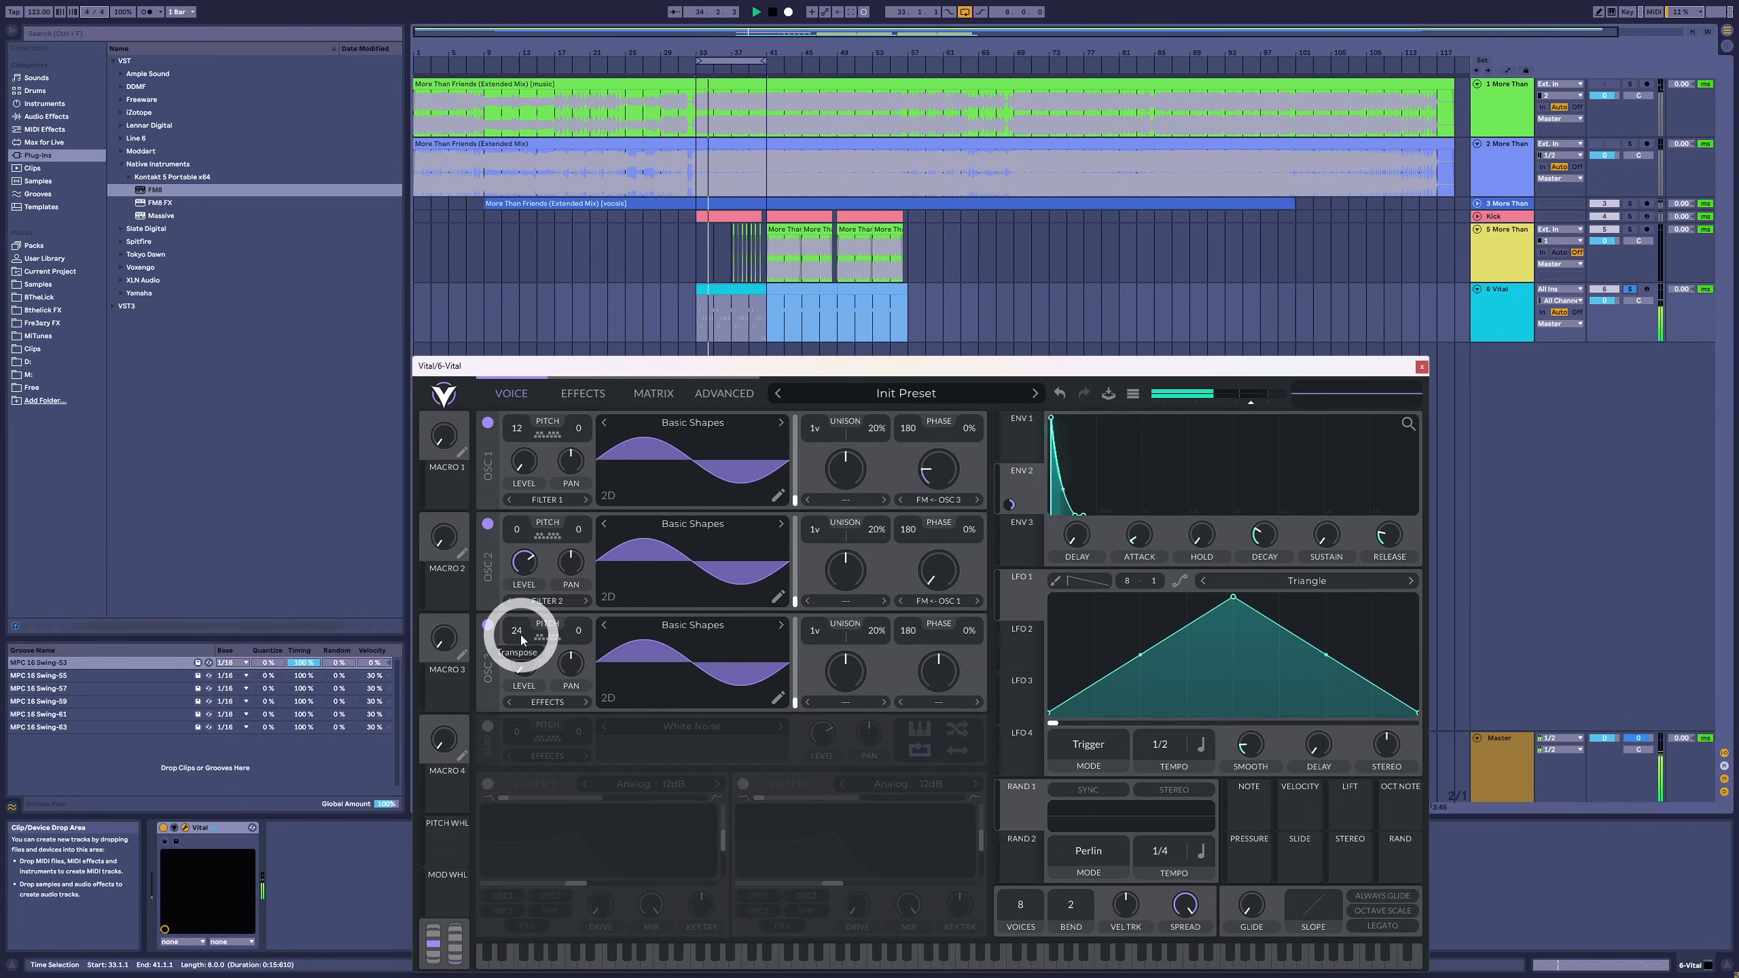
scroll(520, 635, down, 3)
mouse_move(939, 465)
mouse_down()
mouse_move(933, 482)
mouse_move(924, 463)
mouse_up()
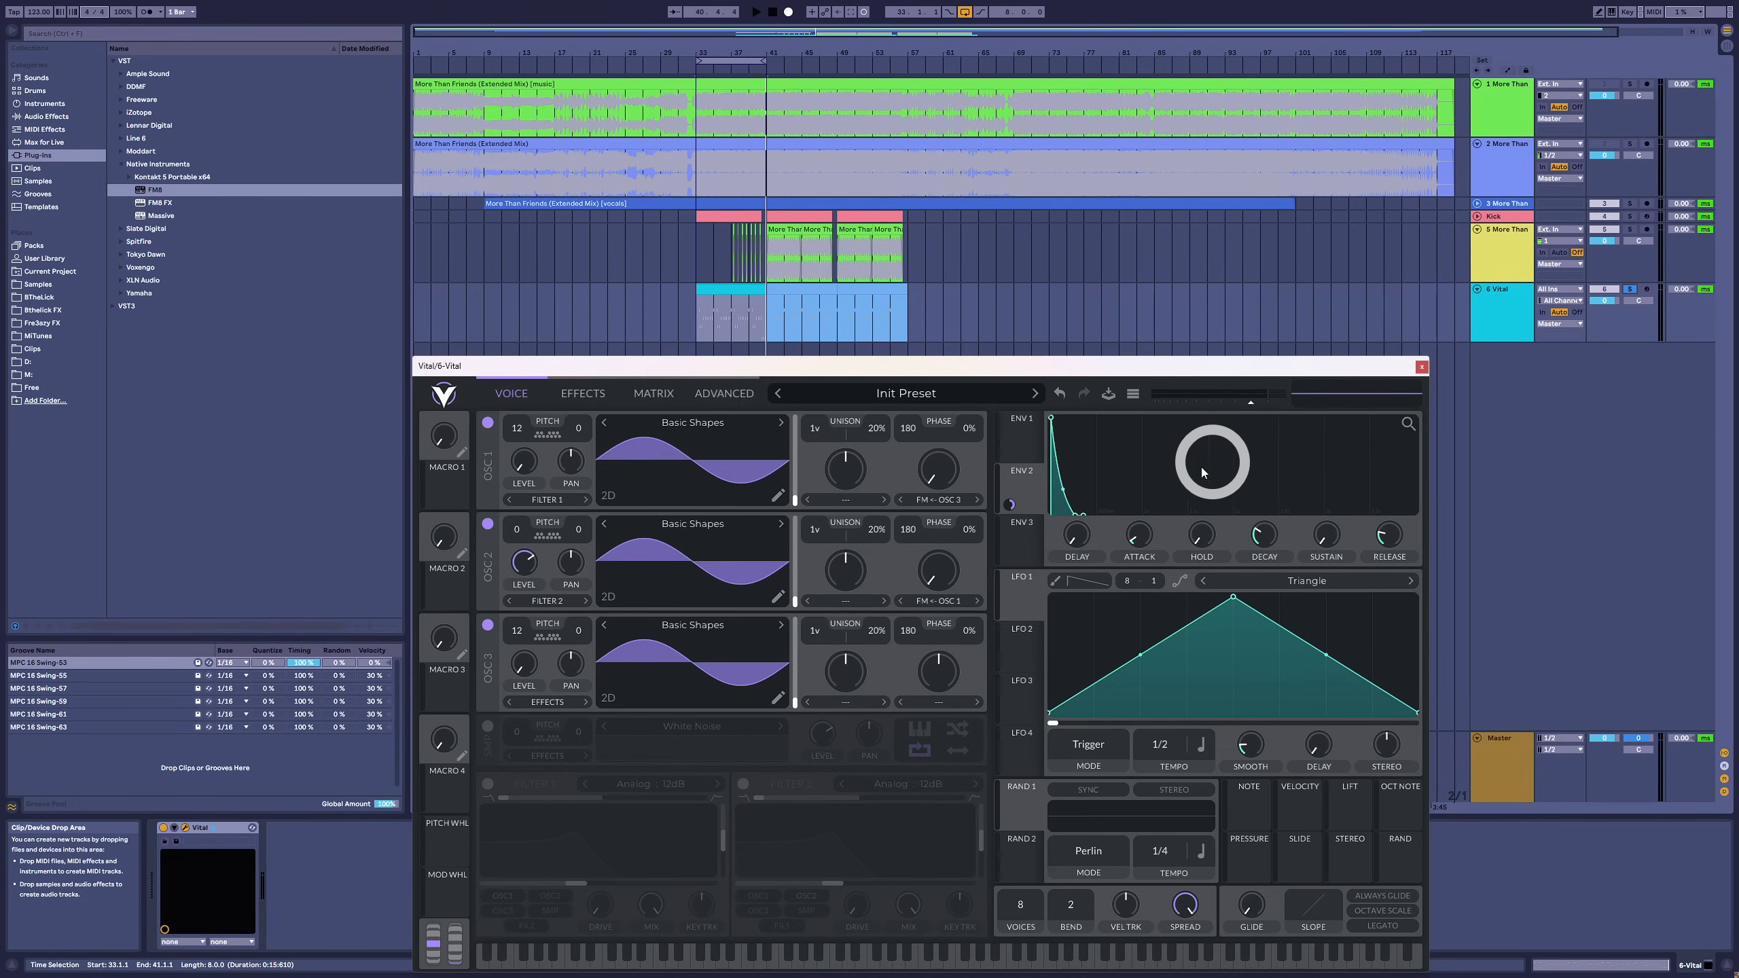
- Shape envelope 3 into a very short decay with no sustain and assign it to oscillator 2's transpose
click(1026, 531)
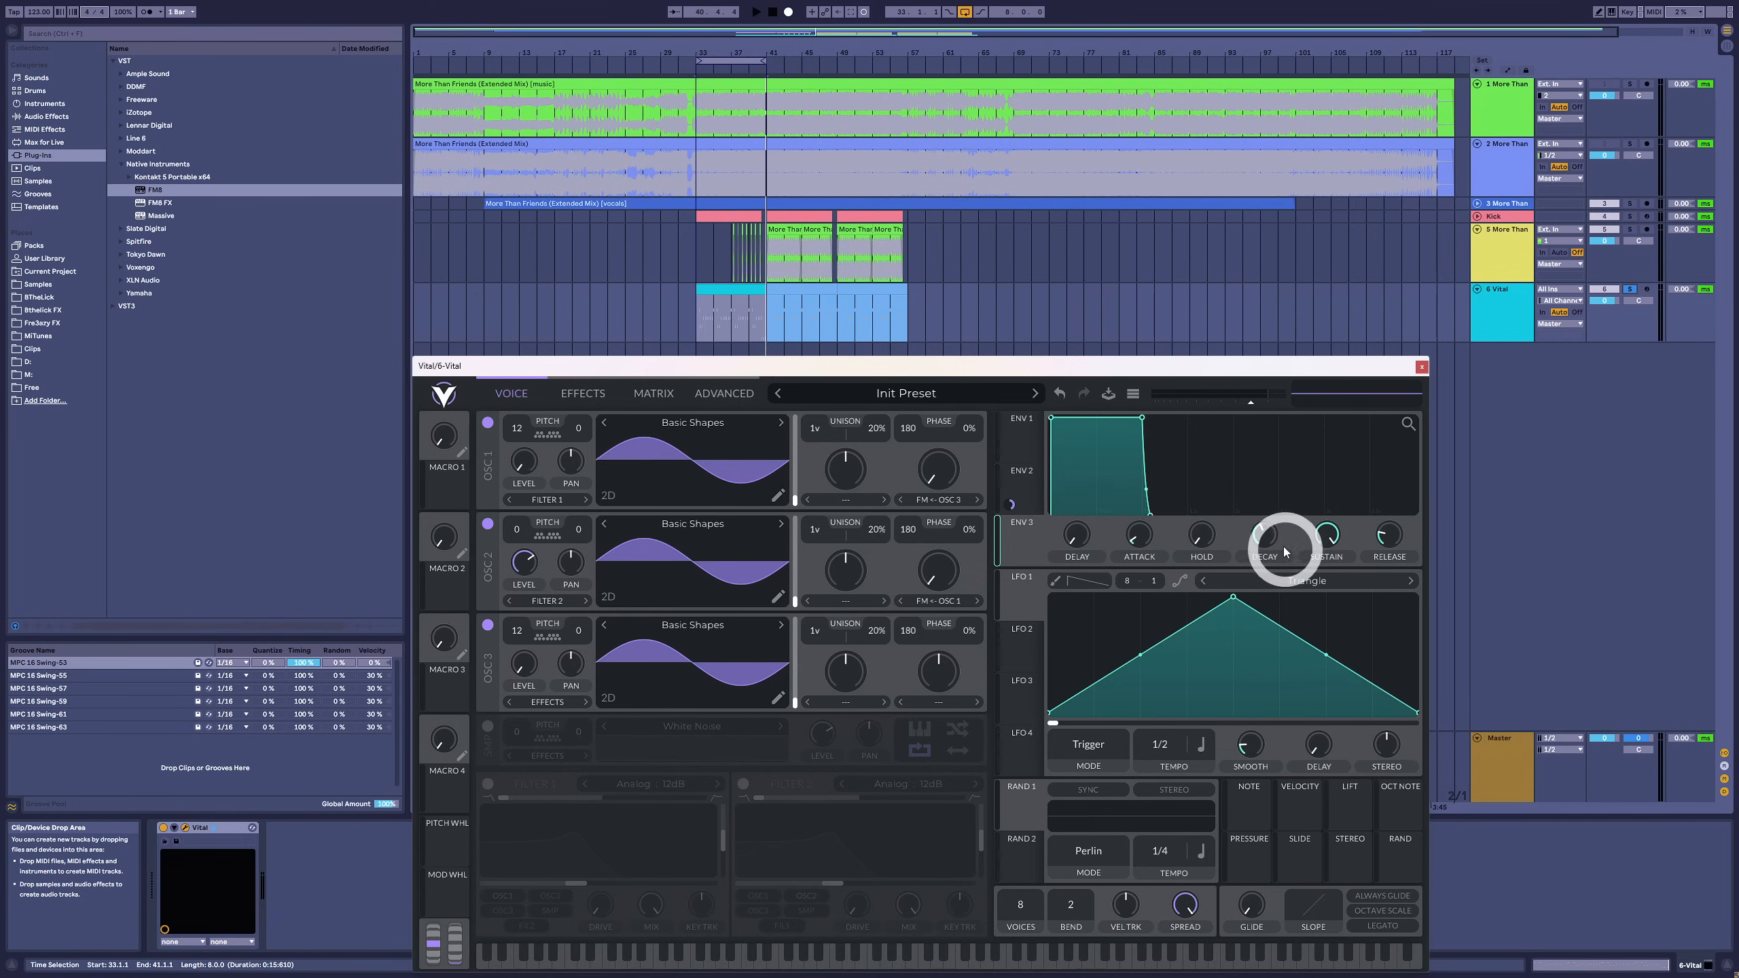
drag(1270, 535, 1277, 711)
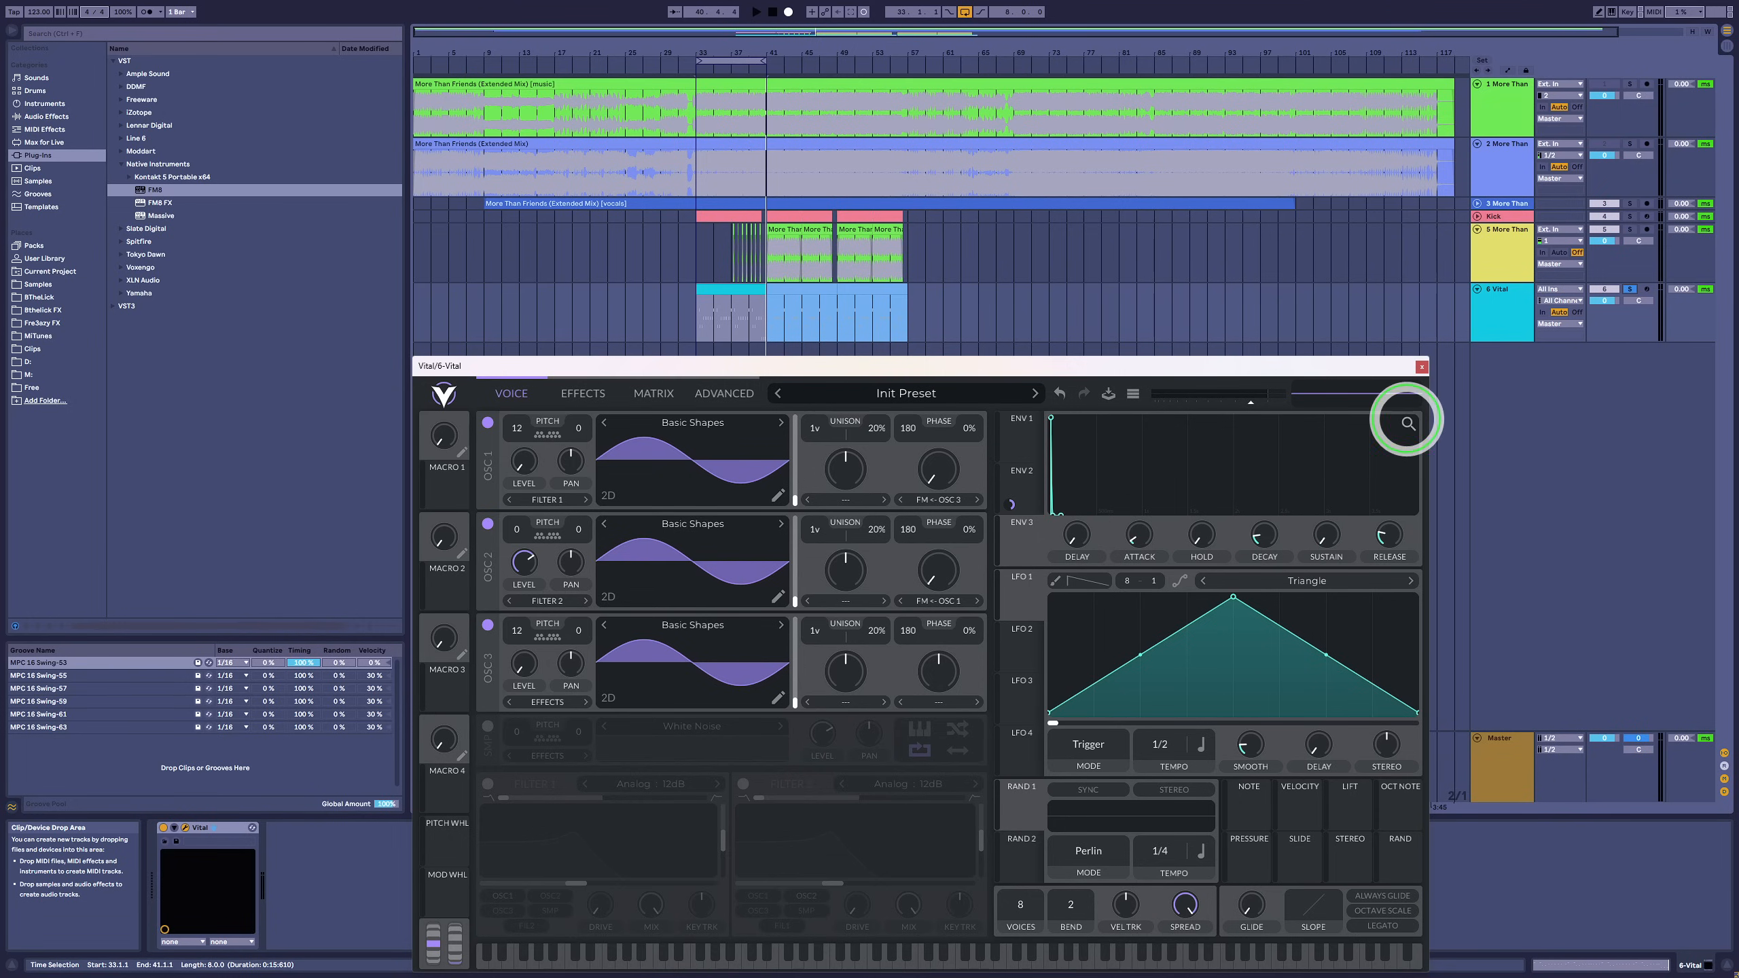
click(1407, 423)
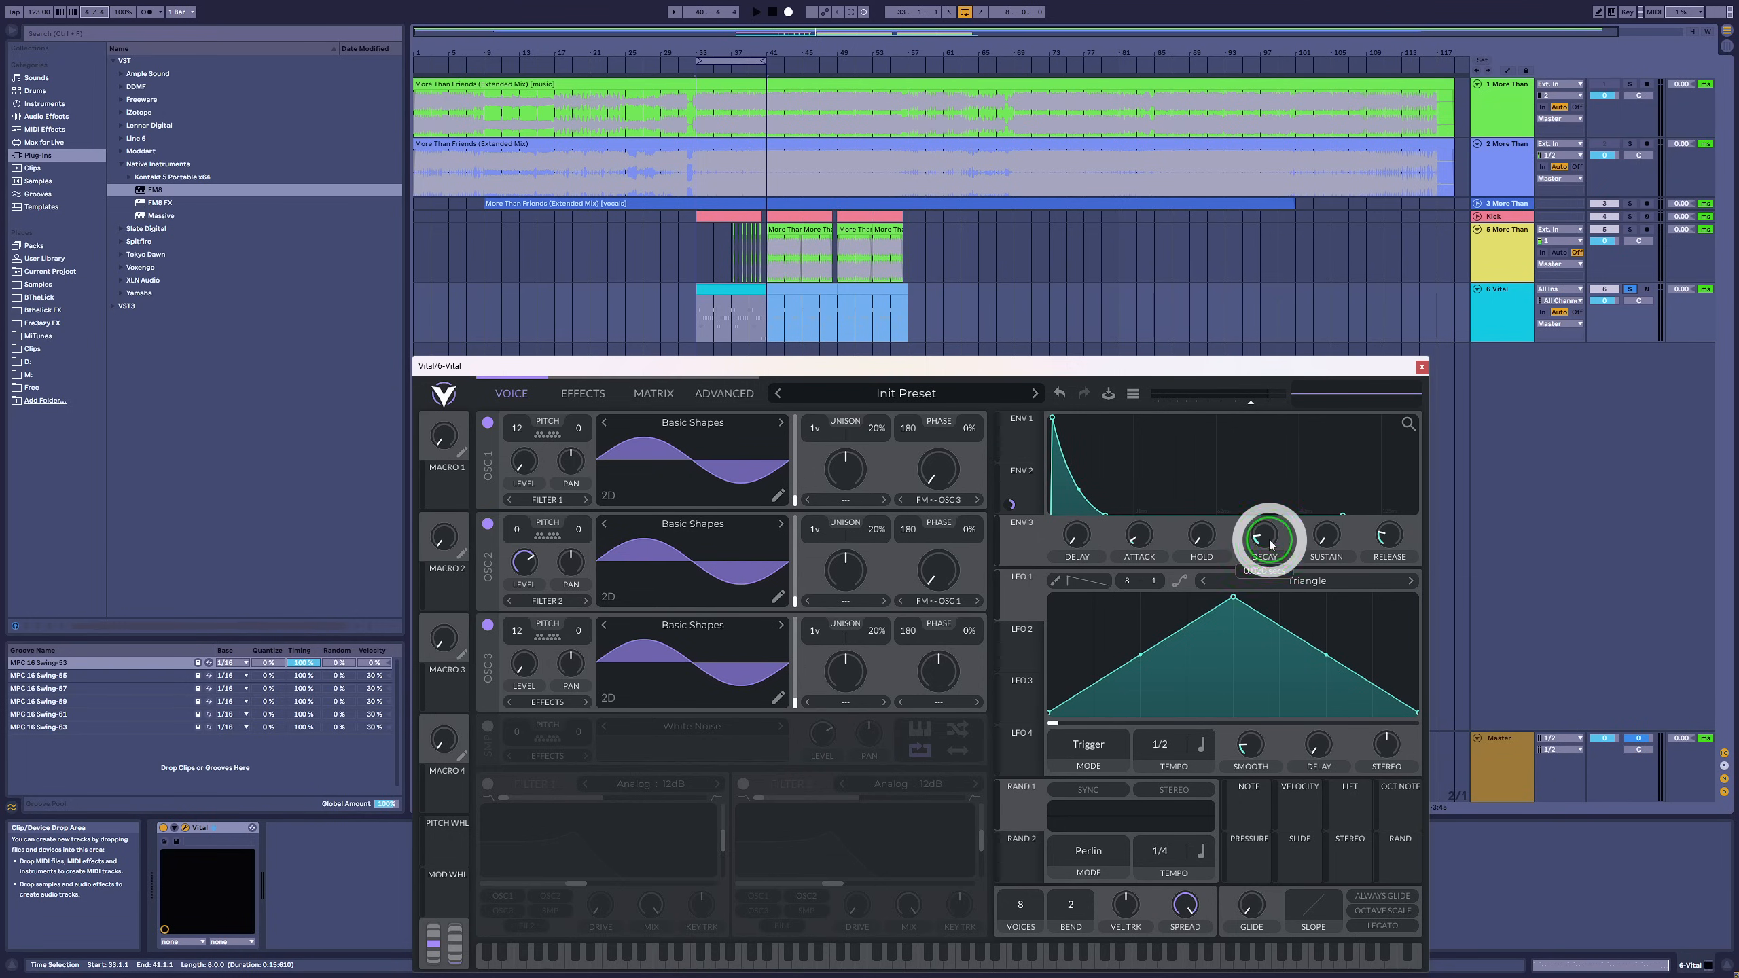
drag(1270, 545, 1268, 548)
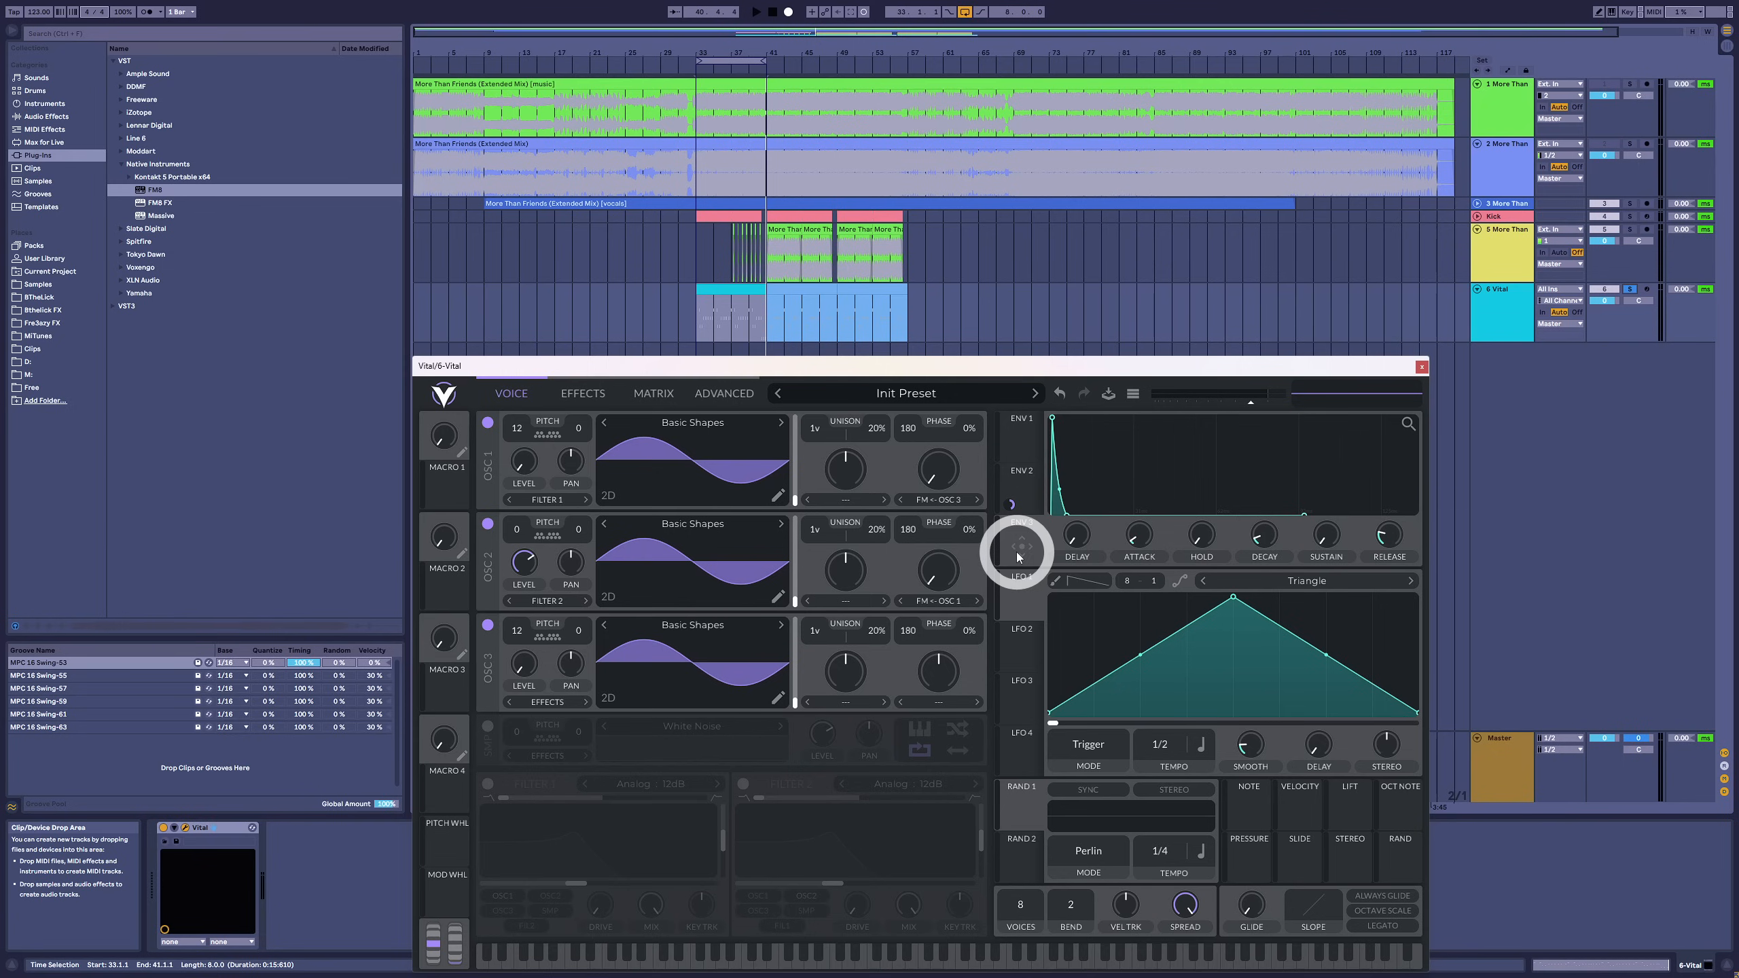
drag(1016, 552, 520, 535)
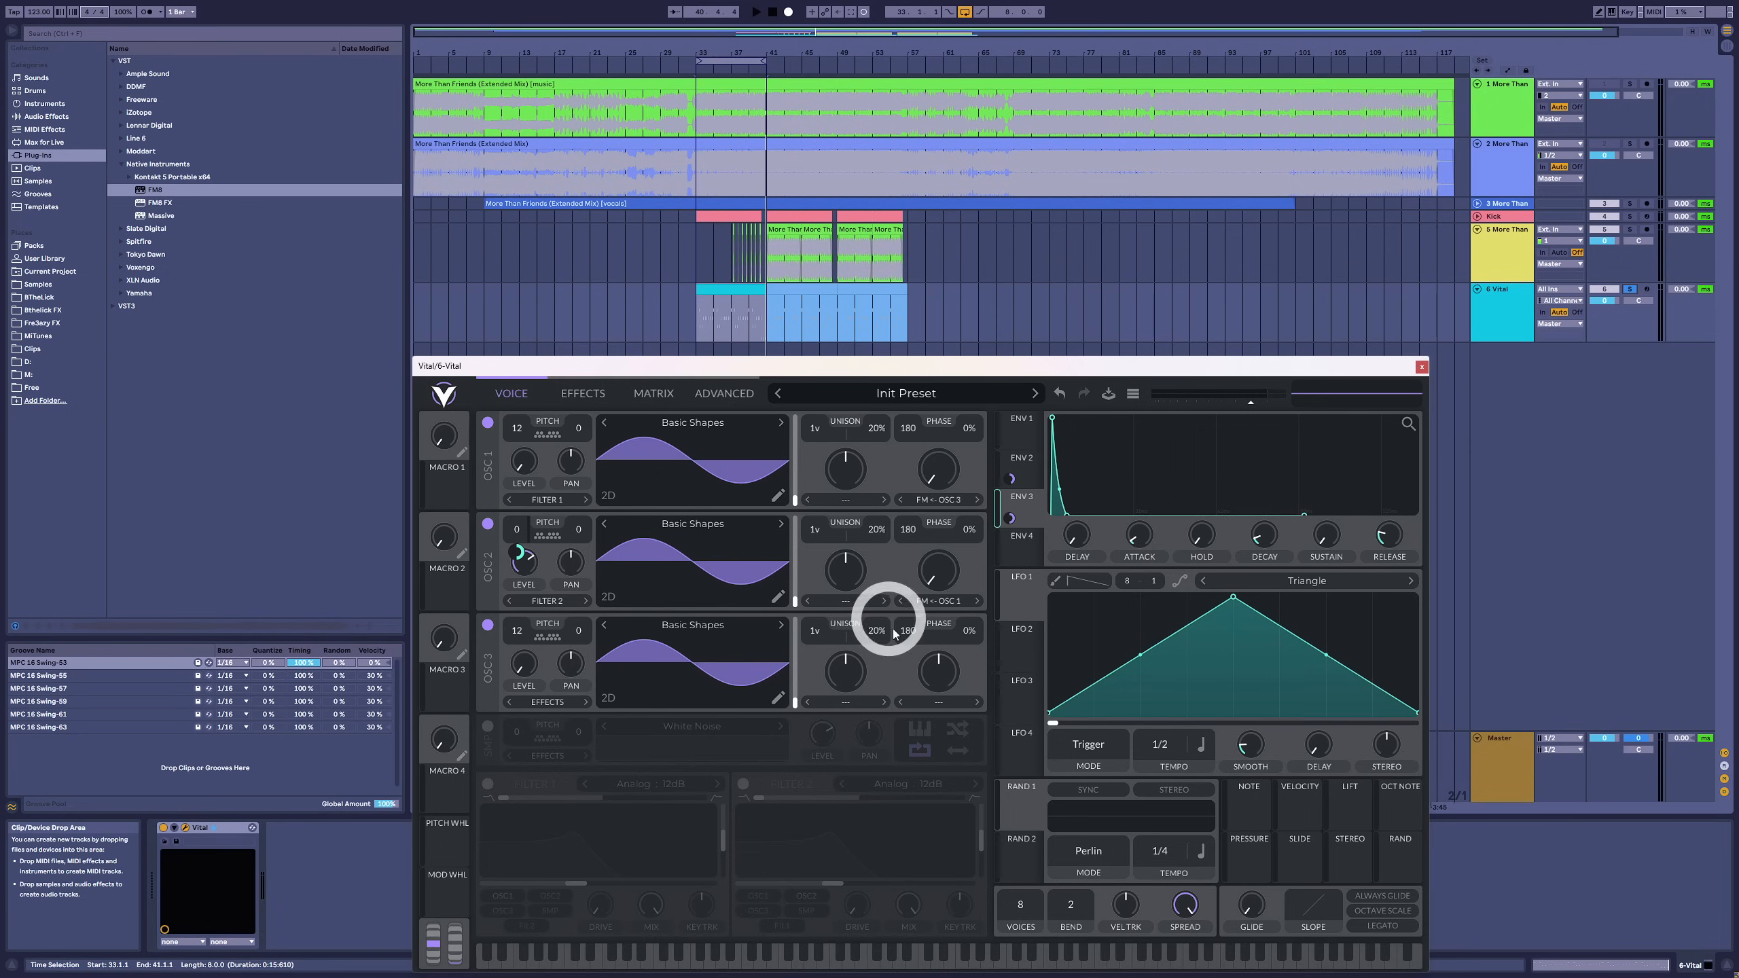
- Play the clip while adjusting envelope 3's decay and its modulation amount on oscillator 2's transpose
key(space)
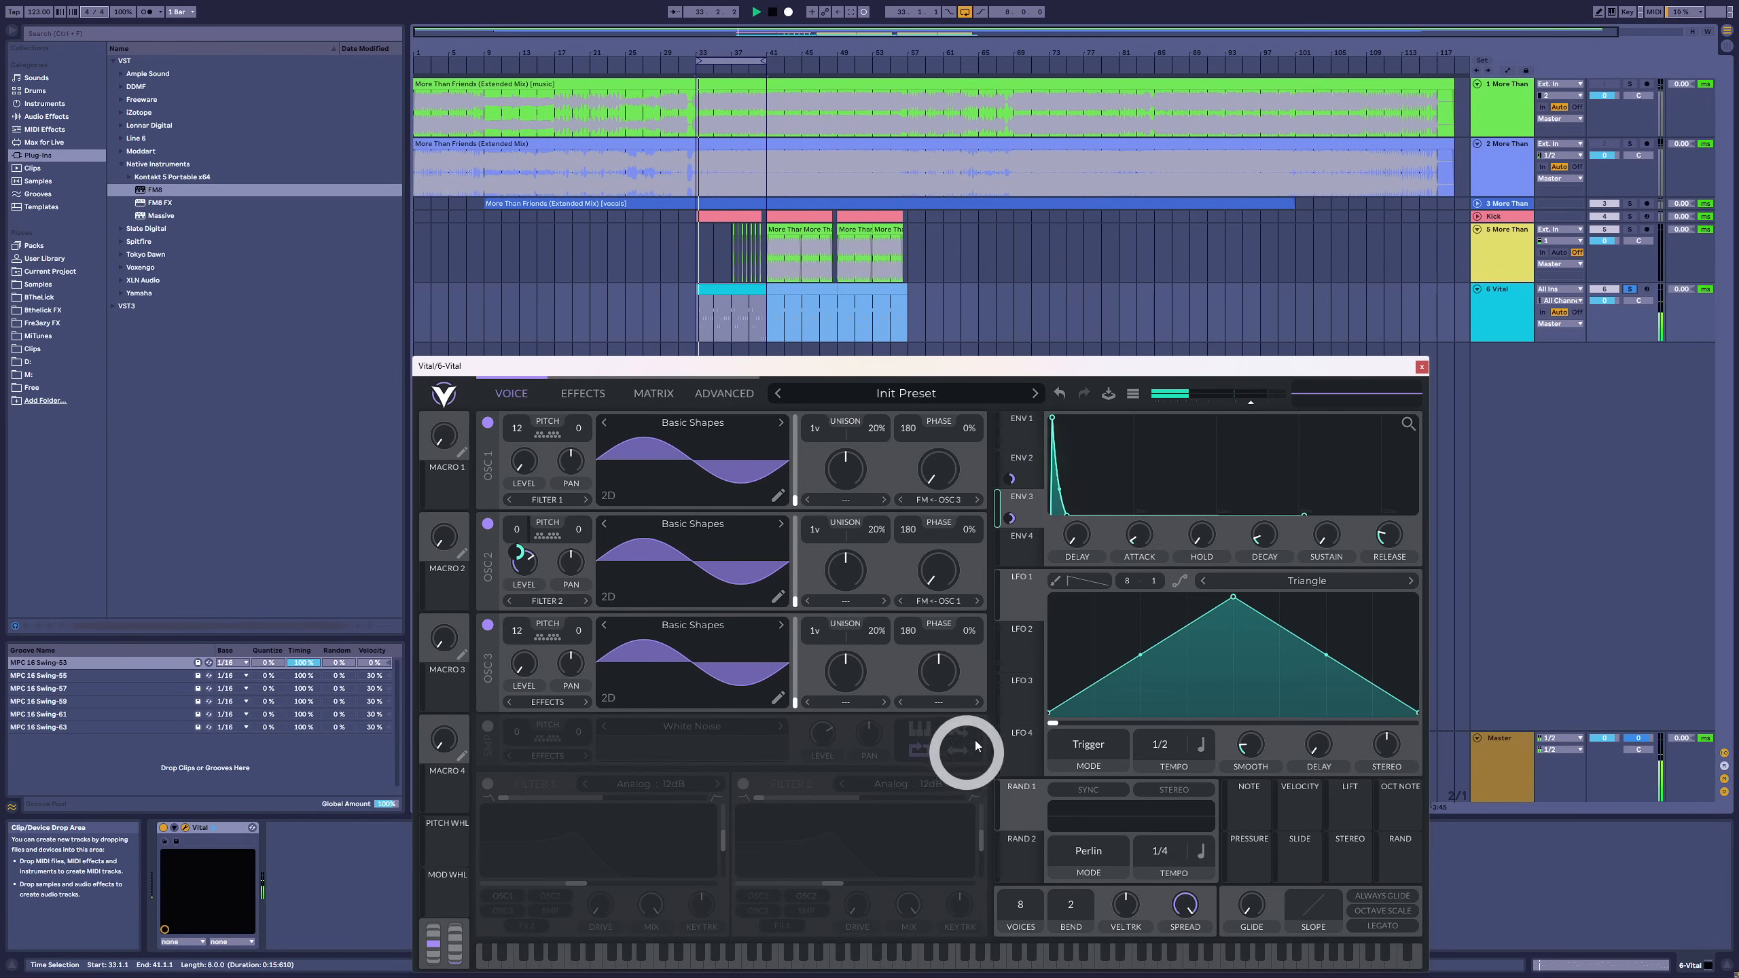
drag(1255, 546, 1257, 549)
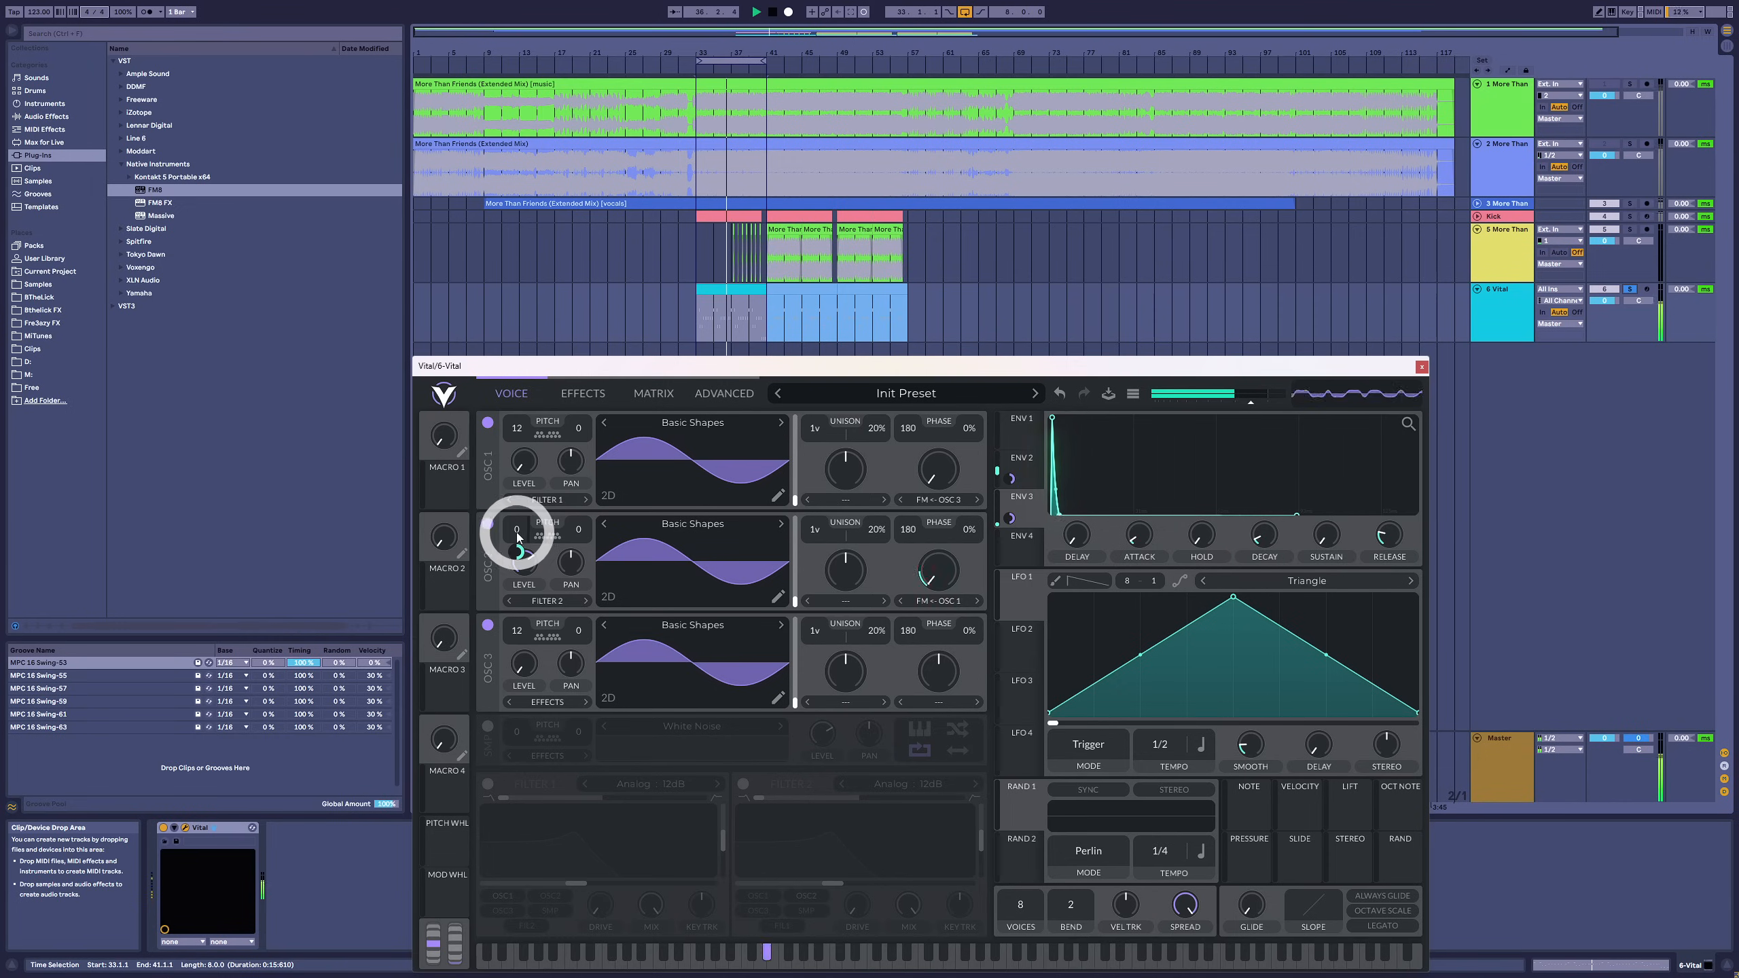
drag(520, 551, 524, 543)
drag(1250, 545, 1250, 533)
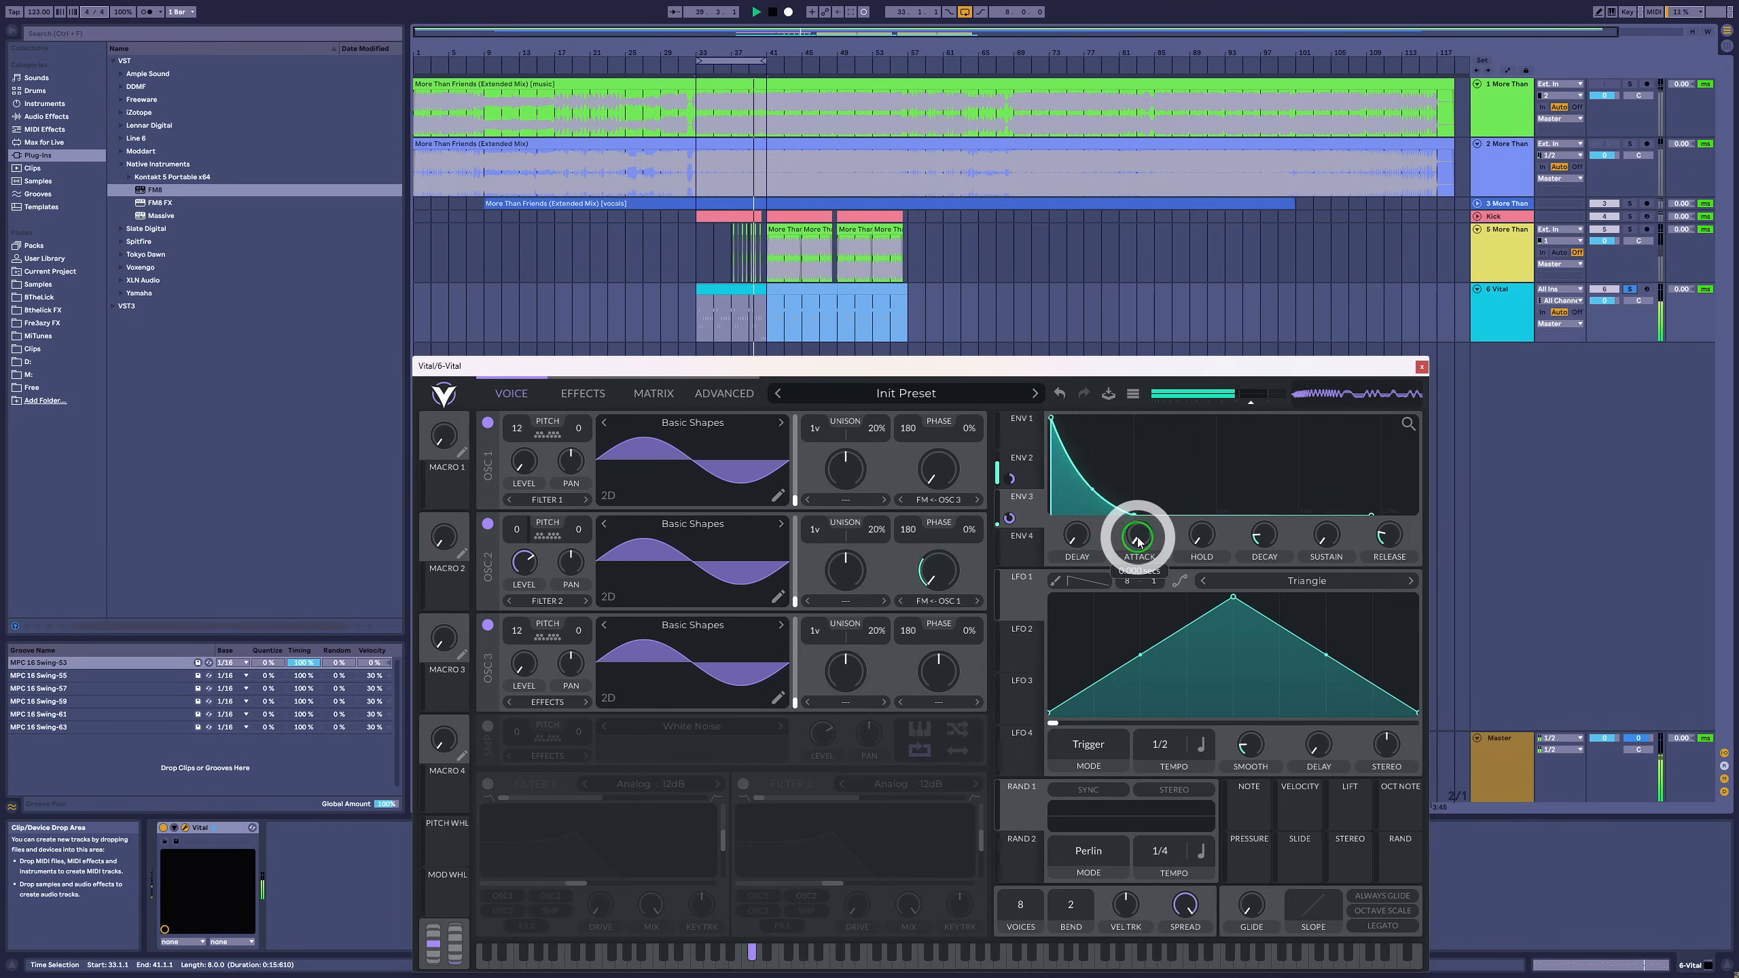
- Fine-tune envelope 3's attack and decay during playback, keeping the decay short, and stop the clip
drag(1137, 538, 1140, 536)
drag(1261, 539, 1260, 547)
click(566, 541)
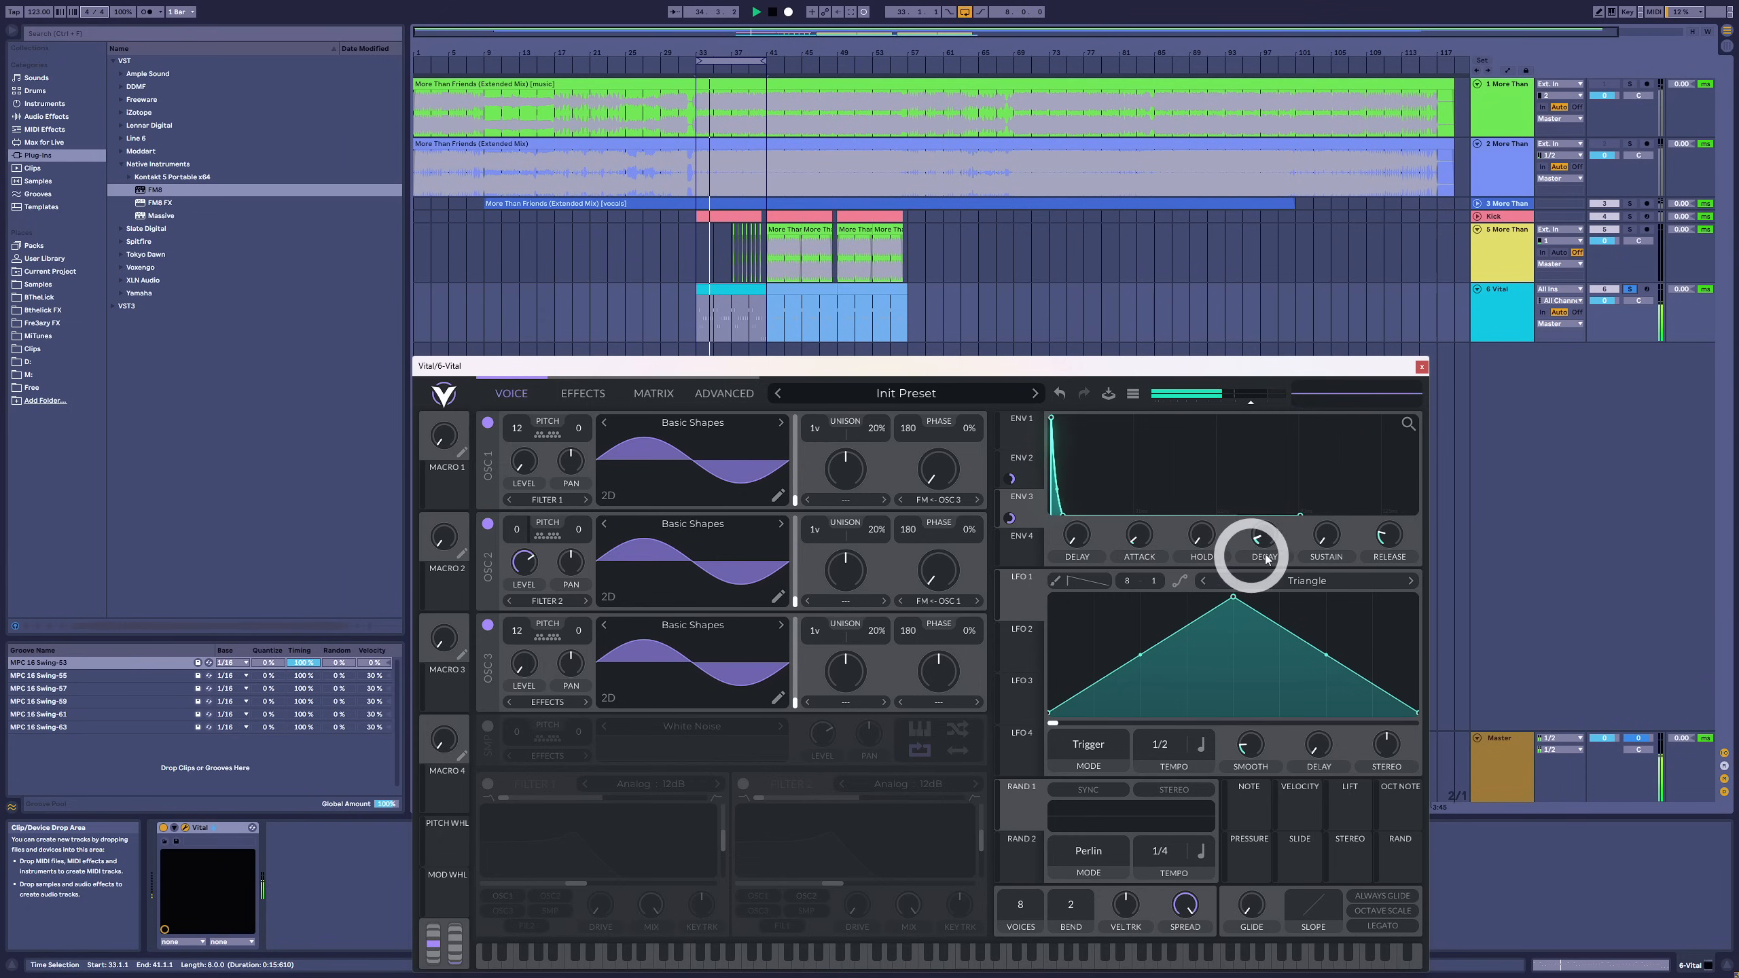
drag(1266, 559, 1259, 535)
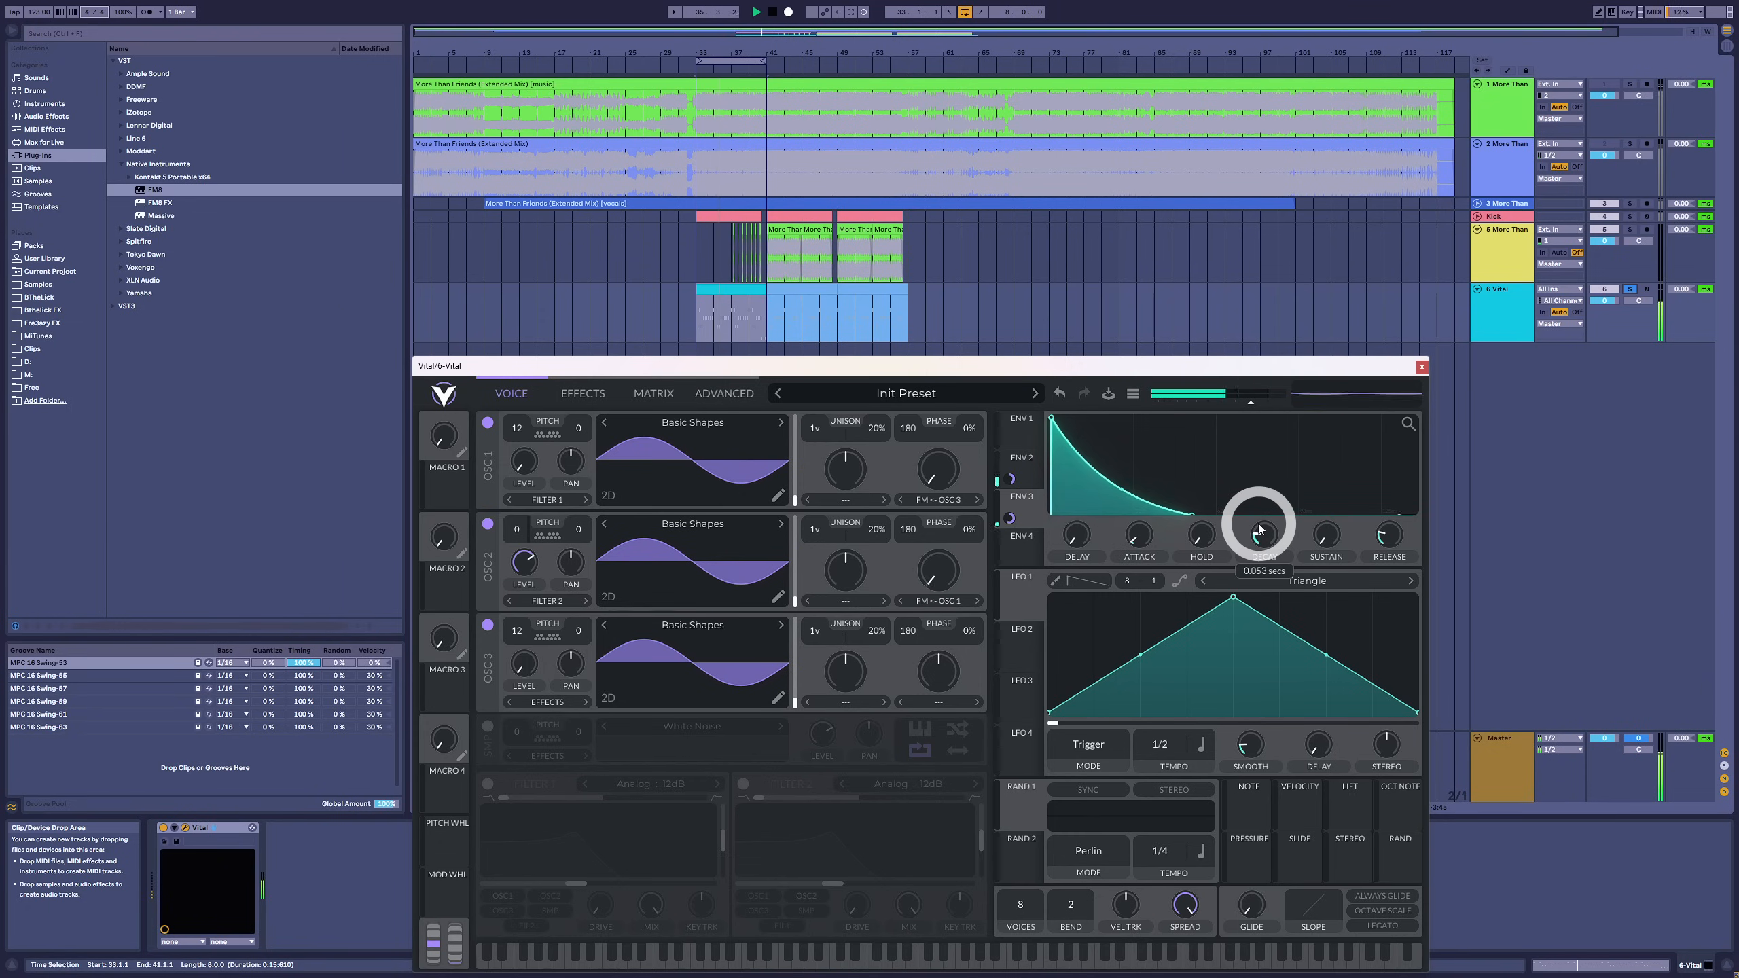
drag(1262, 528, 1264, 533)
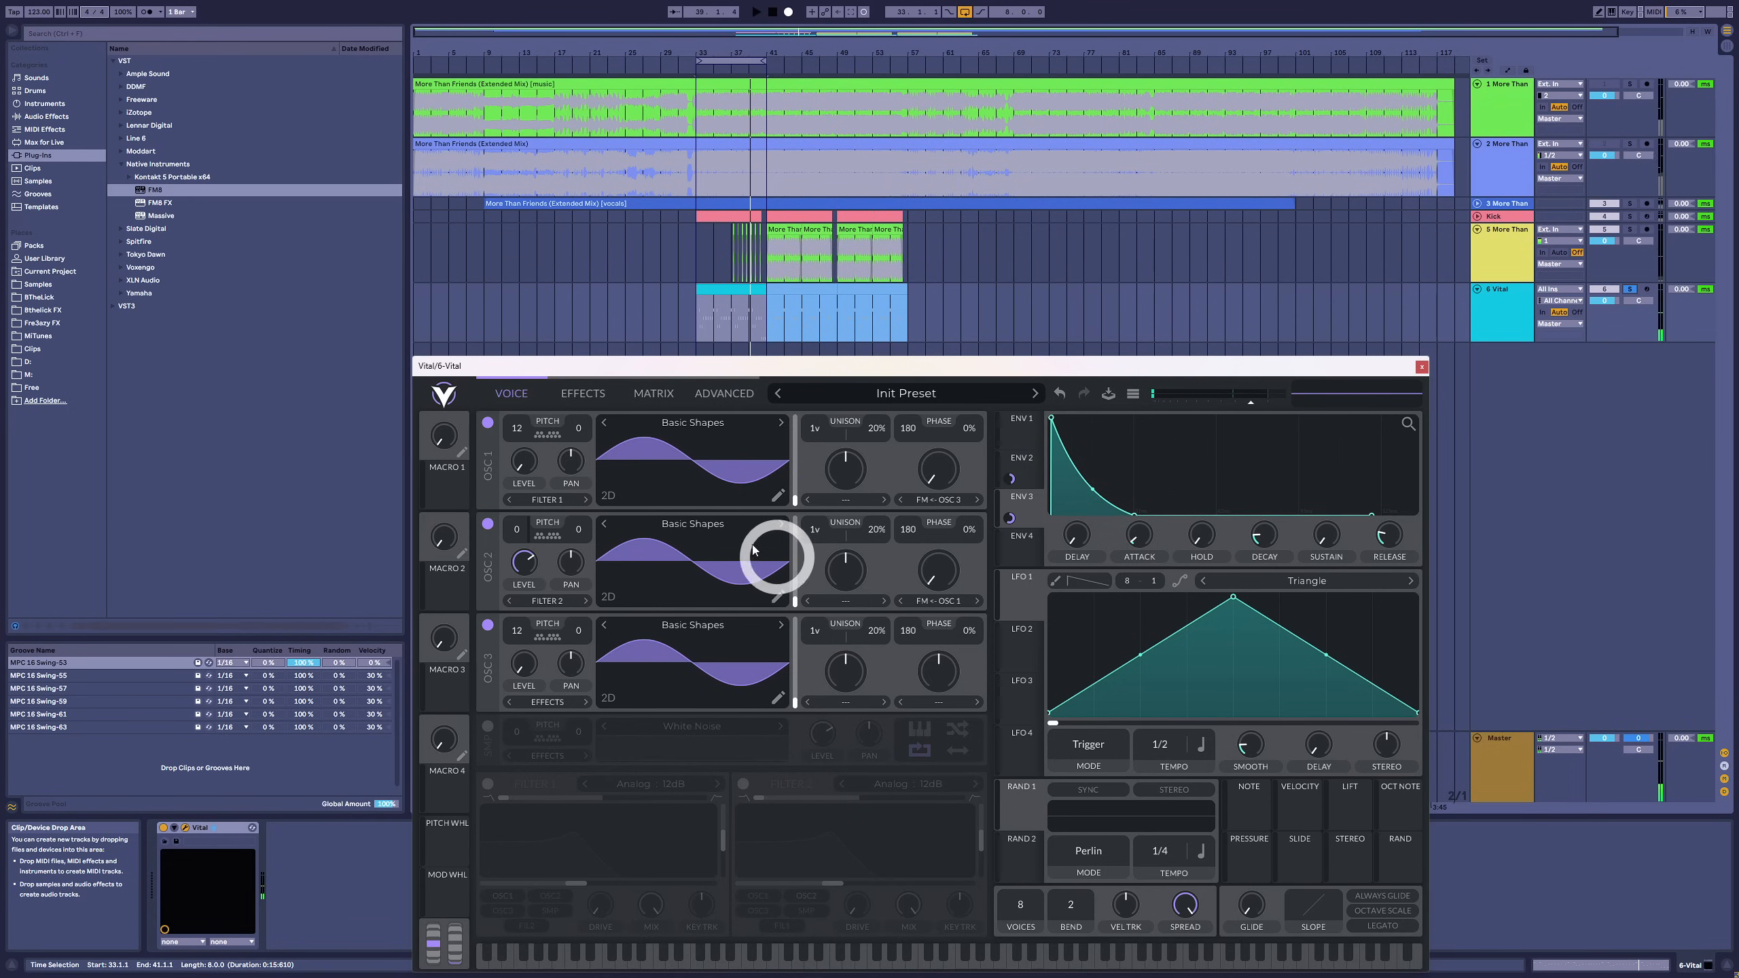
- Enable the white noise sampler, assign envelope 3 to its level and adjust the modulation amount during playback
click(488, 726)
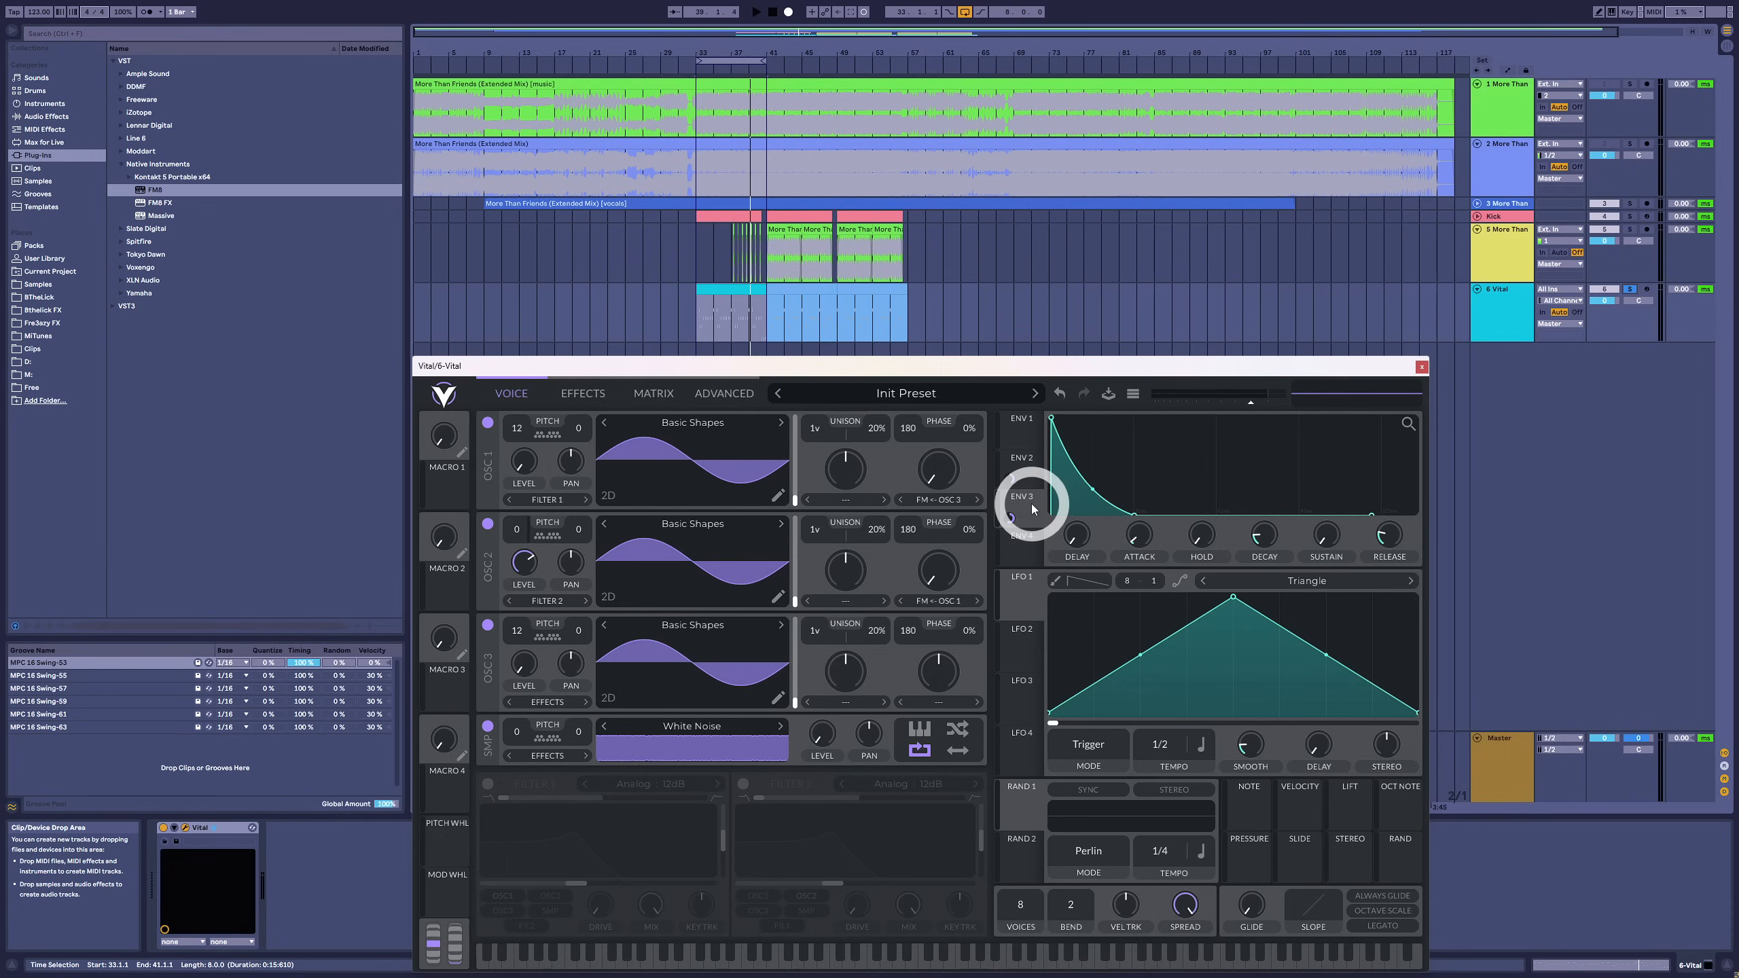
drag(1034, 508, 818, 741)
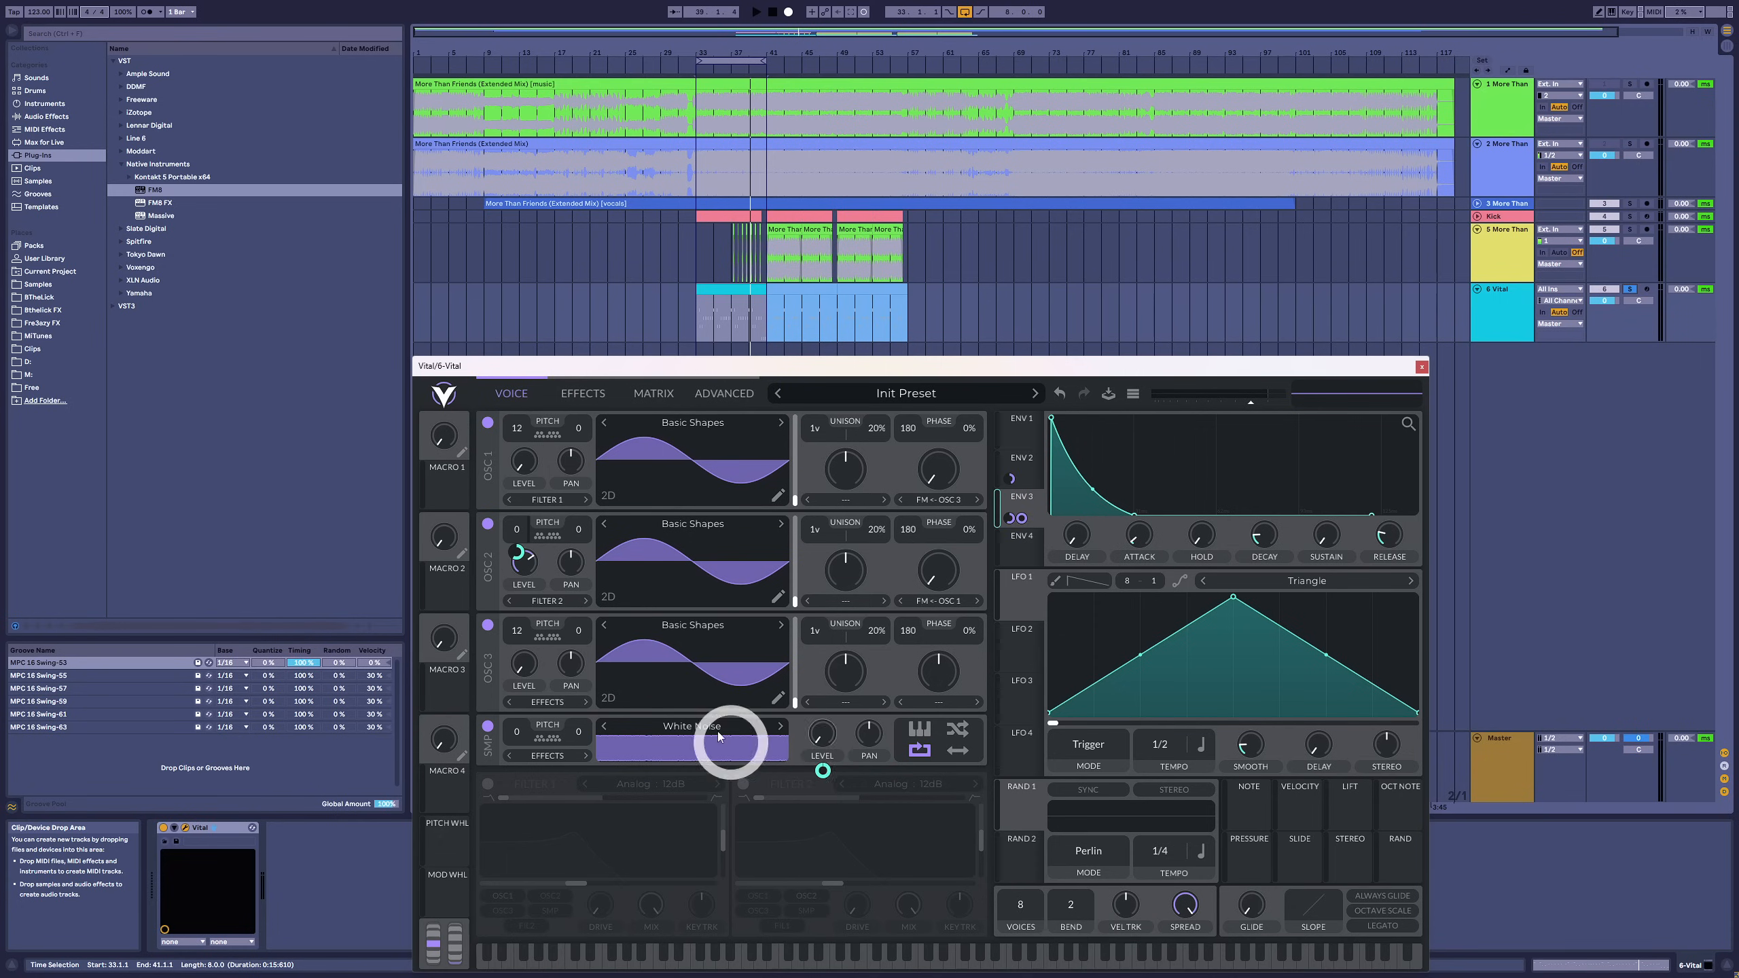
key(space)
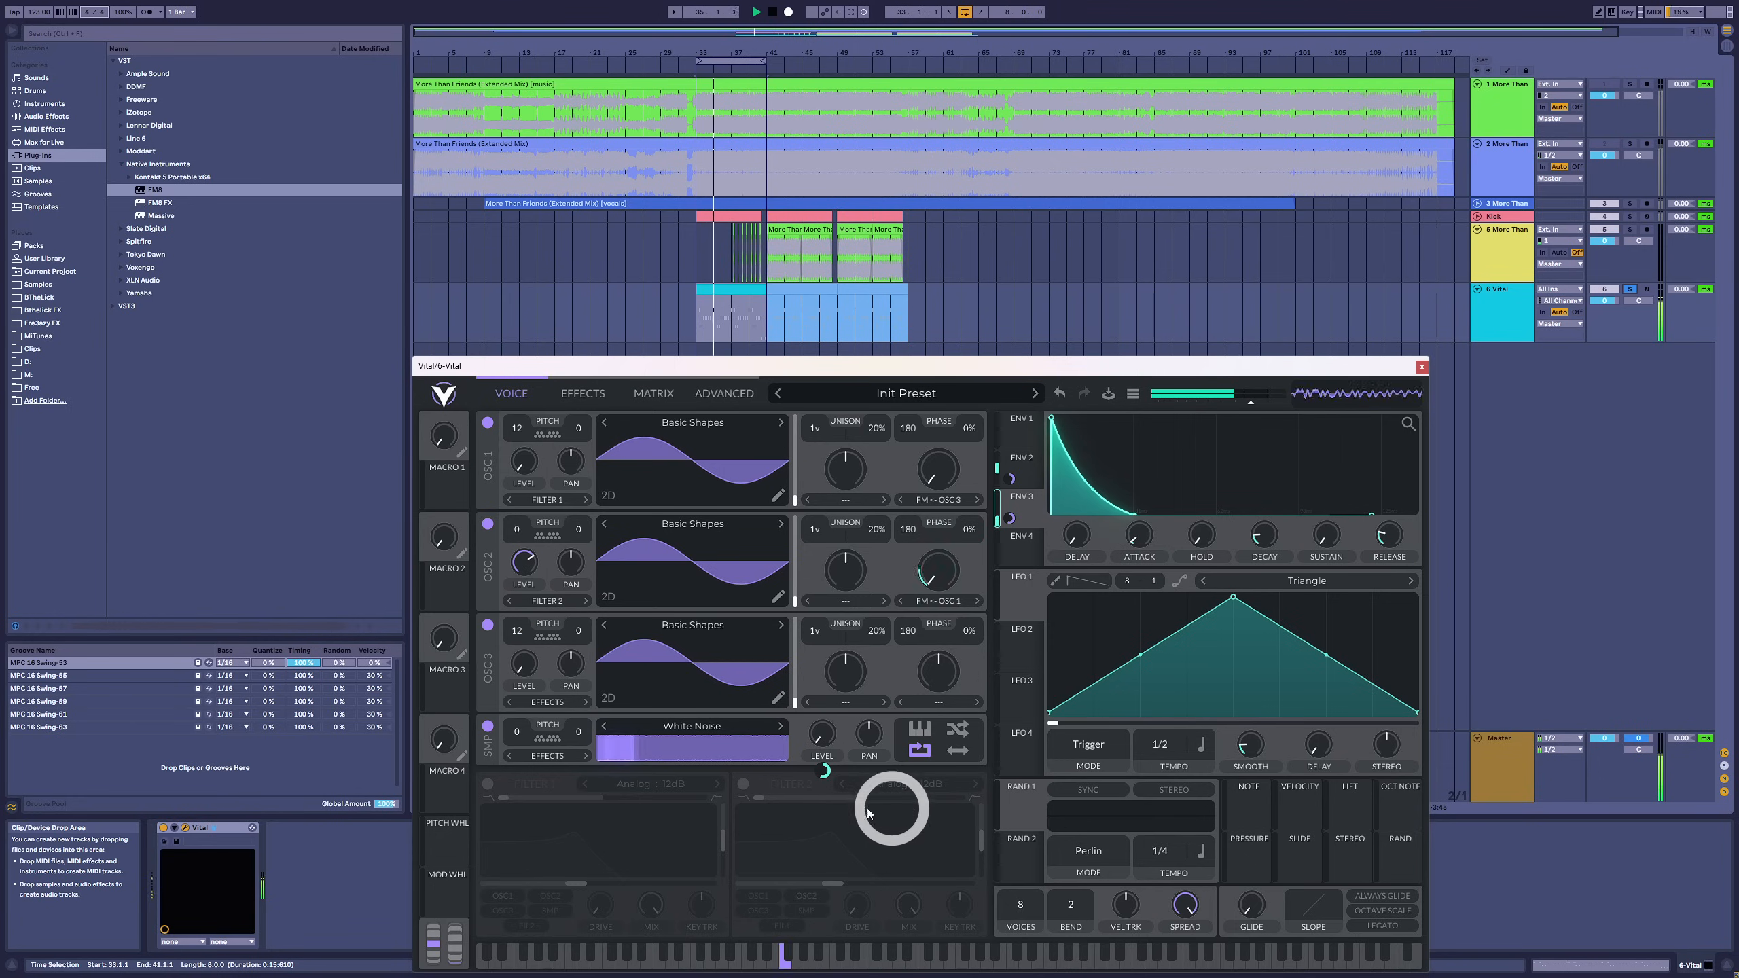
drag(824, 771, 831, 782)
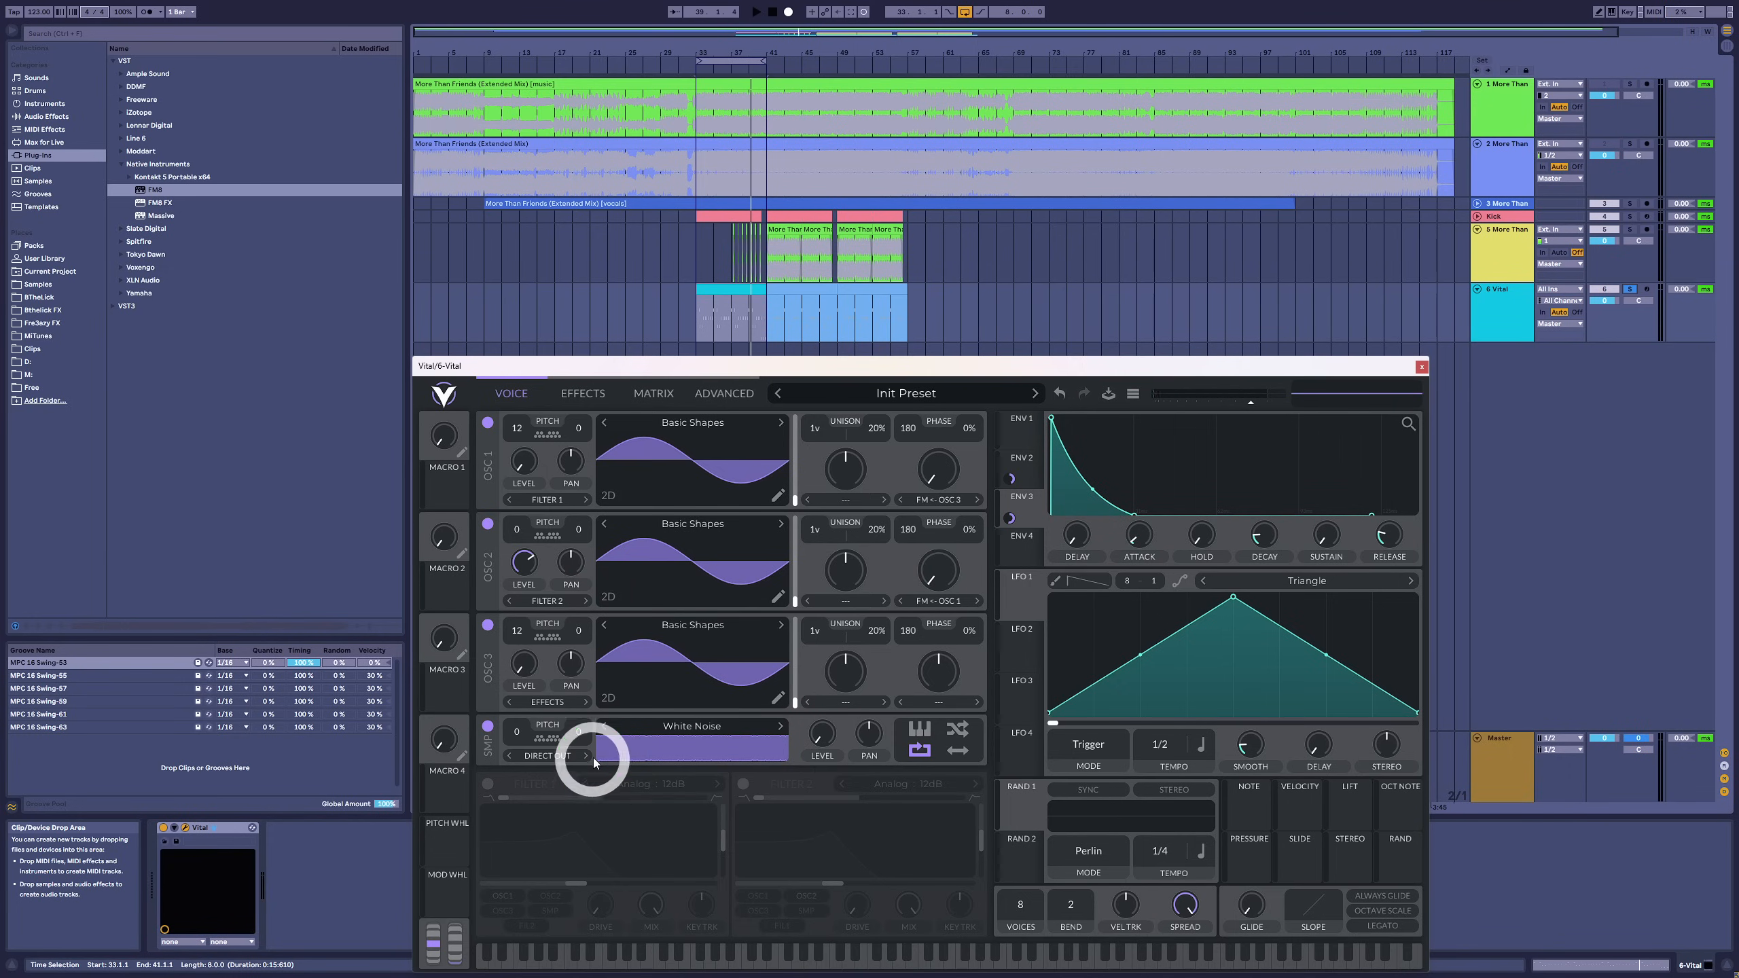
- Route the white noise sampler to Filter 1 and send oscillators 1 and 2 to Effects
click(559, 758)
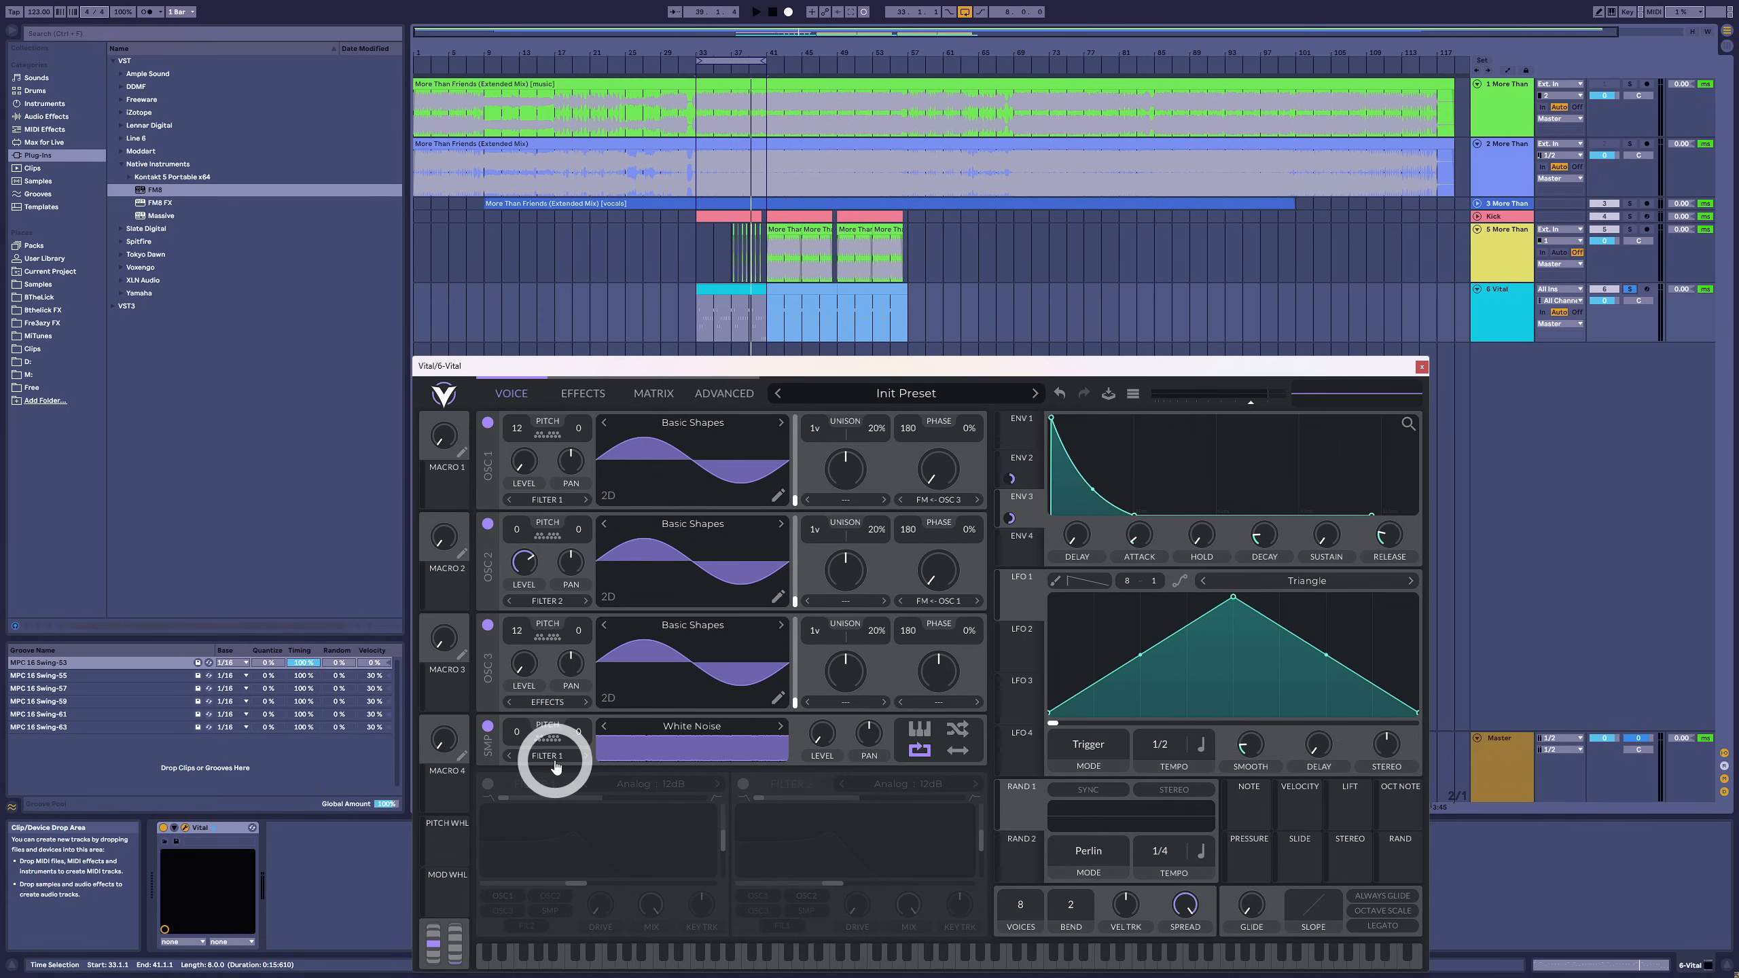
click(554, 500)
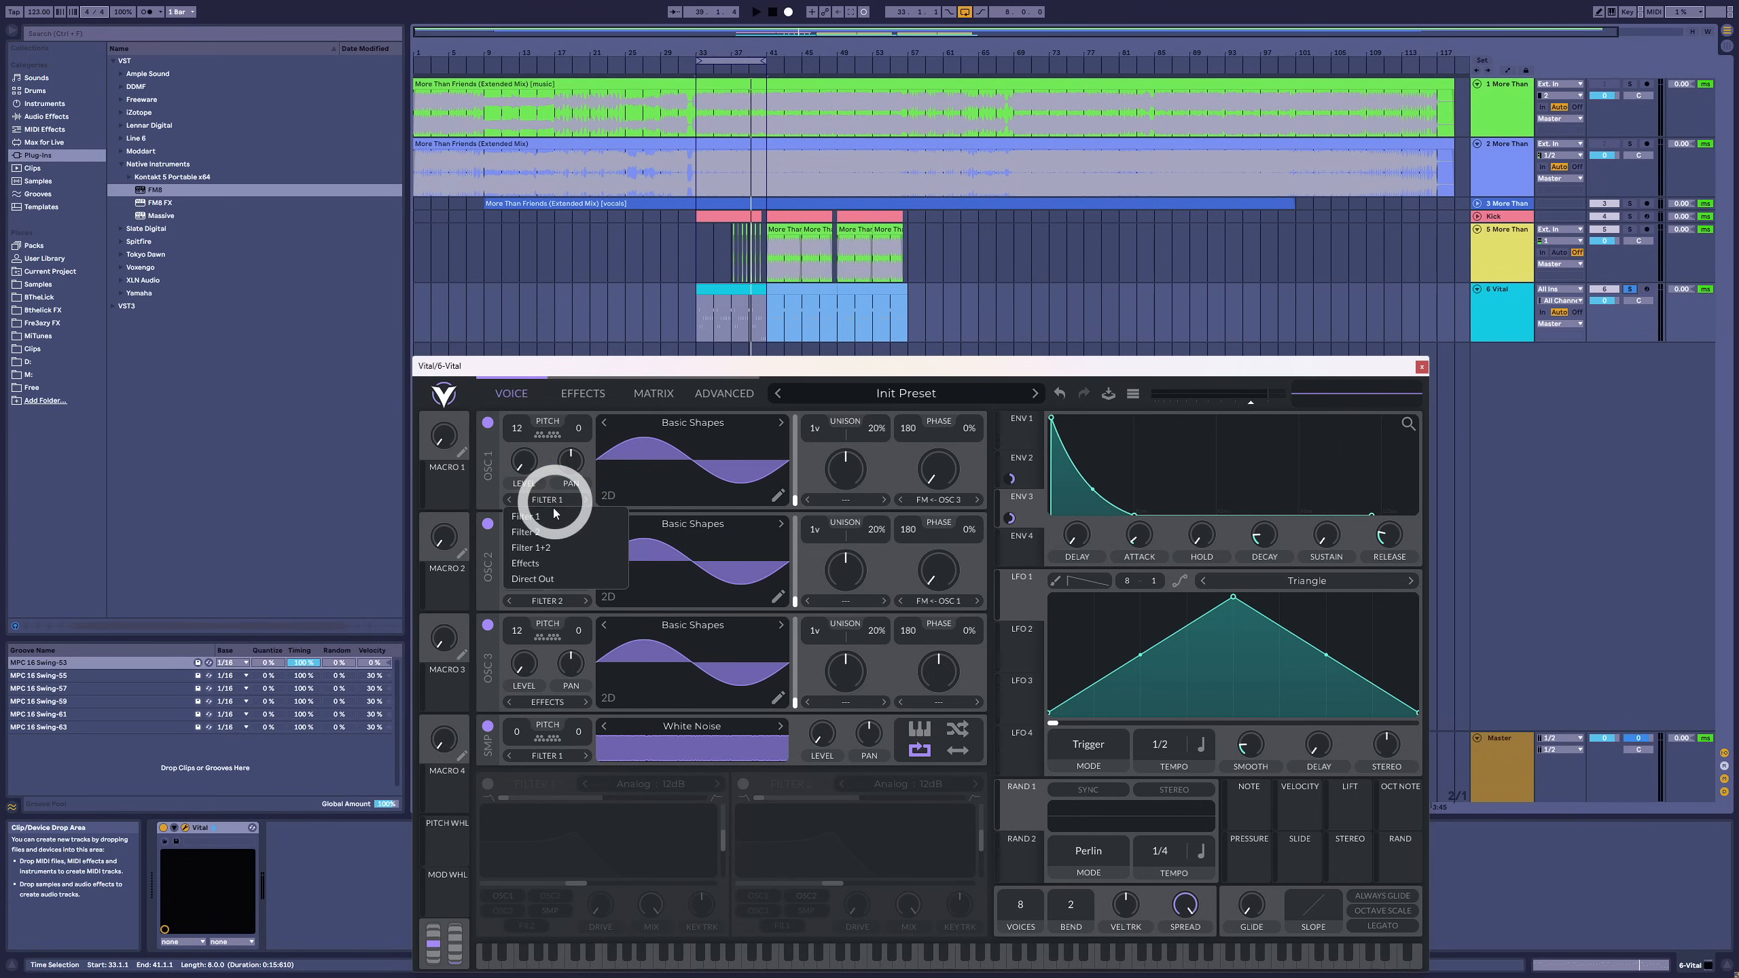
click(549, 564)
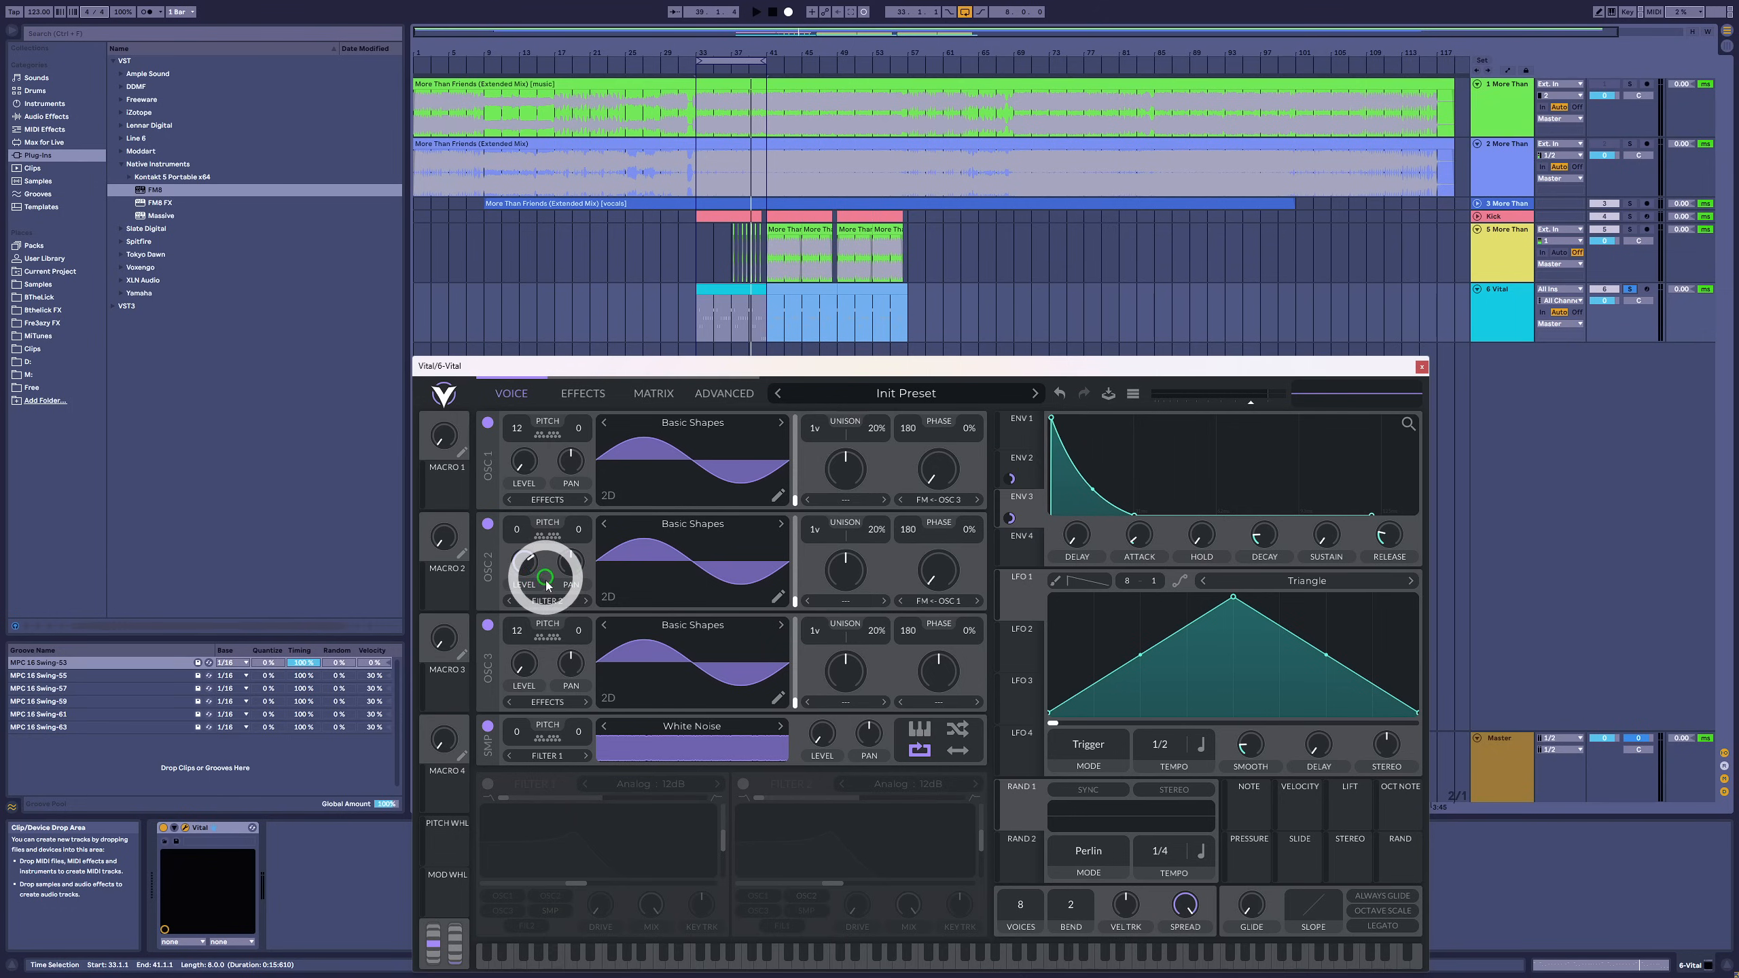
click(547, 600)
click(544, 663)
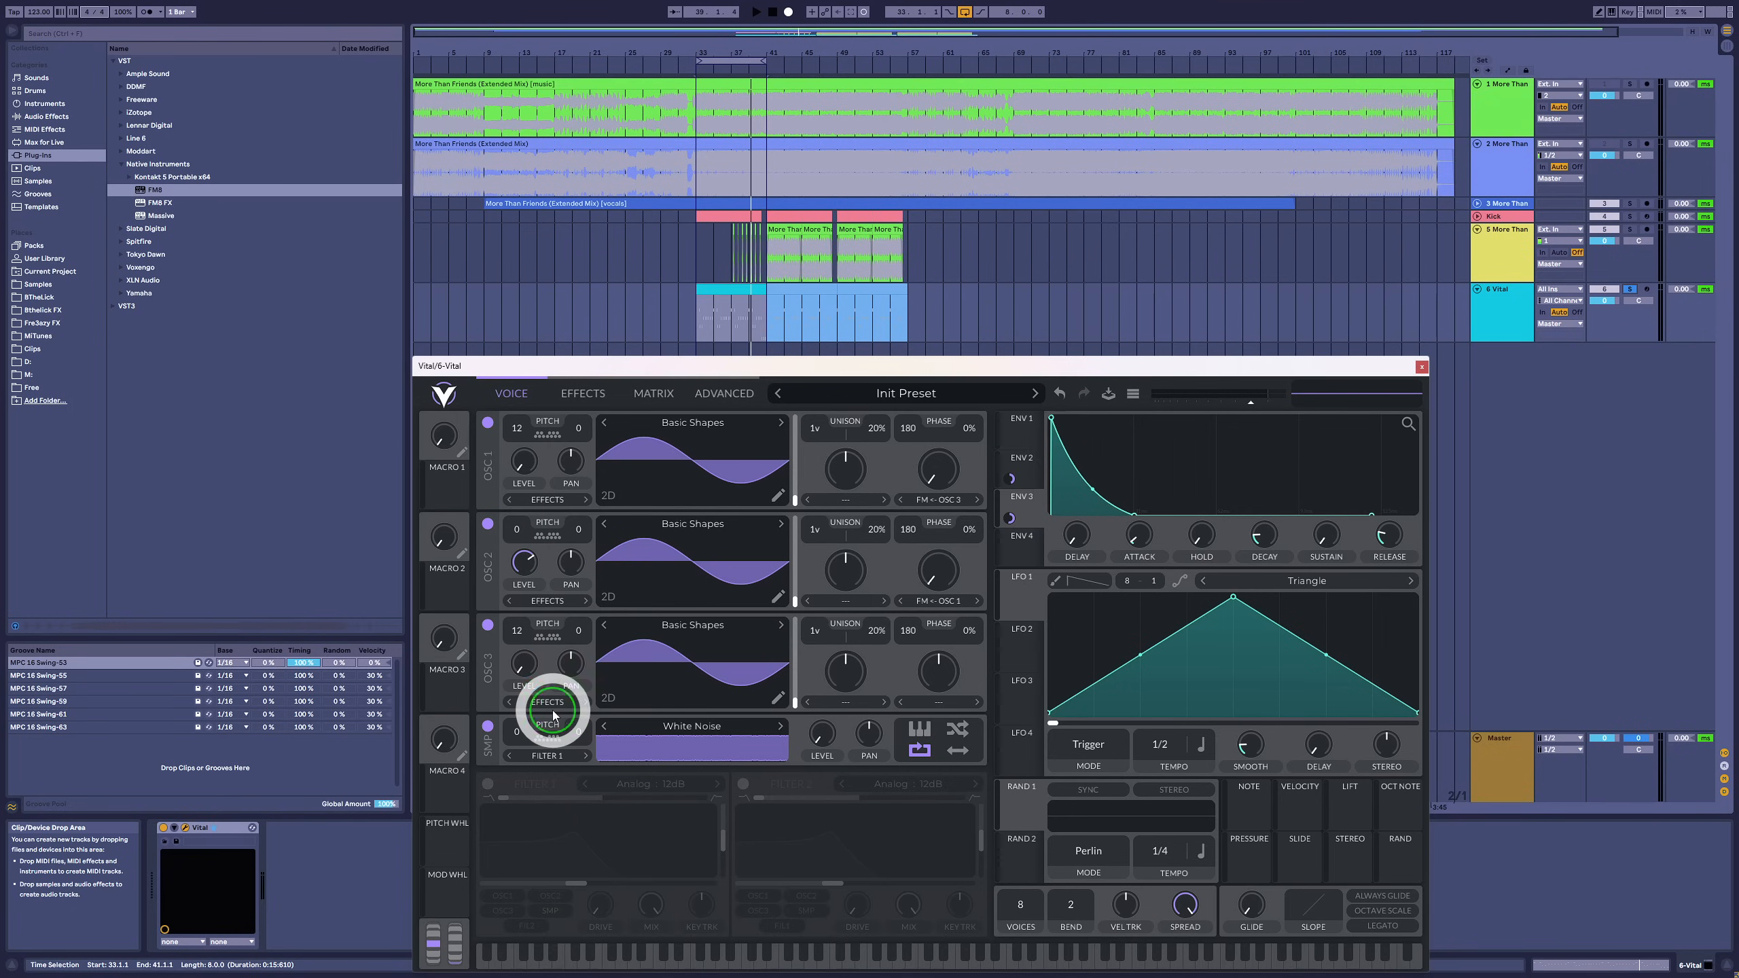
- Enable Filter 1 and shape it into a low-resonance band-pass for the noise, tuning its blend and cutoff during playback
click(489, 784)
drag(723, 834, 717, 883)
key(space)
drag(591, 888, 638, 891)
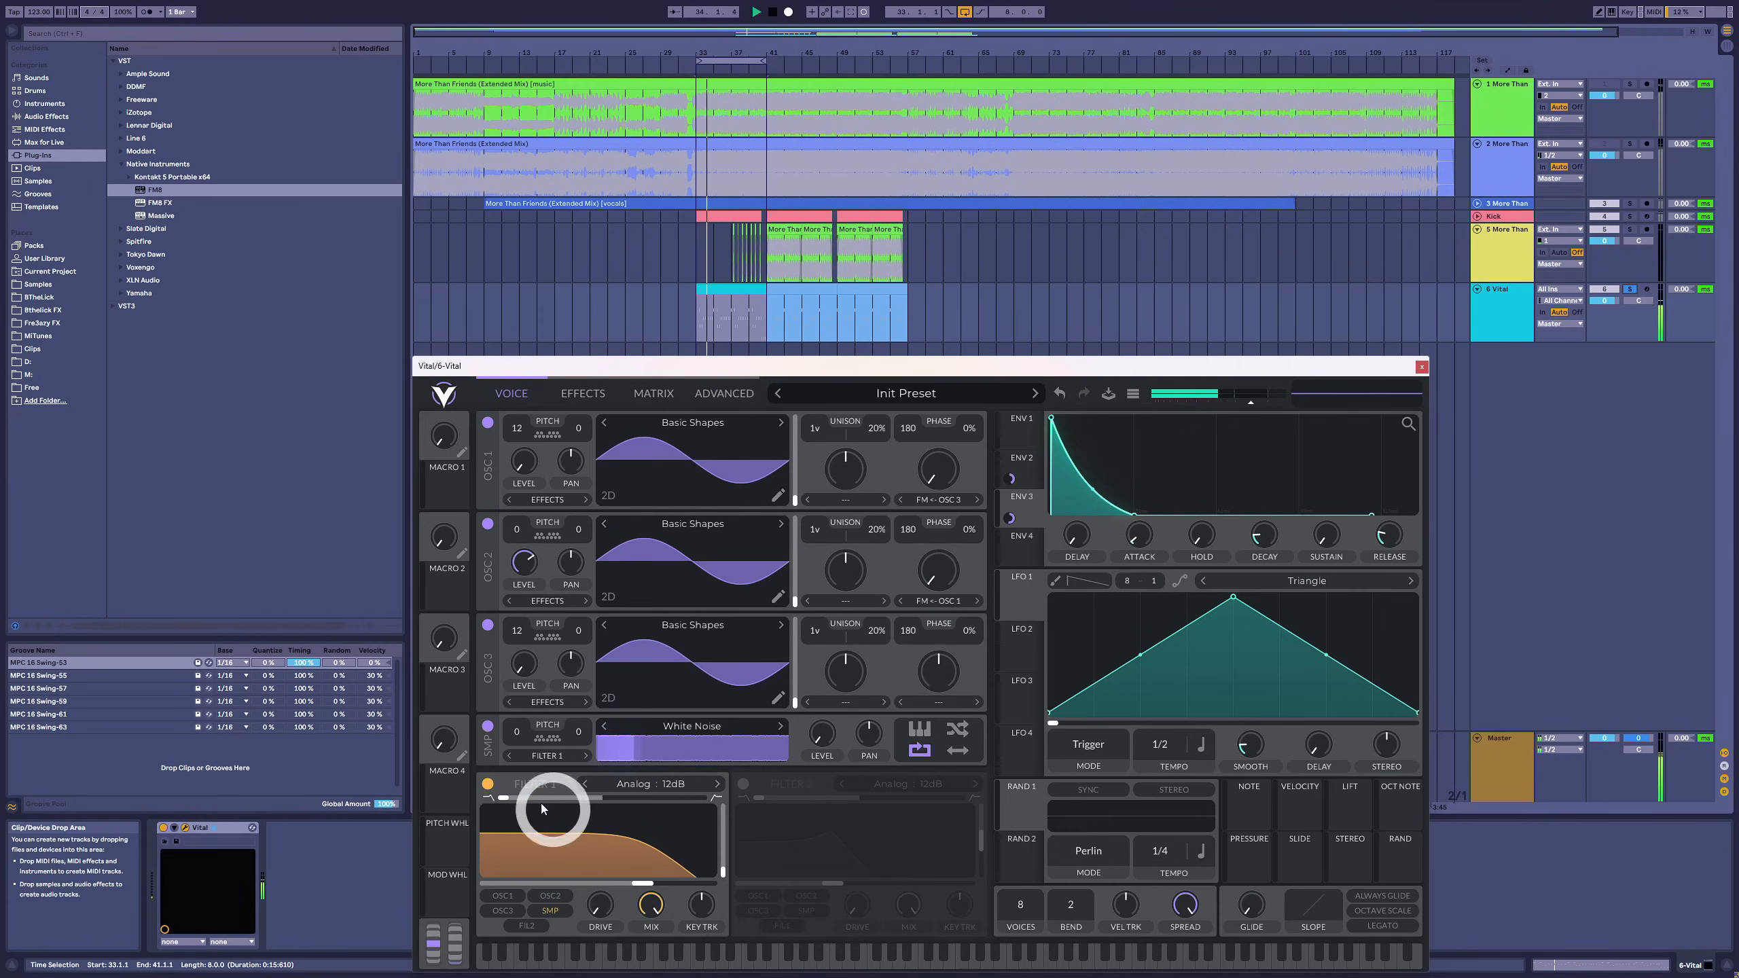
drag(505, 798, 604, 800)
drag(642, 883, 601, 885)
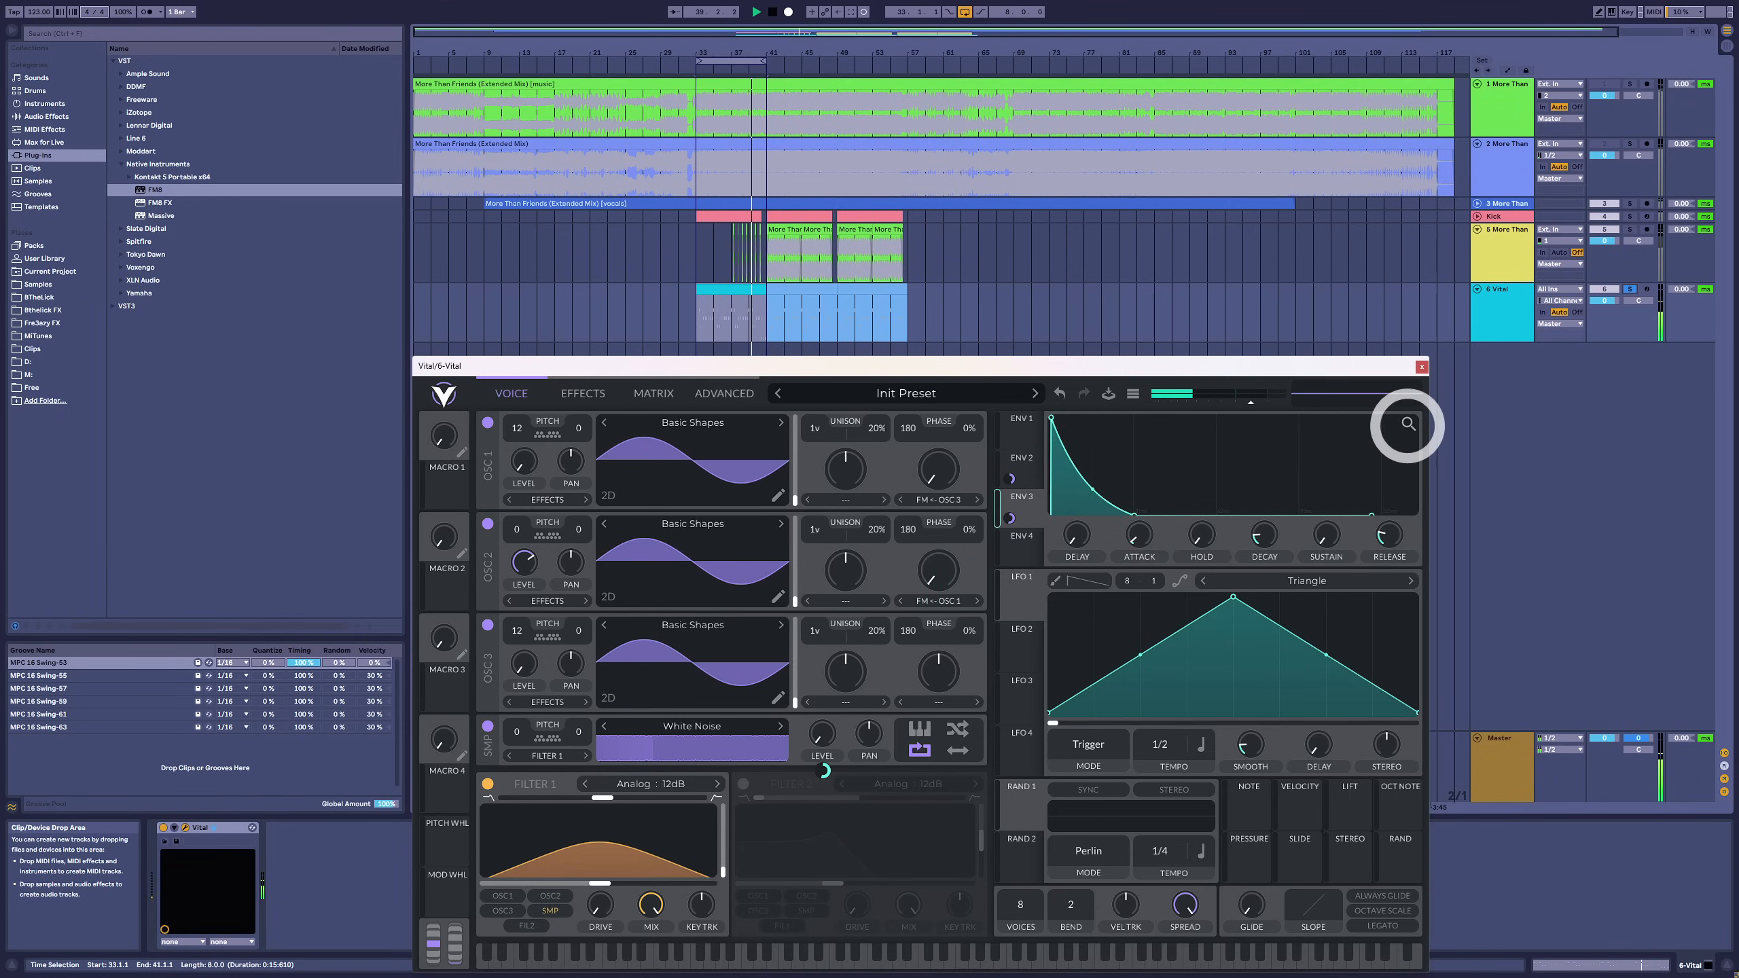
scroll(1377, 445, down, 3)
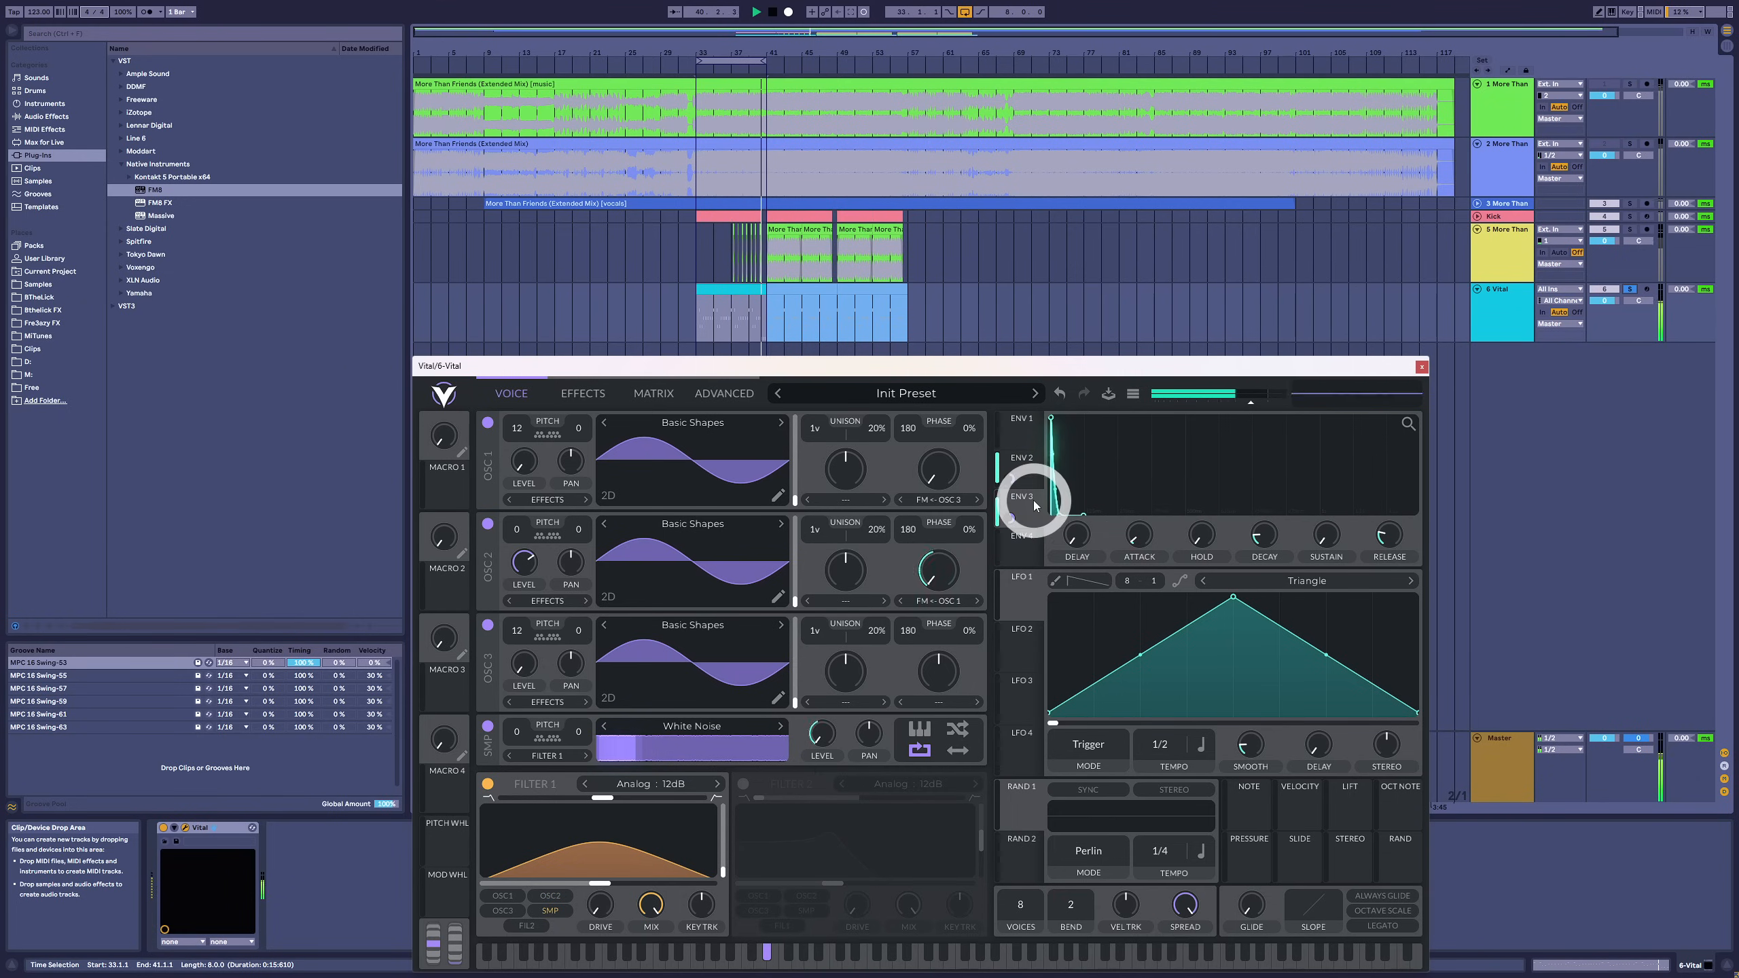
key(space)
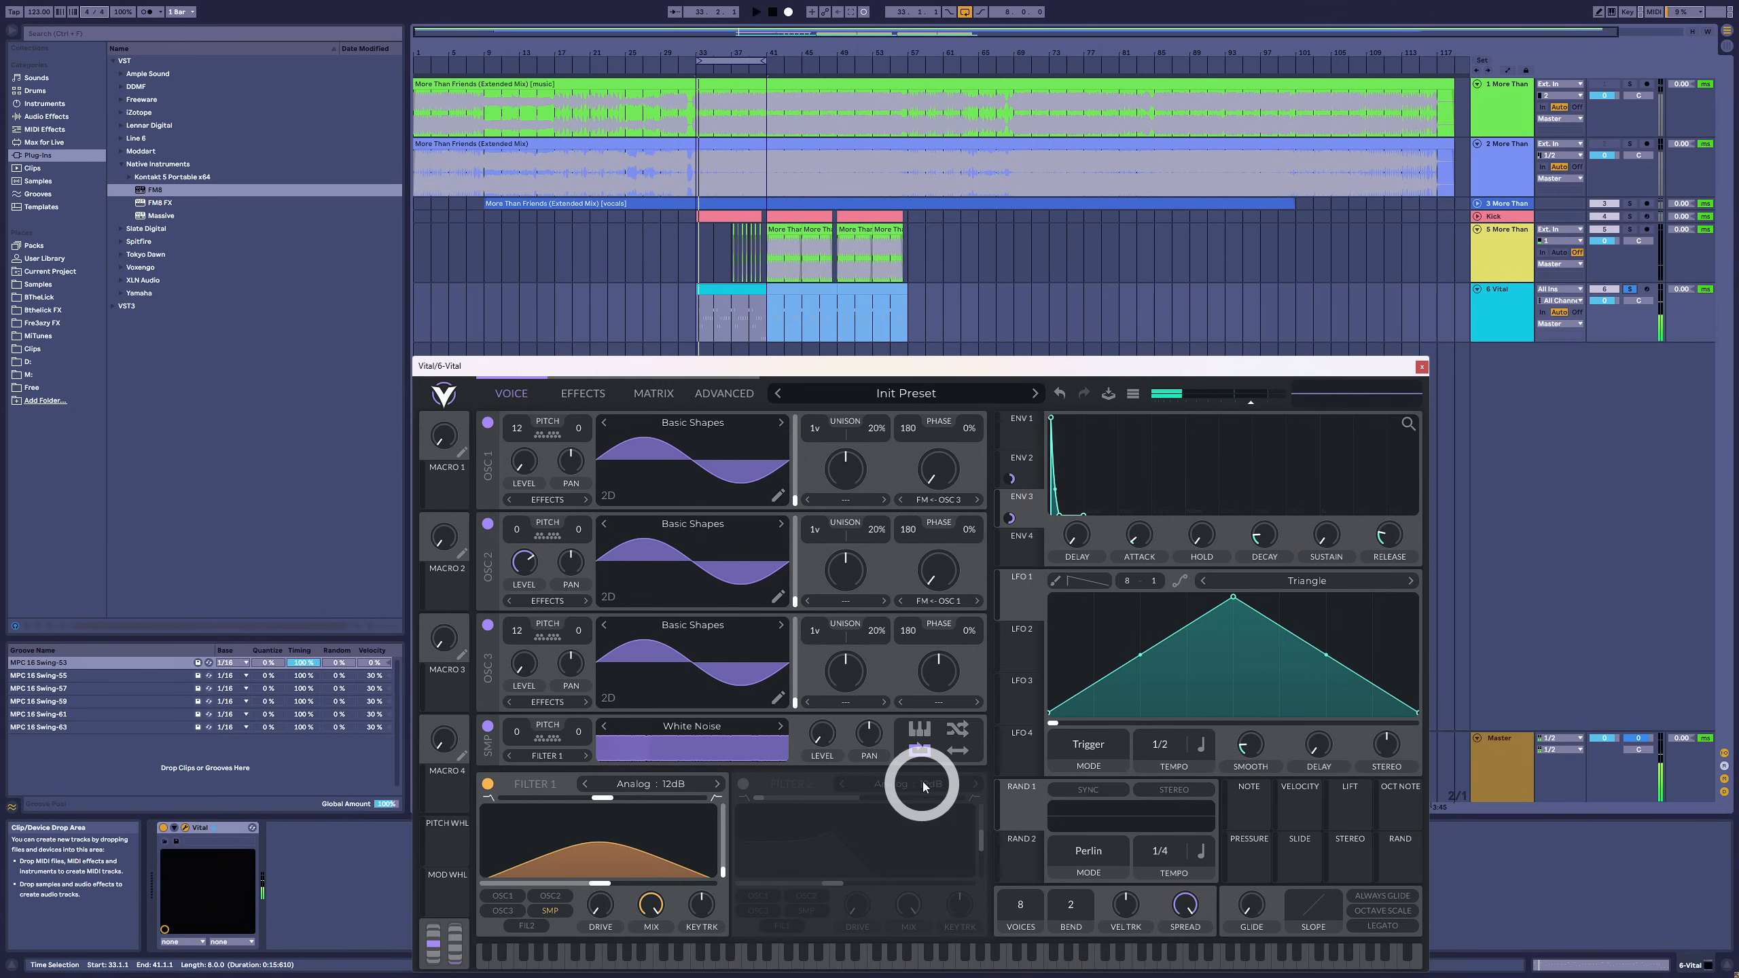
- Switch off the noise sampler and try envelope 3 on oscillator 1's FM amount during playback
click(488, 726)
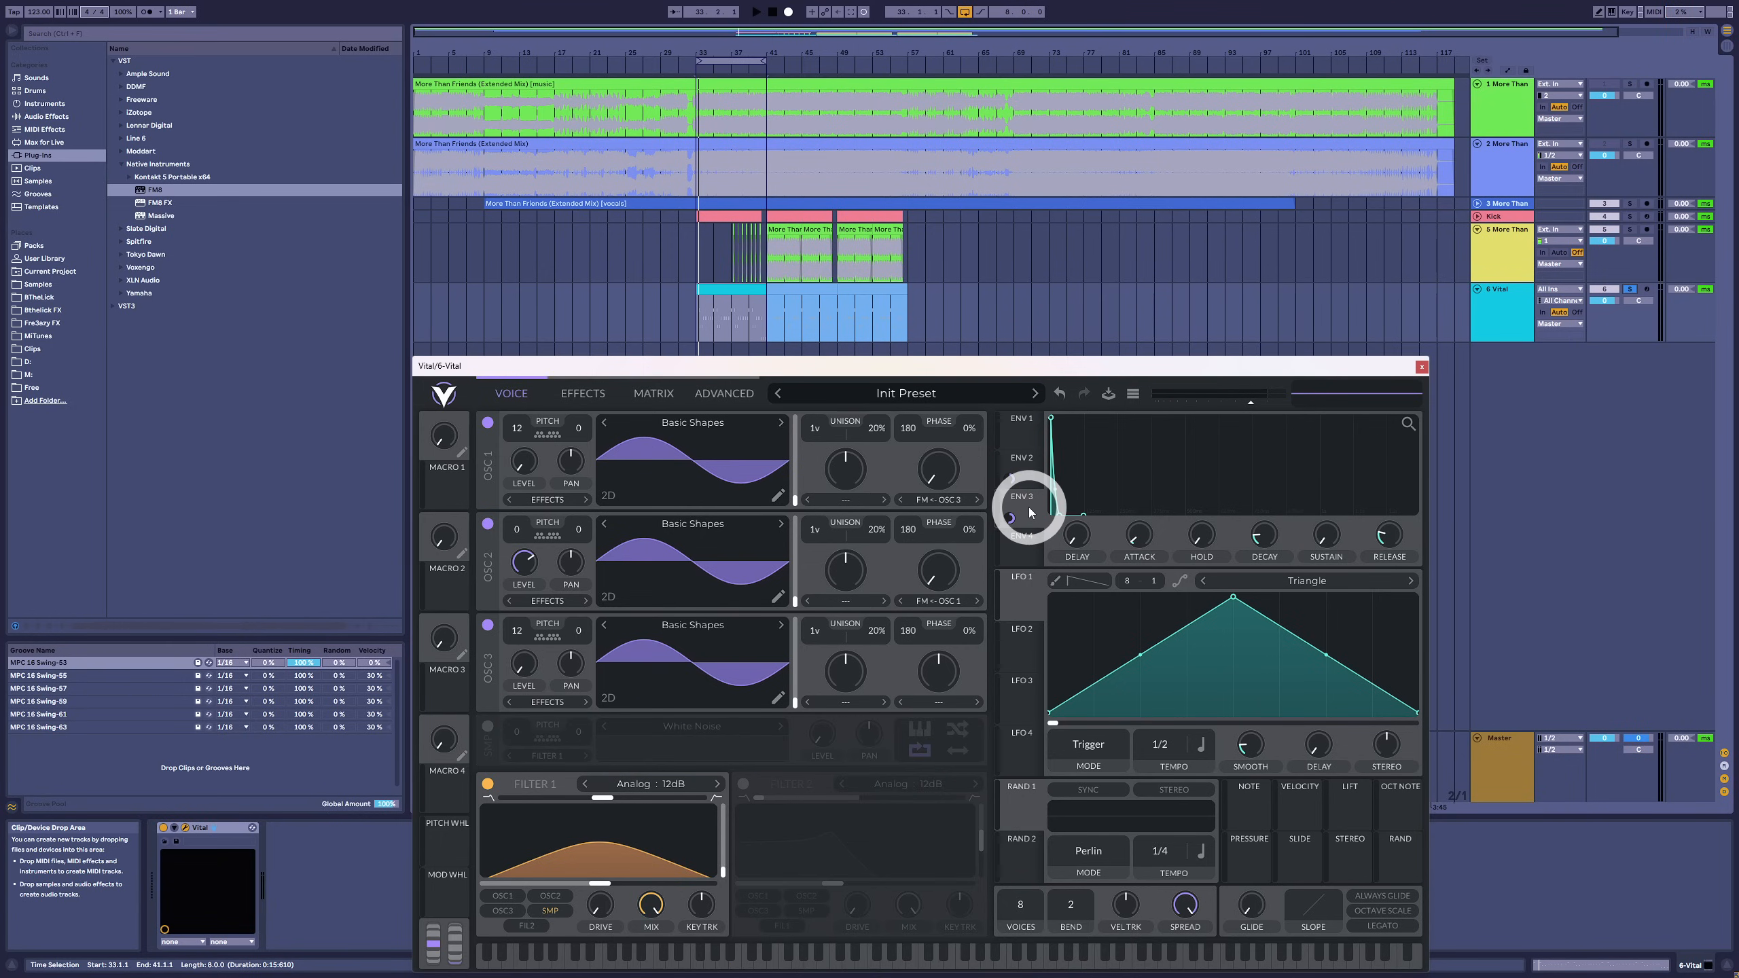
drag(1029, 512, 934, 539)
key(space)
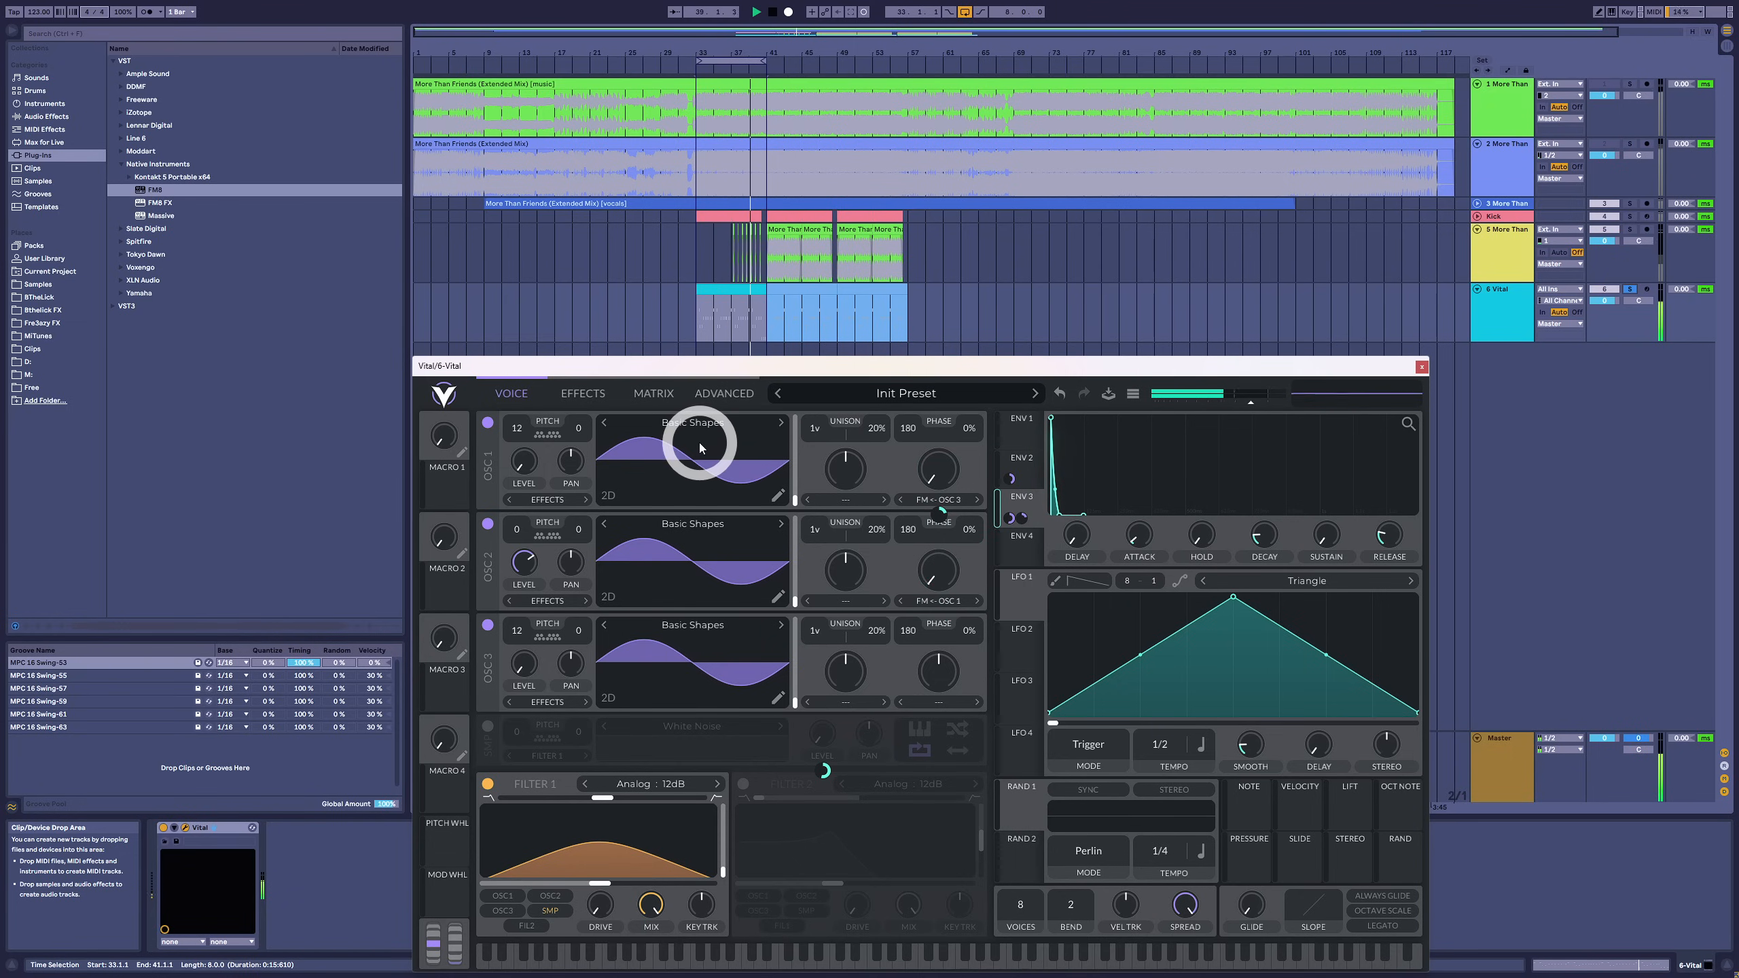
- Modulate the EQ effect's high band gain with envelope 3, adjusting the amount and lowering the band's cutoff during playback
click(583, 393)
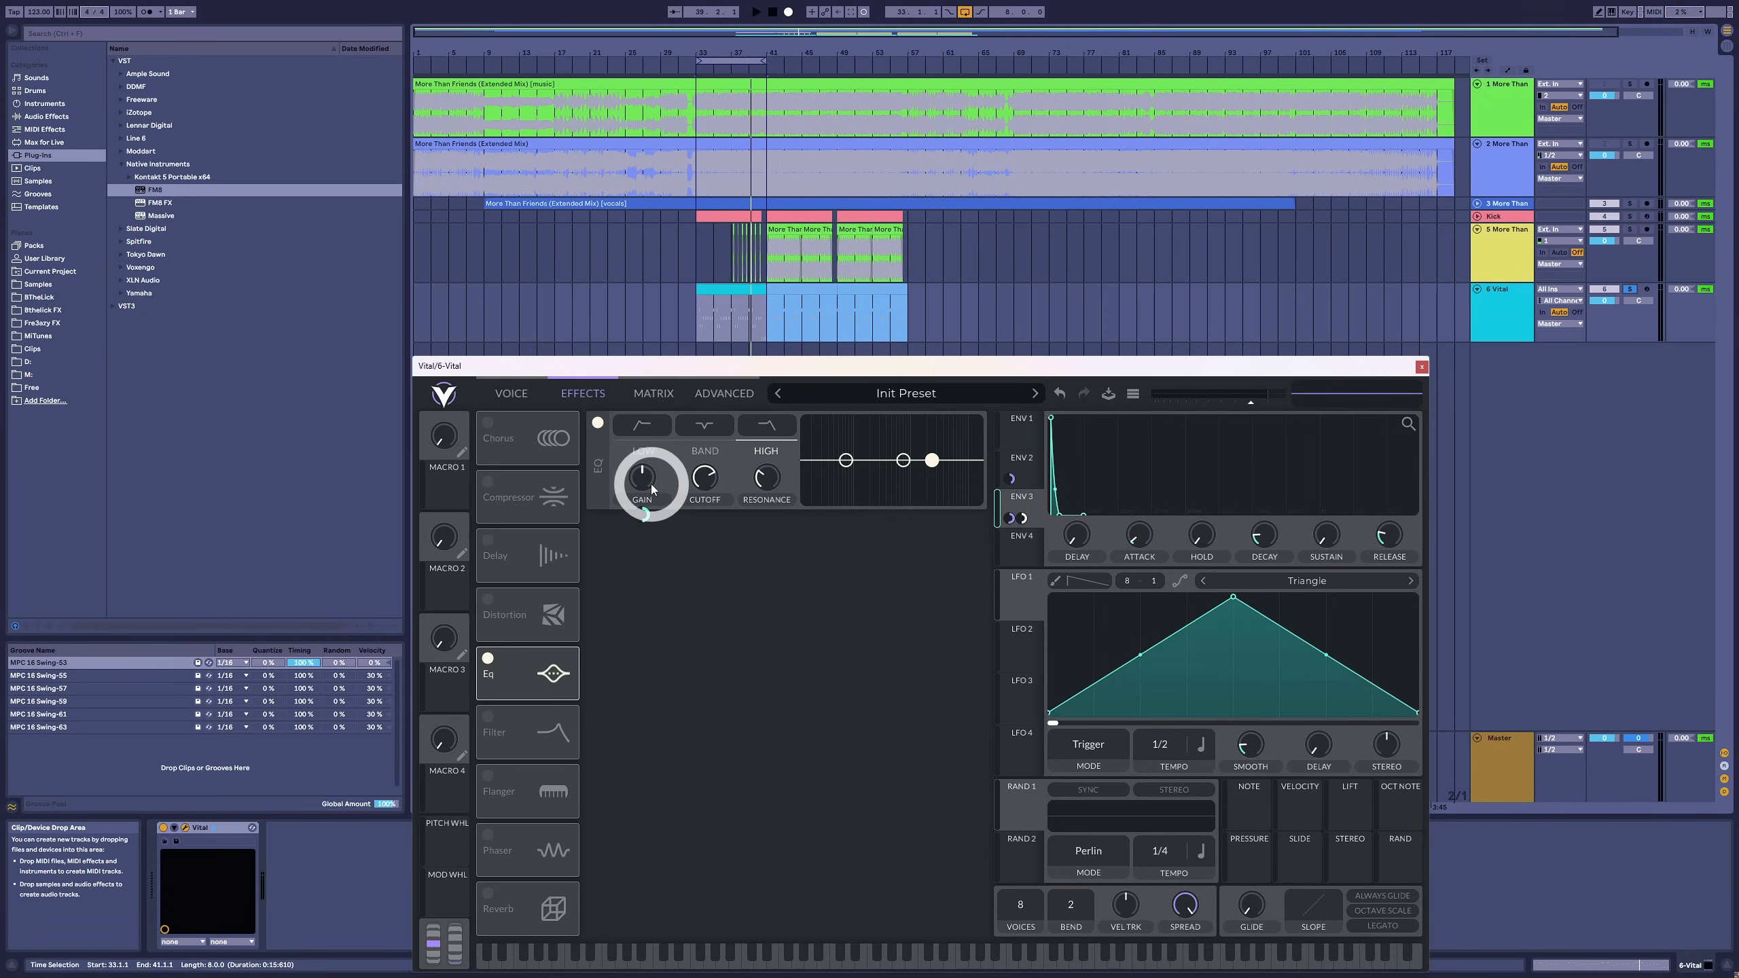
key(space)
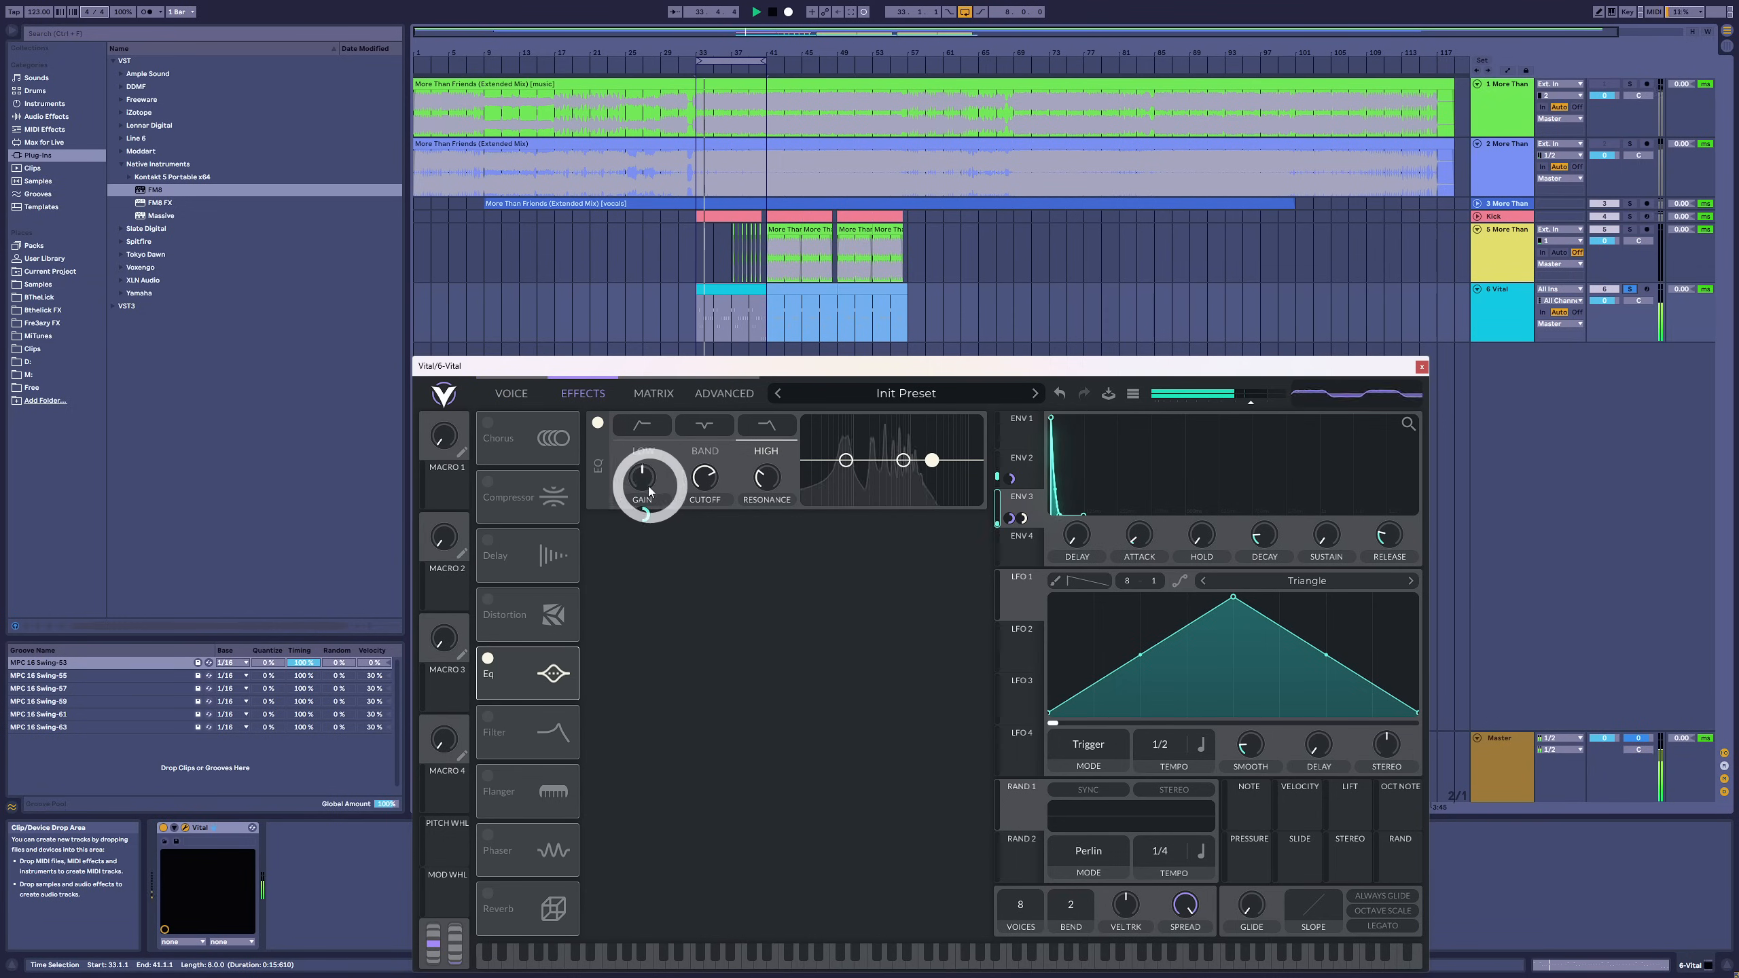
drag(642, 514, 642, 502)
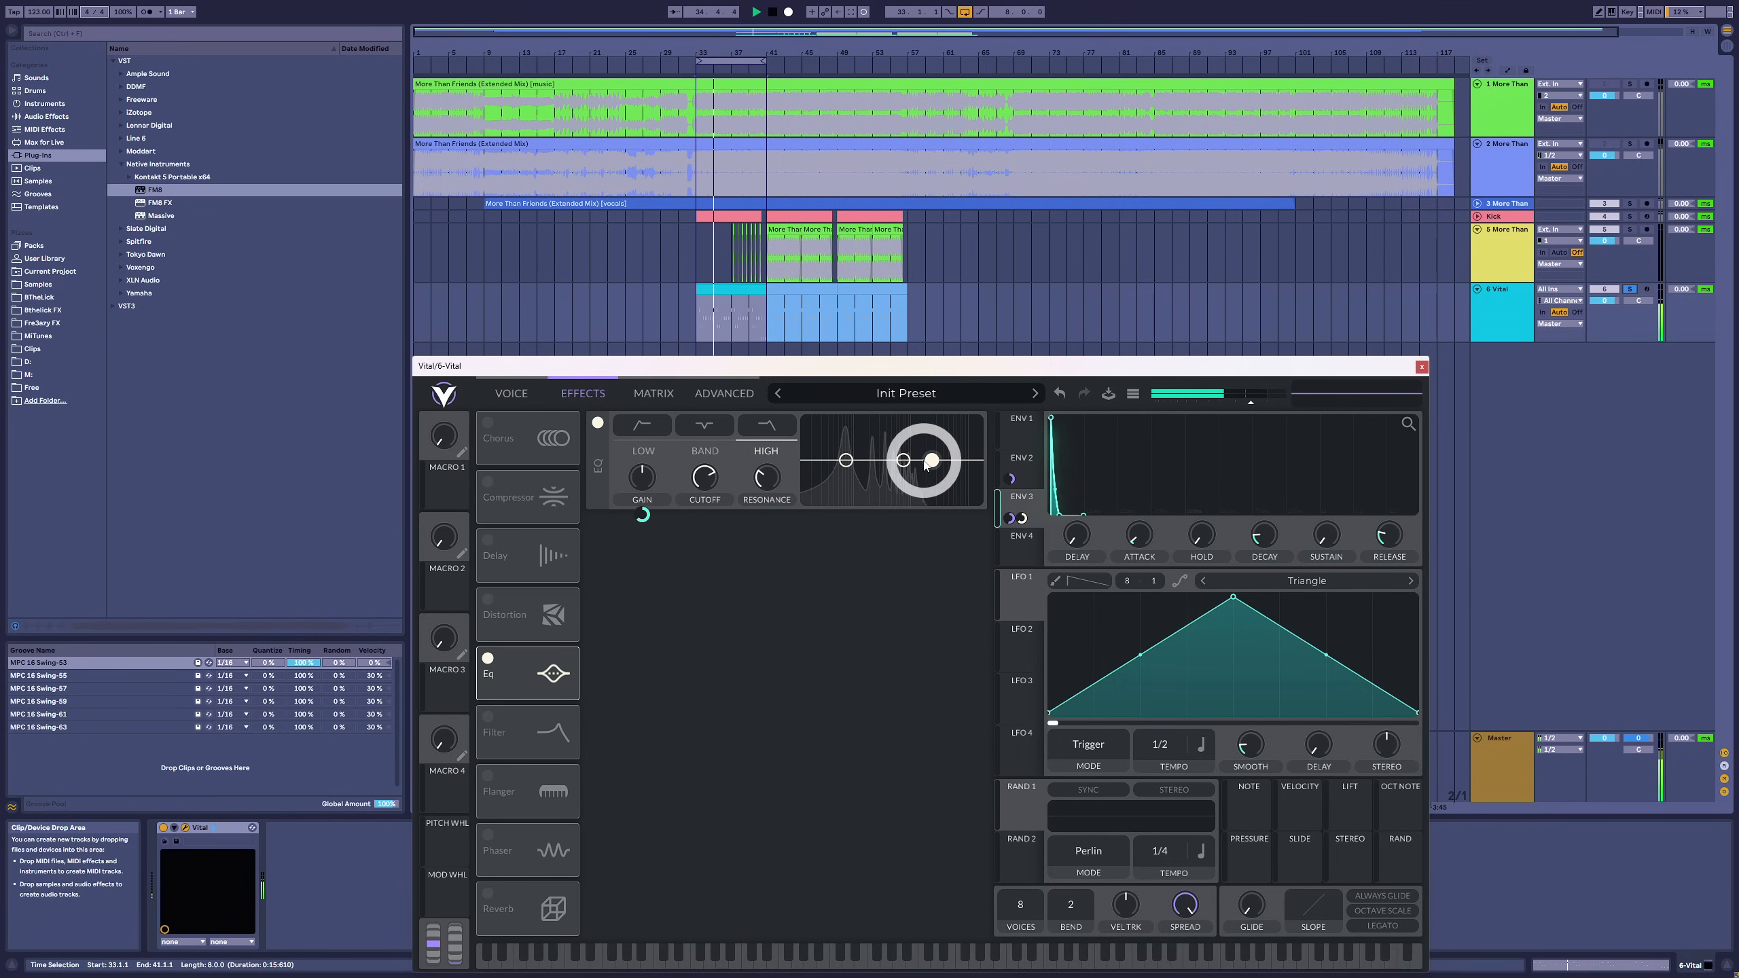
drag(930, 460, 920, 460)
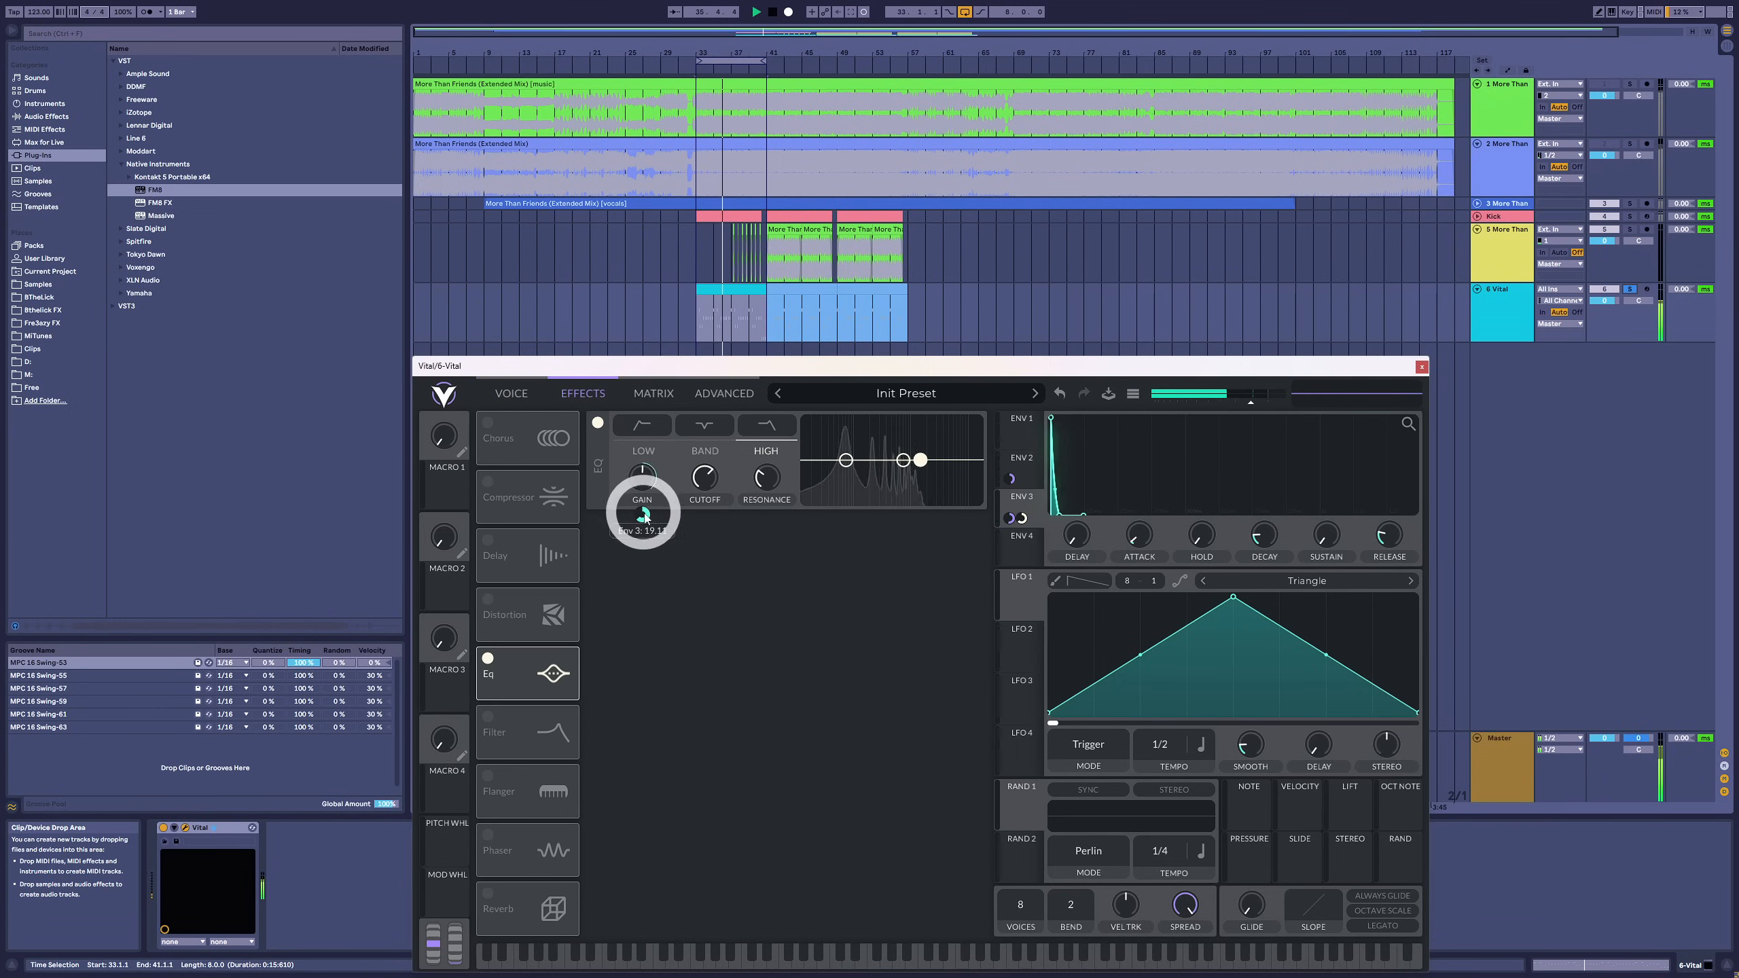
- Try longer decays on envelope 3 during playback, at about 0.525 and 0.244 seconds
click(1266, 536)
drag(1266, 538, 1270, 529)
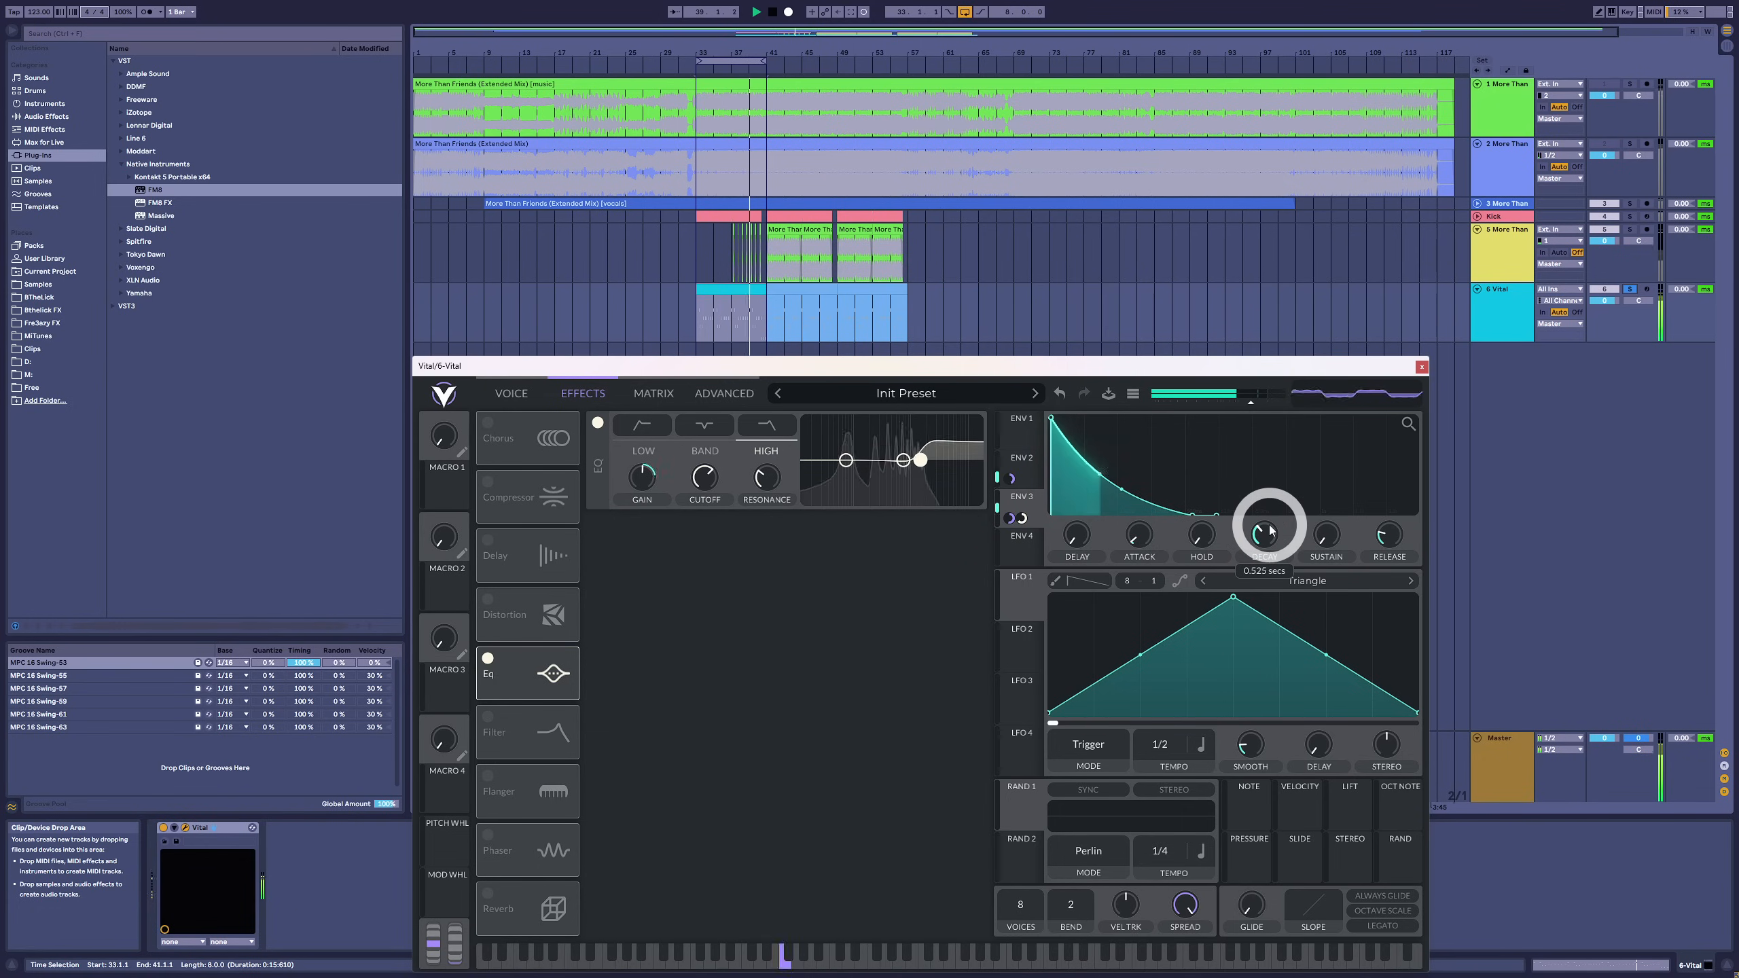
drag(1270, 529, 1268, 536)
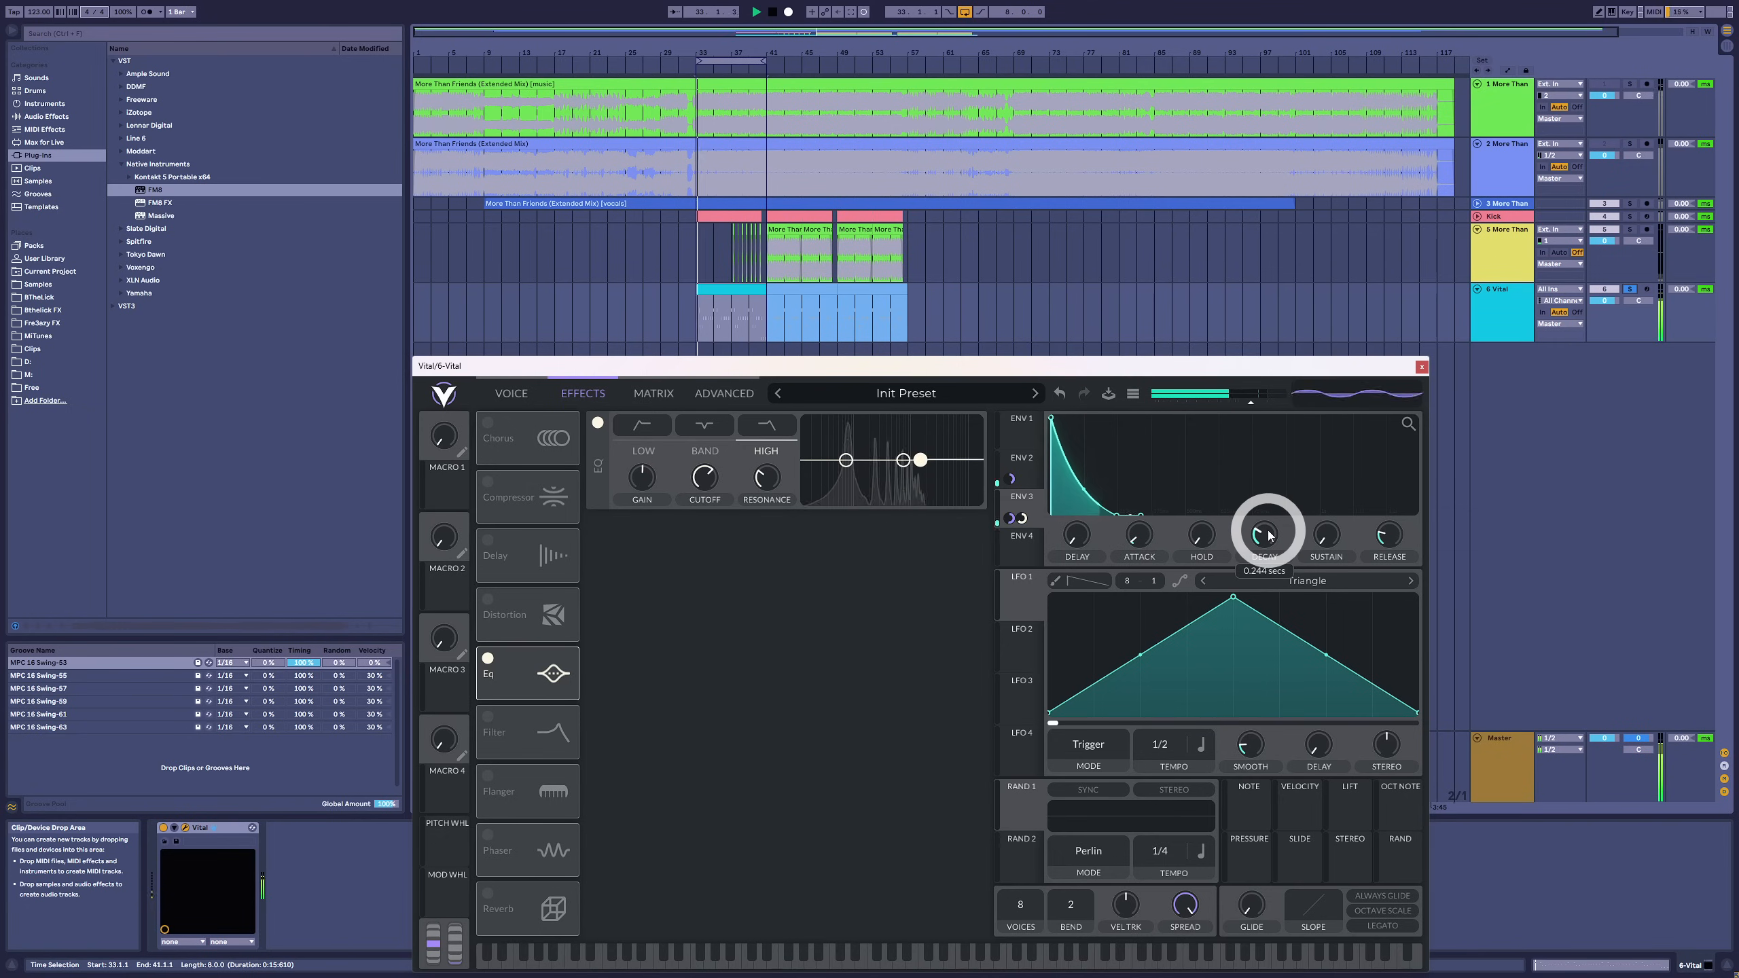
- Switch the white noise sampler back on and shorten envelope 3's decay to a very brief burst
click(522, 395)
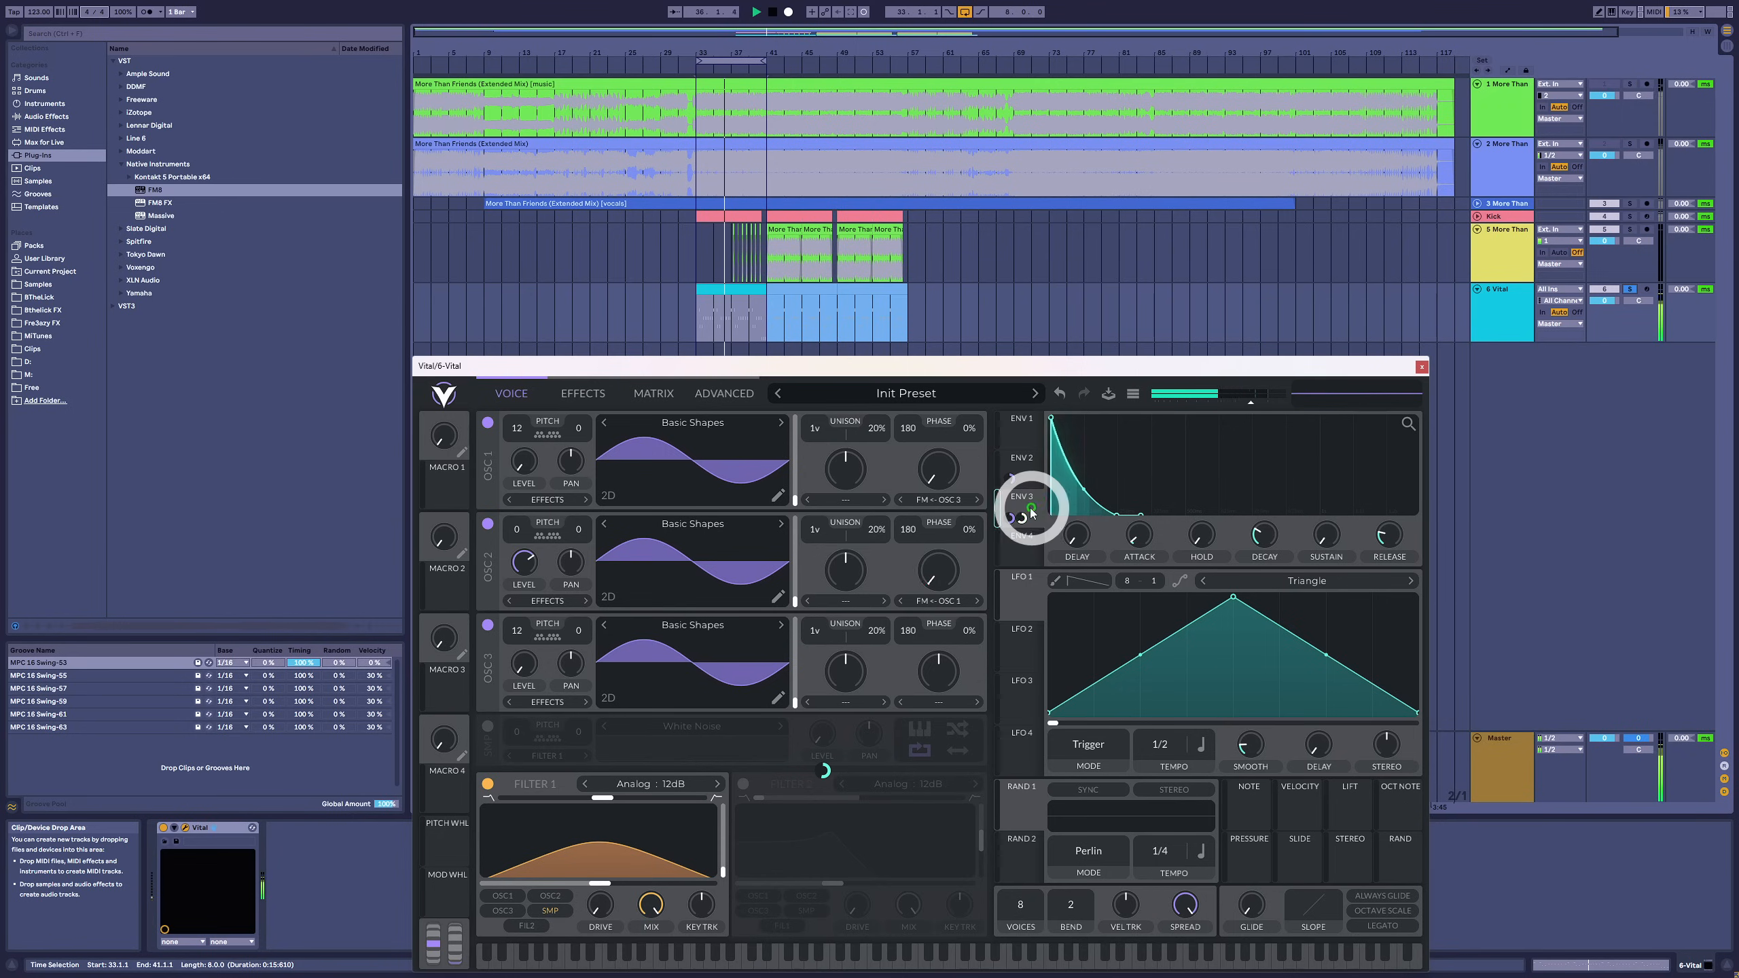
click(488, 726)
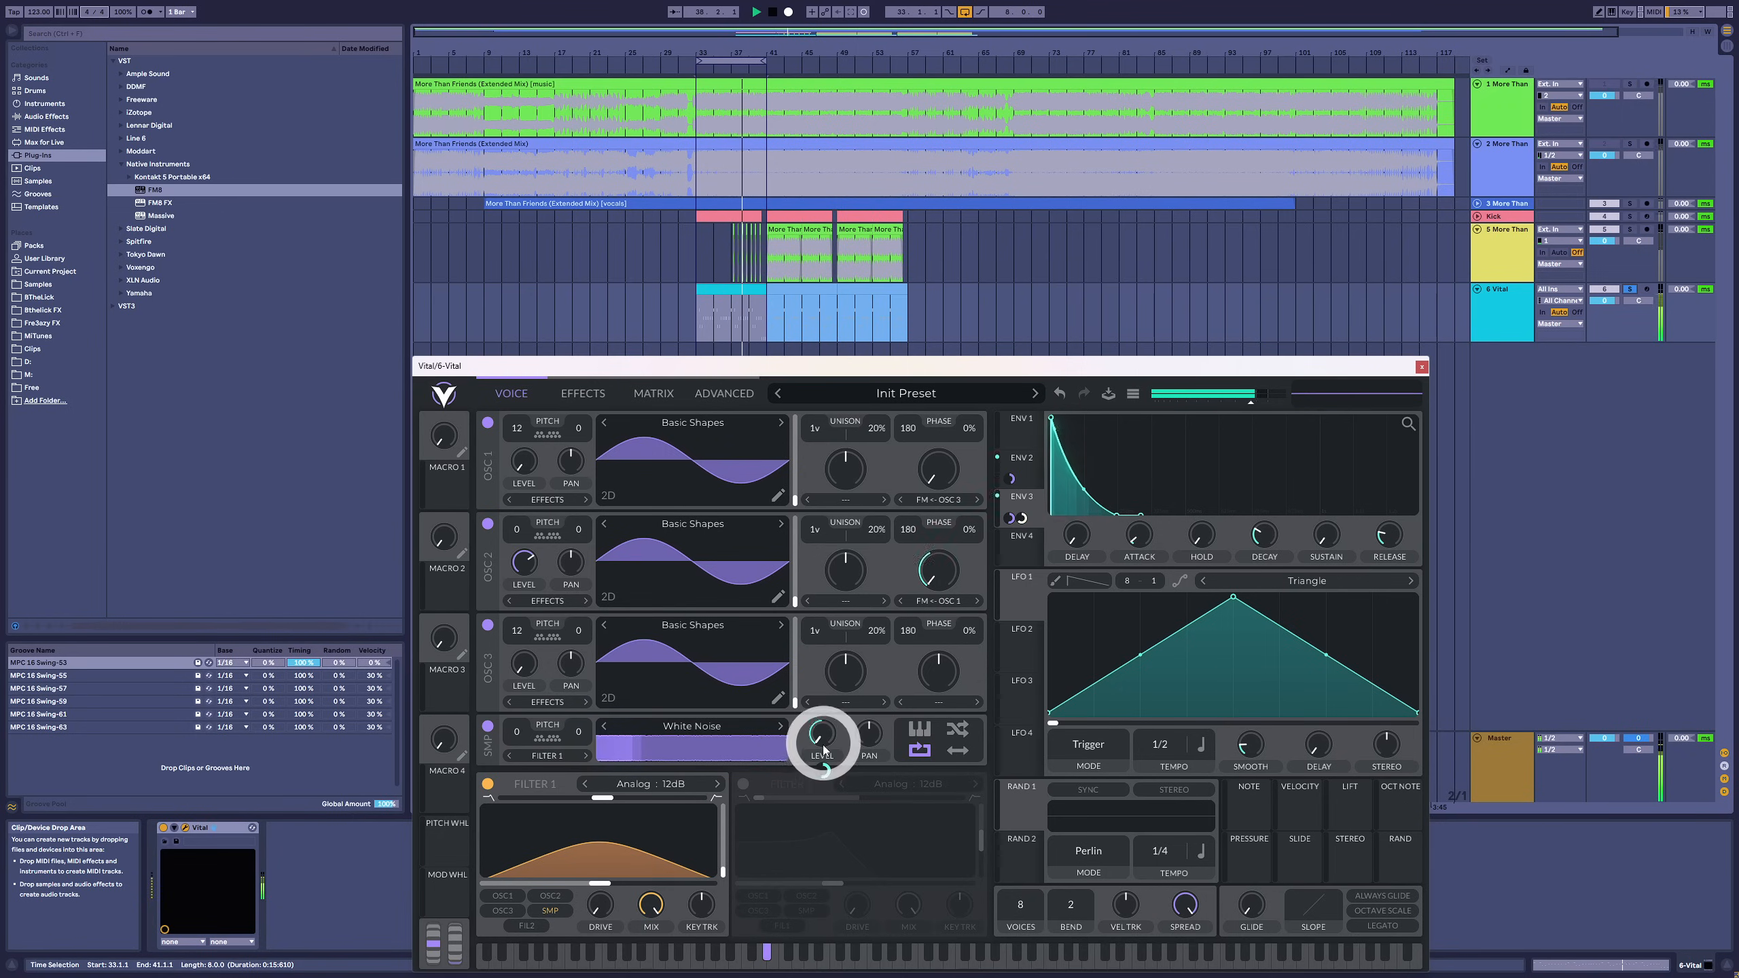
drag(1263, 536, 1263, 548)
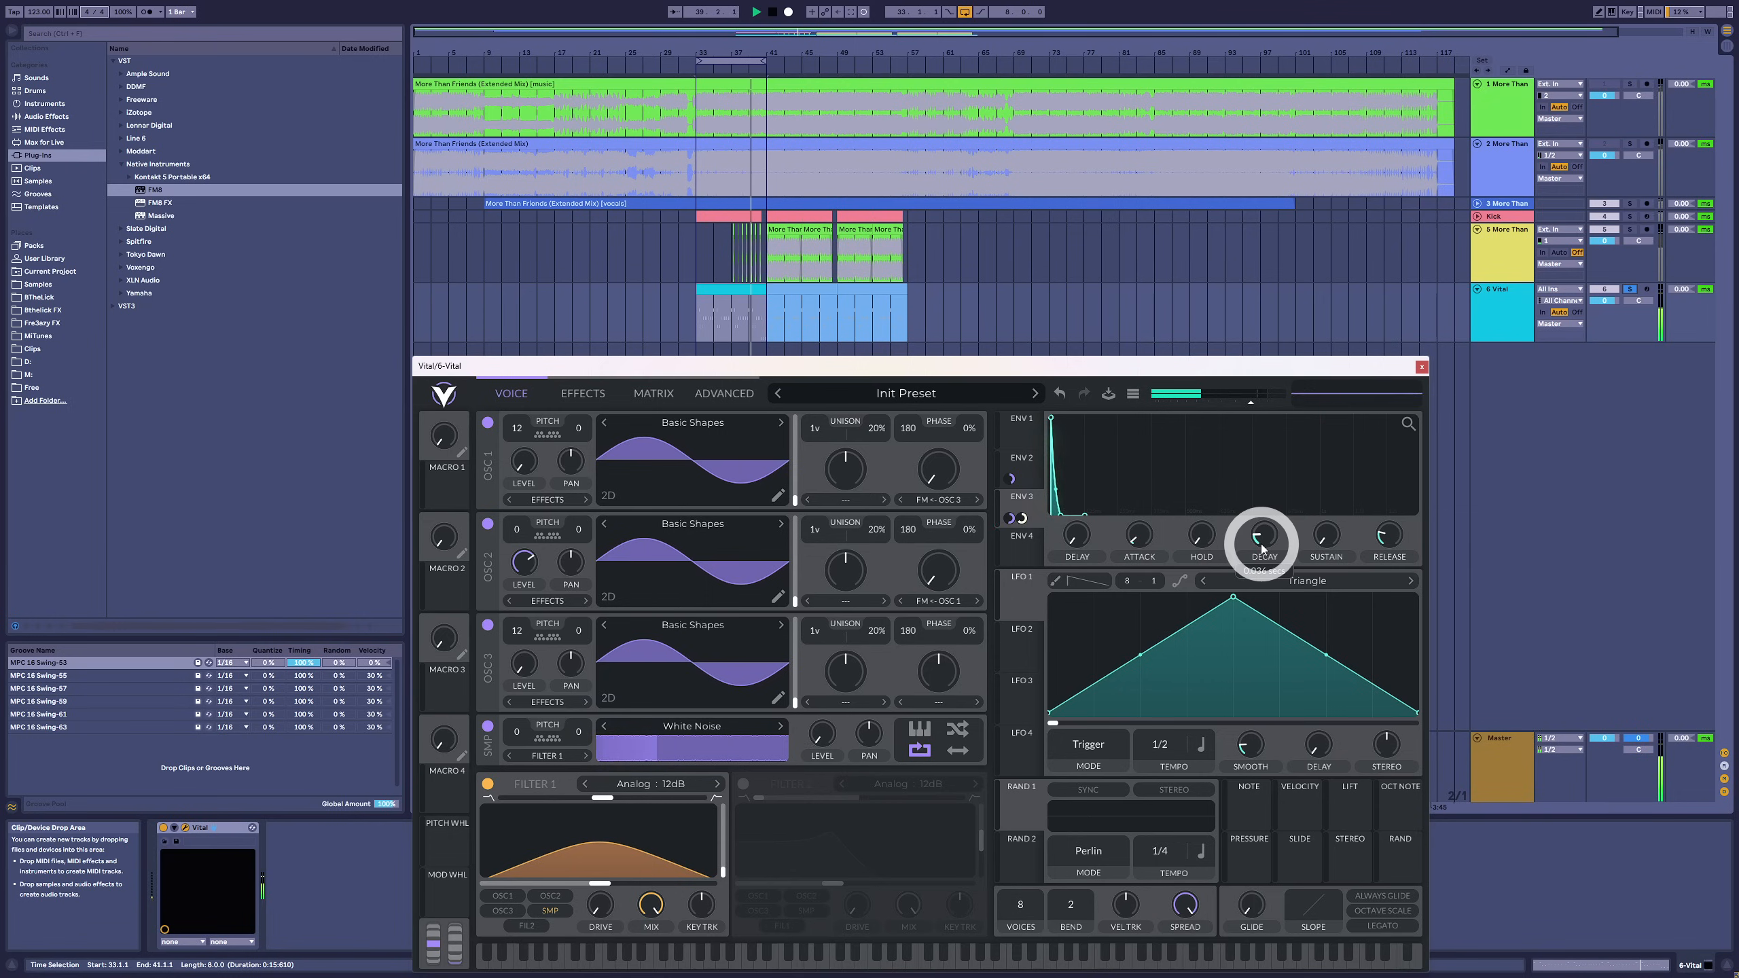
- Assign envelope 3 to oscillator 2's level, adjust its EQ high gain modulation amount, and close the synth window
drag(1022, 517, 517, 556)
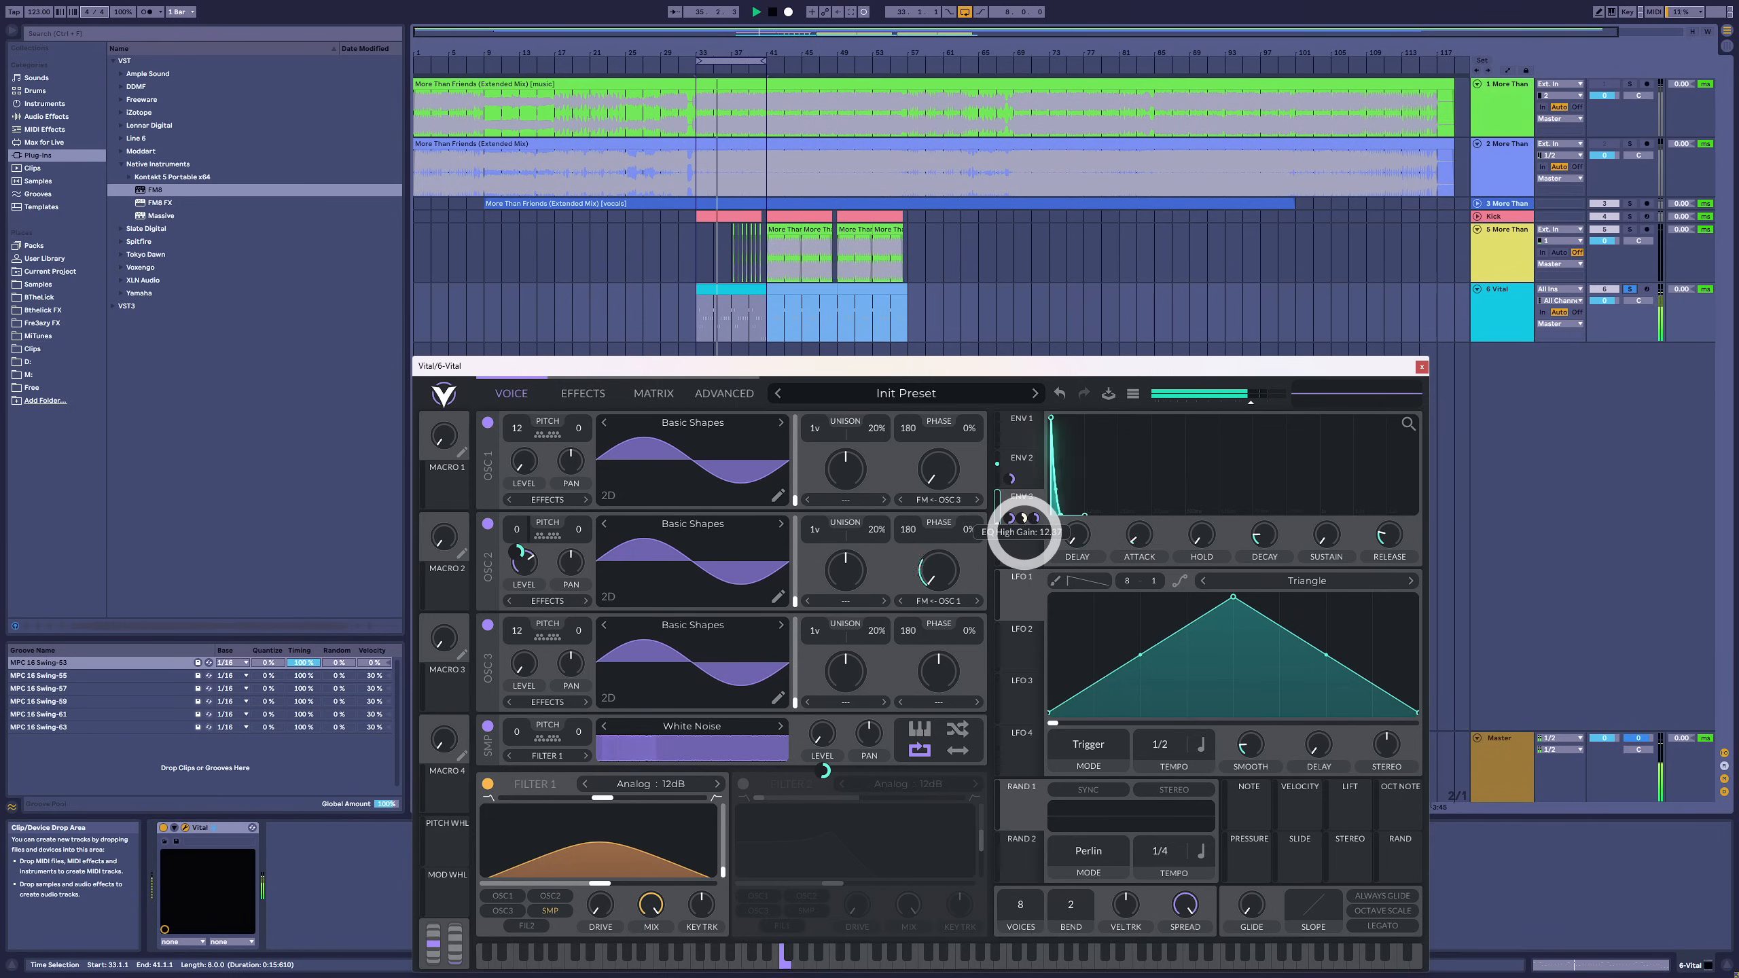
mouse_move(1025, 518)
mouse_down()
mouse_move(1011, 528)
mouse_move(1043, 500)
mouse_move(1014, 527)
mouse_up()
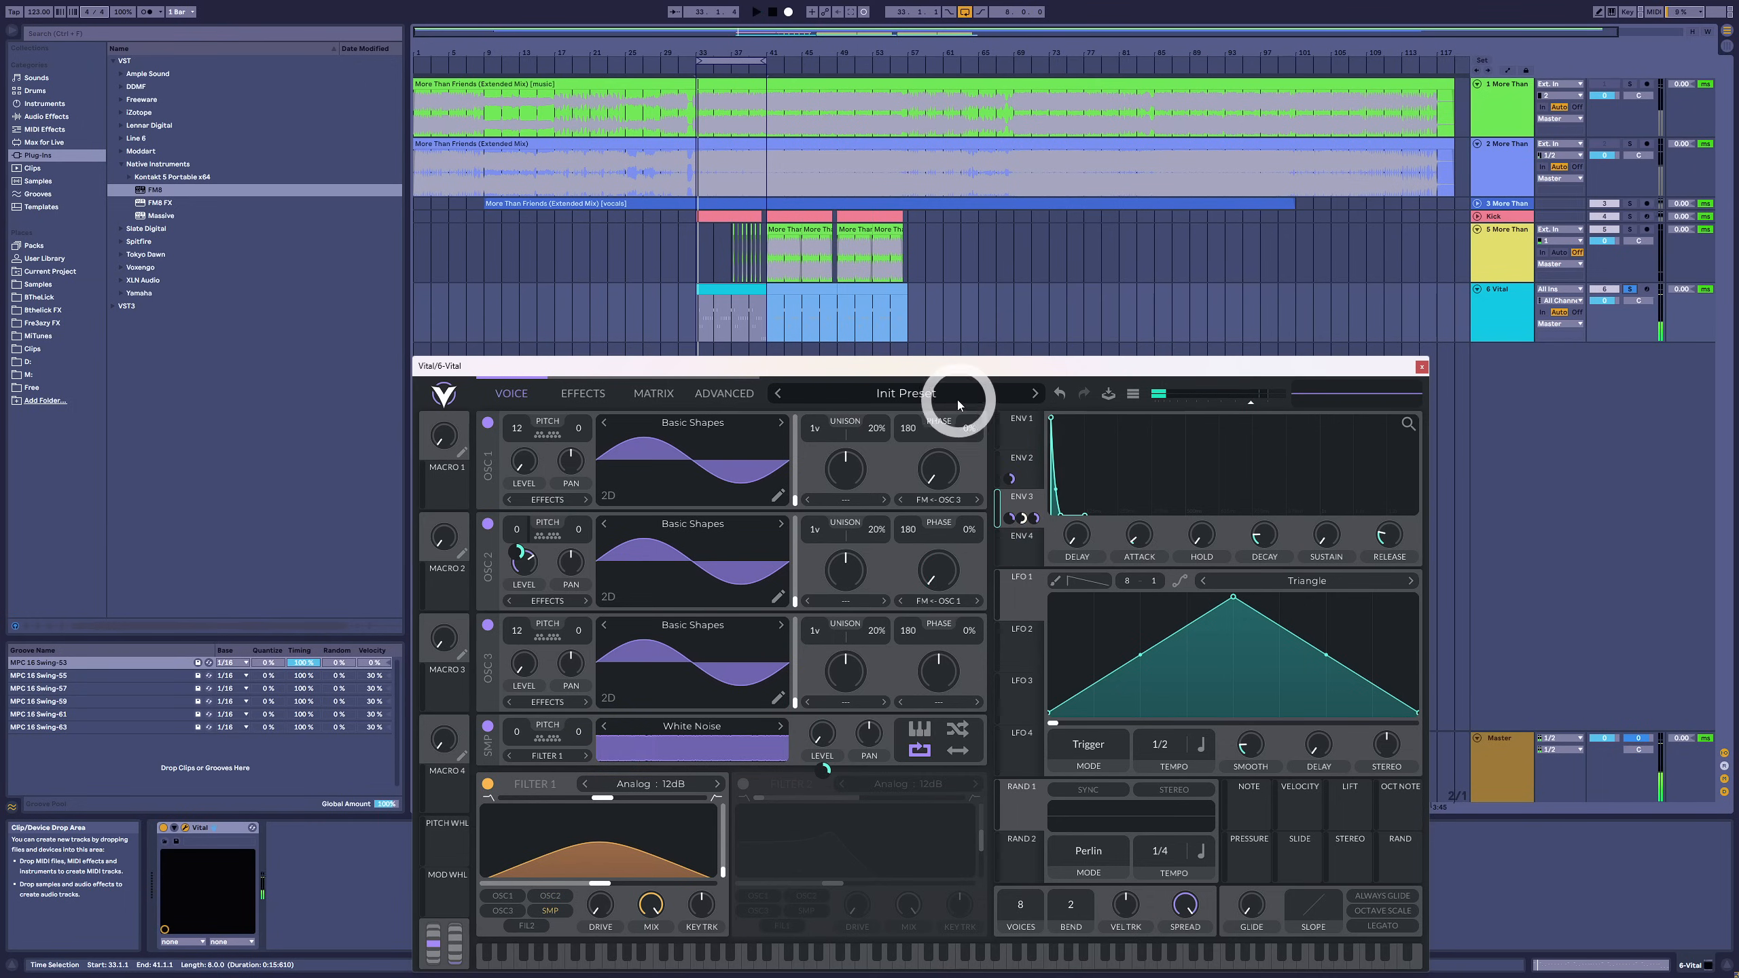
mouse_move(690, 373)
mouse_down()
mouse_move(698, 354)
mouse_move(691, 383)
mouse_up()
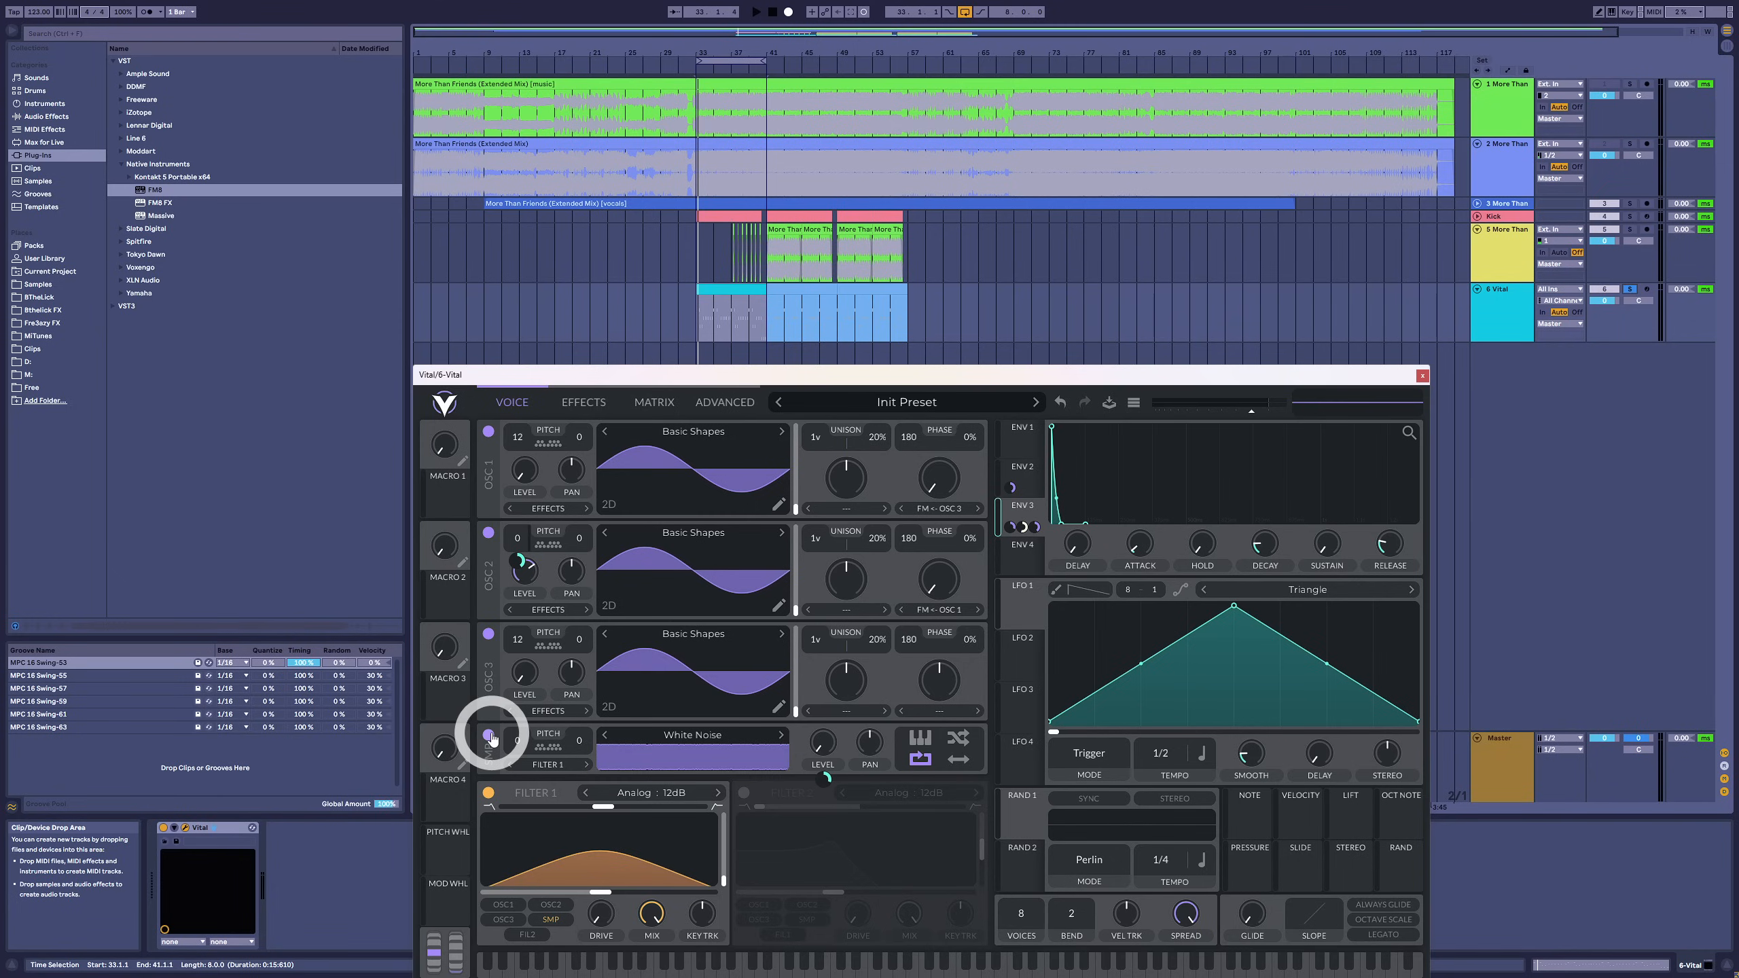
click(1421, 375)
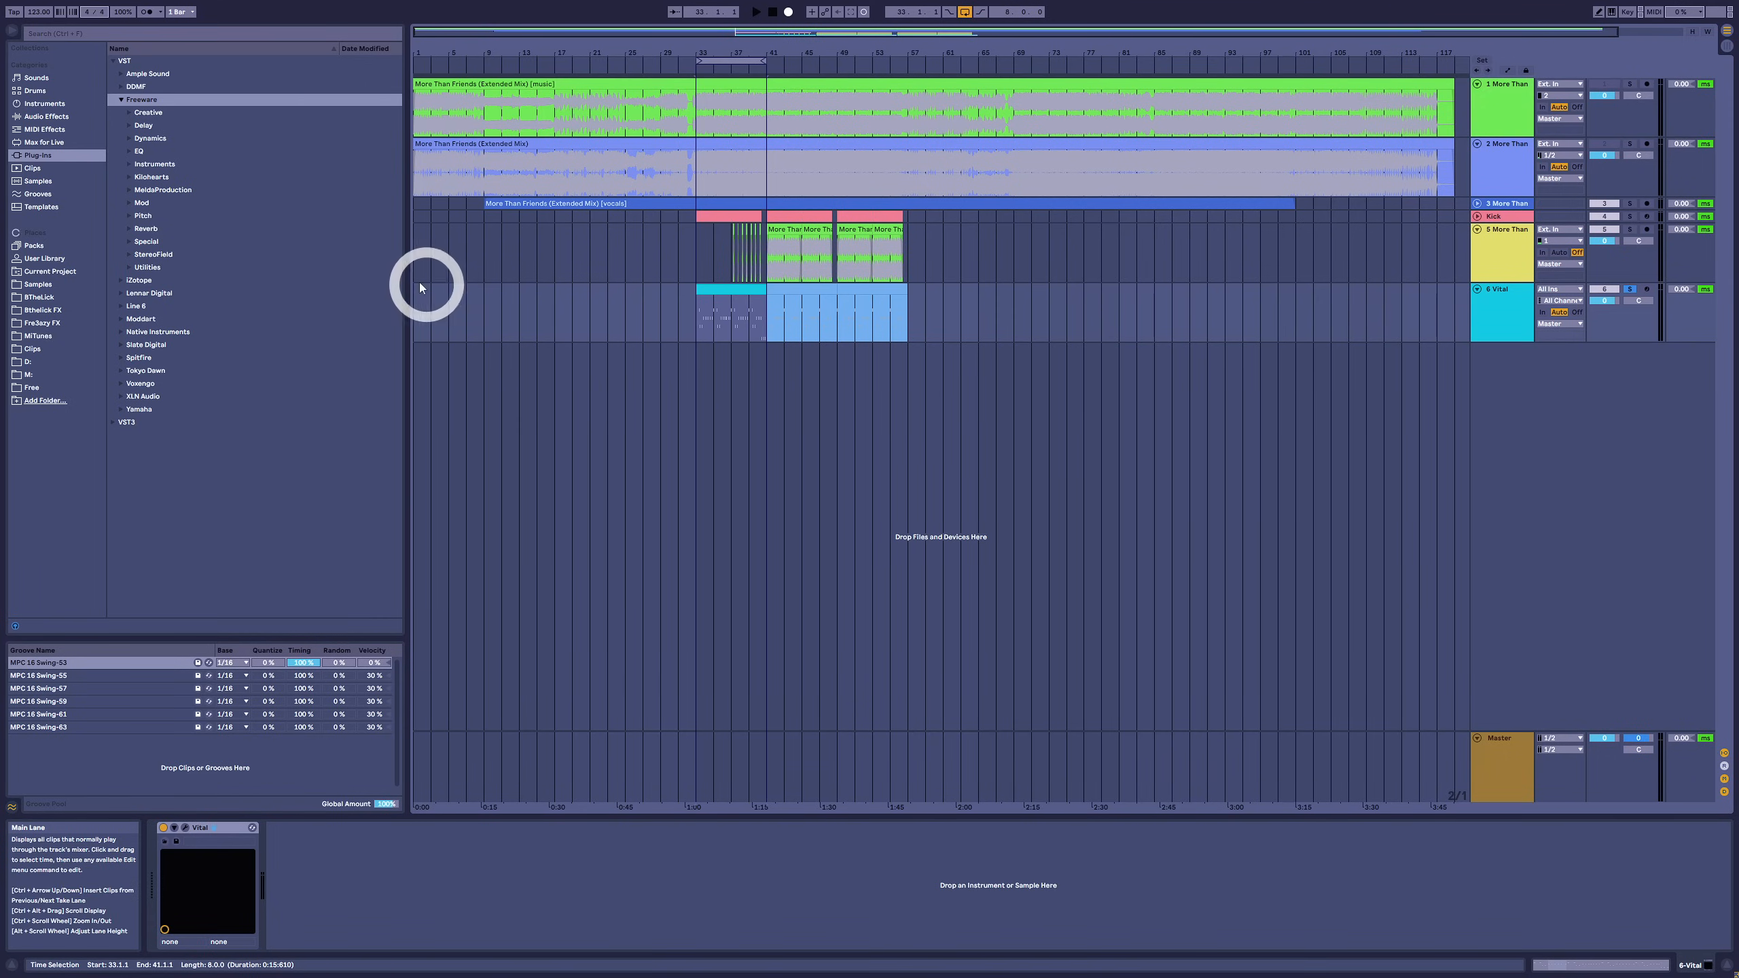
- Search the custom FX folder for "rev" and add the Reverb - ProtoRack preset after Vital on the bass track
click(130, 229)
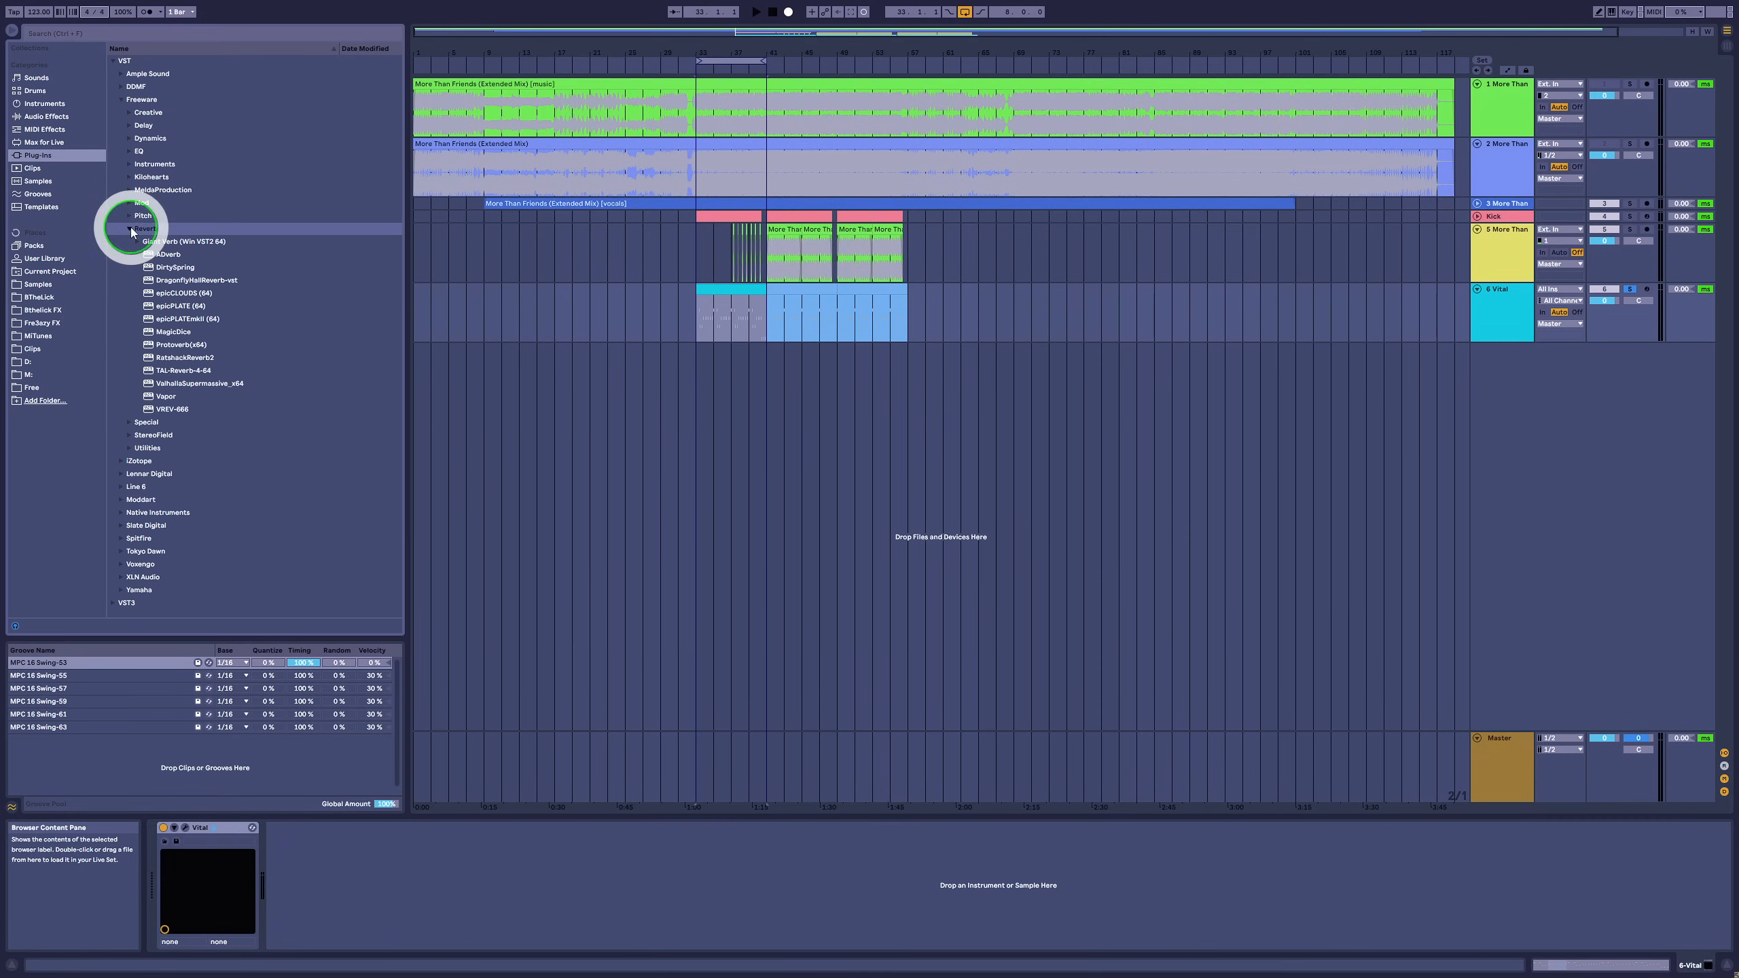
click(55, 320)
click(53, 311)
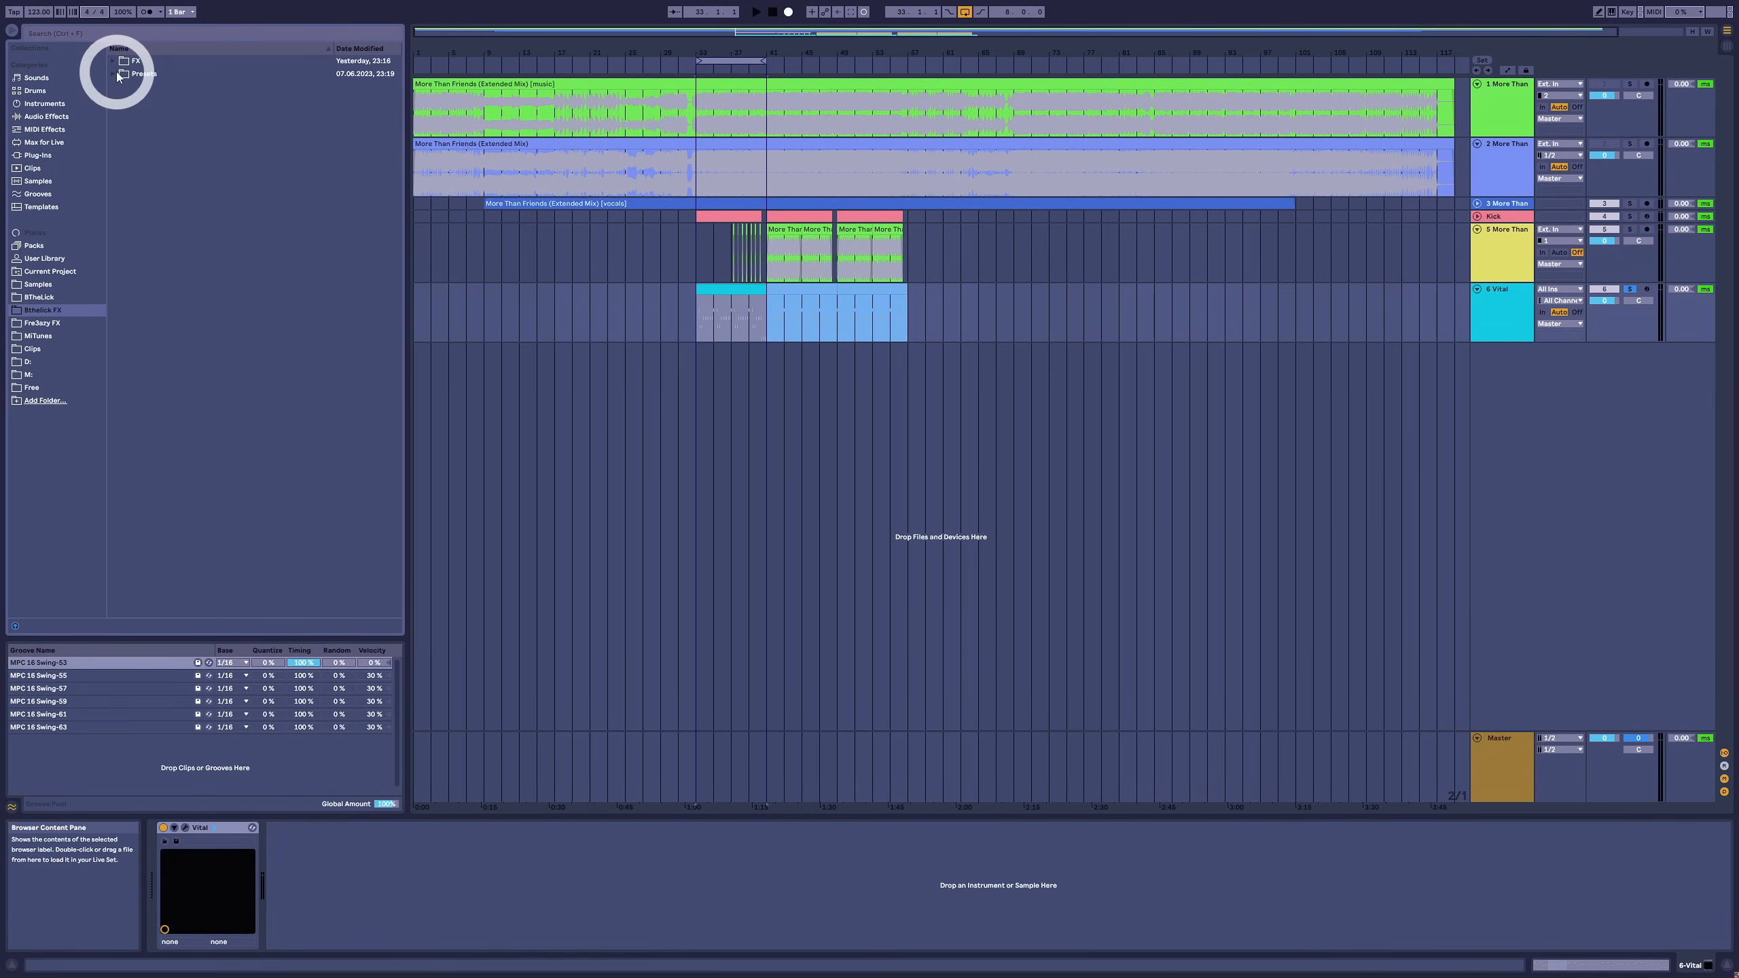
click(112, 62)
click(119, 34)
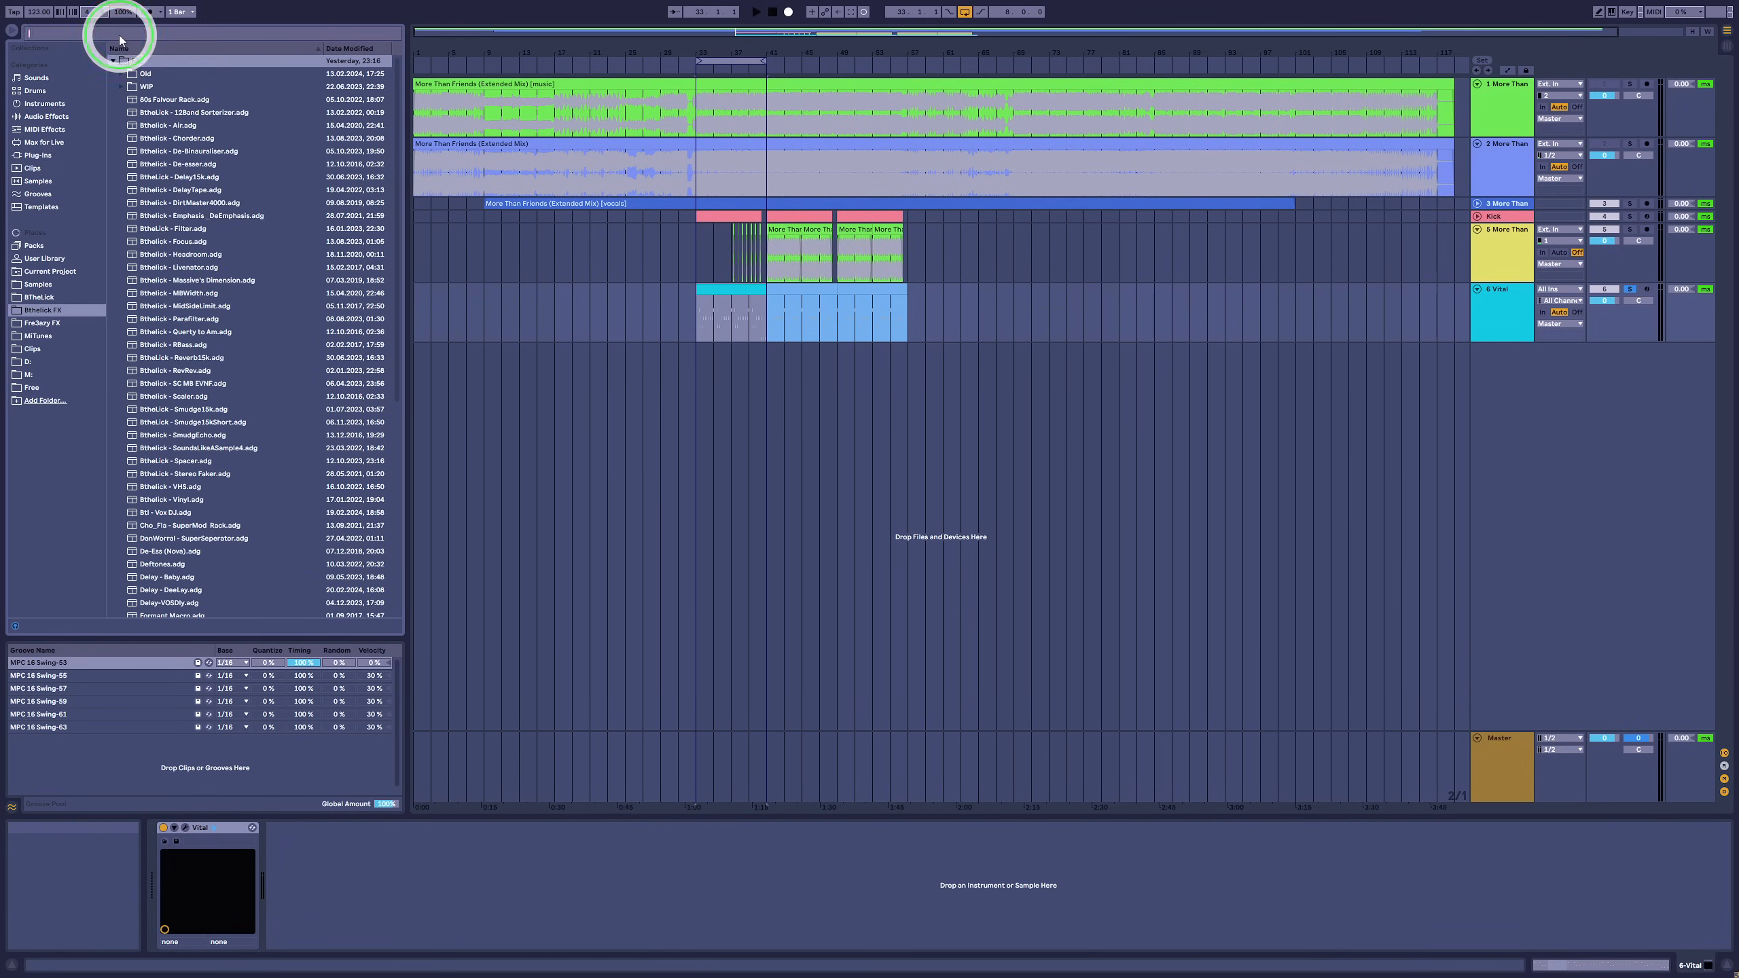
text(rev)
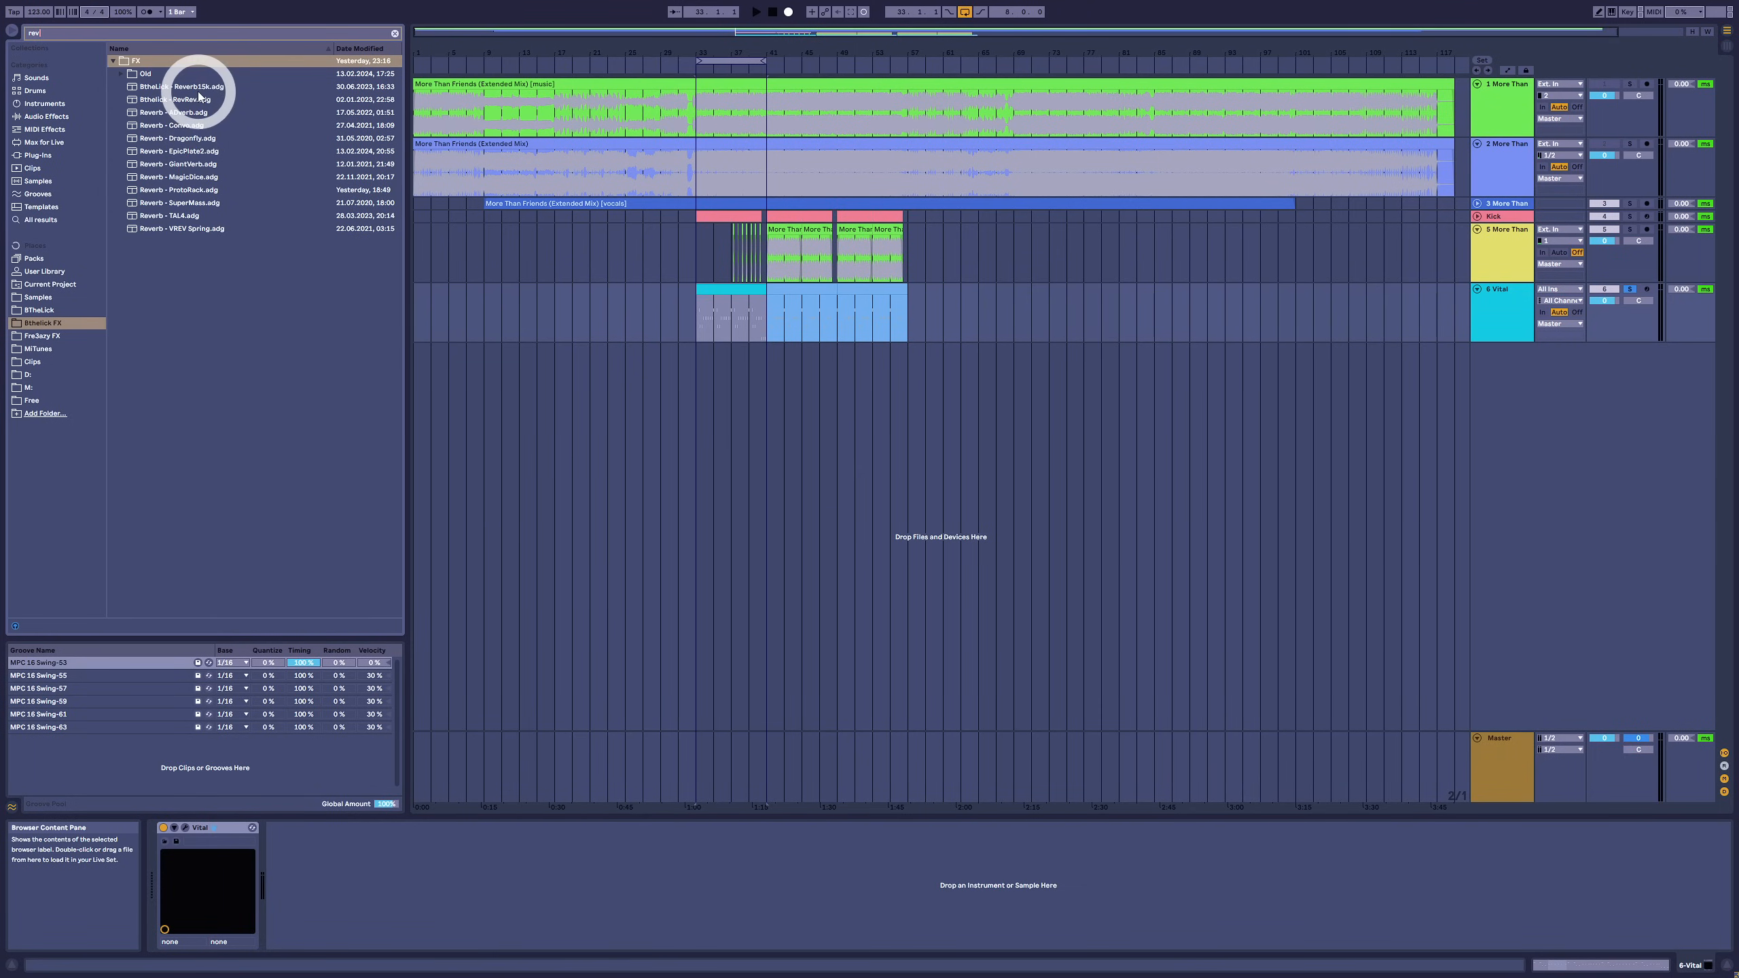
drag(194, 191, 344, 867)
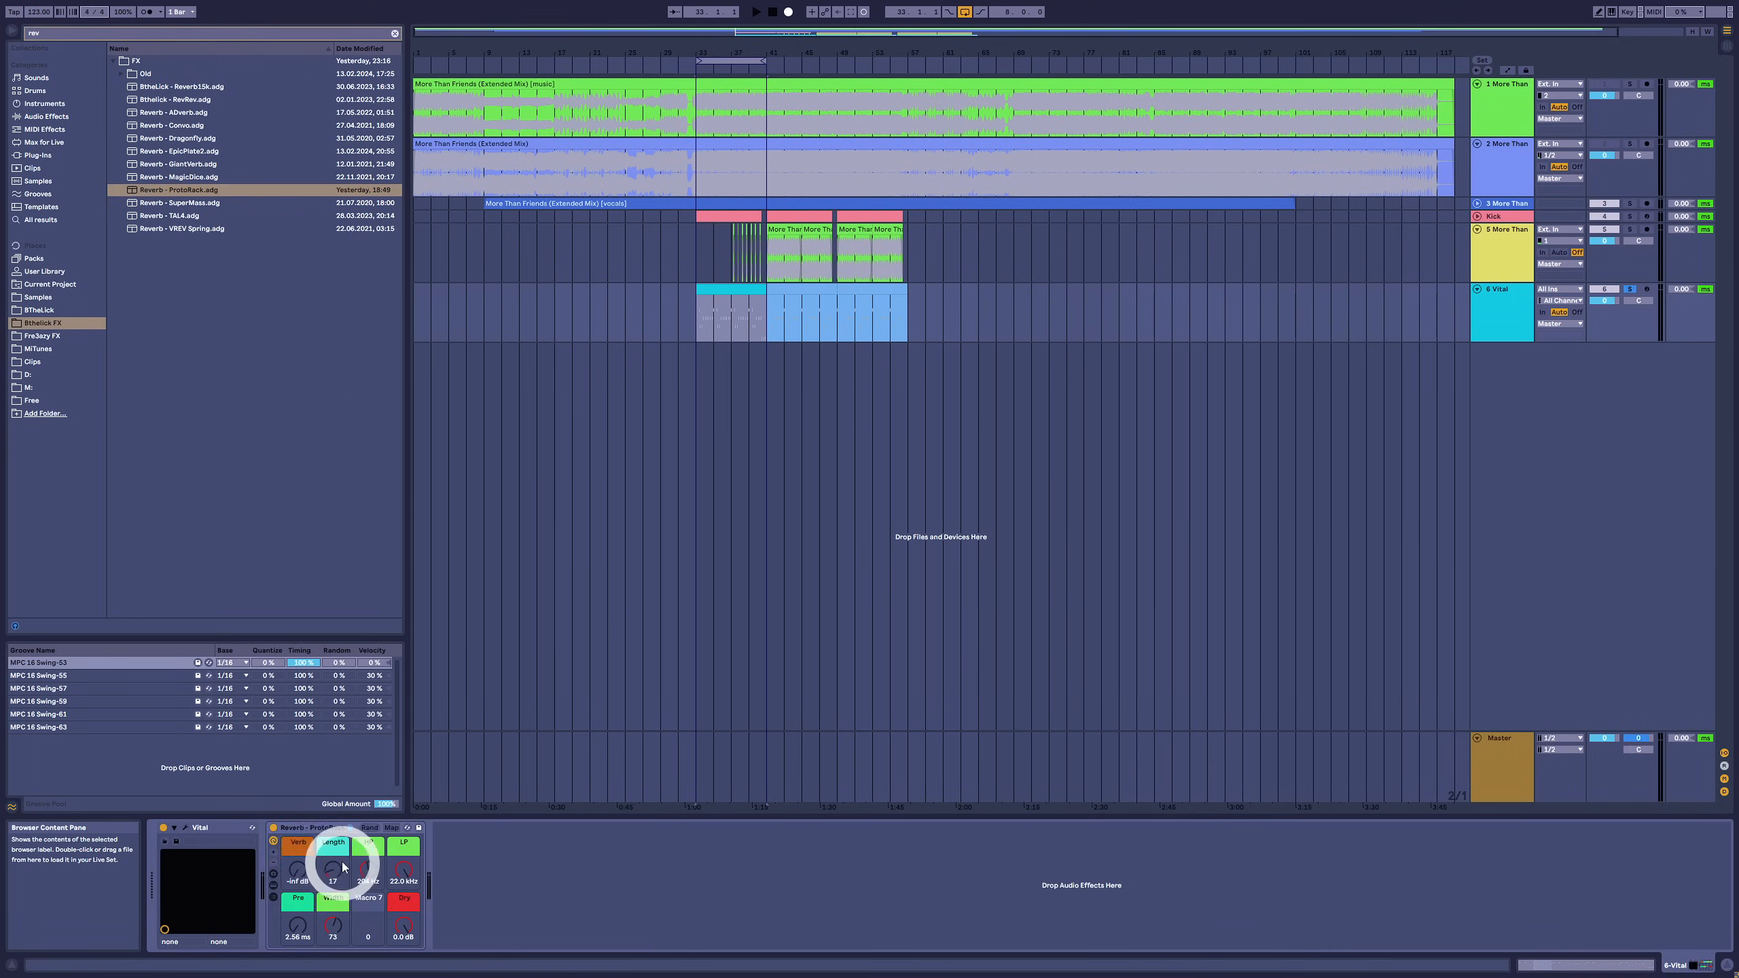
- Open Protoverb inside the reverb rack, set the rack's Length to 44 and Verb to -12.7 dB, comparing with the reverb fully down during playback
click(273, 885)
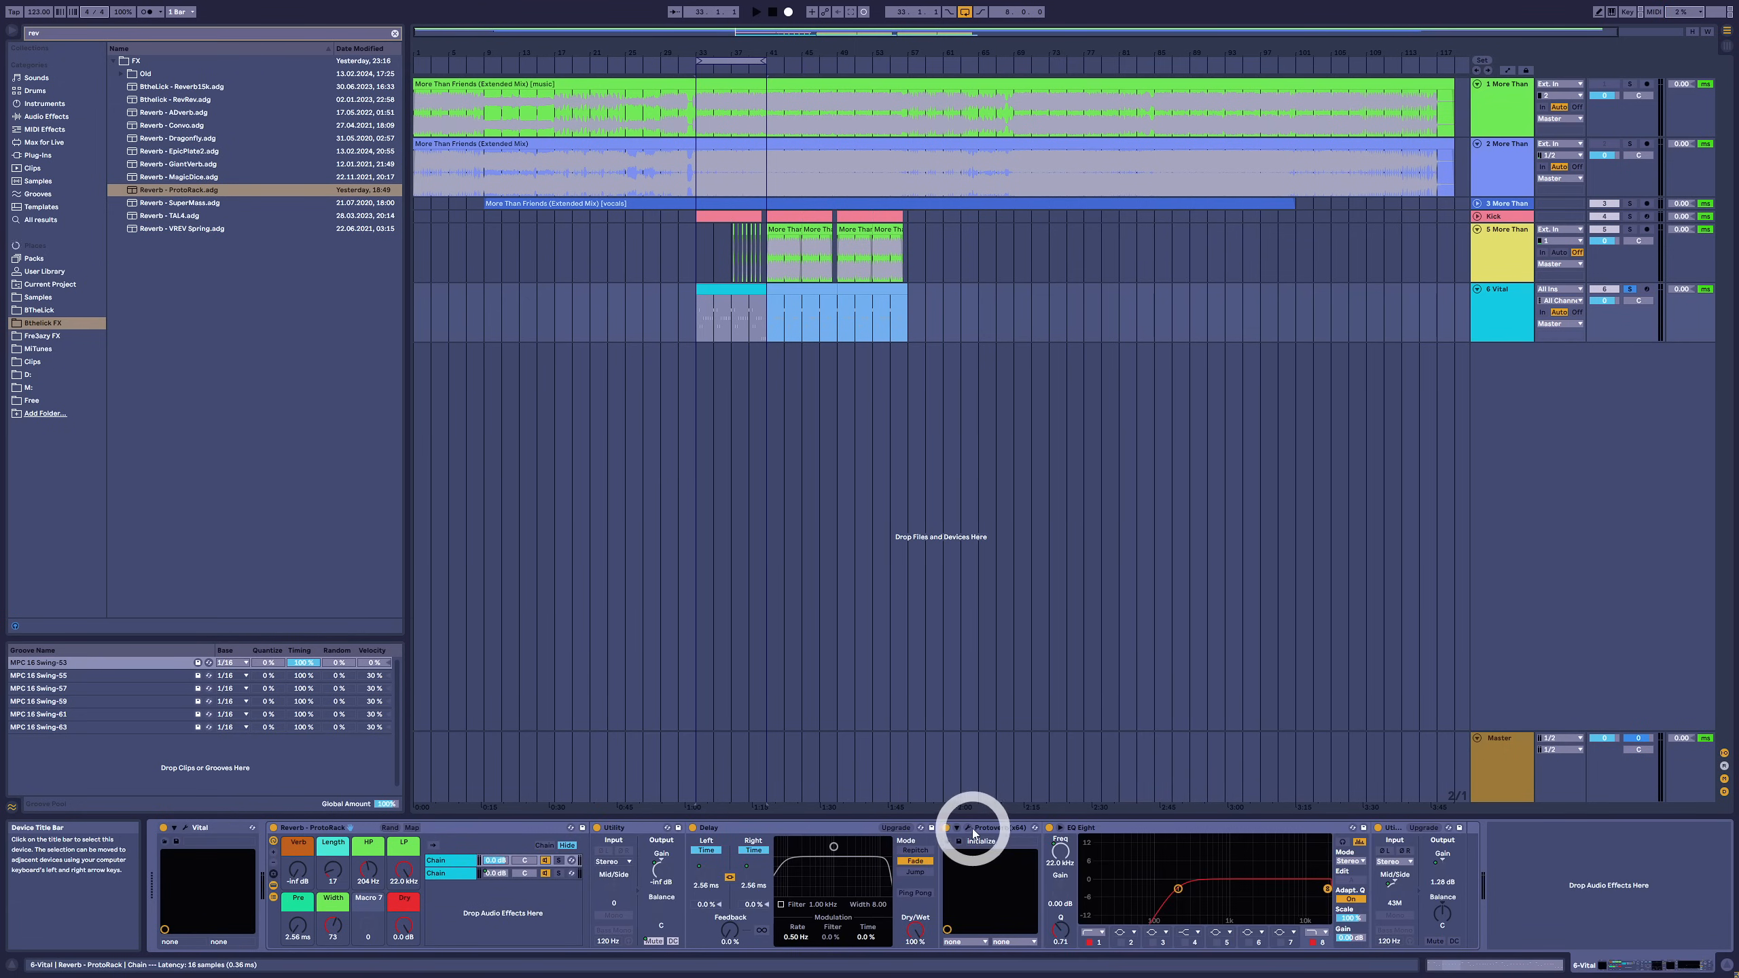
click(969, 829)
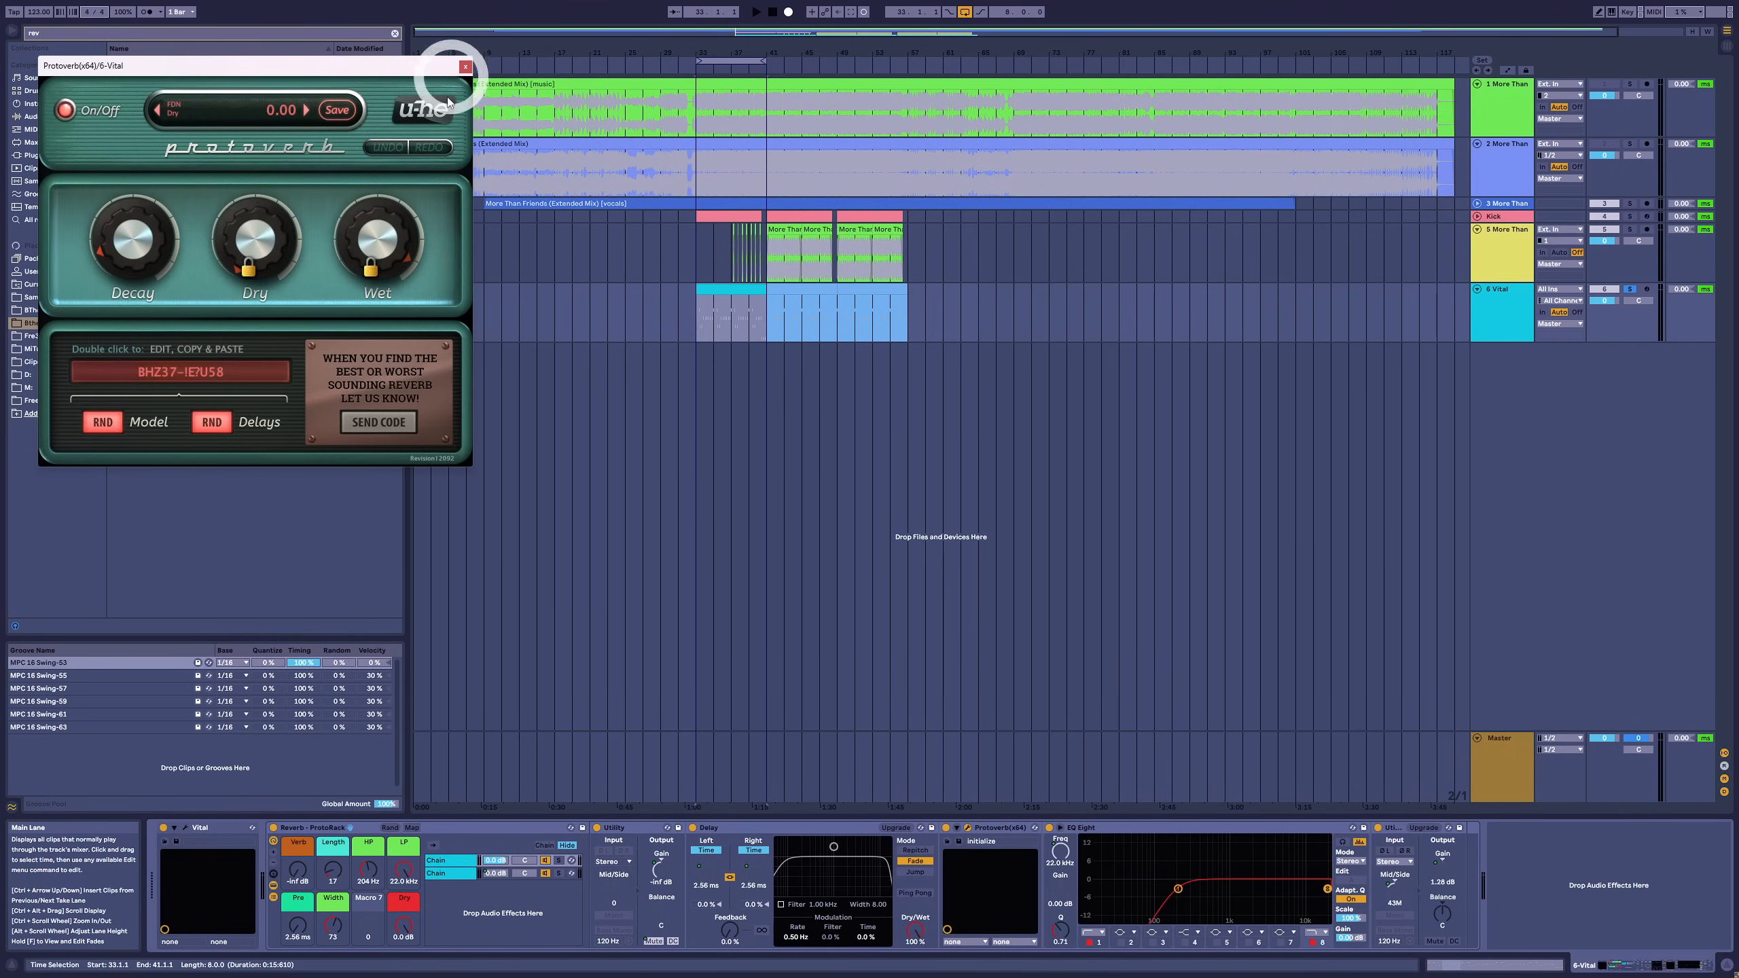
drag(332, 877, 332, 857)
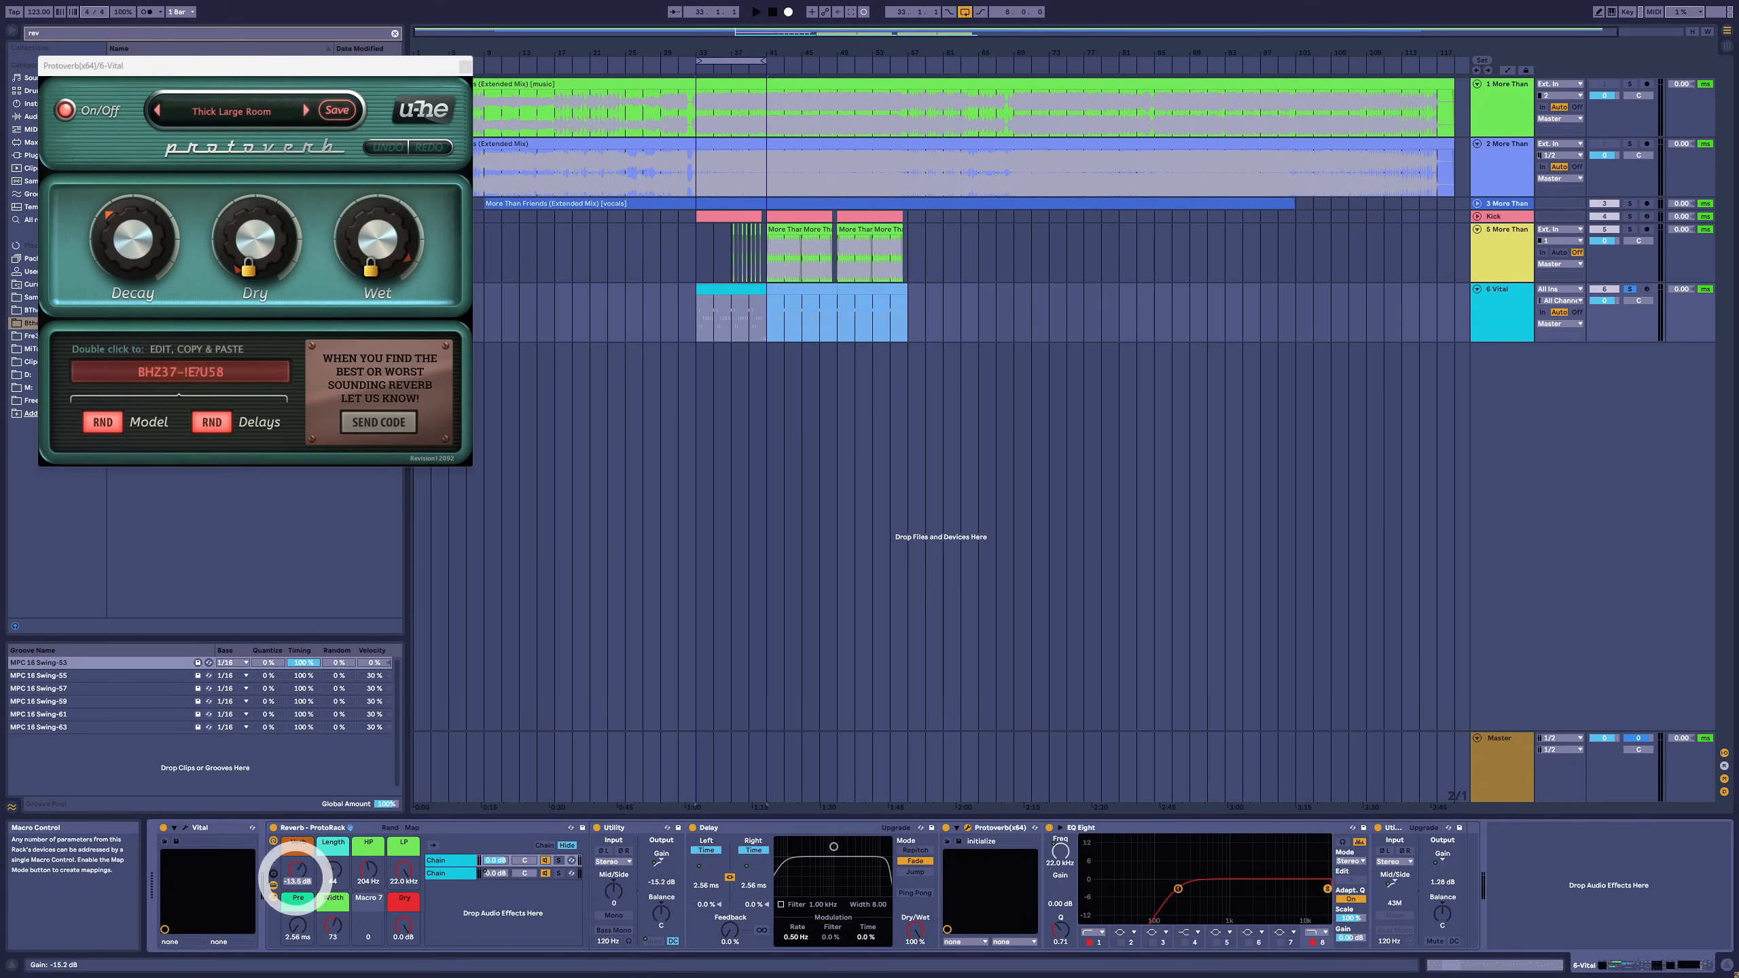
click(724, 289)
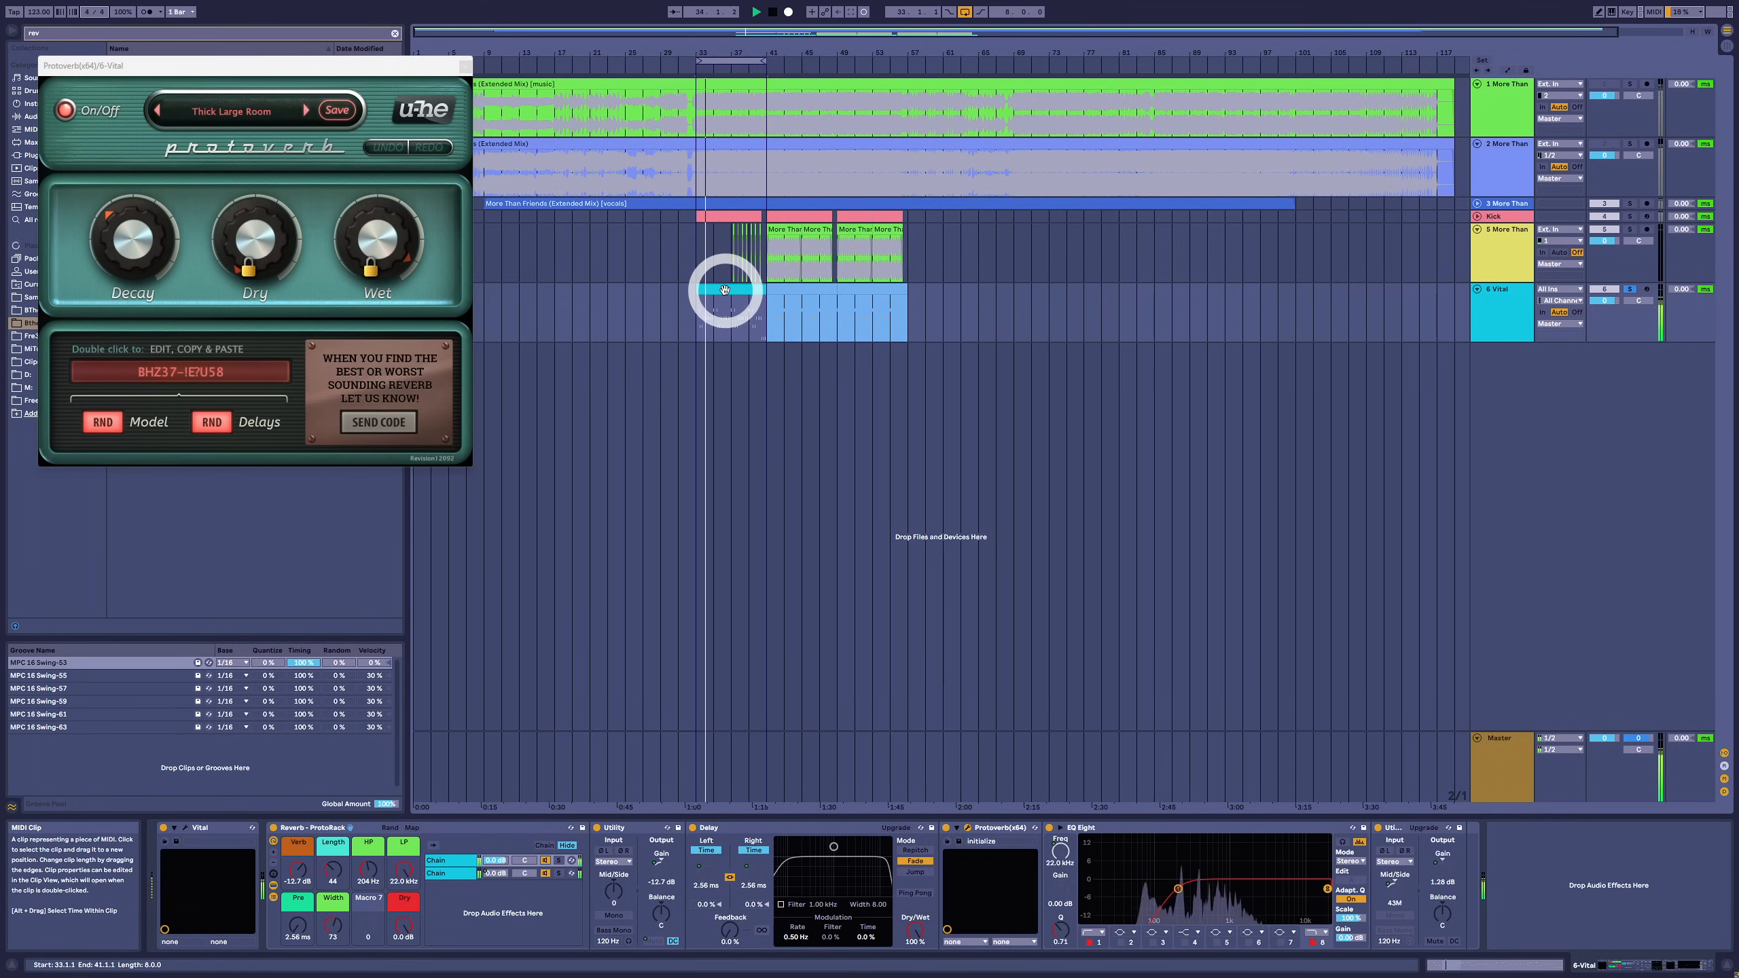
drag(299, 868, 299, 874)
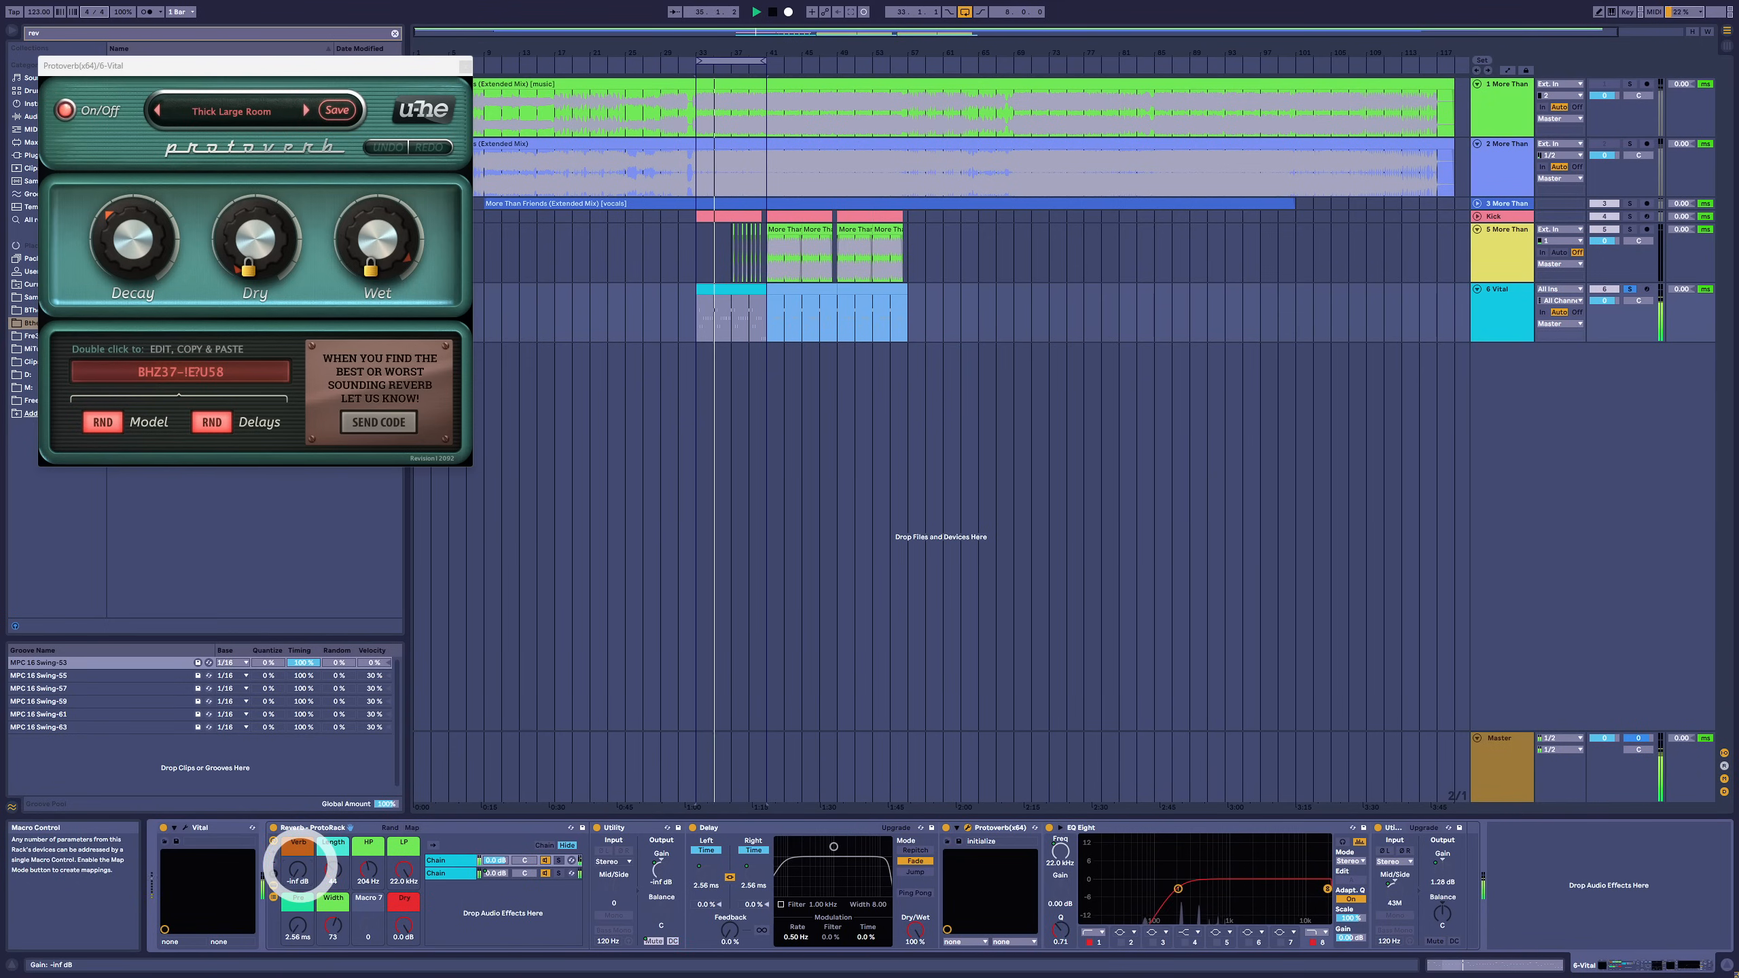
key(ctrl+z)
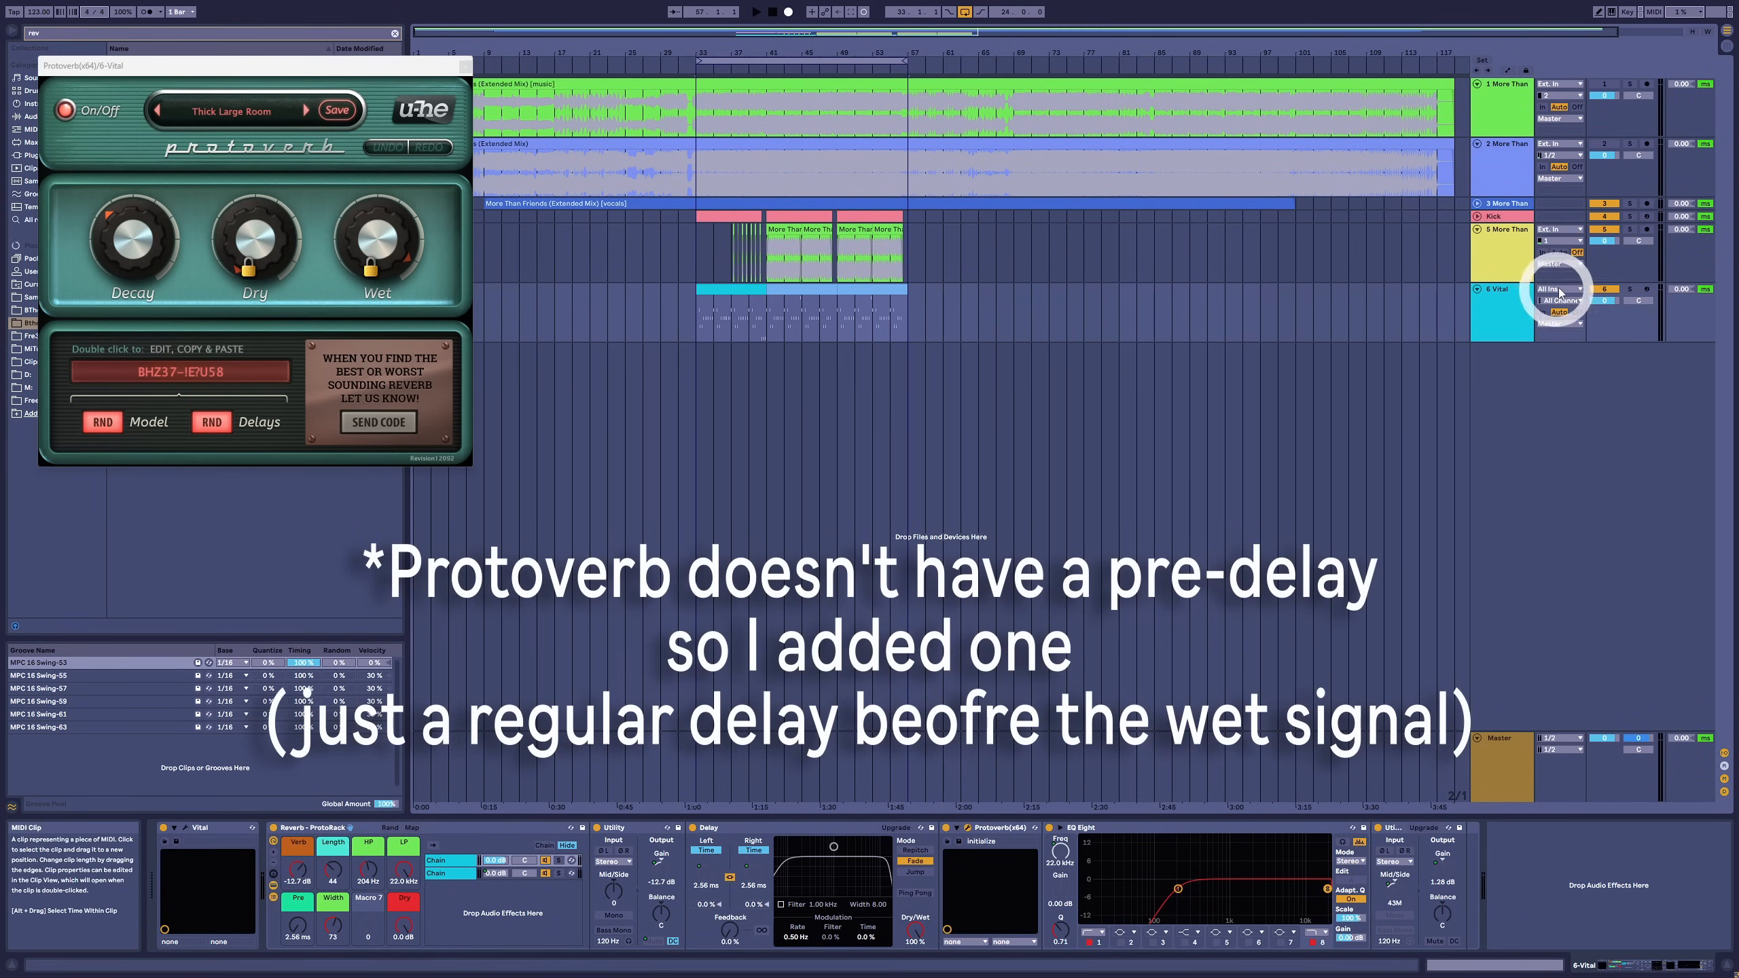
- Solo the bass track and try reverb pre-delays of about 29.1 and 18.9 ms while its clip plays
click(1630, 289)
click(741, 288)
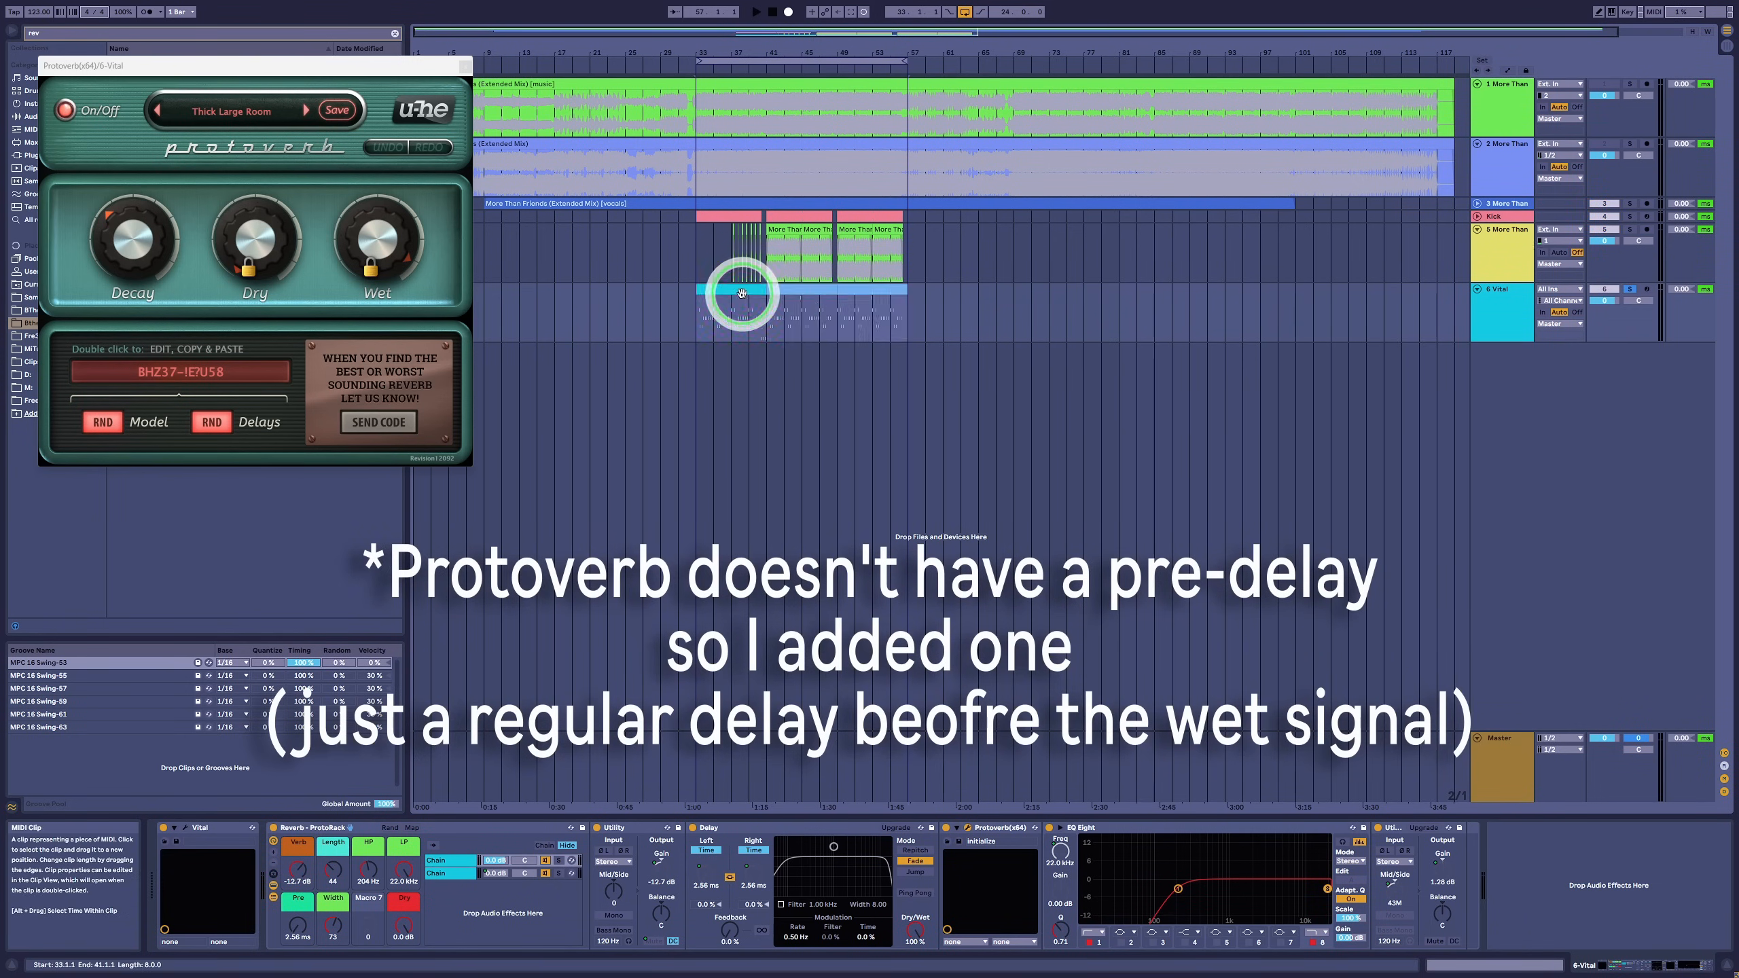
key(space)
drag(305, 927, 303, 918)
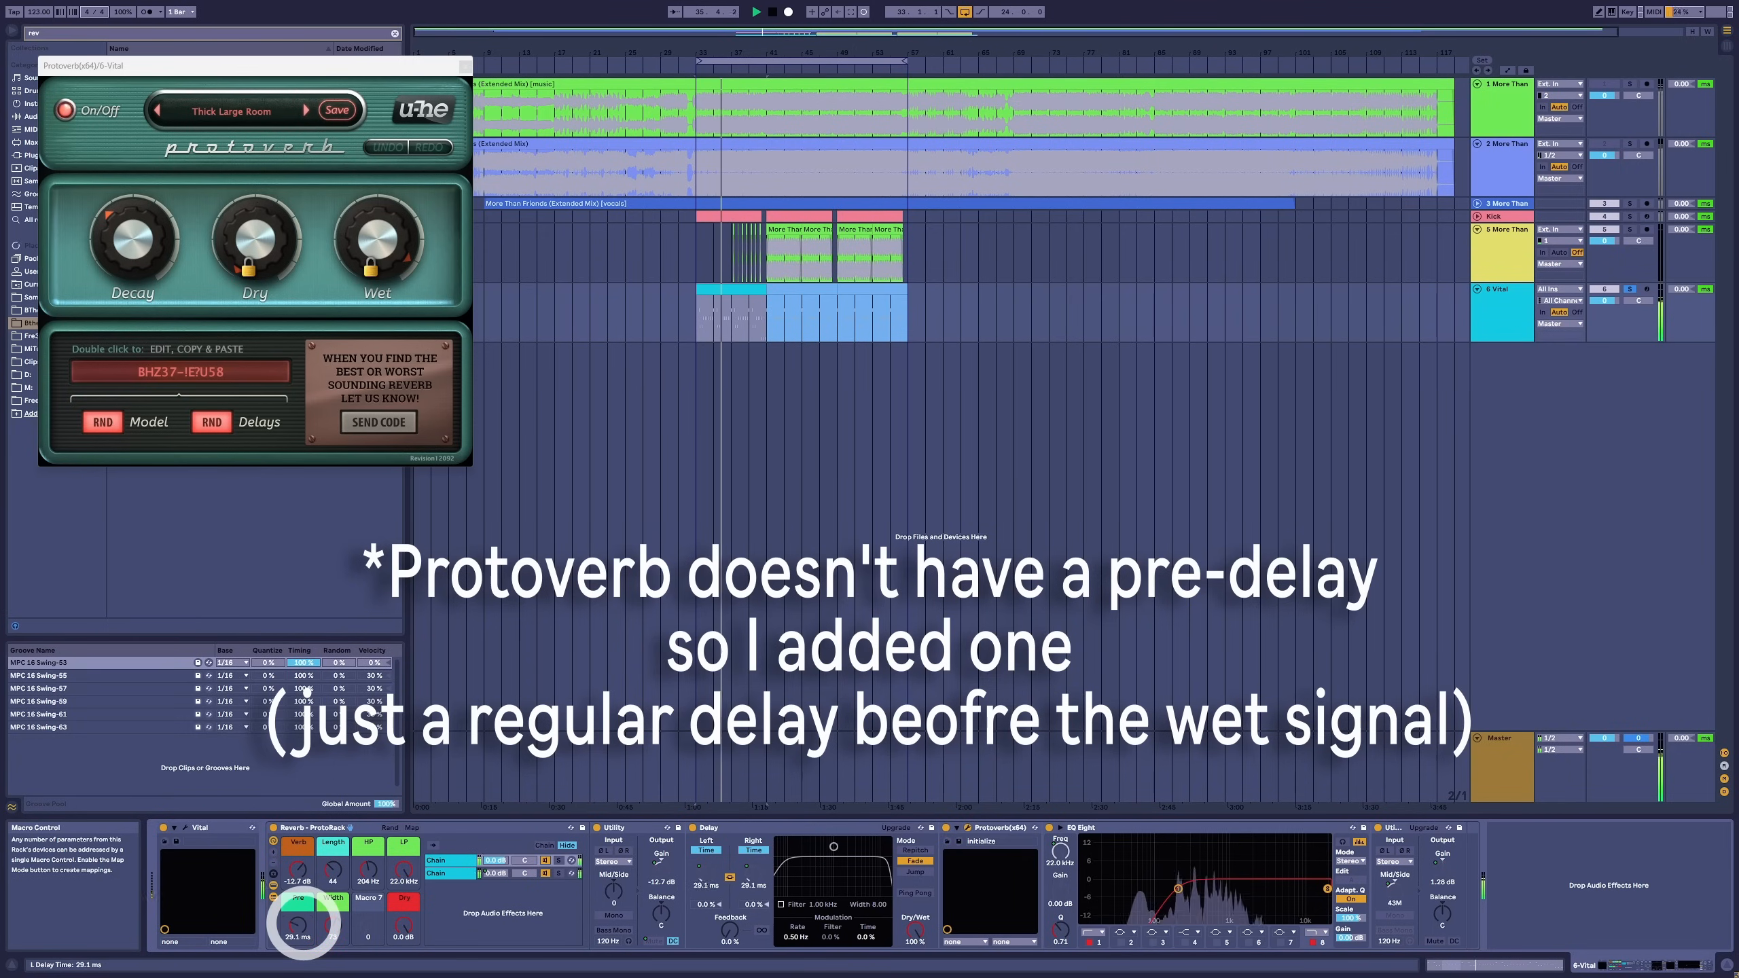
drag(303, 923, 303, 926)
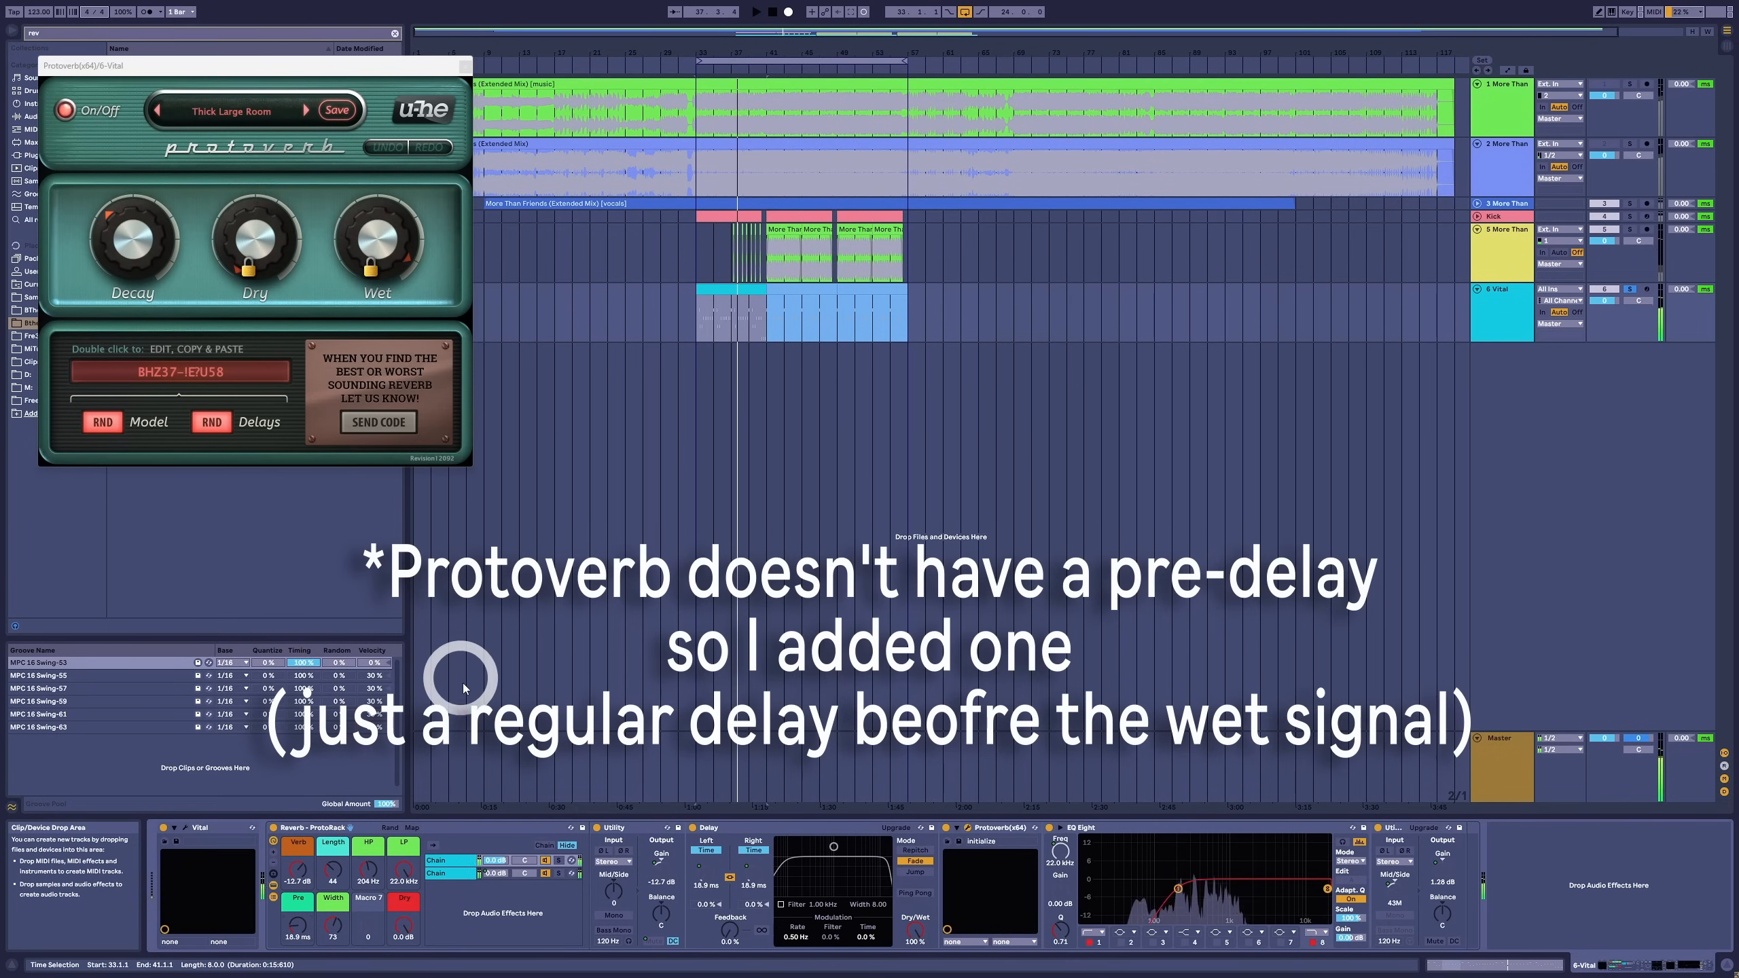
- Unsolo the bass, play it with the other tracks, and set the reverb's Pre to 22 ms and Verb to -13.8 dB
click(1631, 289)
click(734, 211)
key(space)
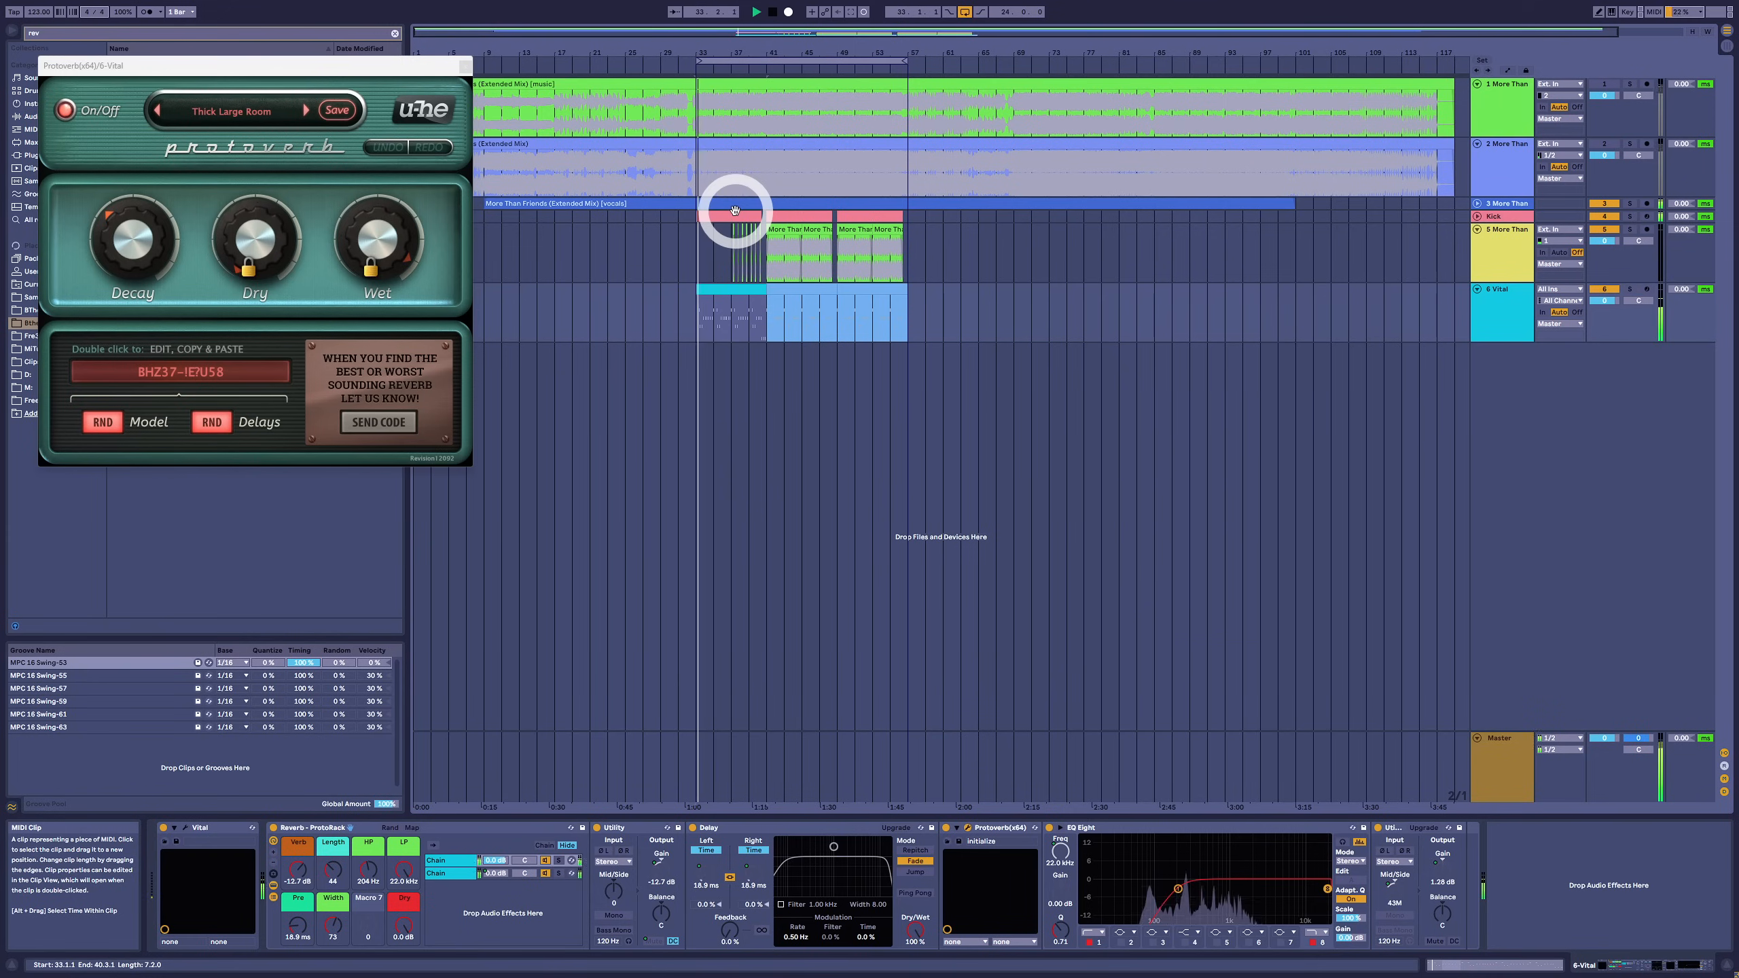
drag(298, 932, 298, 927)
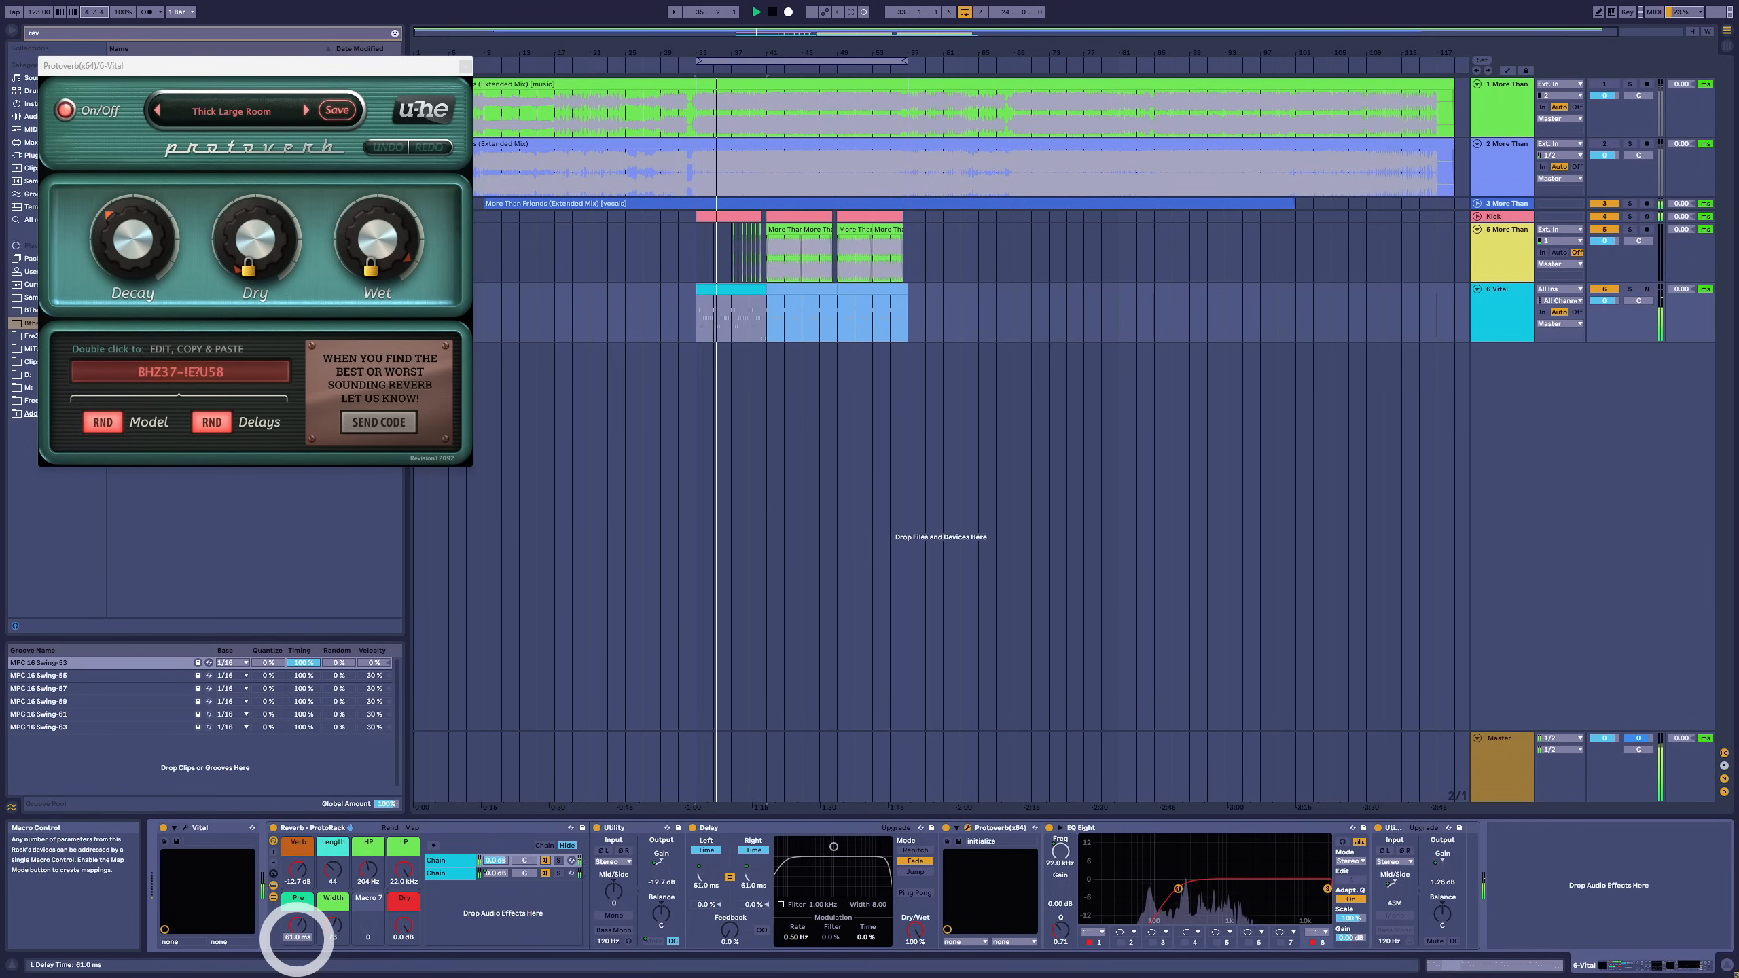
drag(297, 938, 296, 937)
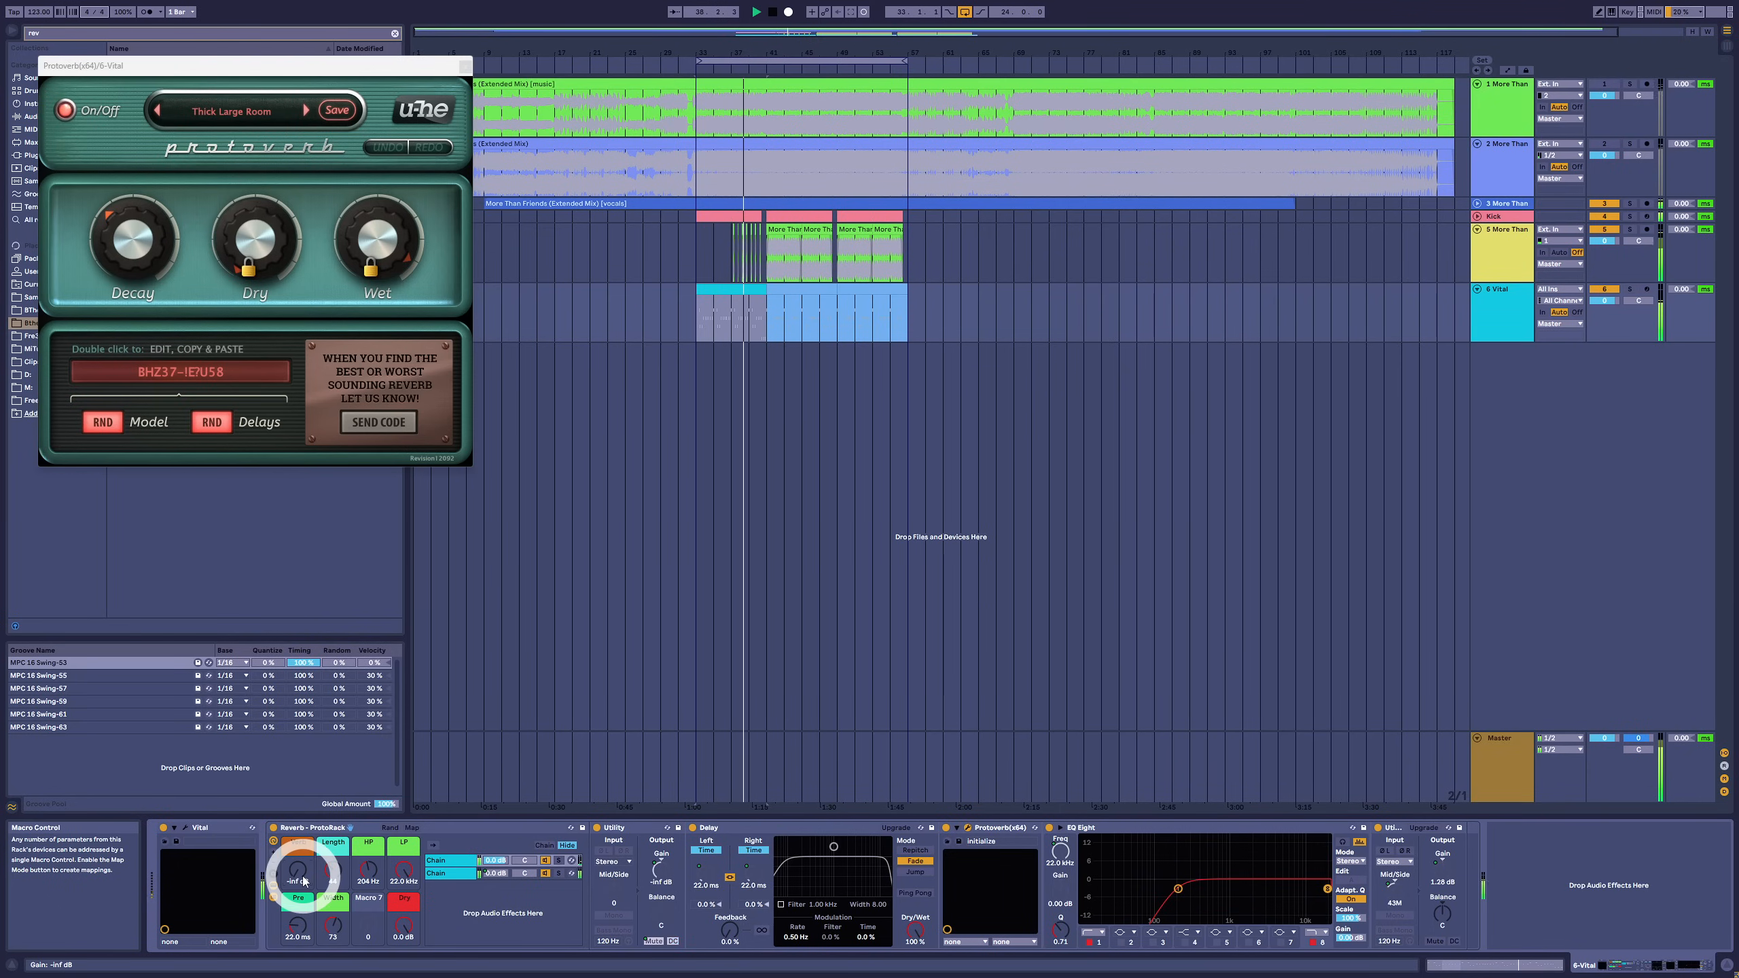
drag(305, 881, 303, 878)
- Search the custom FX folder for "delay" and insert the Delay - DeeLay preset between Vital and the reverb rack
click(54, 34)
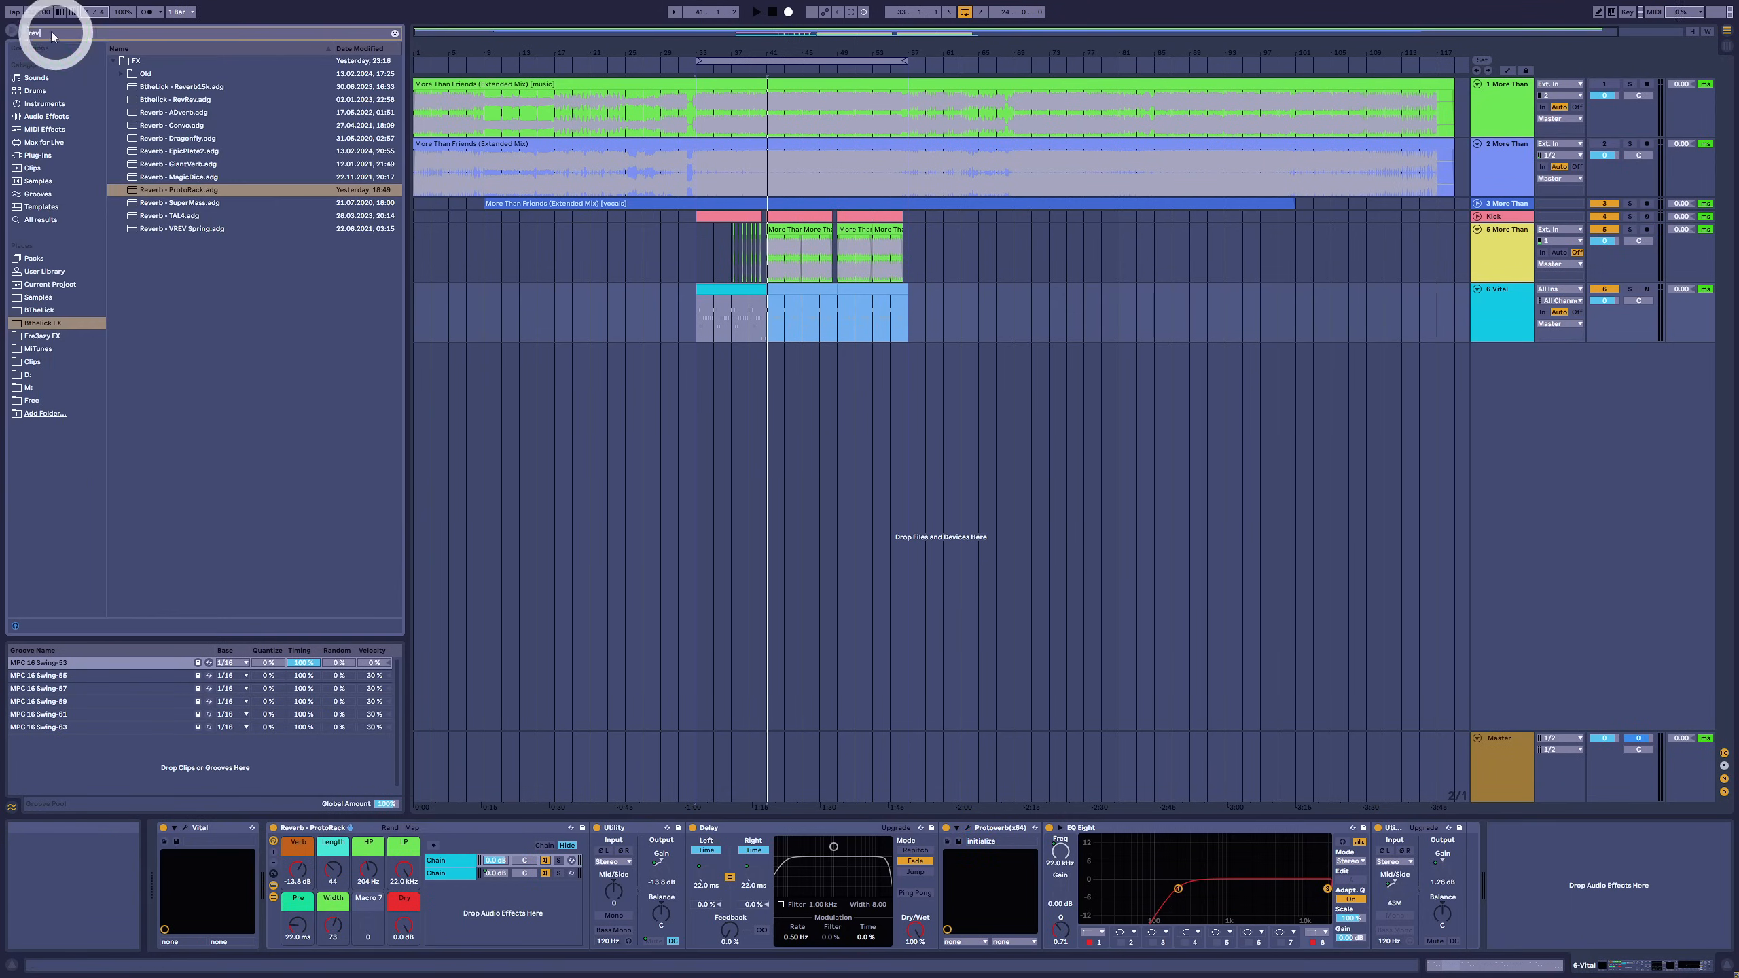
text(delay)
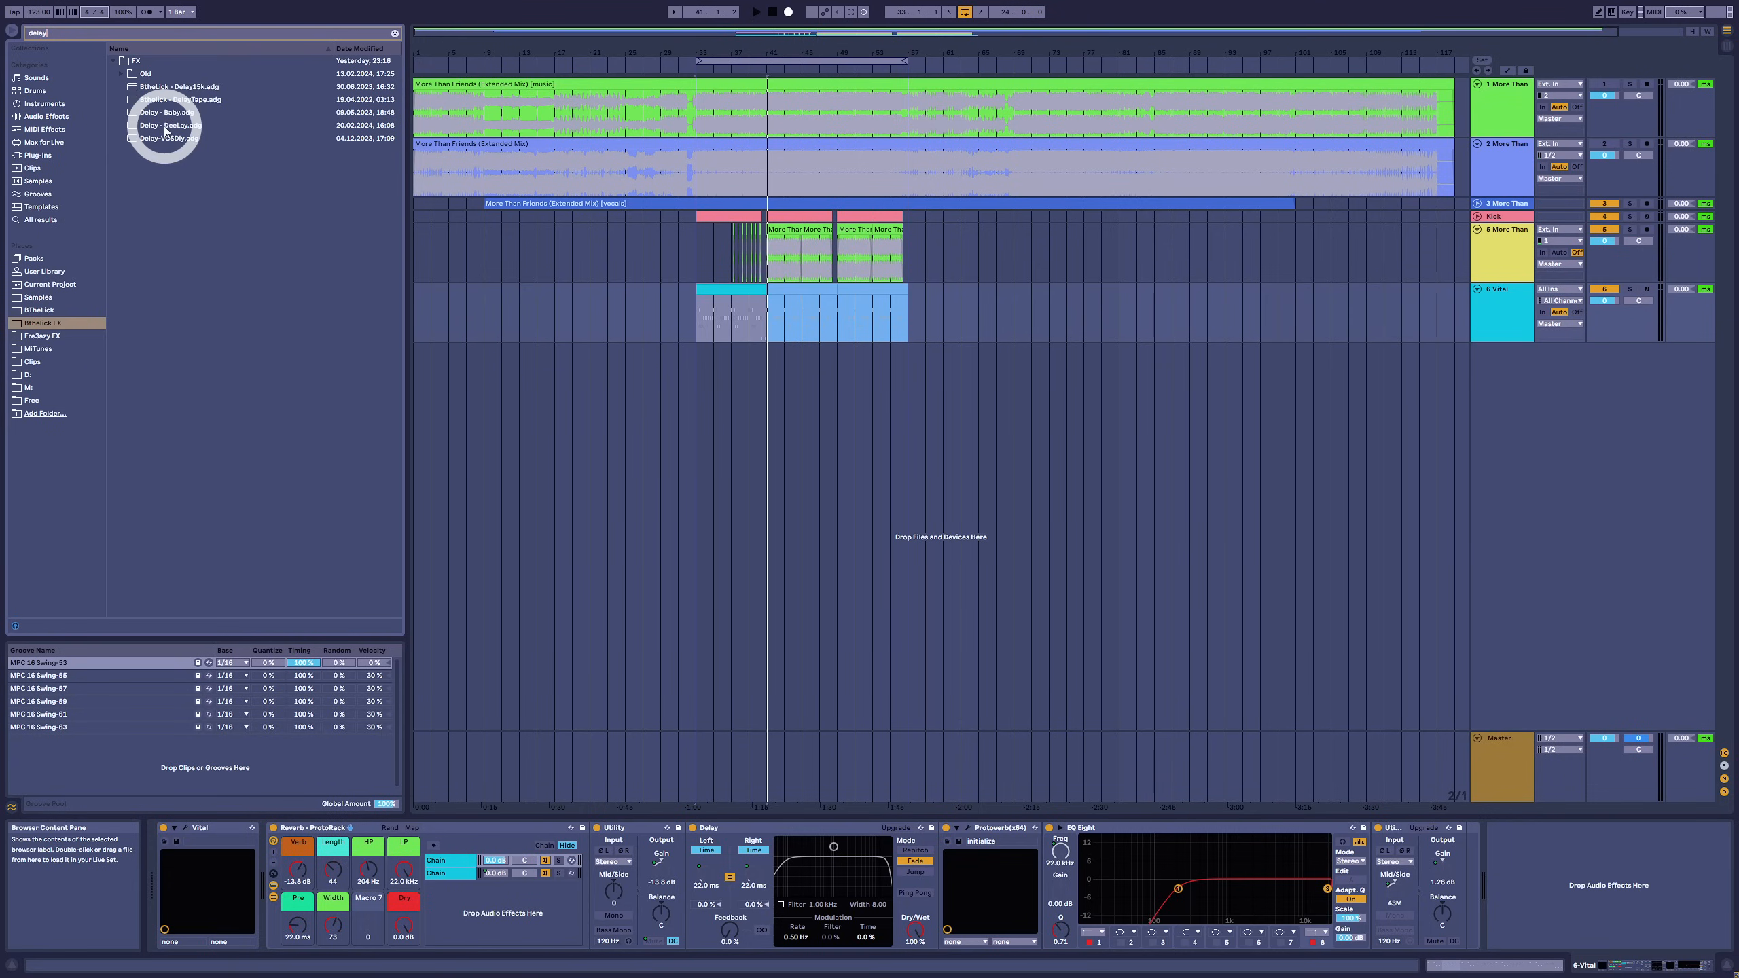
click(273, 898)
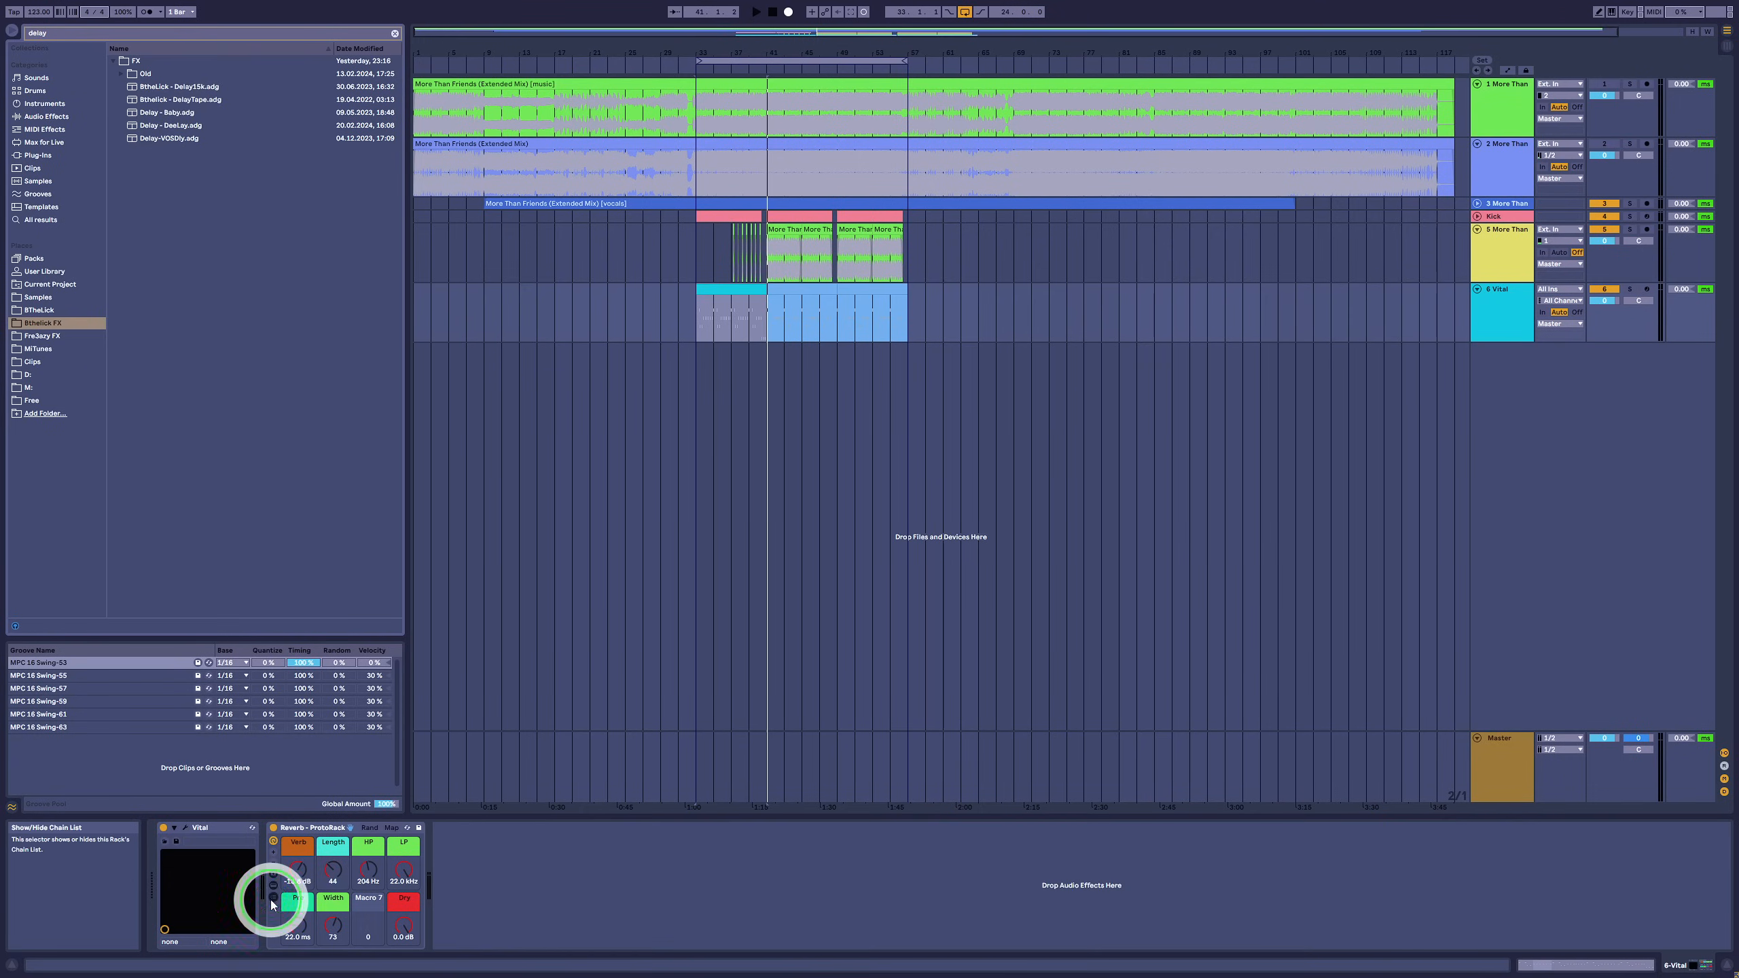
click(177, 126)
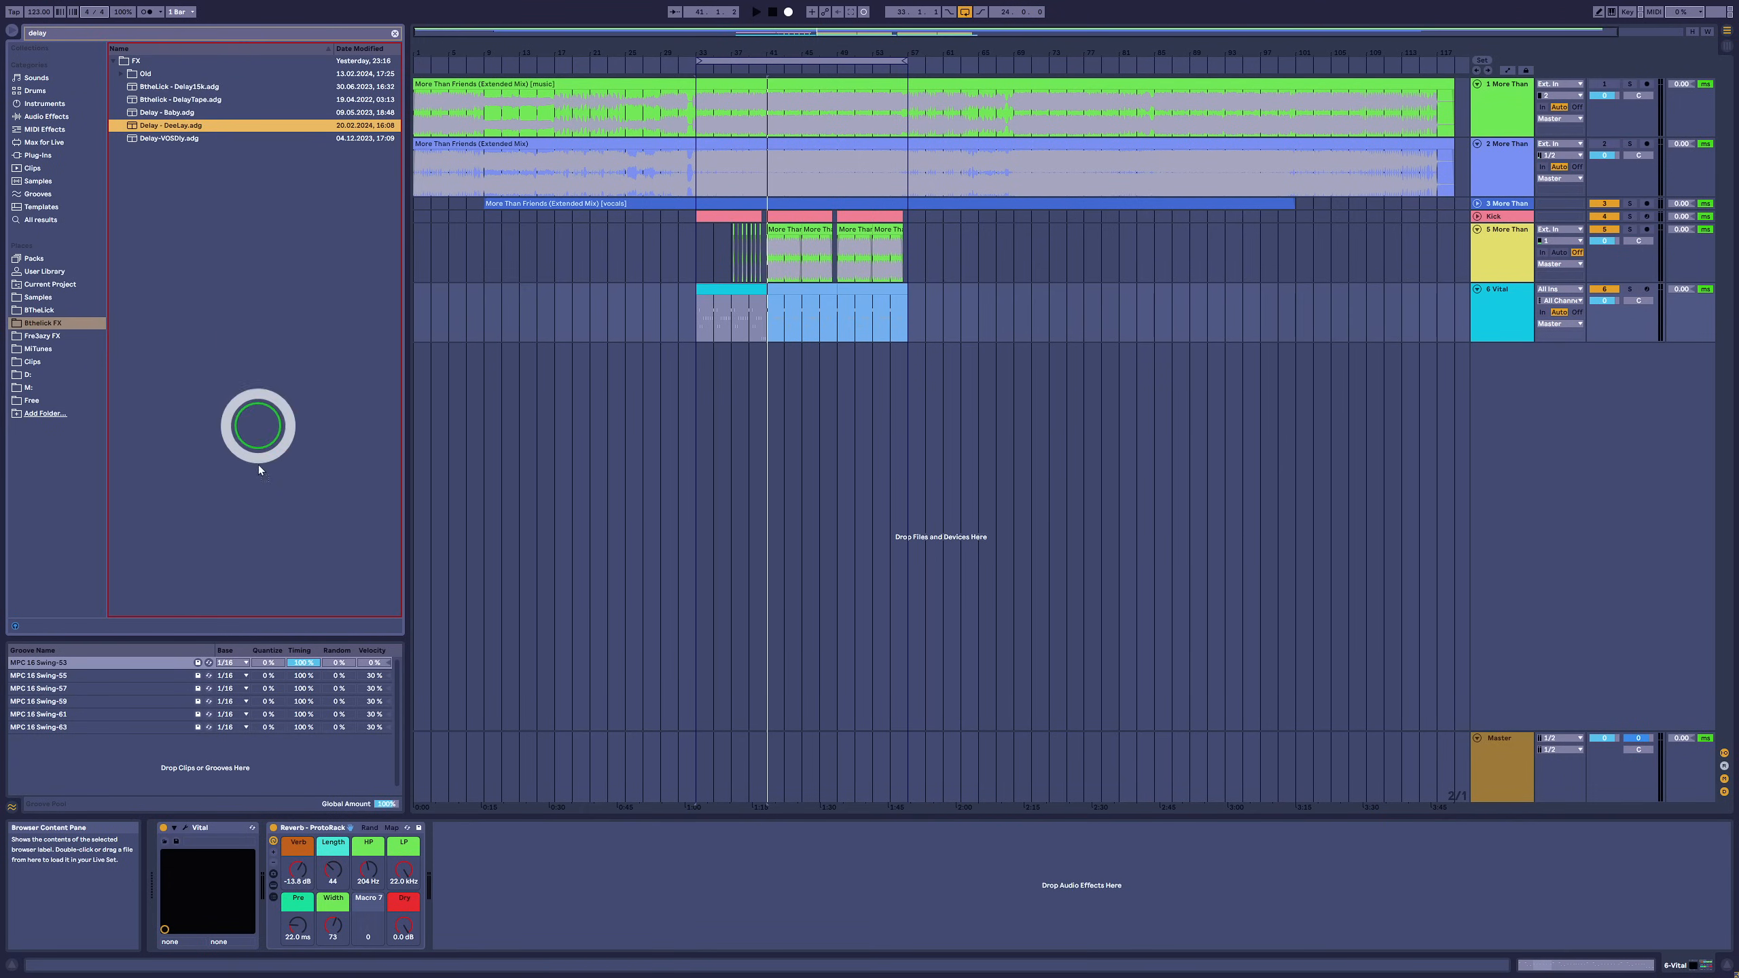
drag(259, 466, 264, 849)
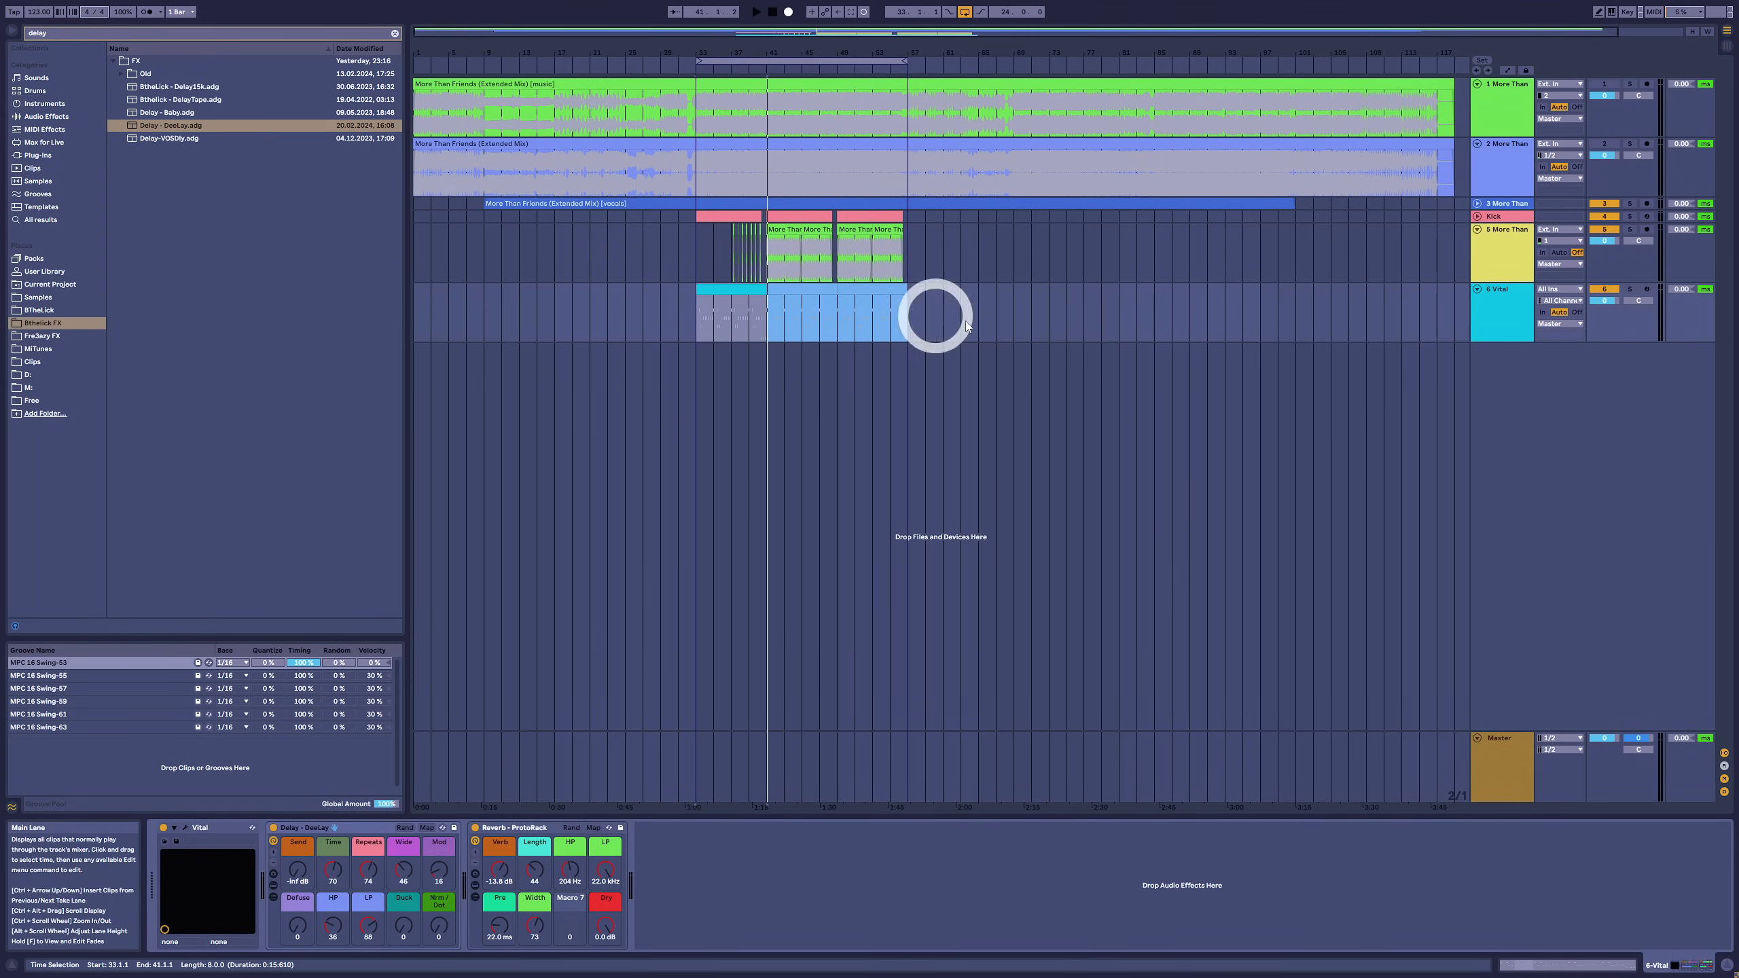
- Solo the bass and set the delay rack's Send to -2.20 dB, Time to 0 and Repeats to 4 during playback
click(1630, 288)
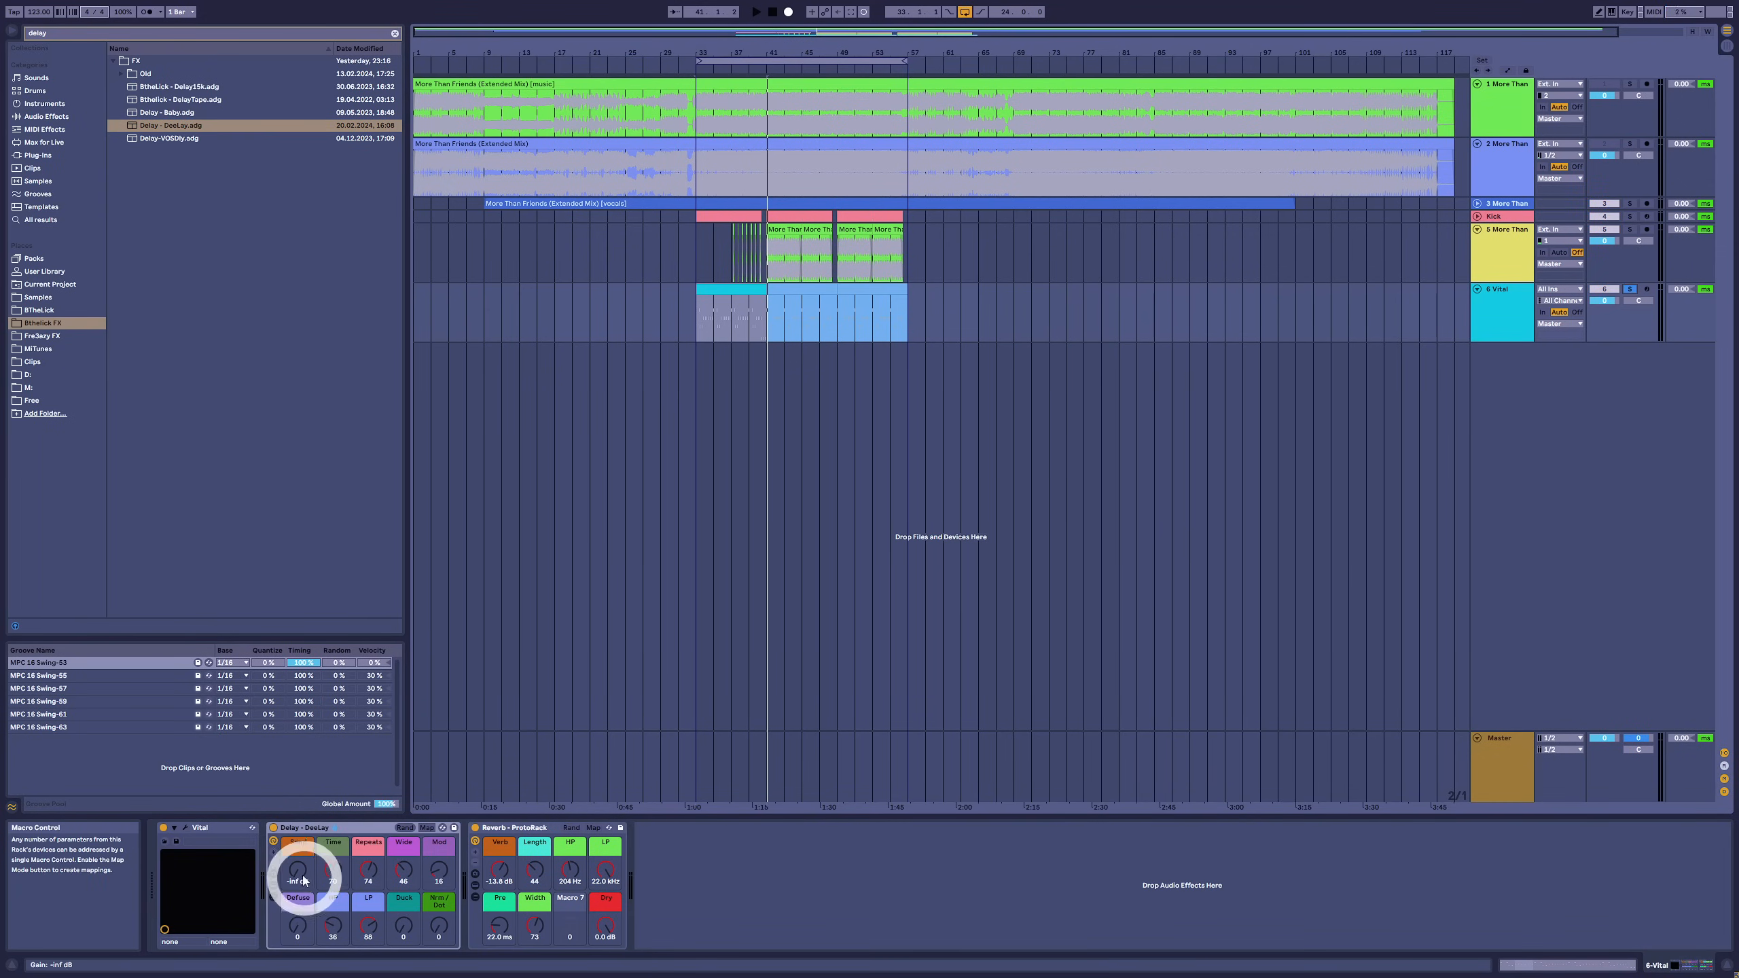
drag(299, 876, 341, 919)
key(space)
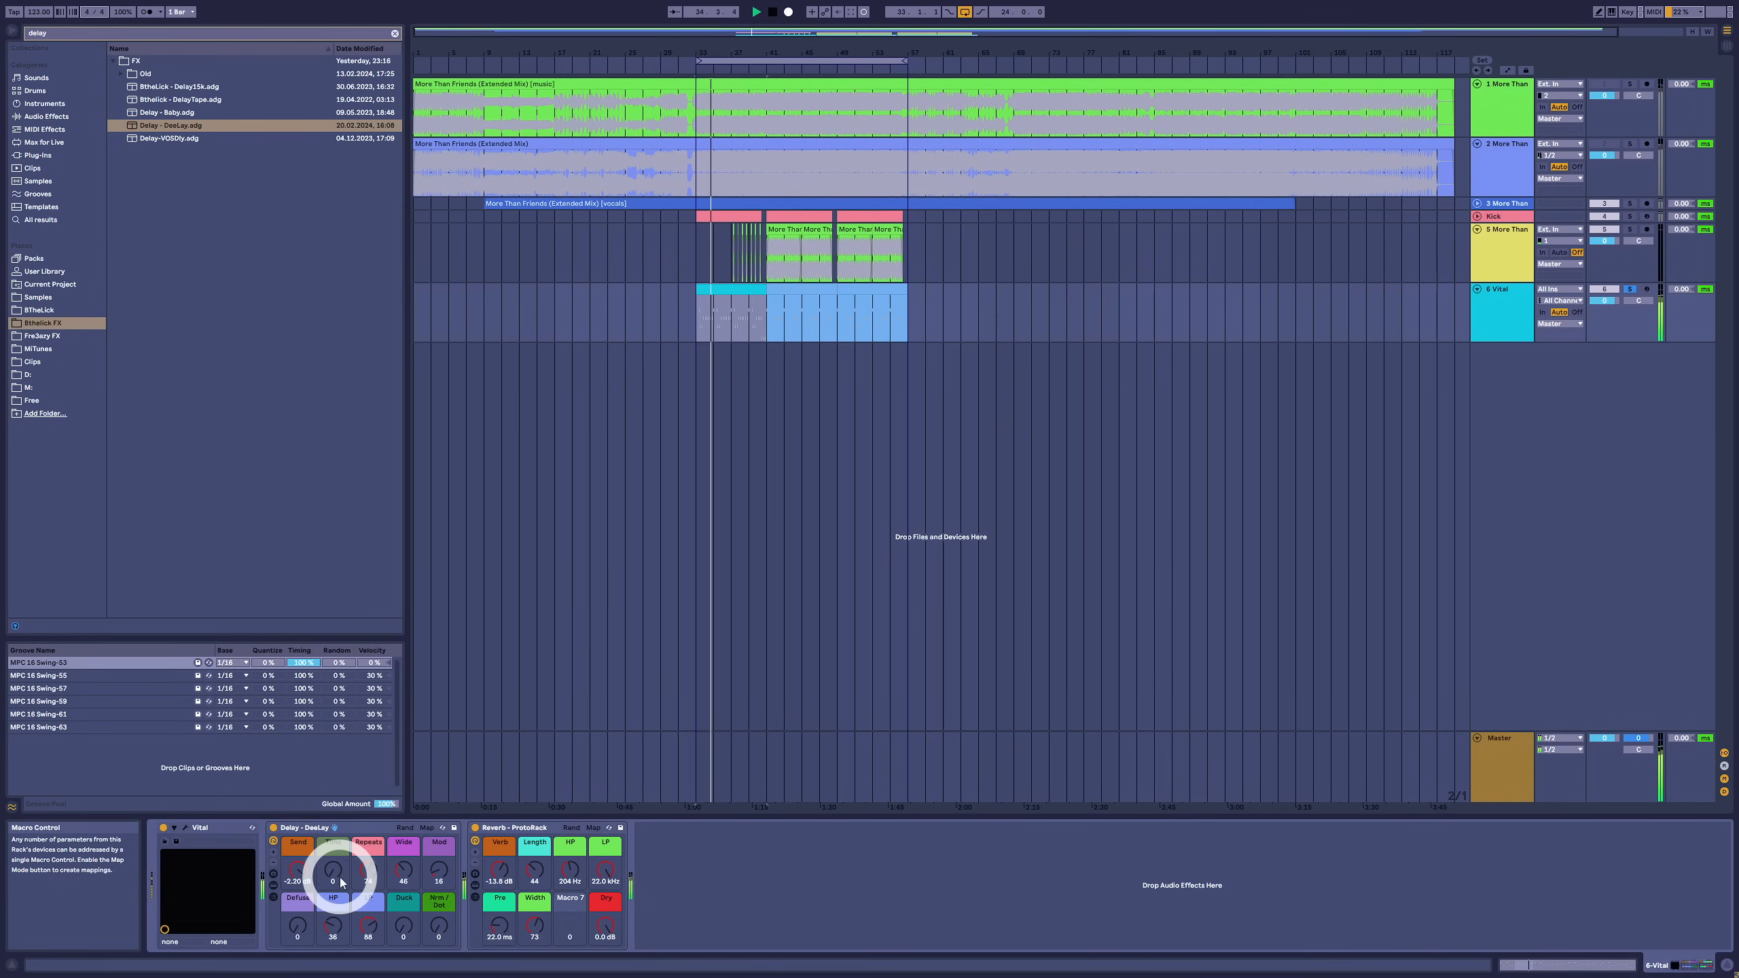
click(368, 903)
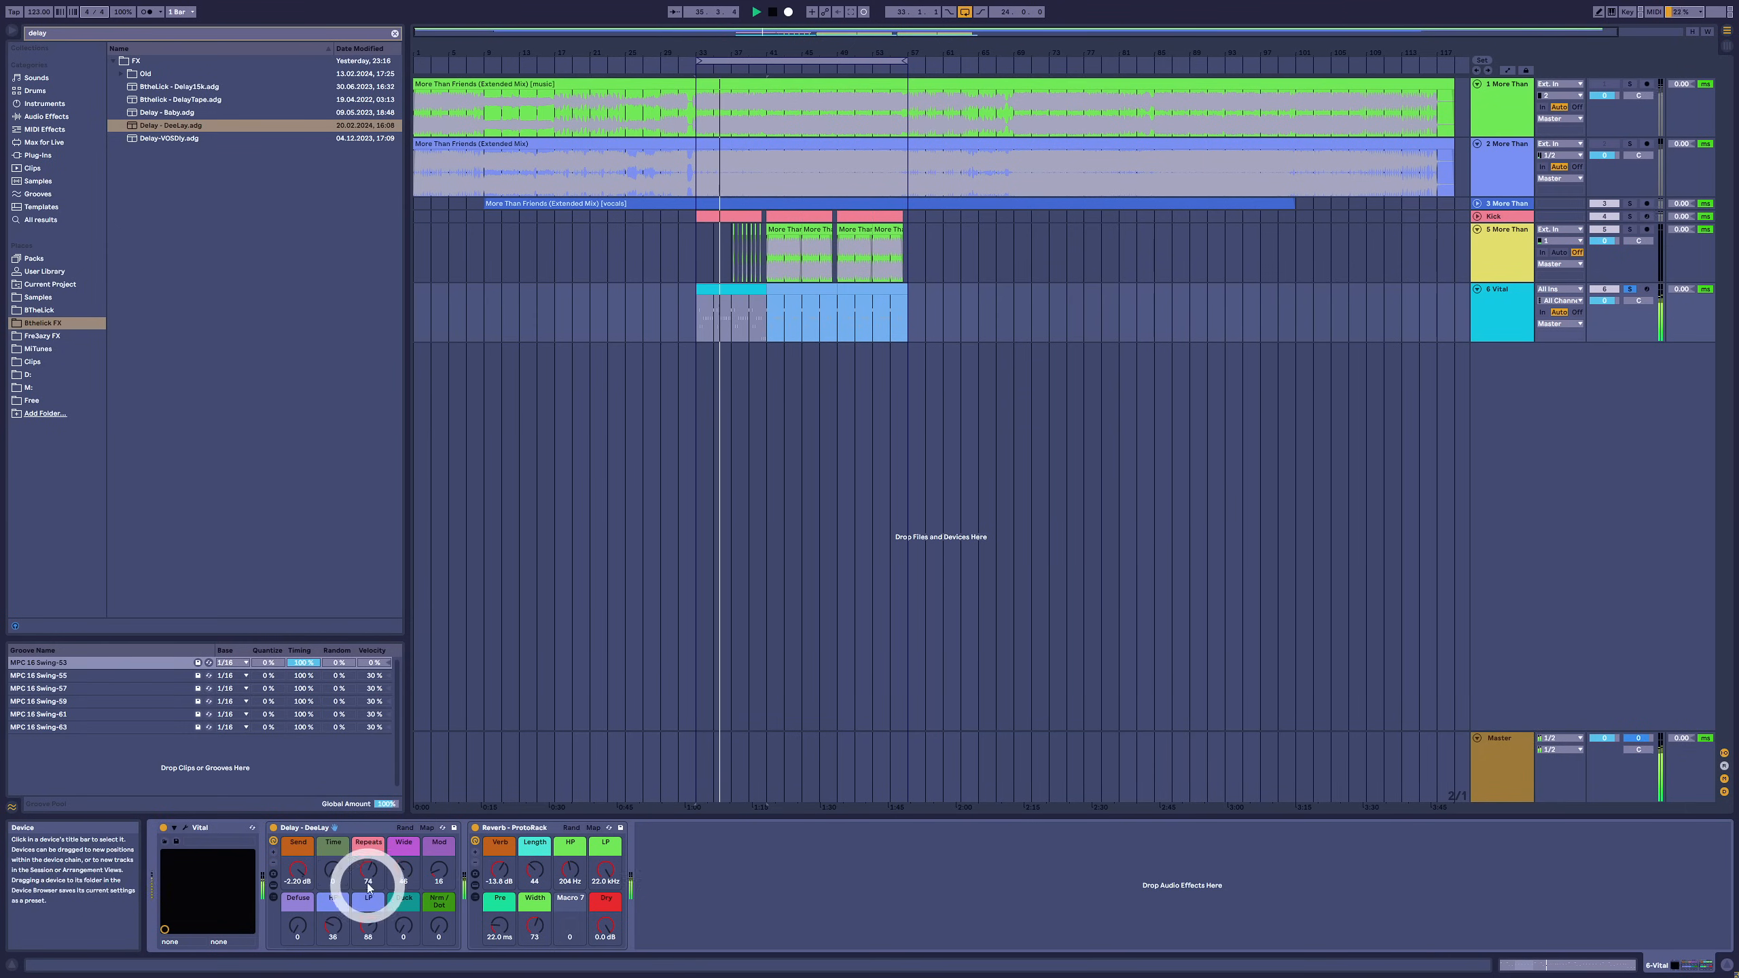
drag(368, 869, 368, 894)
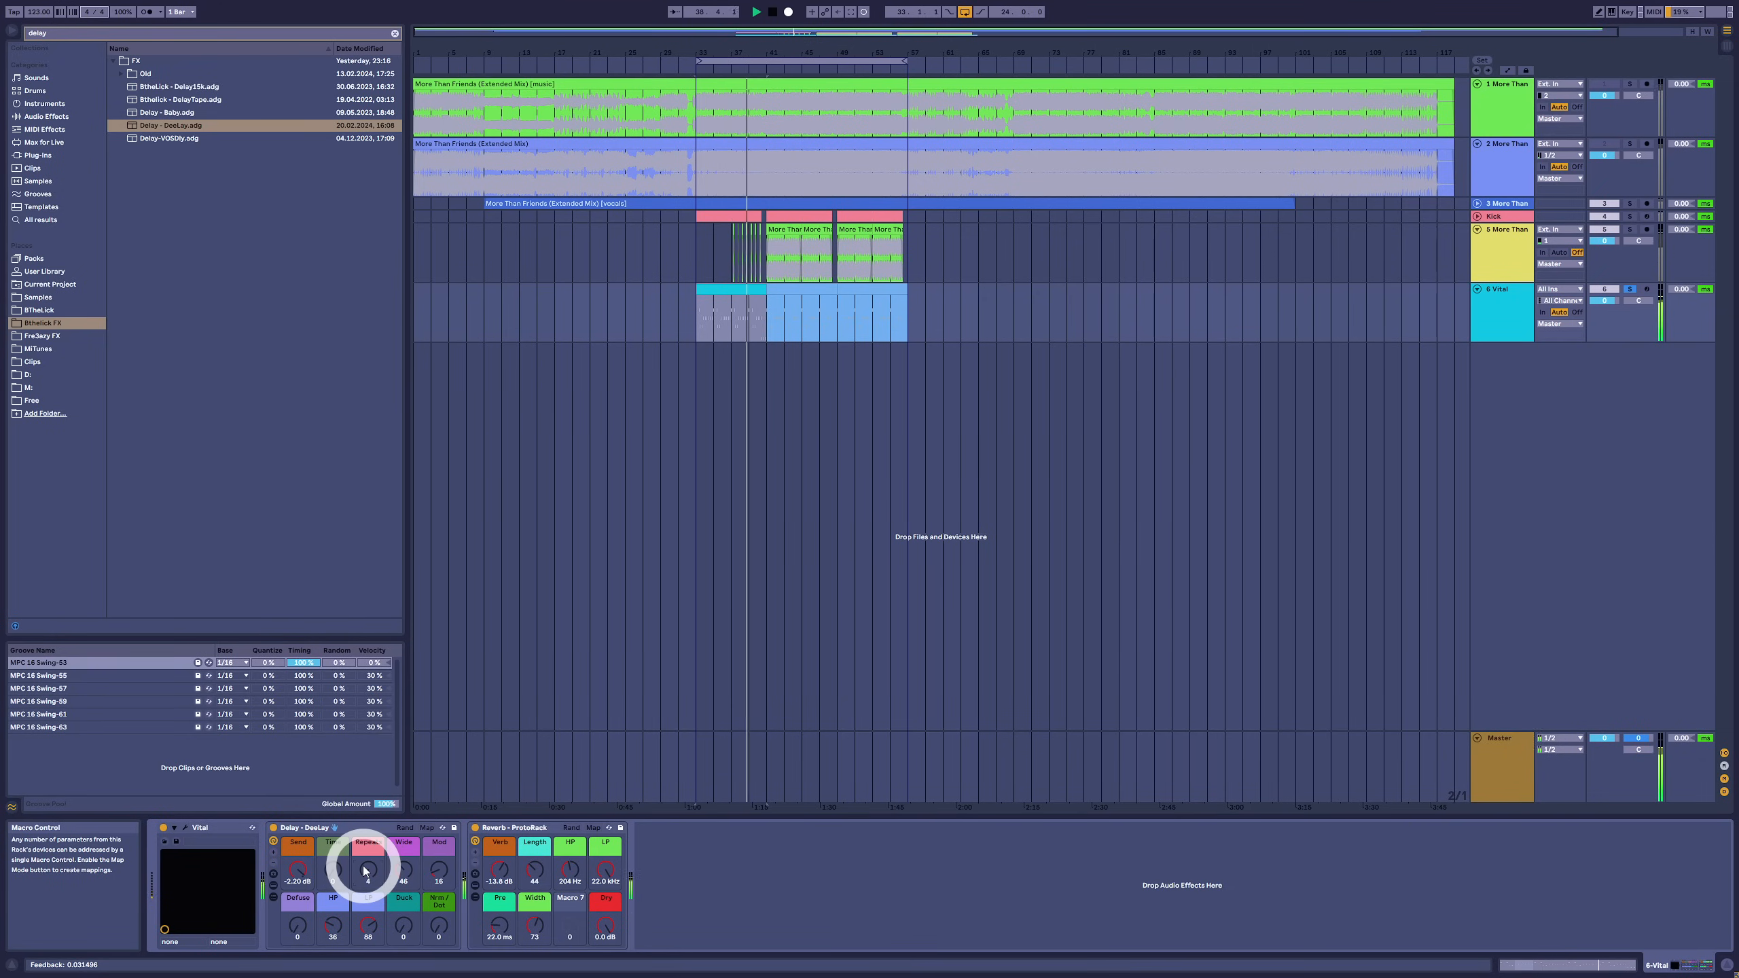
- Reveal the delay rack's chain devices, open the Deelay plug-in, move its window aside, and set the rack's LP to 115
click(275, 898)
click(273, 885)
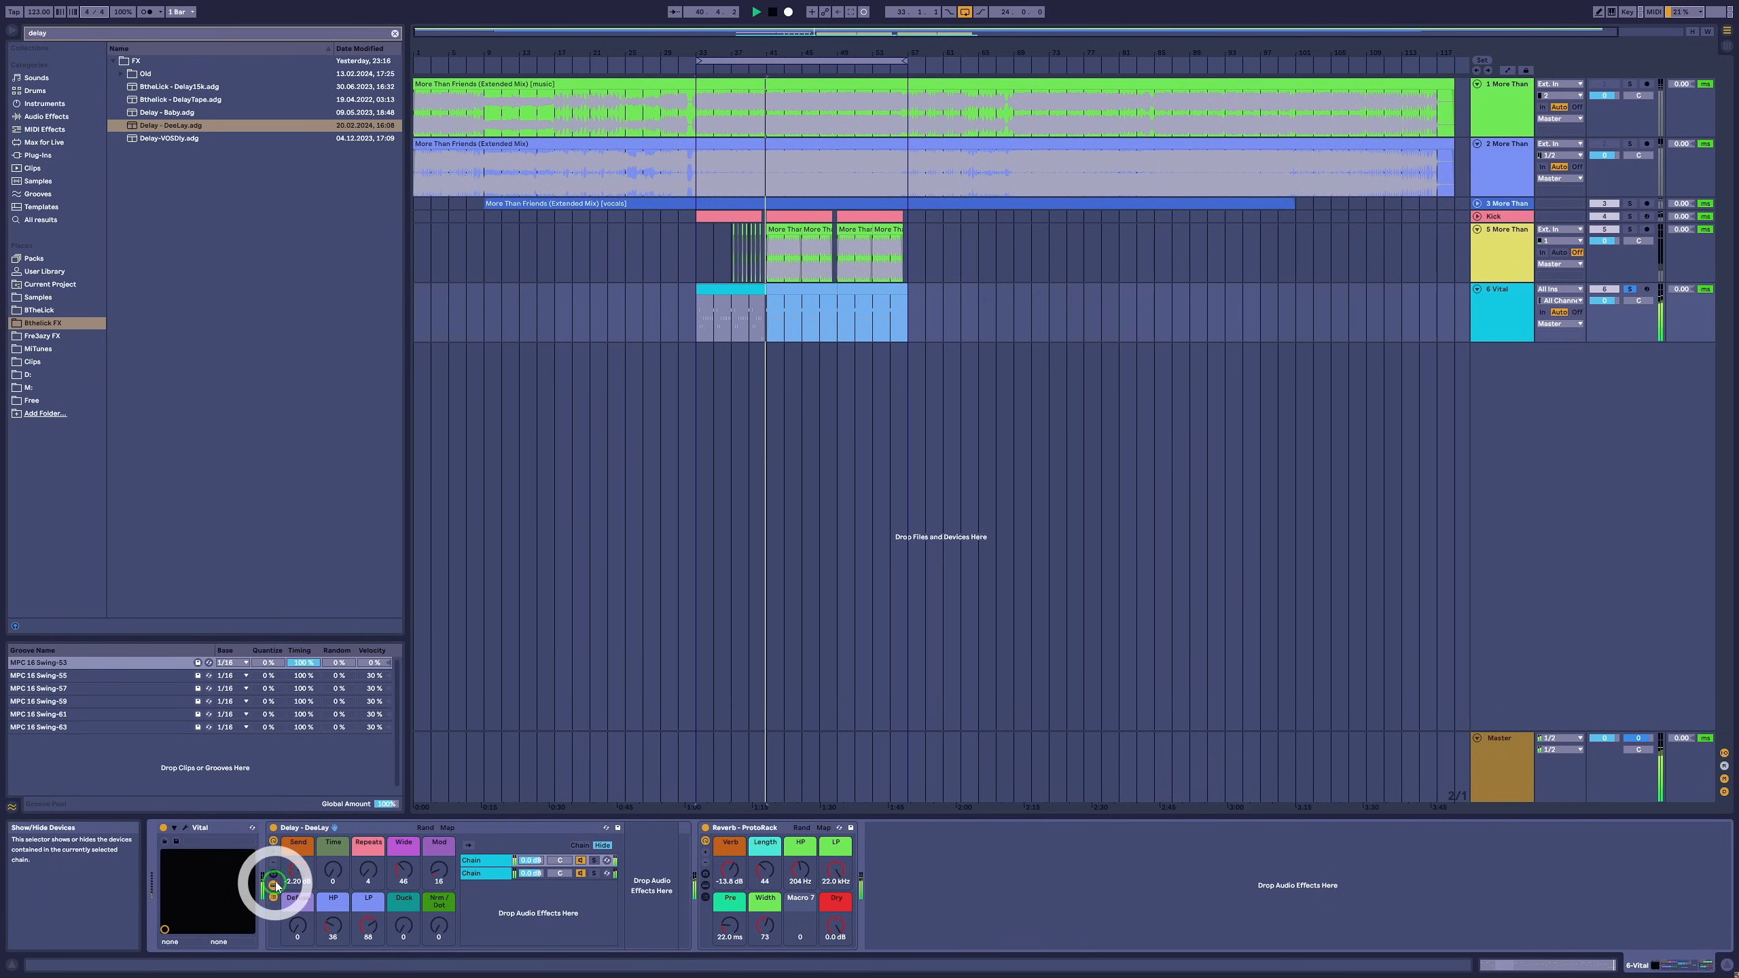
click(481, 863)
click(482, 875)
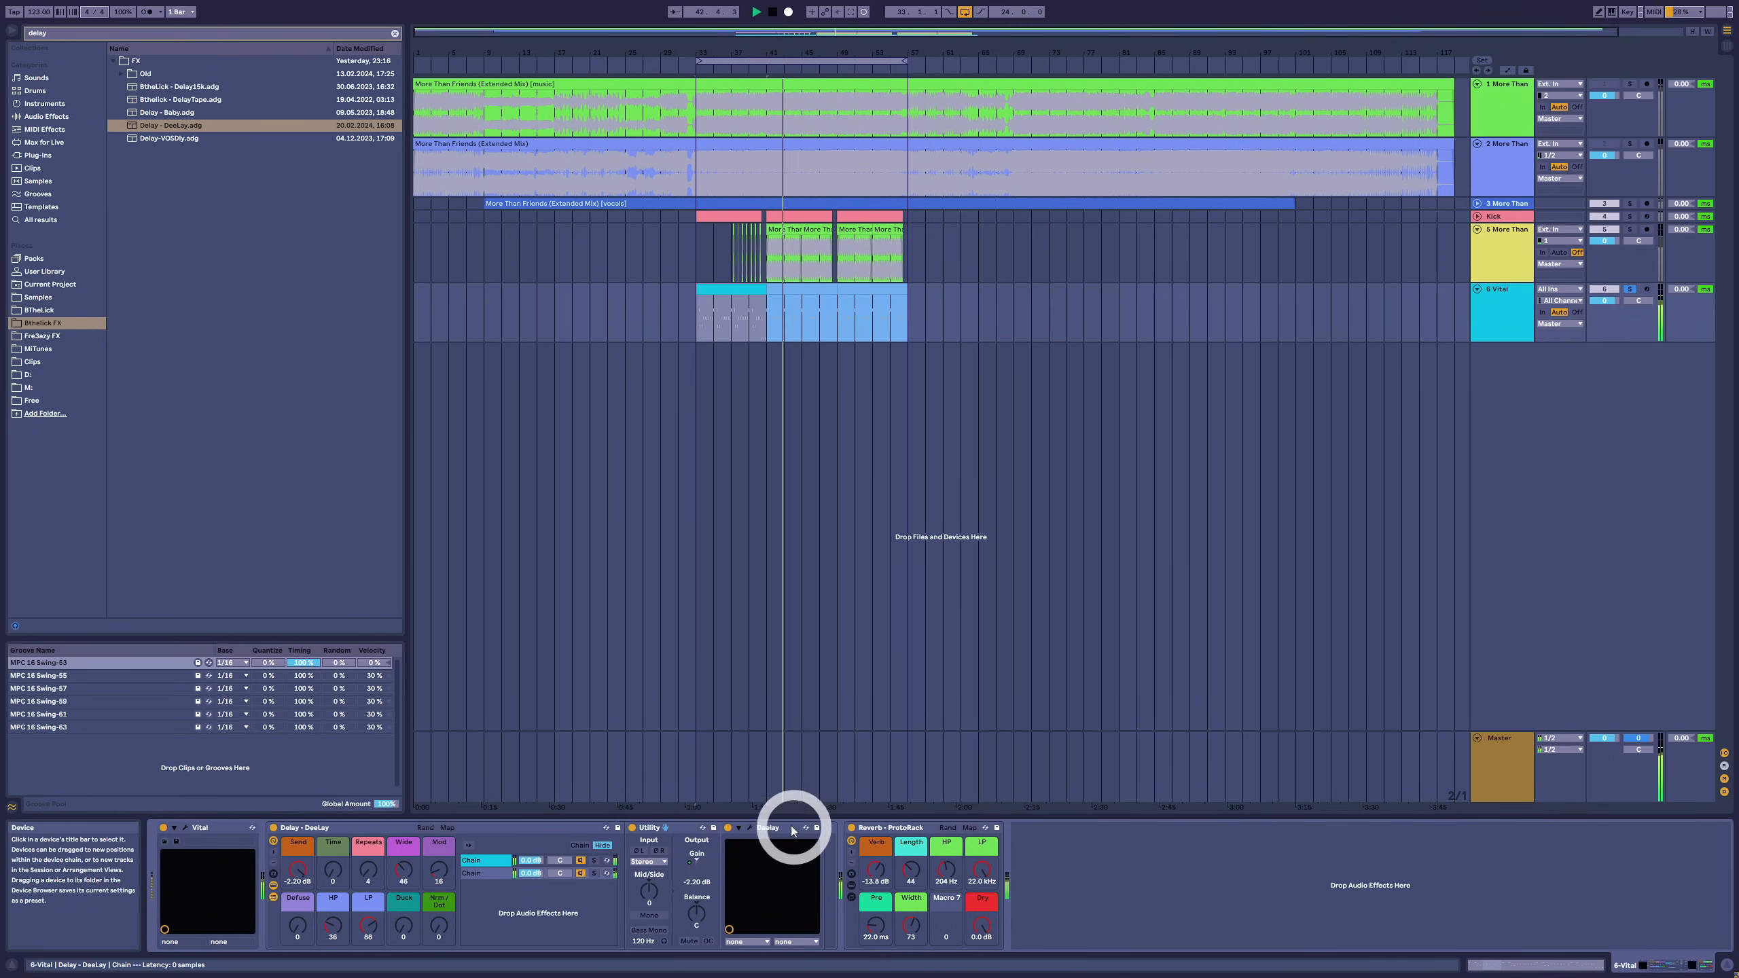
click(749, 828)
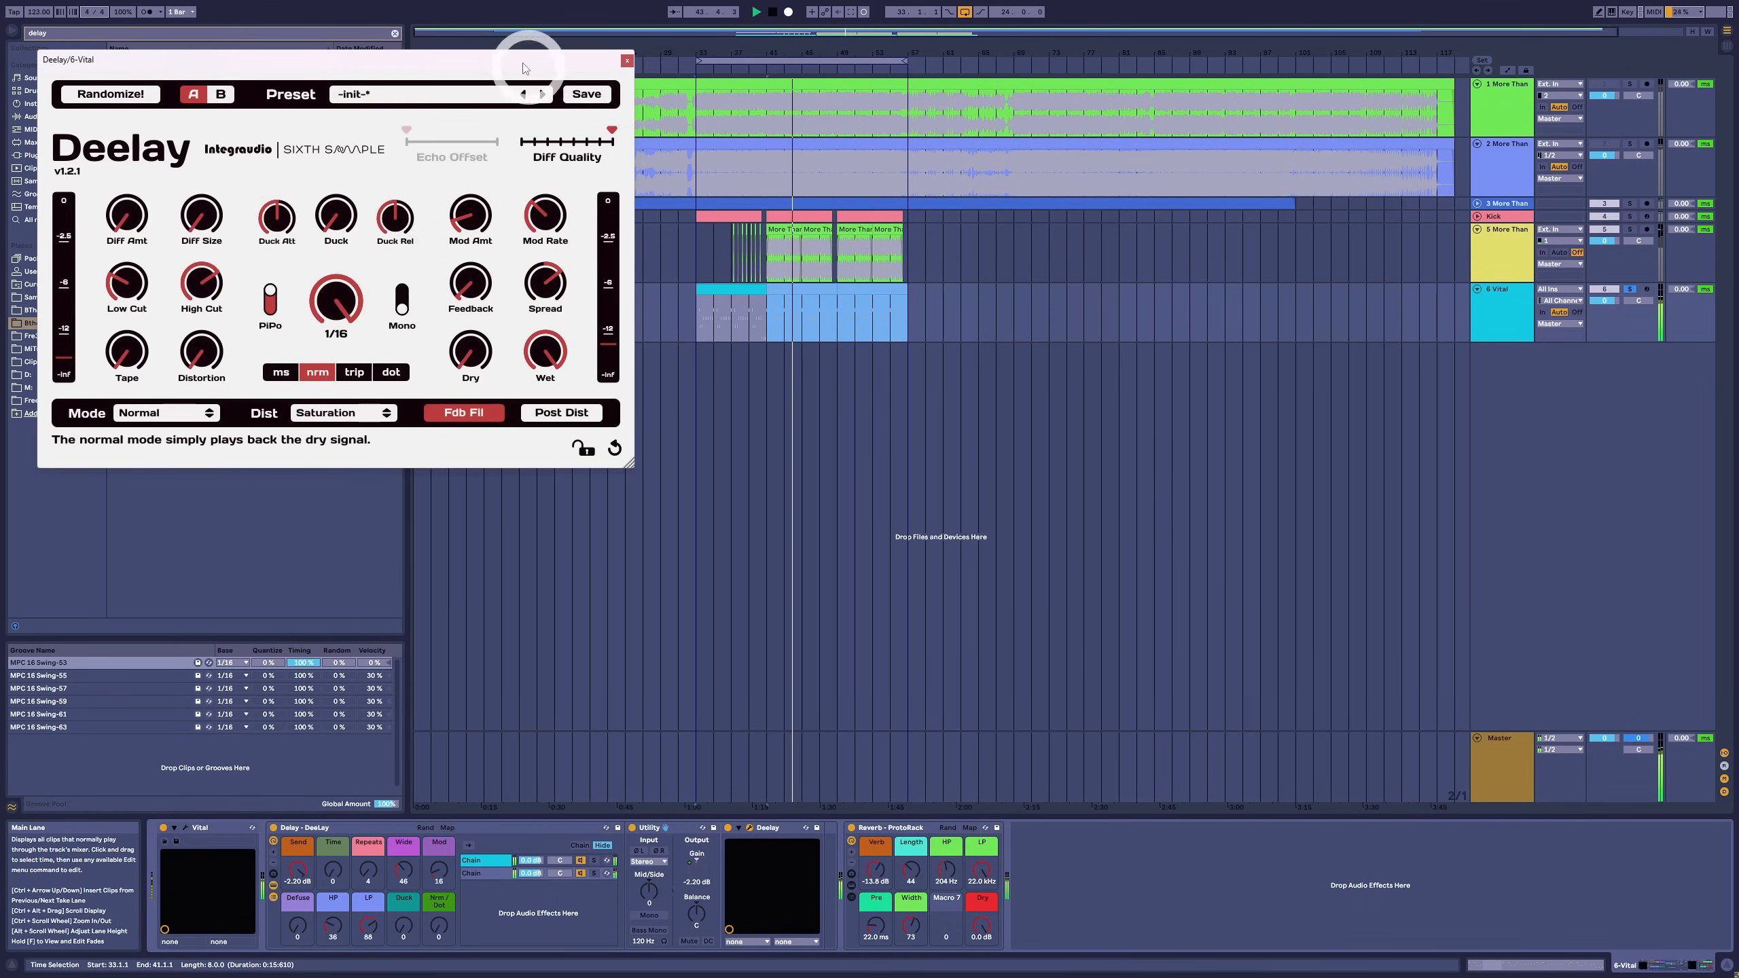
drag(525, 68, 1125, 354)
click(542, 906)
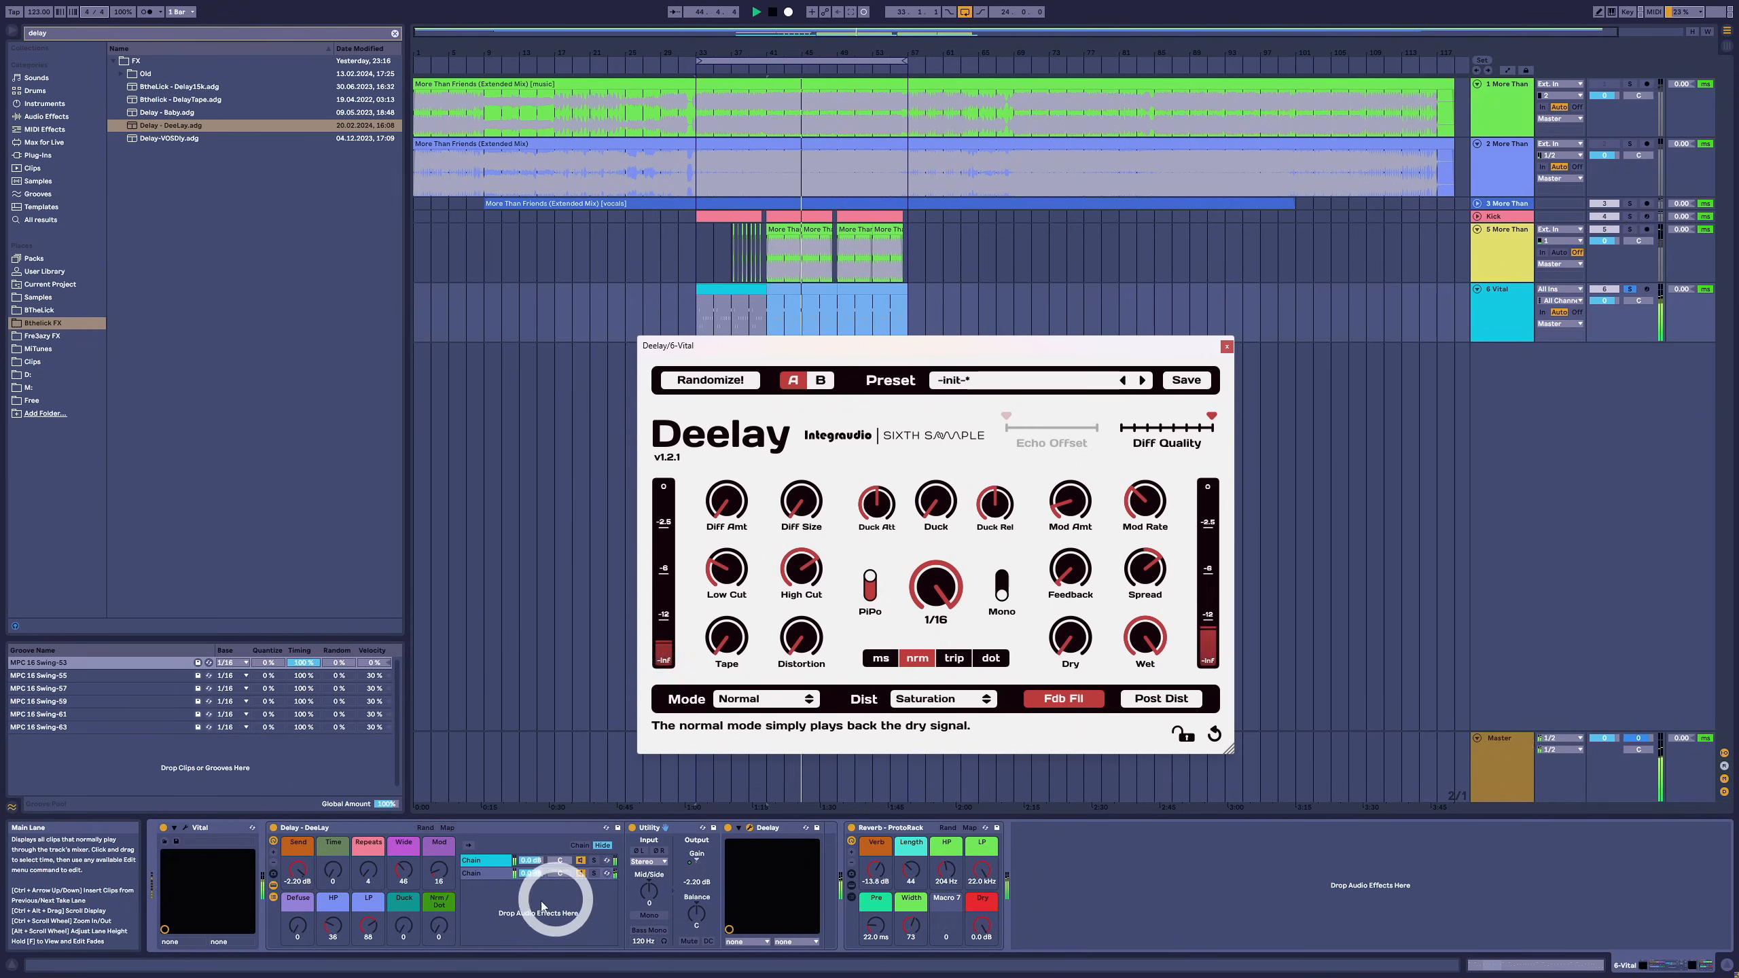
drag(368, 936, 368, 932)
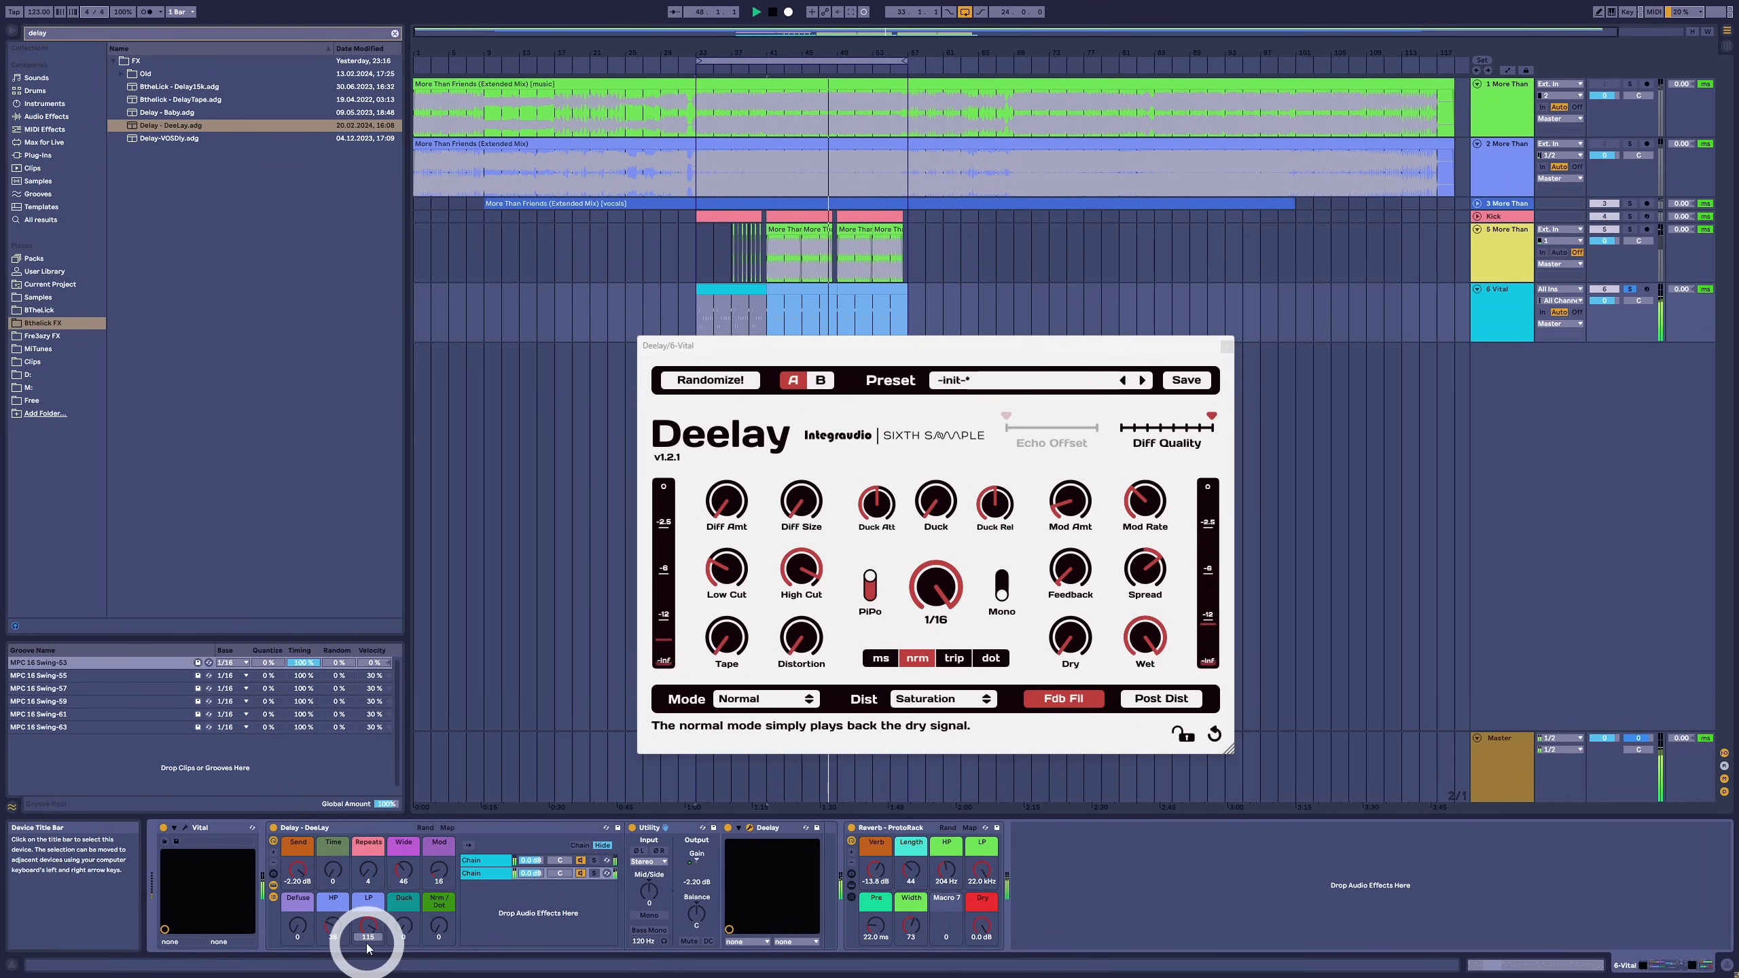
- Unsolo the bass, lower the delay's Send to -6.89 dB, and compare the mix with the delay rack off and on
click(1630, 289)
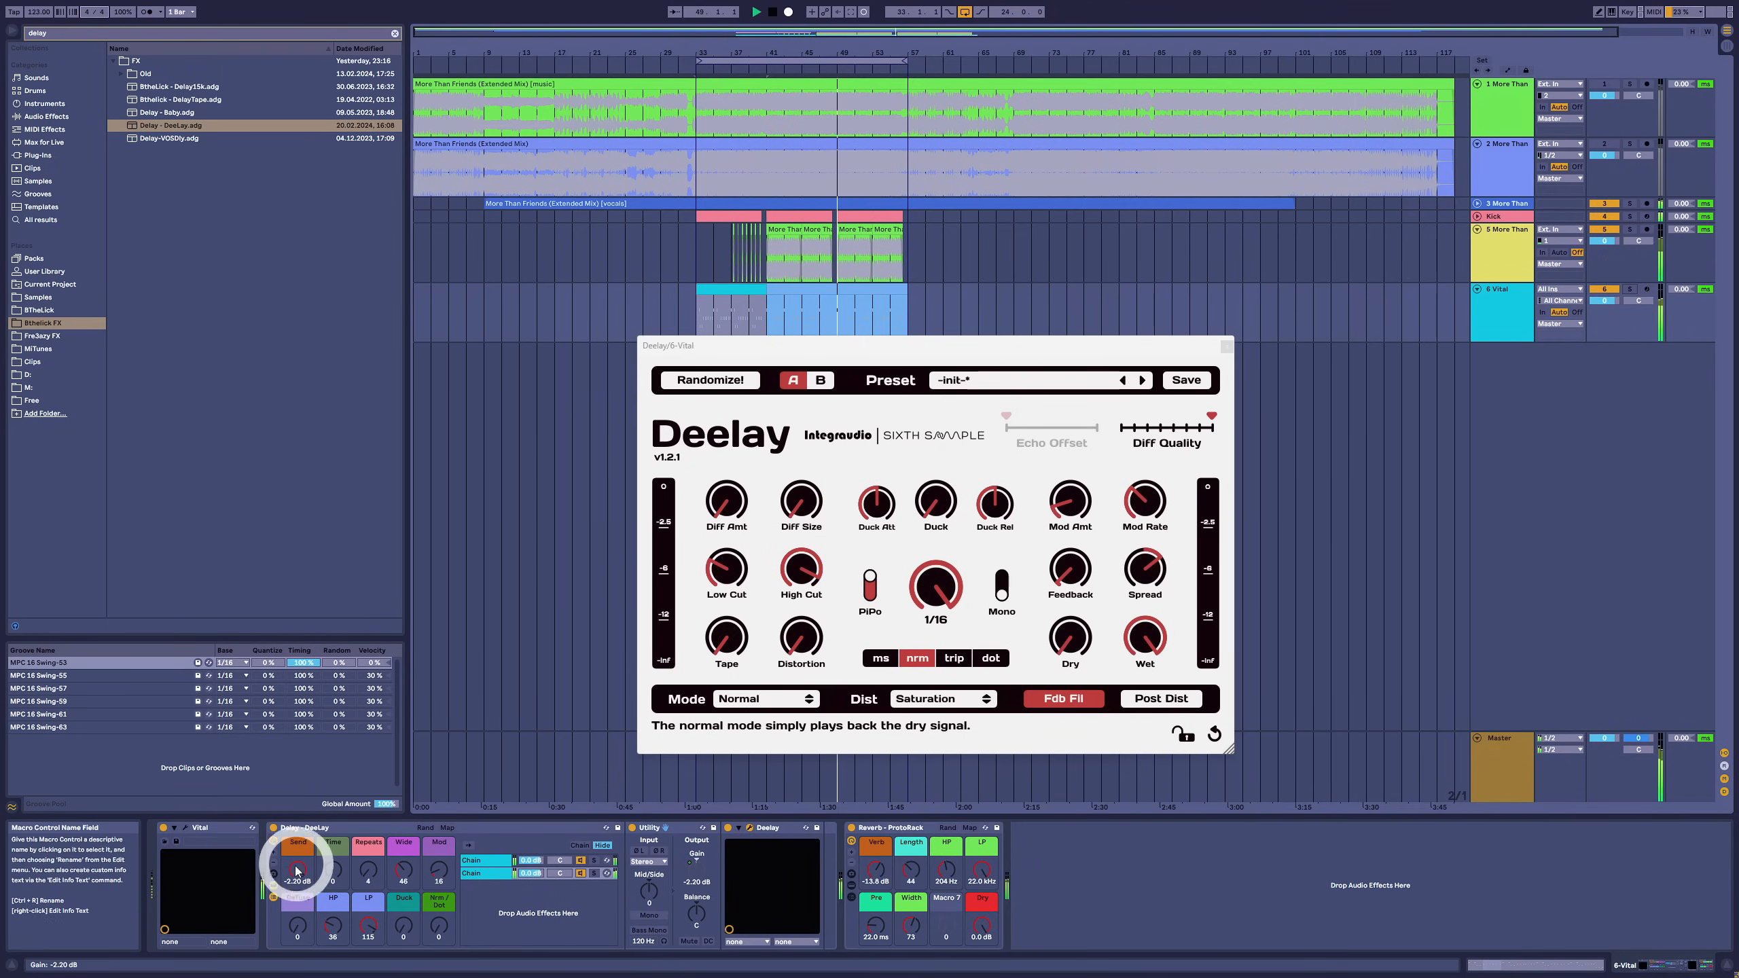
drag(296, 870, 296, 890)
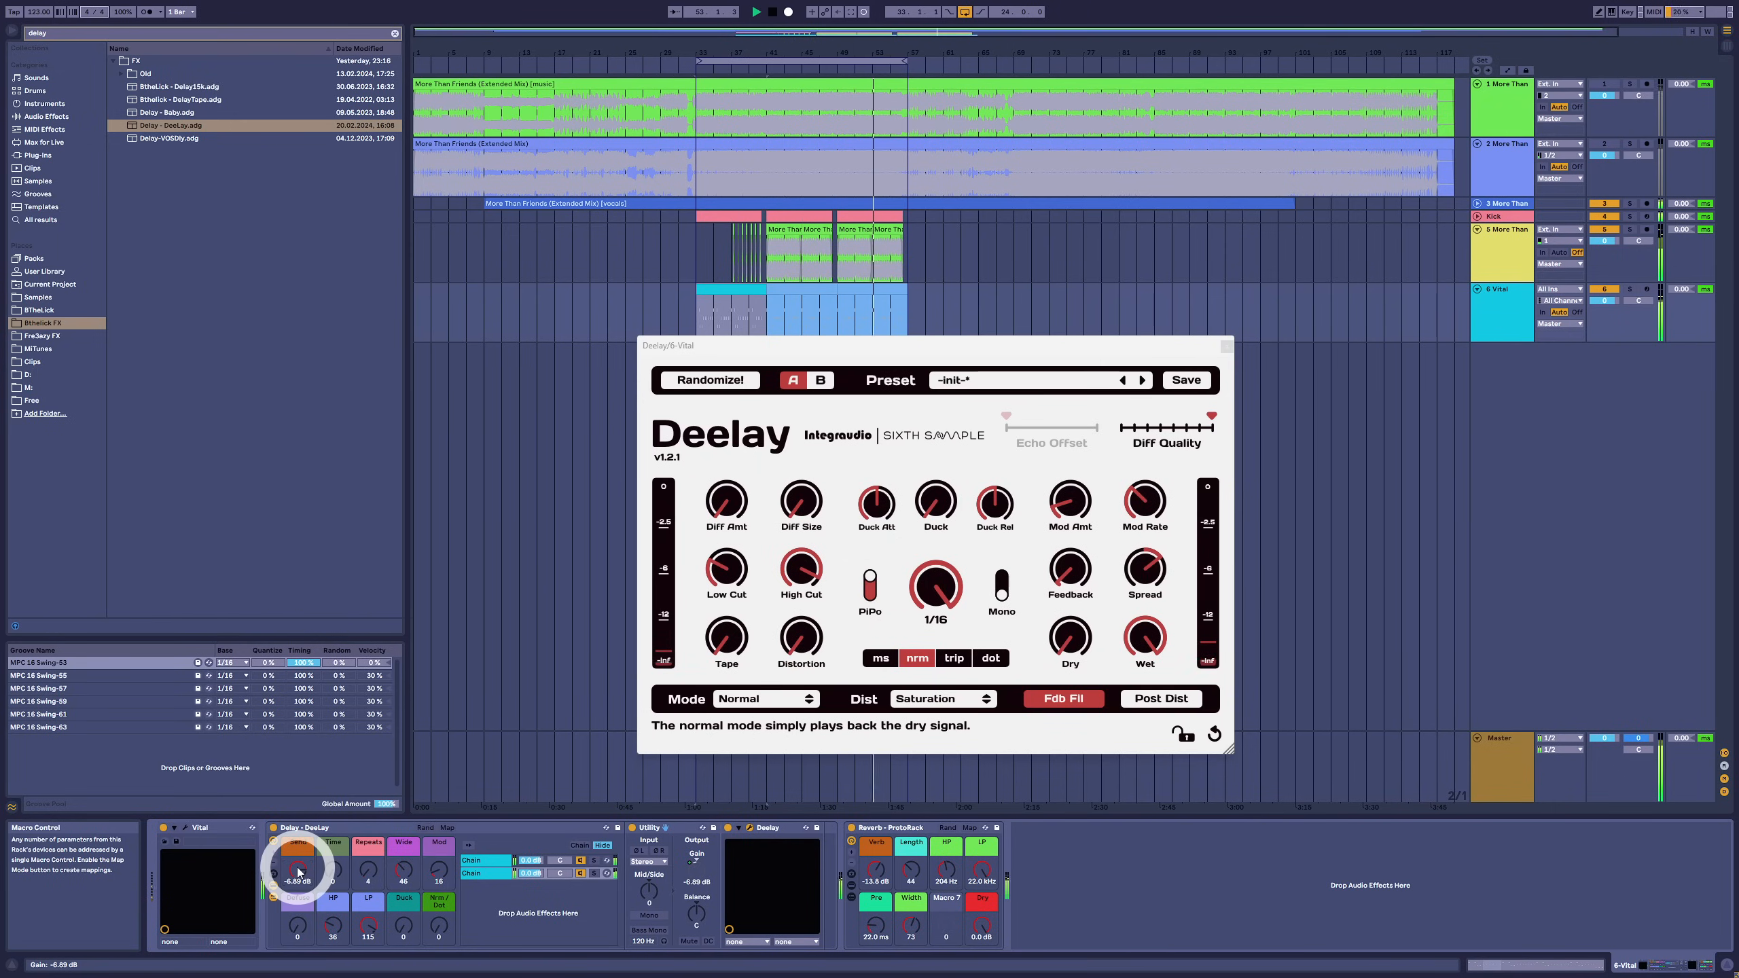
click(274, 829)
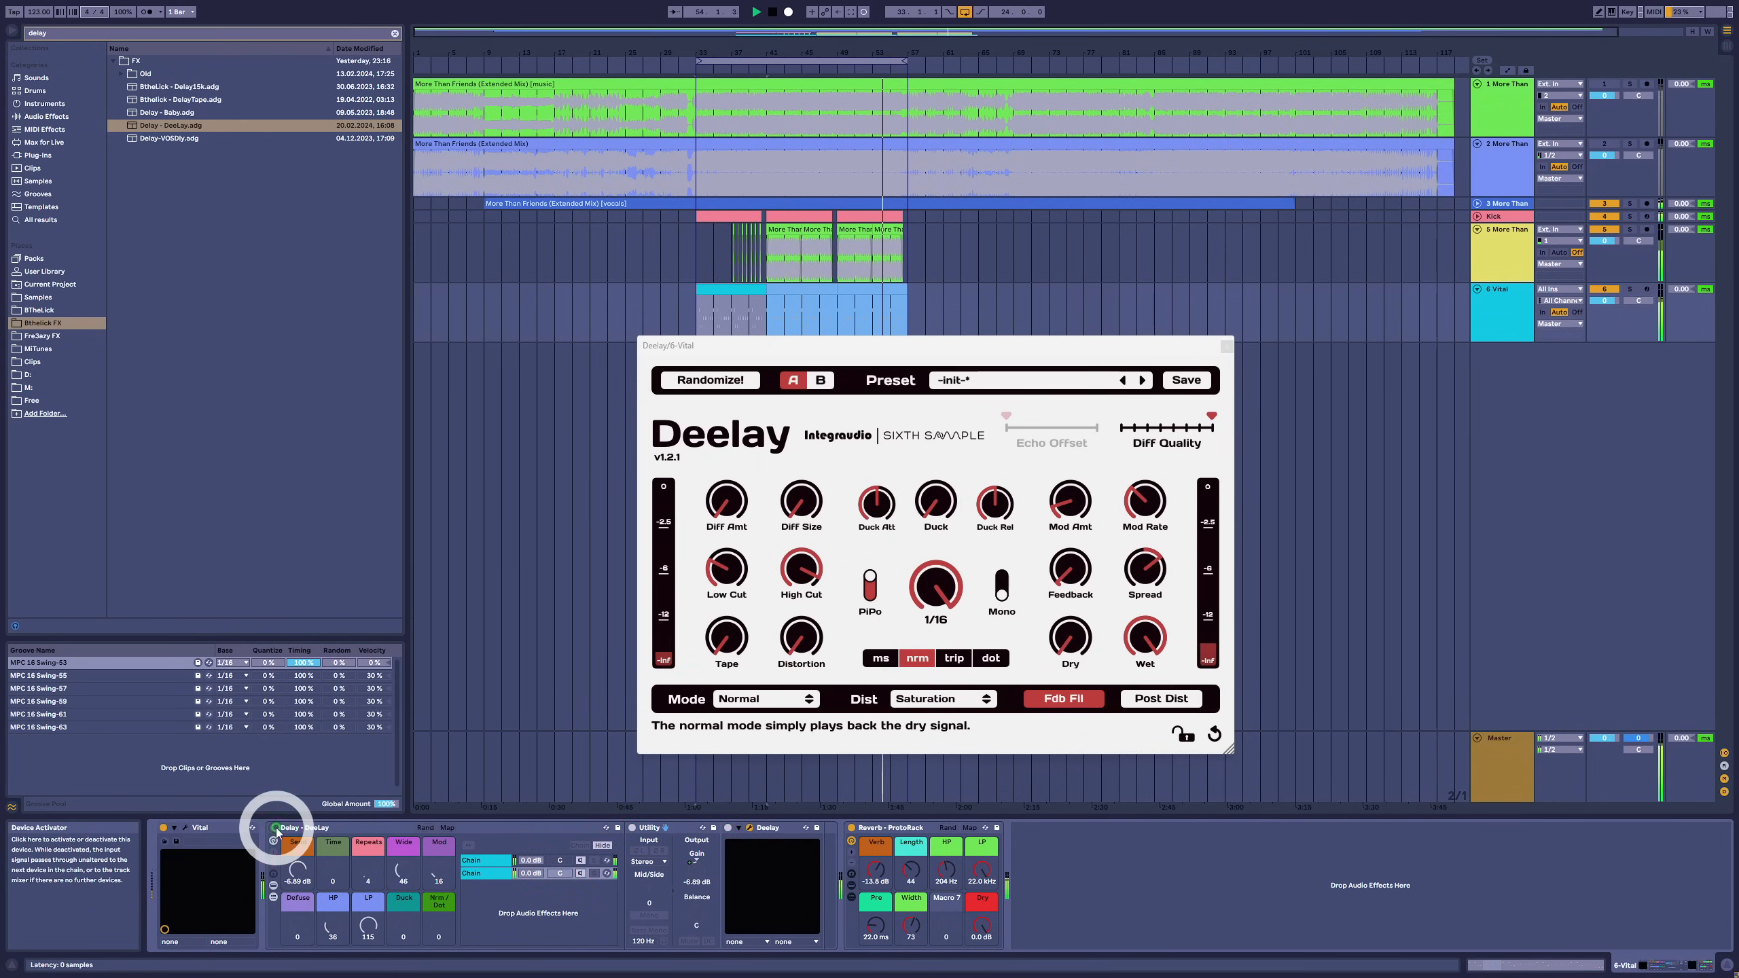
click(274, 829)
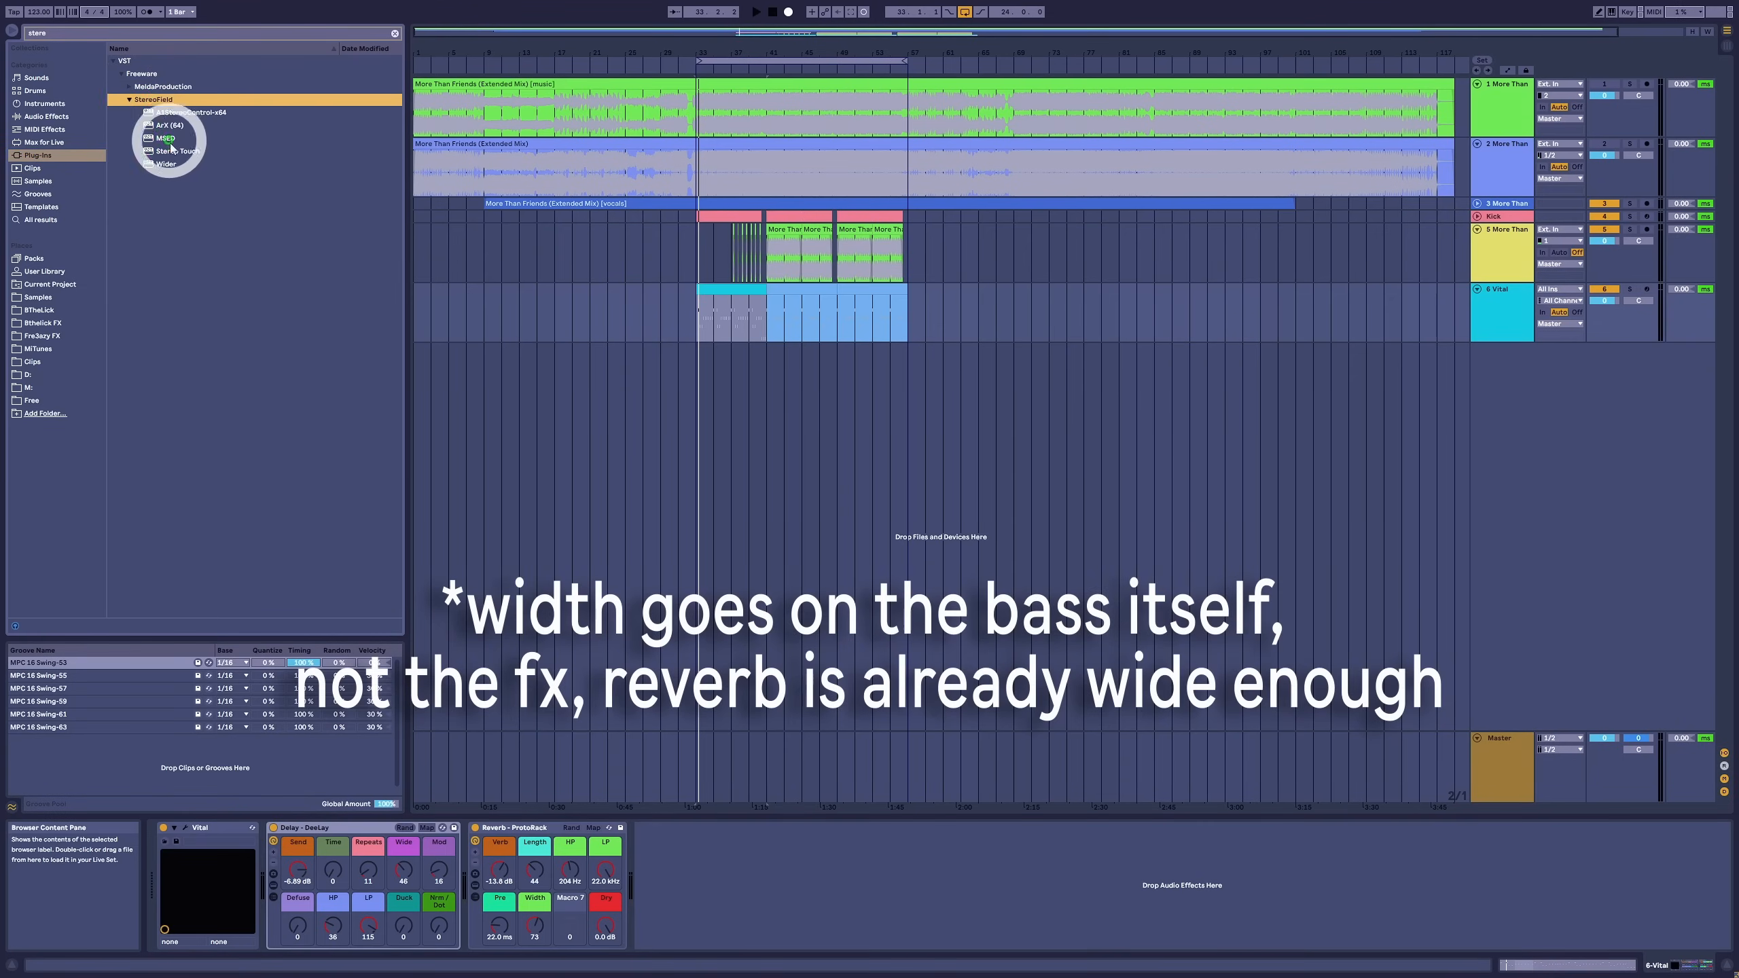
- Insert the Stereo Touch plug-in between Vital and the delay rack and open its window
drag(171, 150, 414, 813)
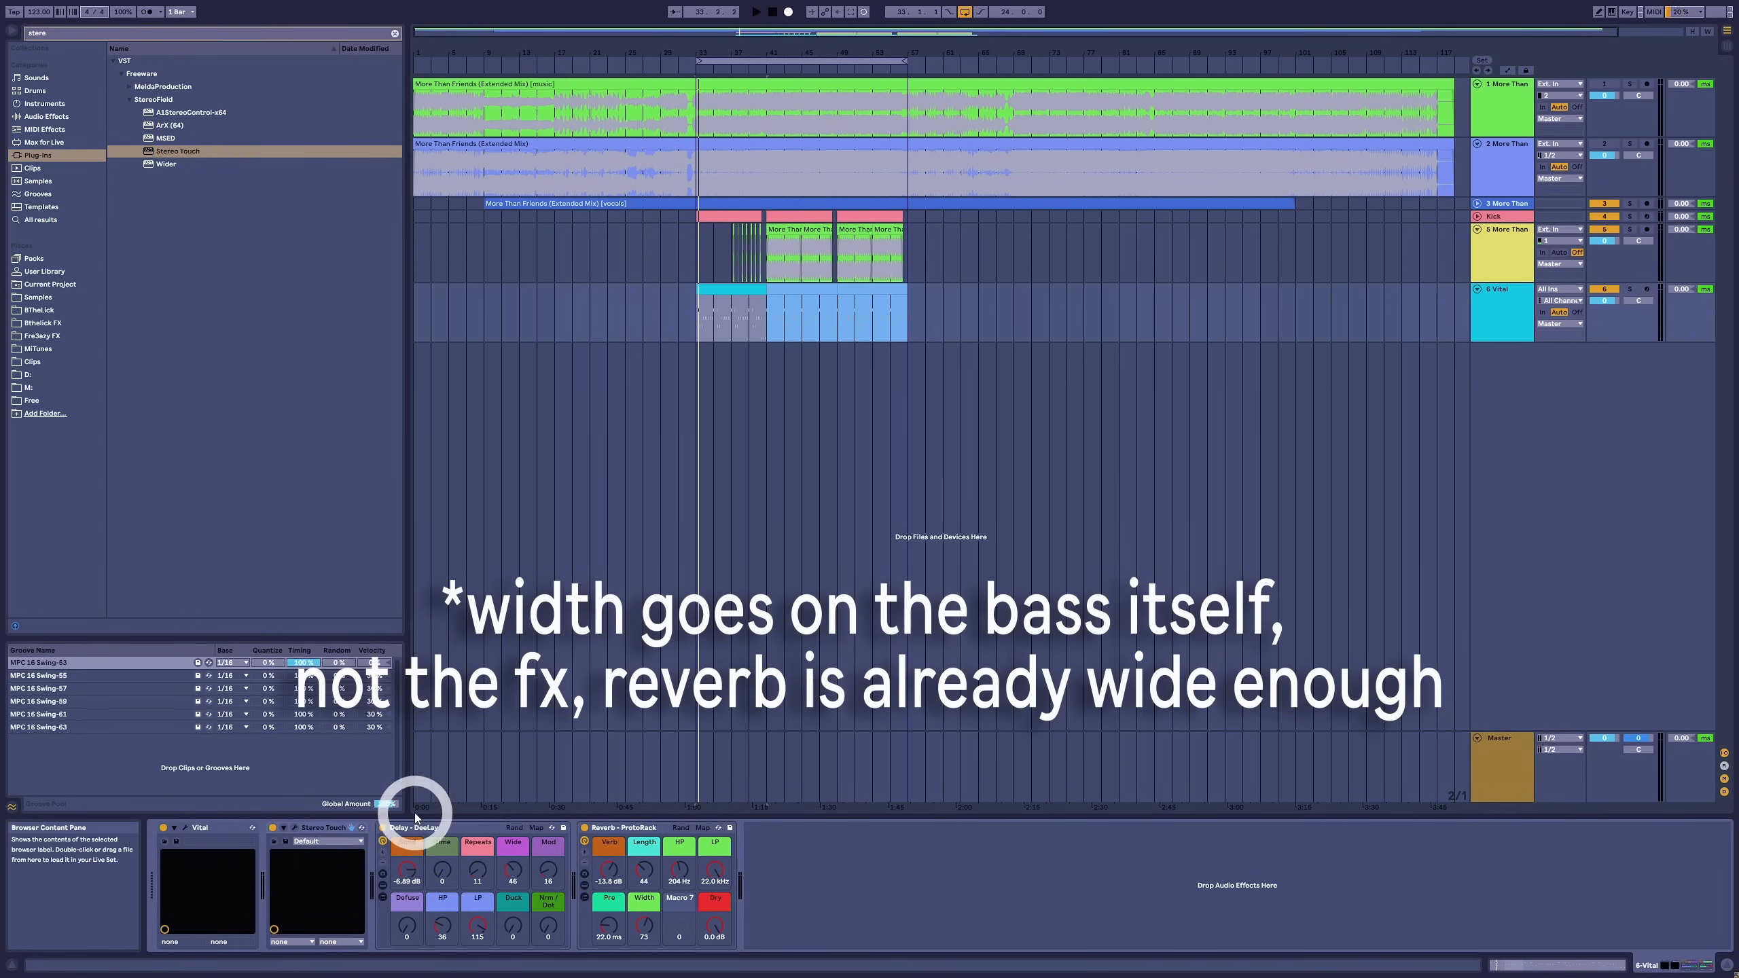
click(284, 828)
click(294, 827)
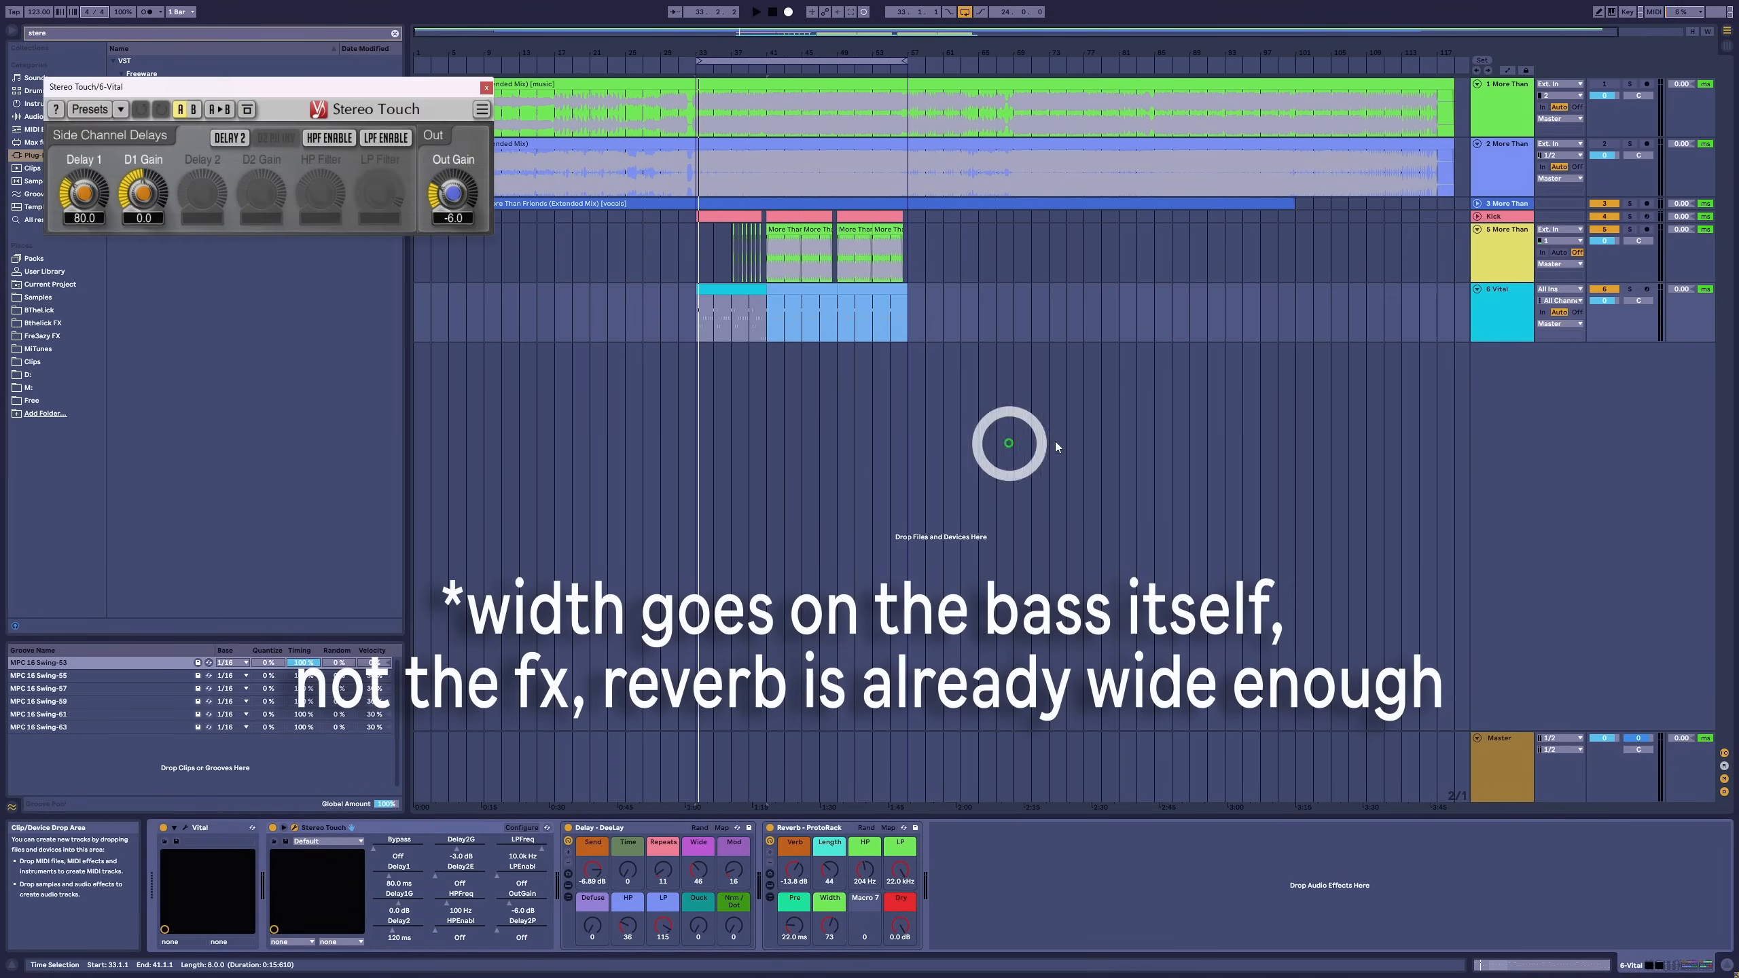
- Solo and play the bass, set Stereo Touch's Delay 1 to 10.5 ms and D1 Gain to -6.6 dB, and enable its high-pass filter
click(1629, 289)
key(space)
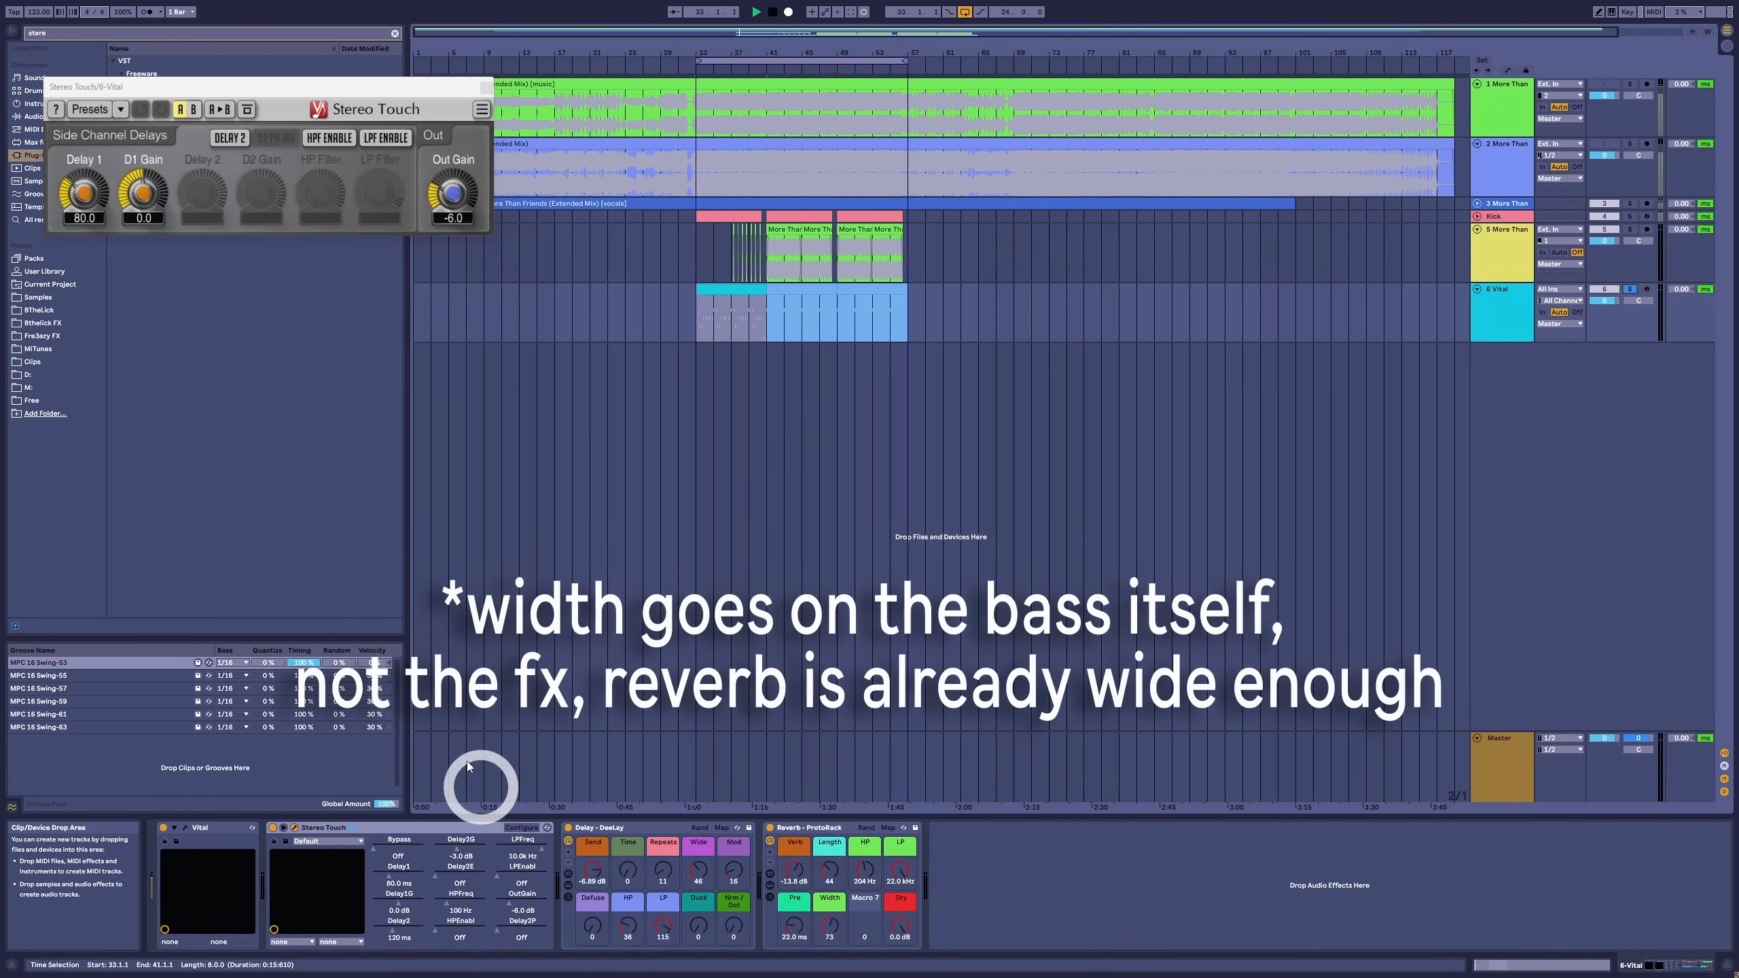
drag(83, 194, 78, 266)
drag(144, 161, 142, 223)
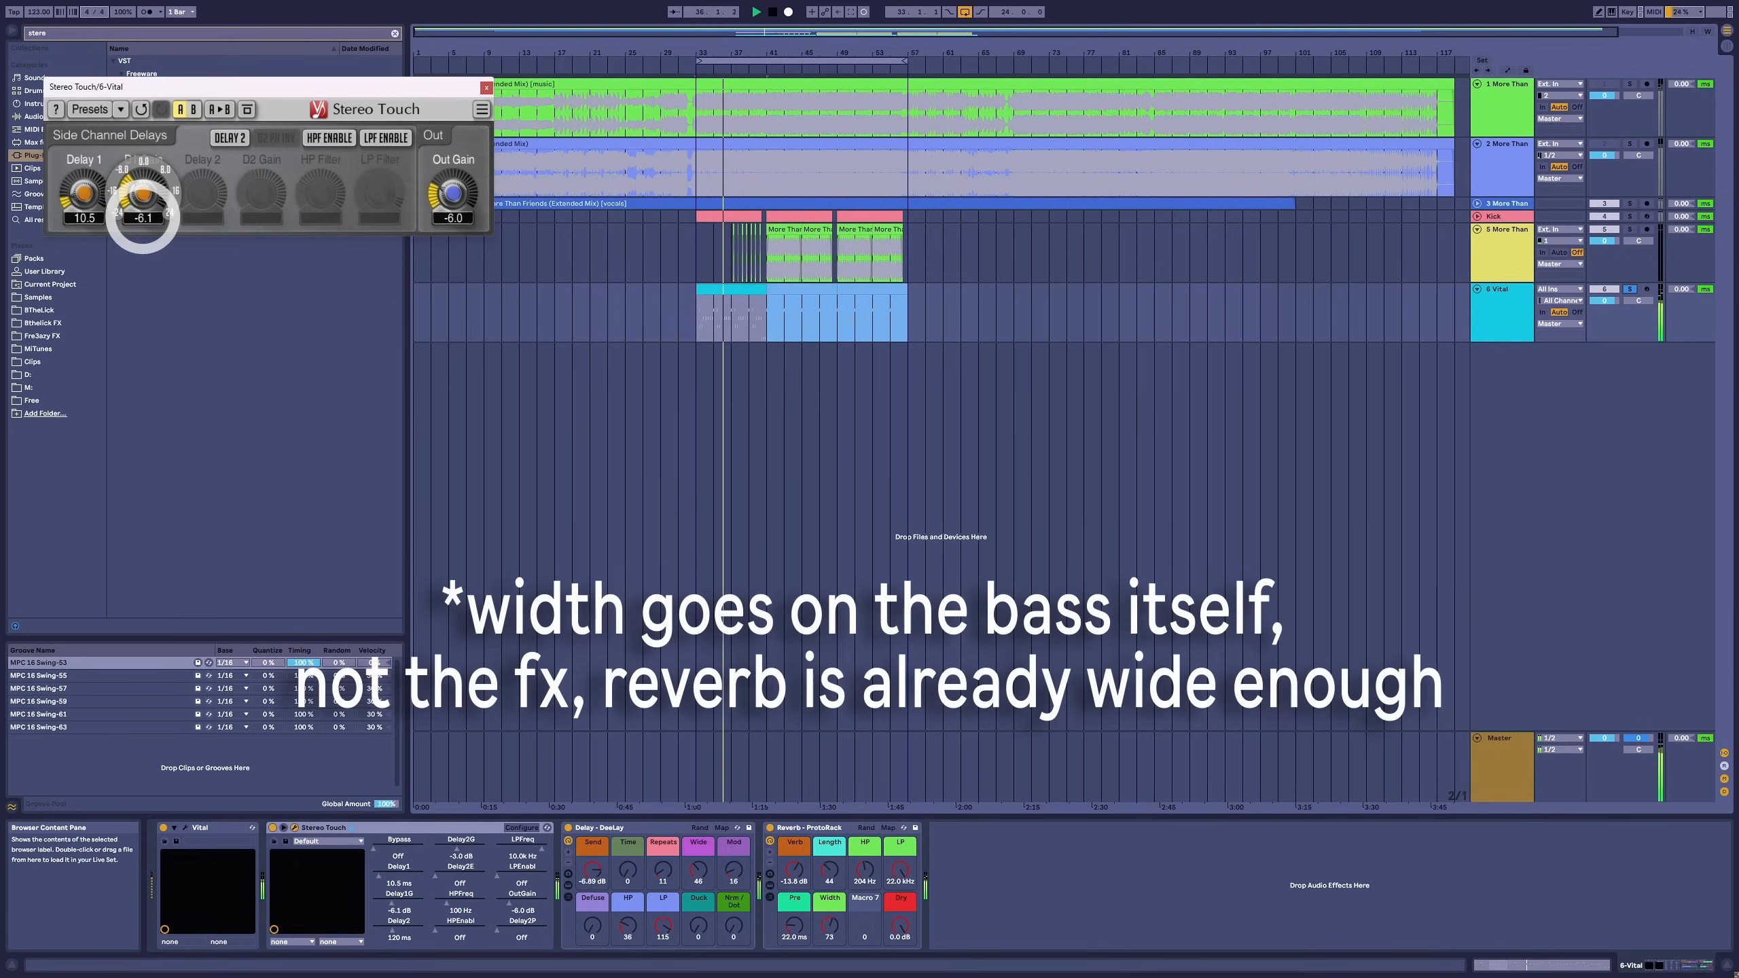
click(332, 139)
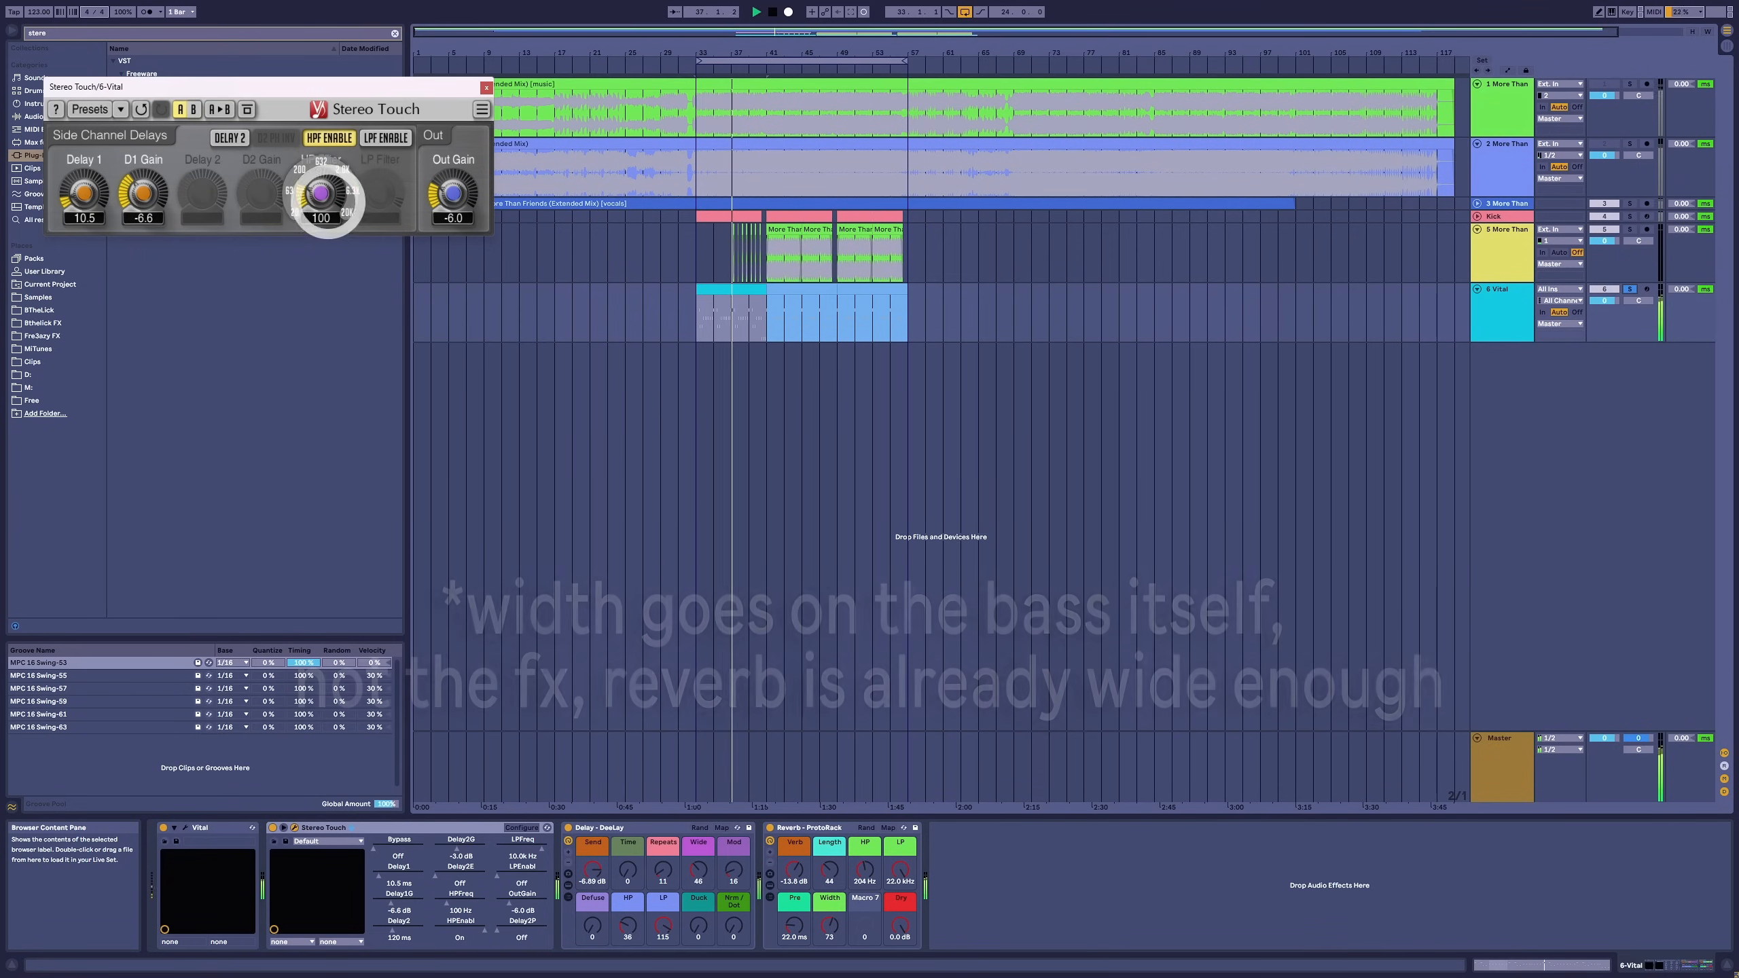
- Set Stereo Touch's HP Filter to 170 and D1 Gain to -6.0, lower the delay's Send to -8.27 dB, and unsolo the bass
drag(329, 201, 326, 176)
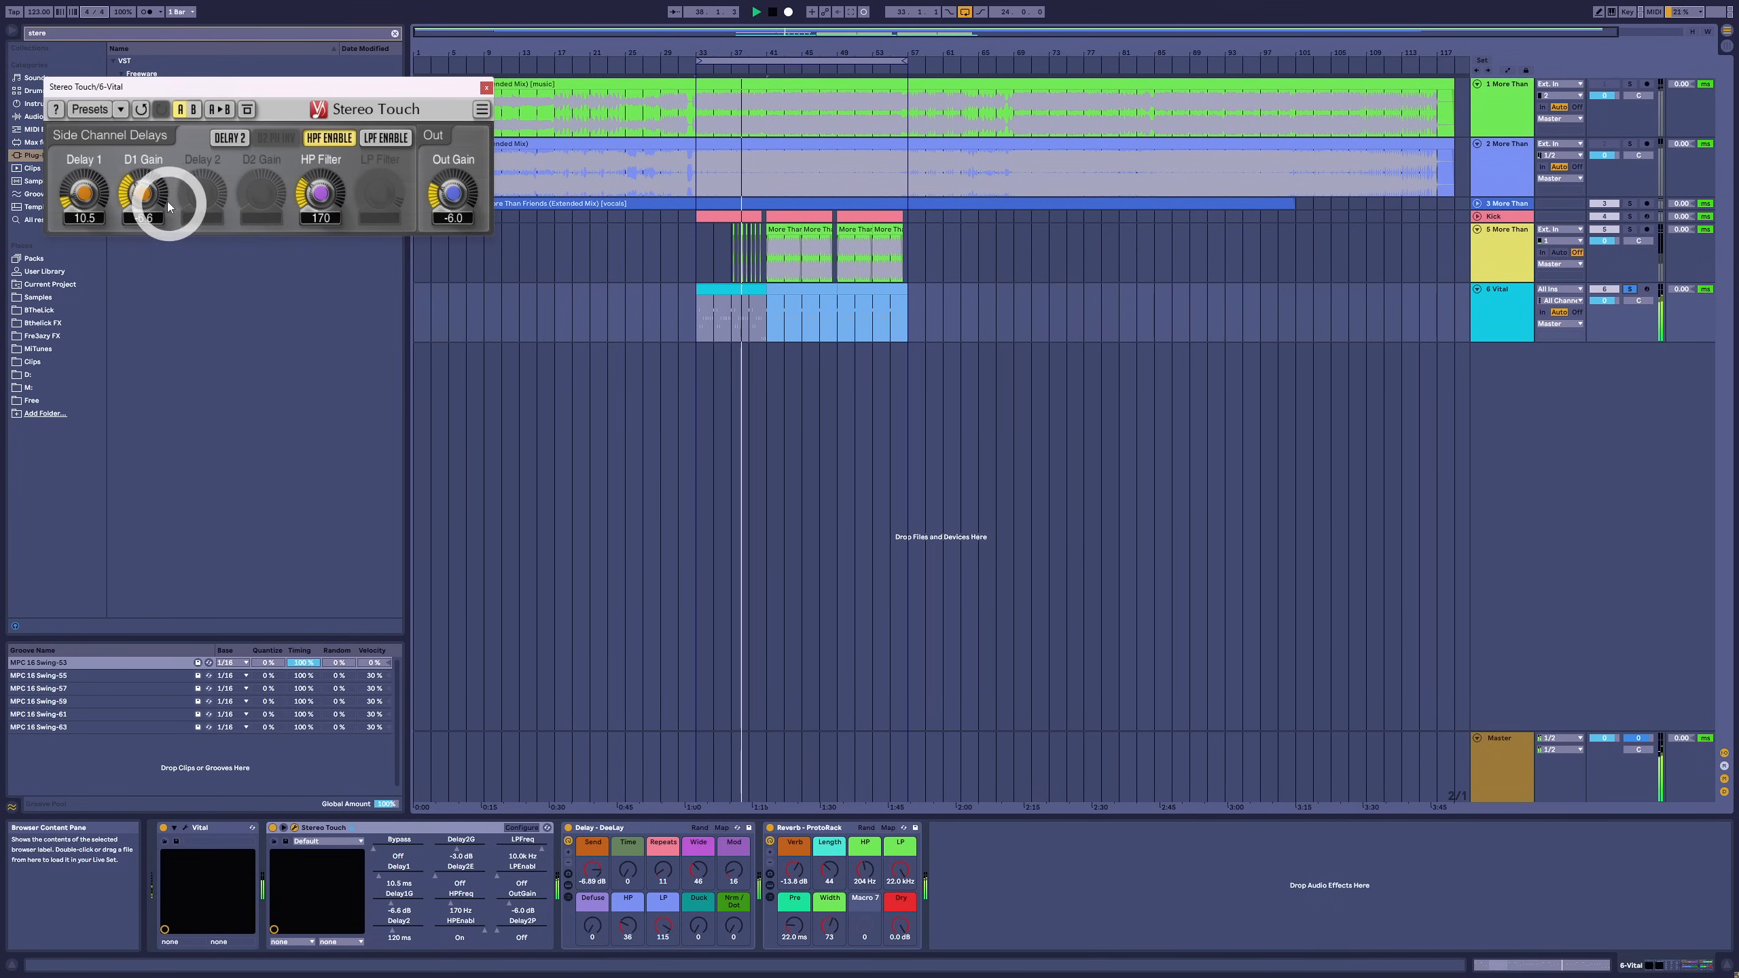
drag(168, 203, 96, 249)
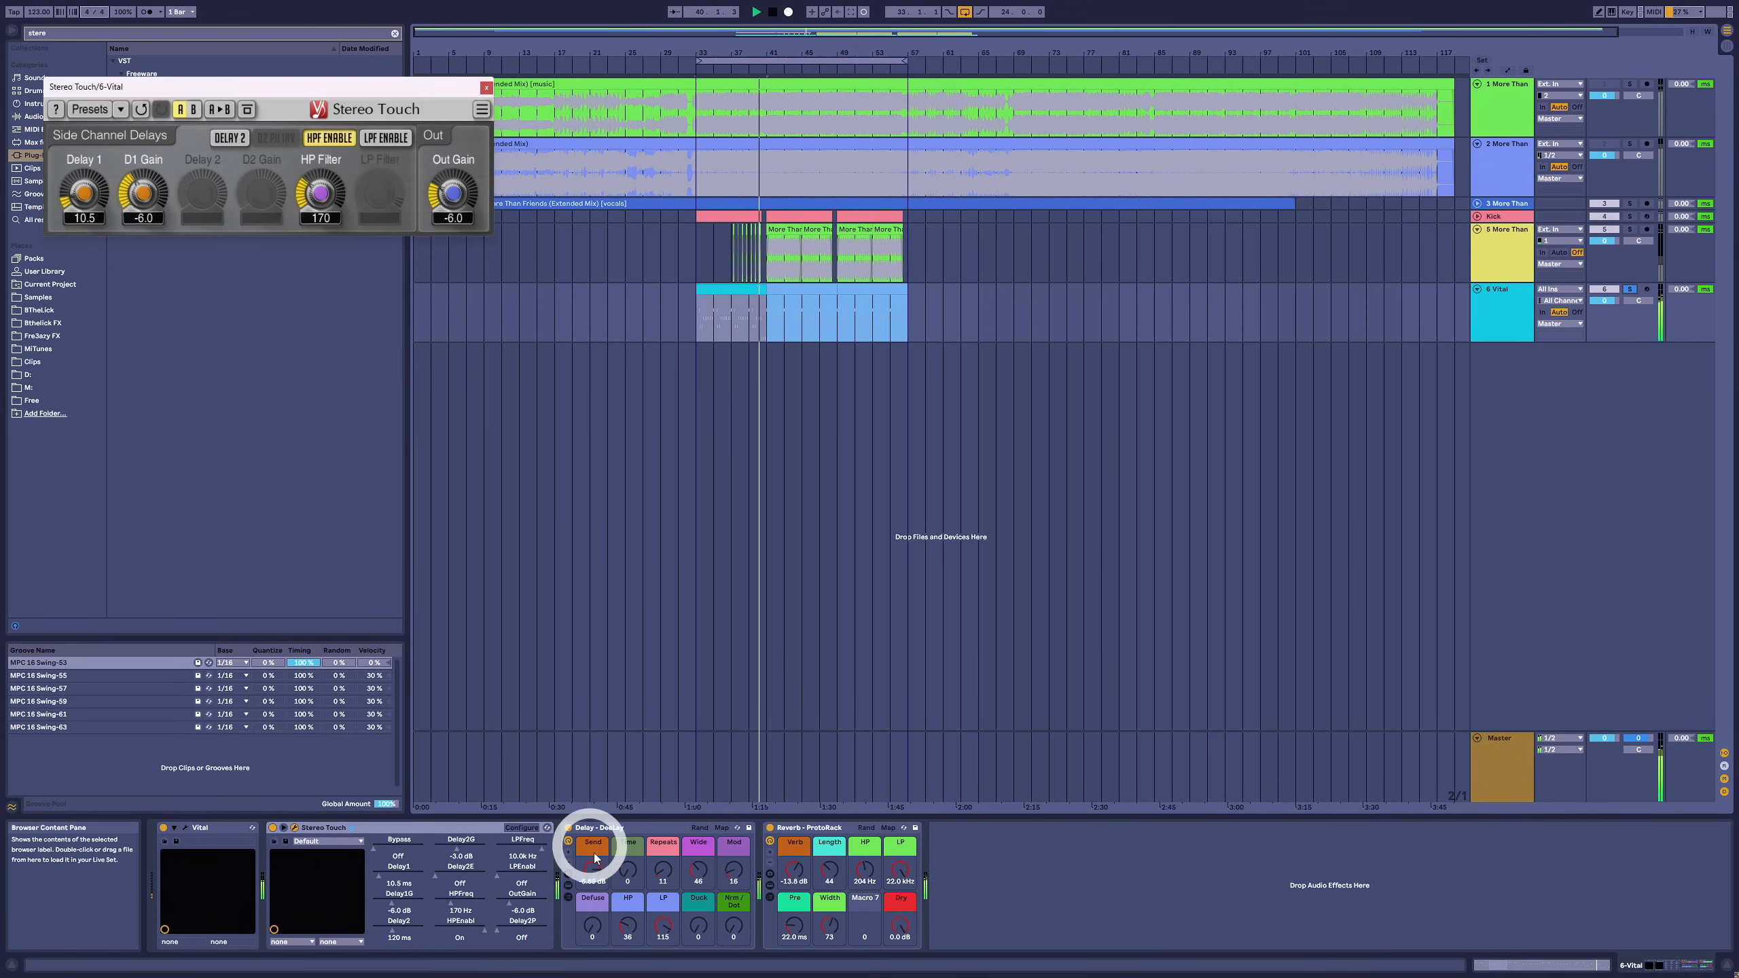
drag(592, 873, 593, 878)
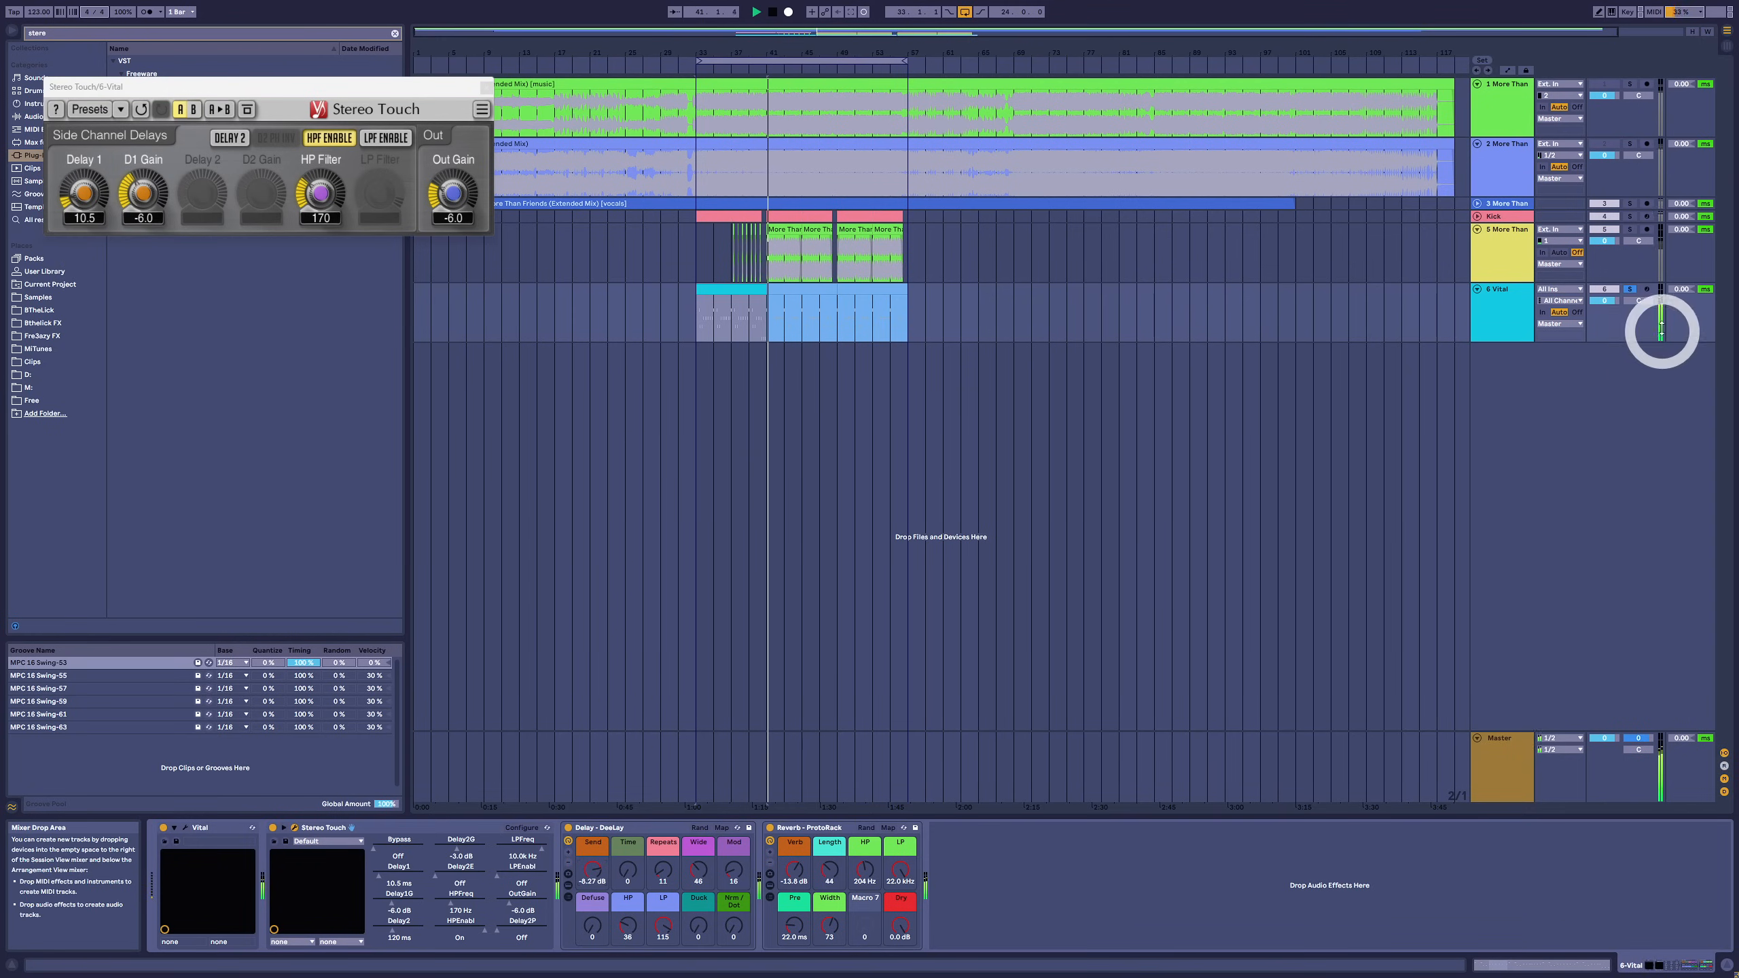
click(1630, 291)
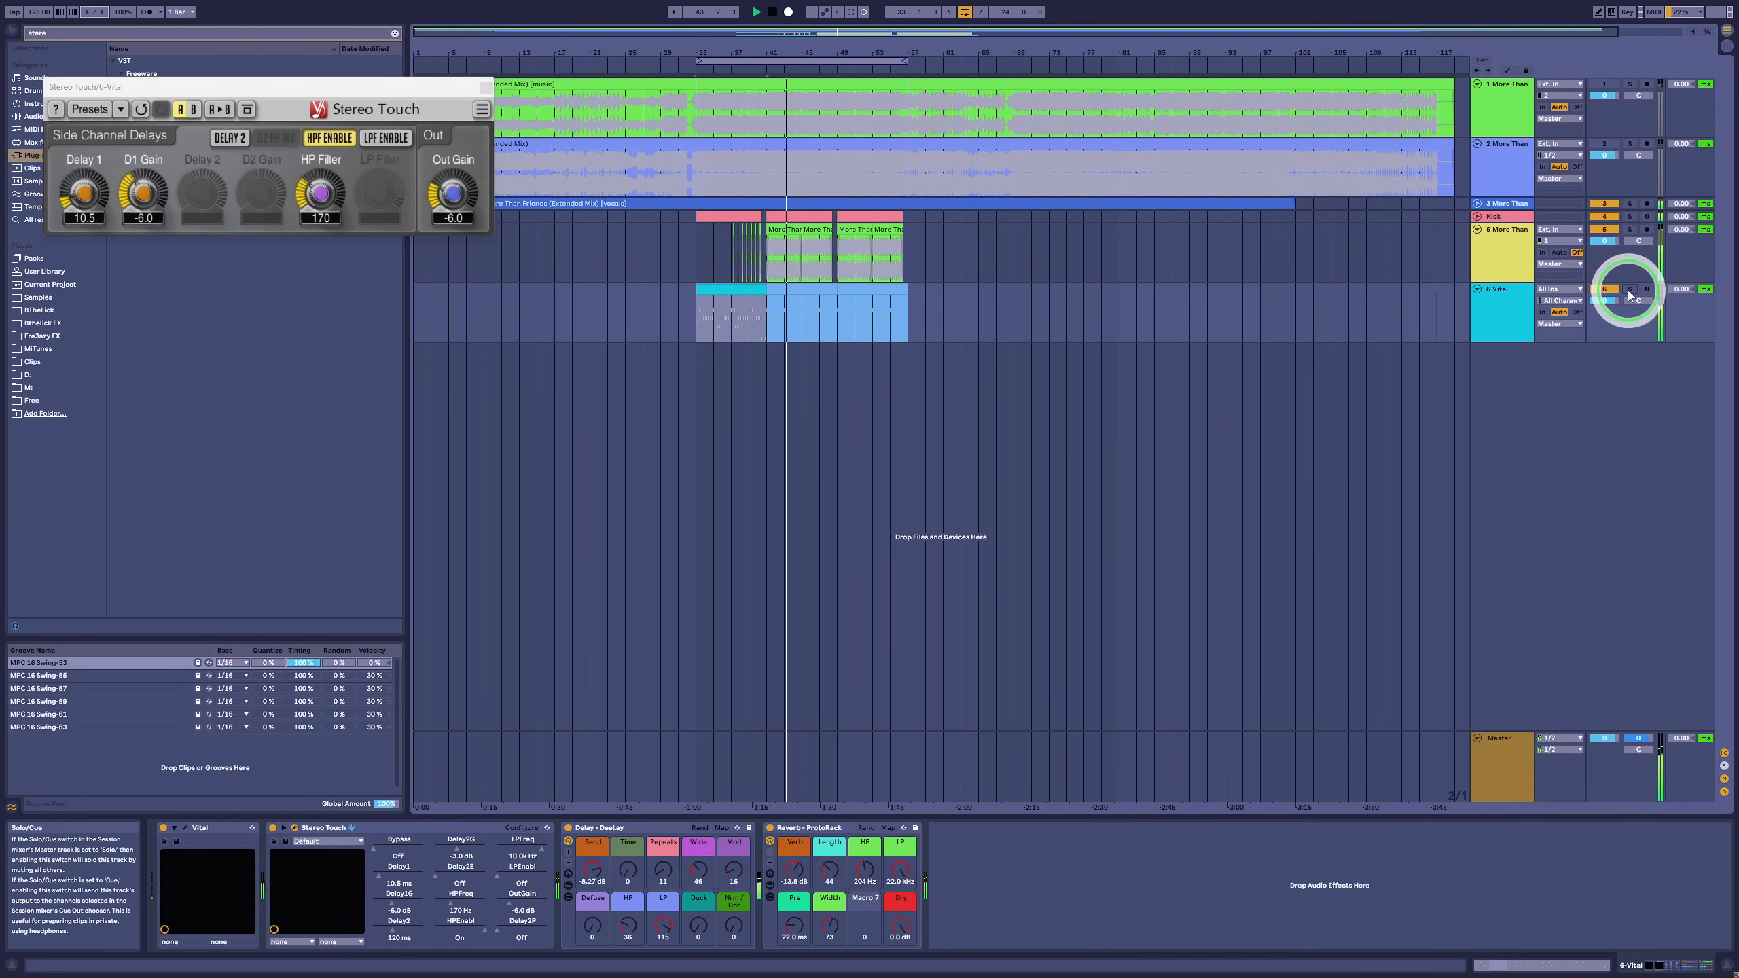
- Open Vital, set Envelope 1's release to 0.440 secs, and adjust Envelope 2's release
click(184, 828)
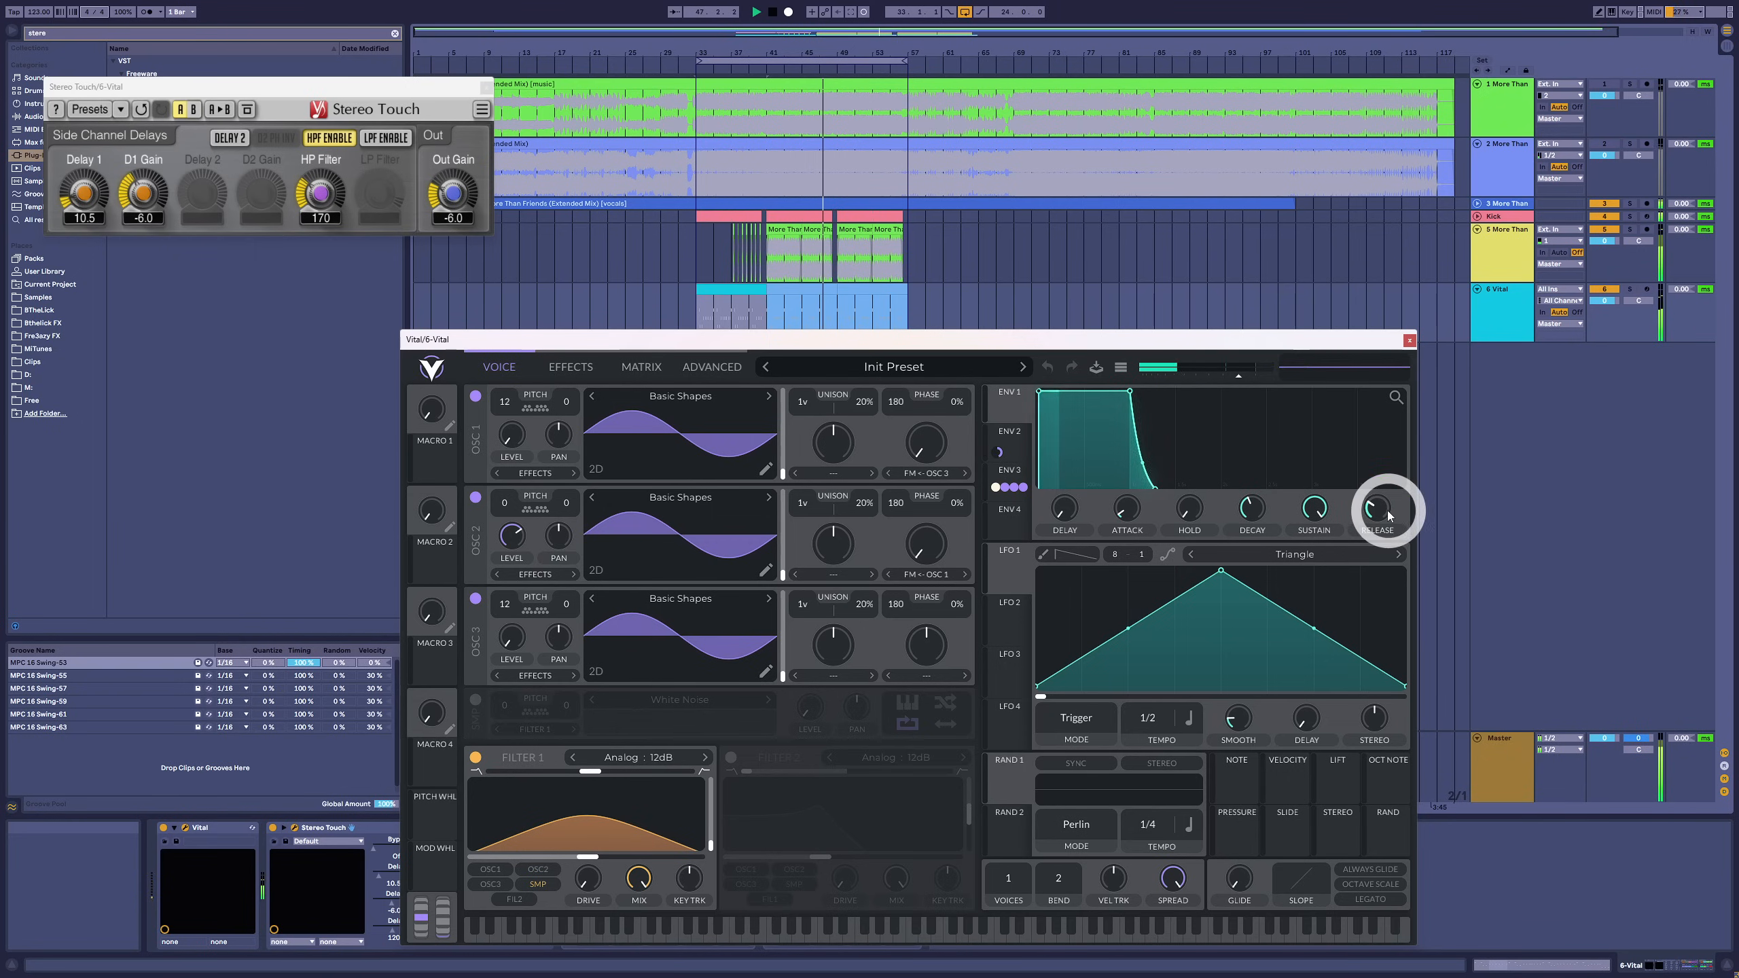
drag(1385, 512, 1385, 508)
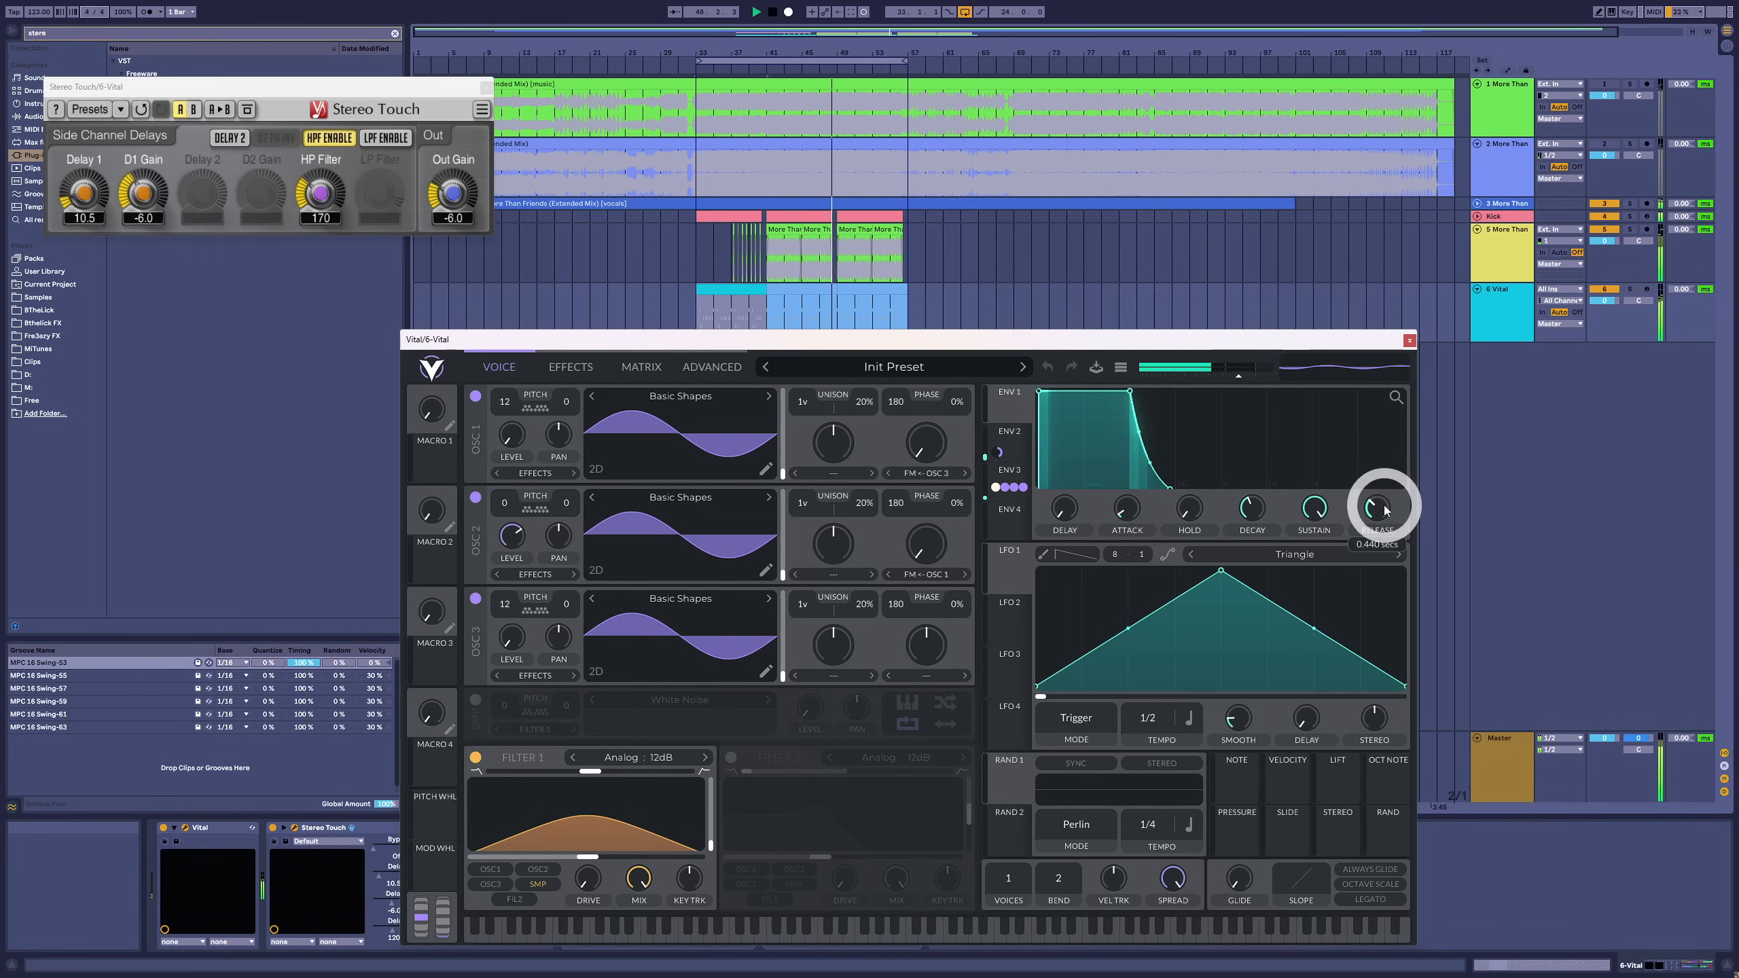
click(1021, 428)
drag(1375, 519, 1376, 522)
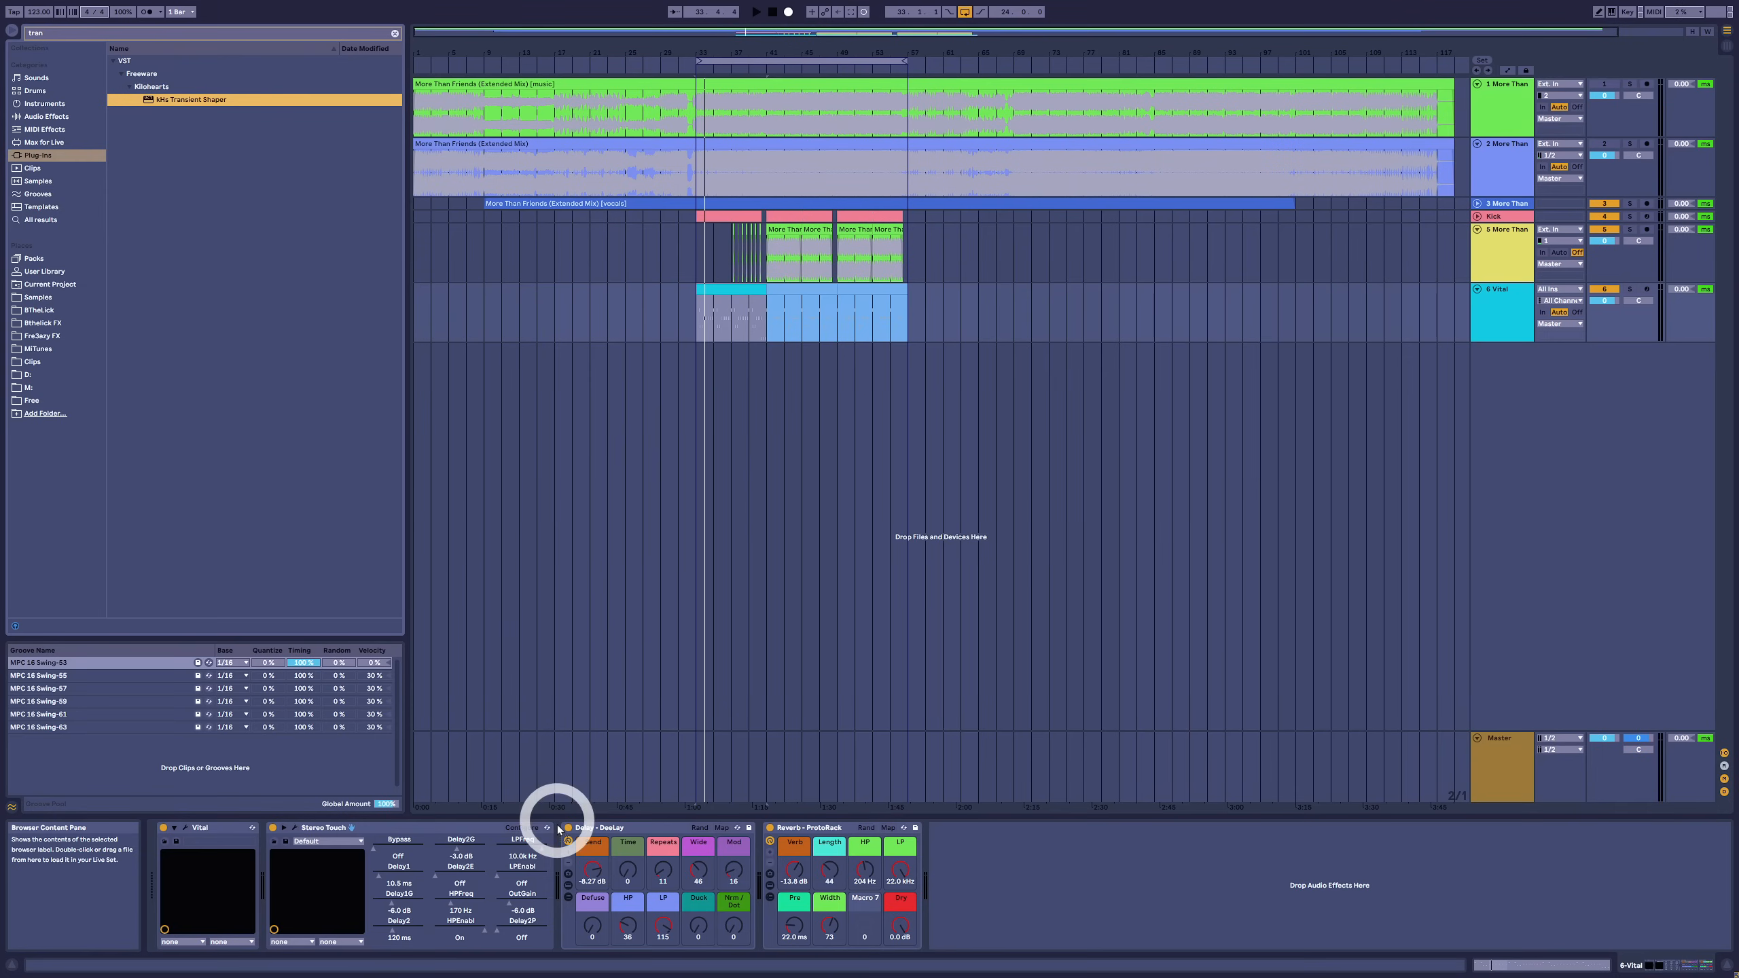
- Insert kHs Transient Shaper between Stereo Touch and the delay rack, collapse Stereo Touch's parameters, and open the Transient Shaper window beside the browser
drag(557, 829, 557, 851)
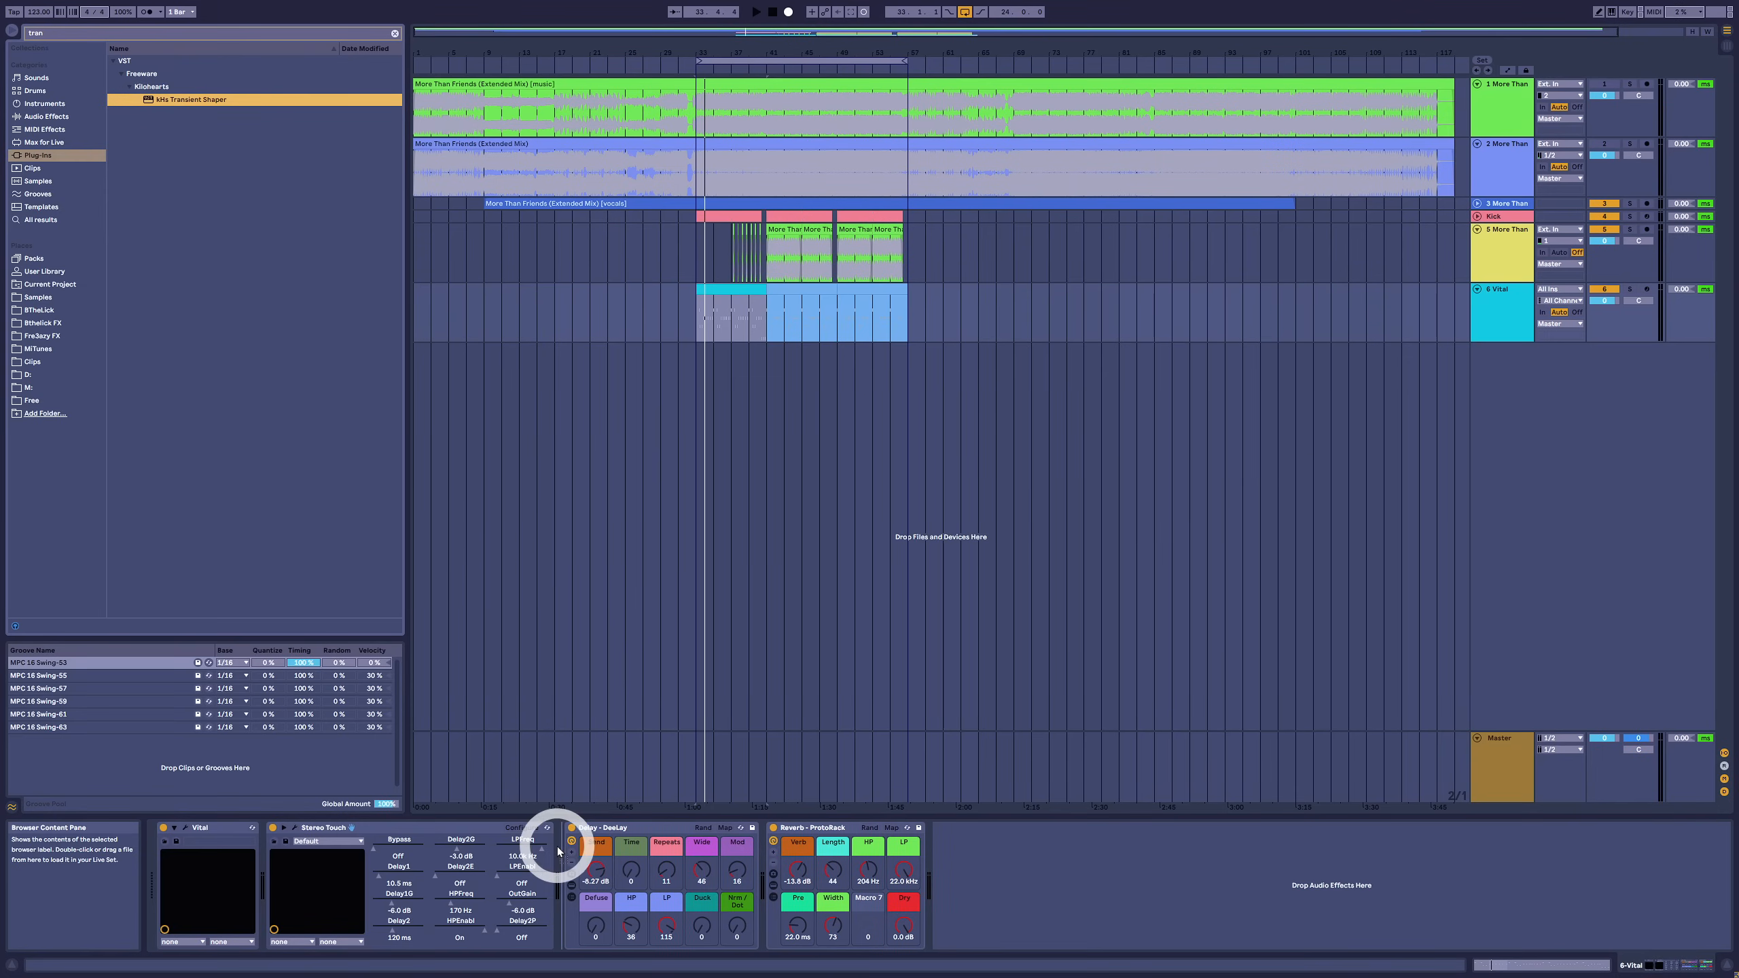
click(283, 828)
click(404, 828)
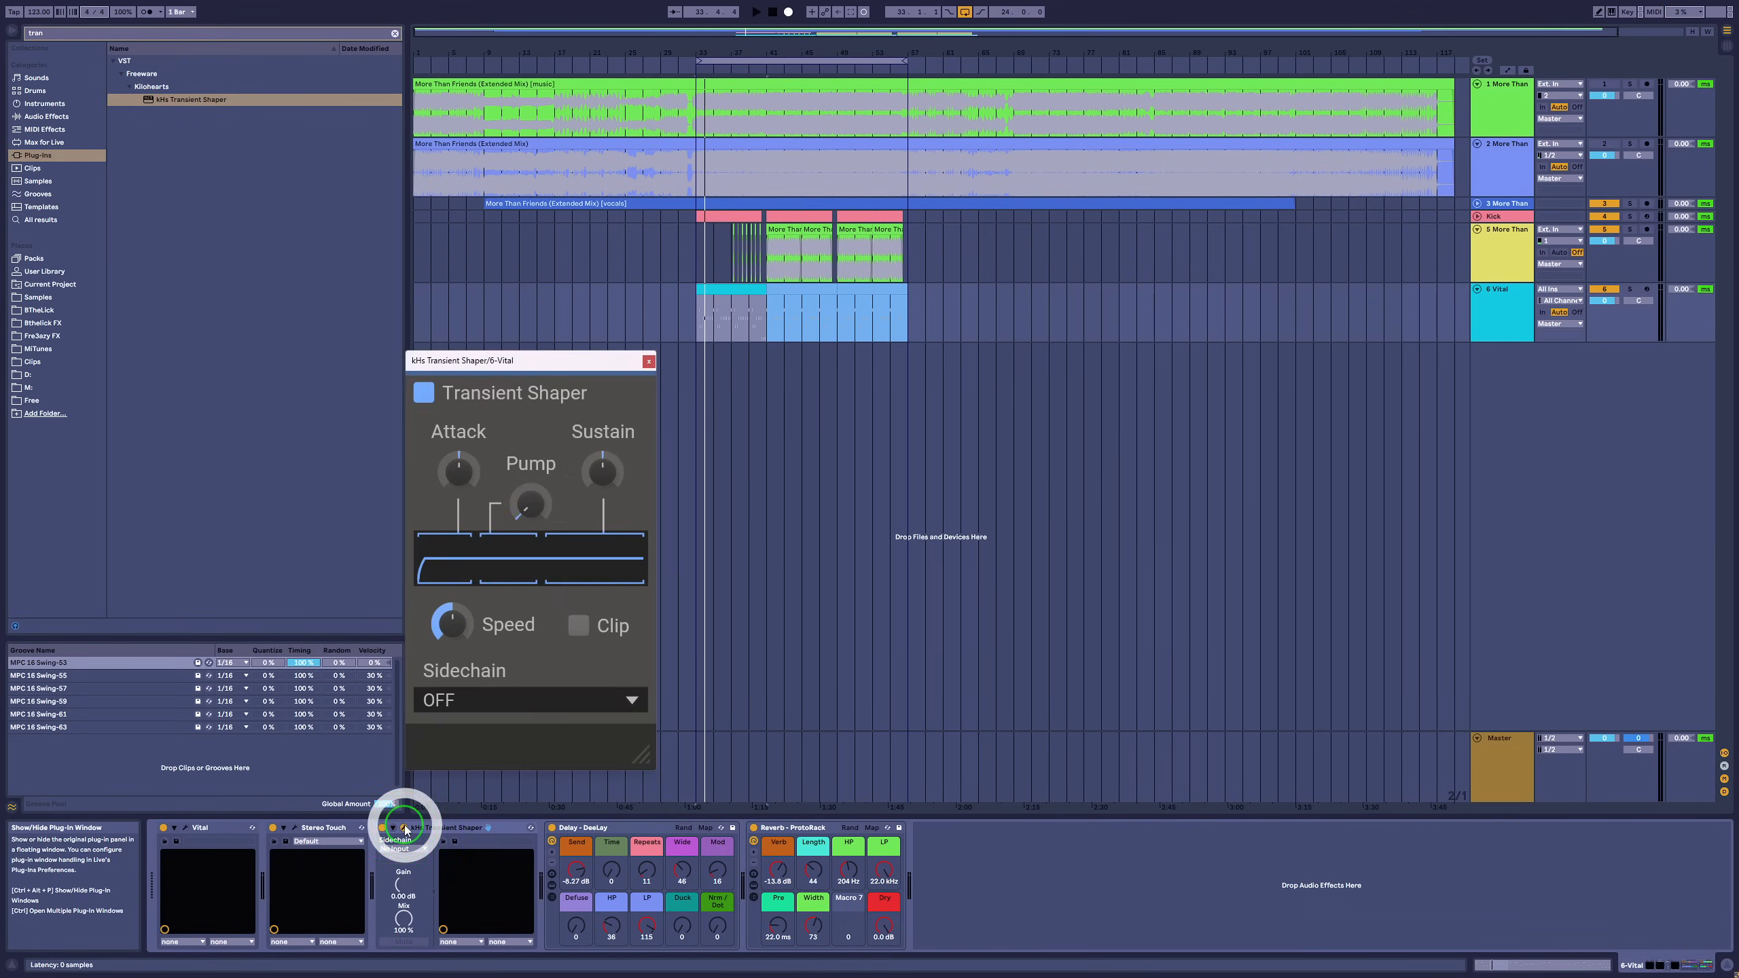
drag(544, 361, 582, 349)
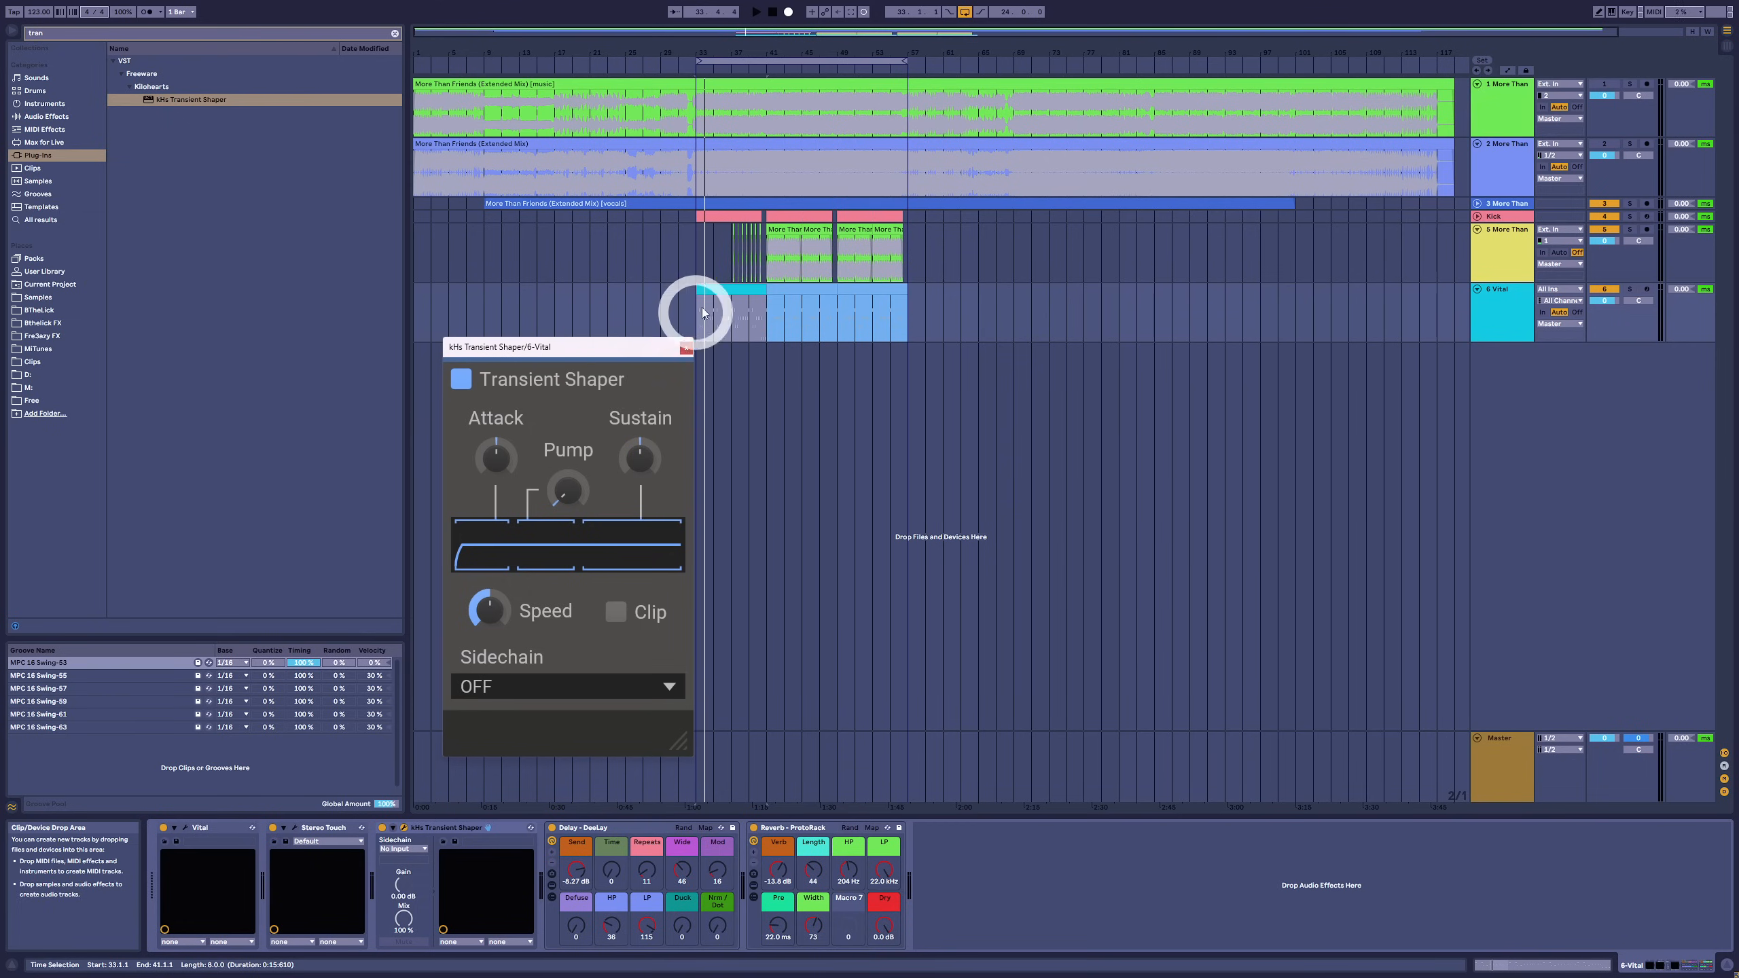
- Solo and play the bass clip, raise the Transient Shaper's Attack to about 31%, and enable Clip
click(727, 291)
key(s)
key(space)
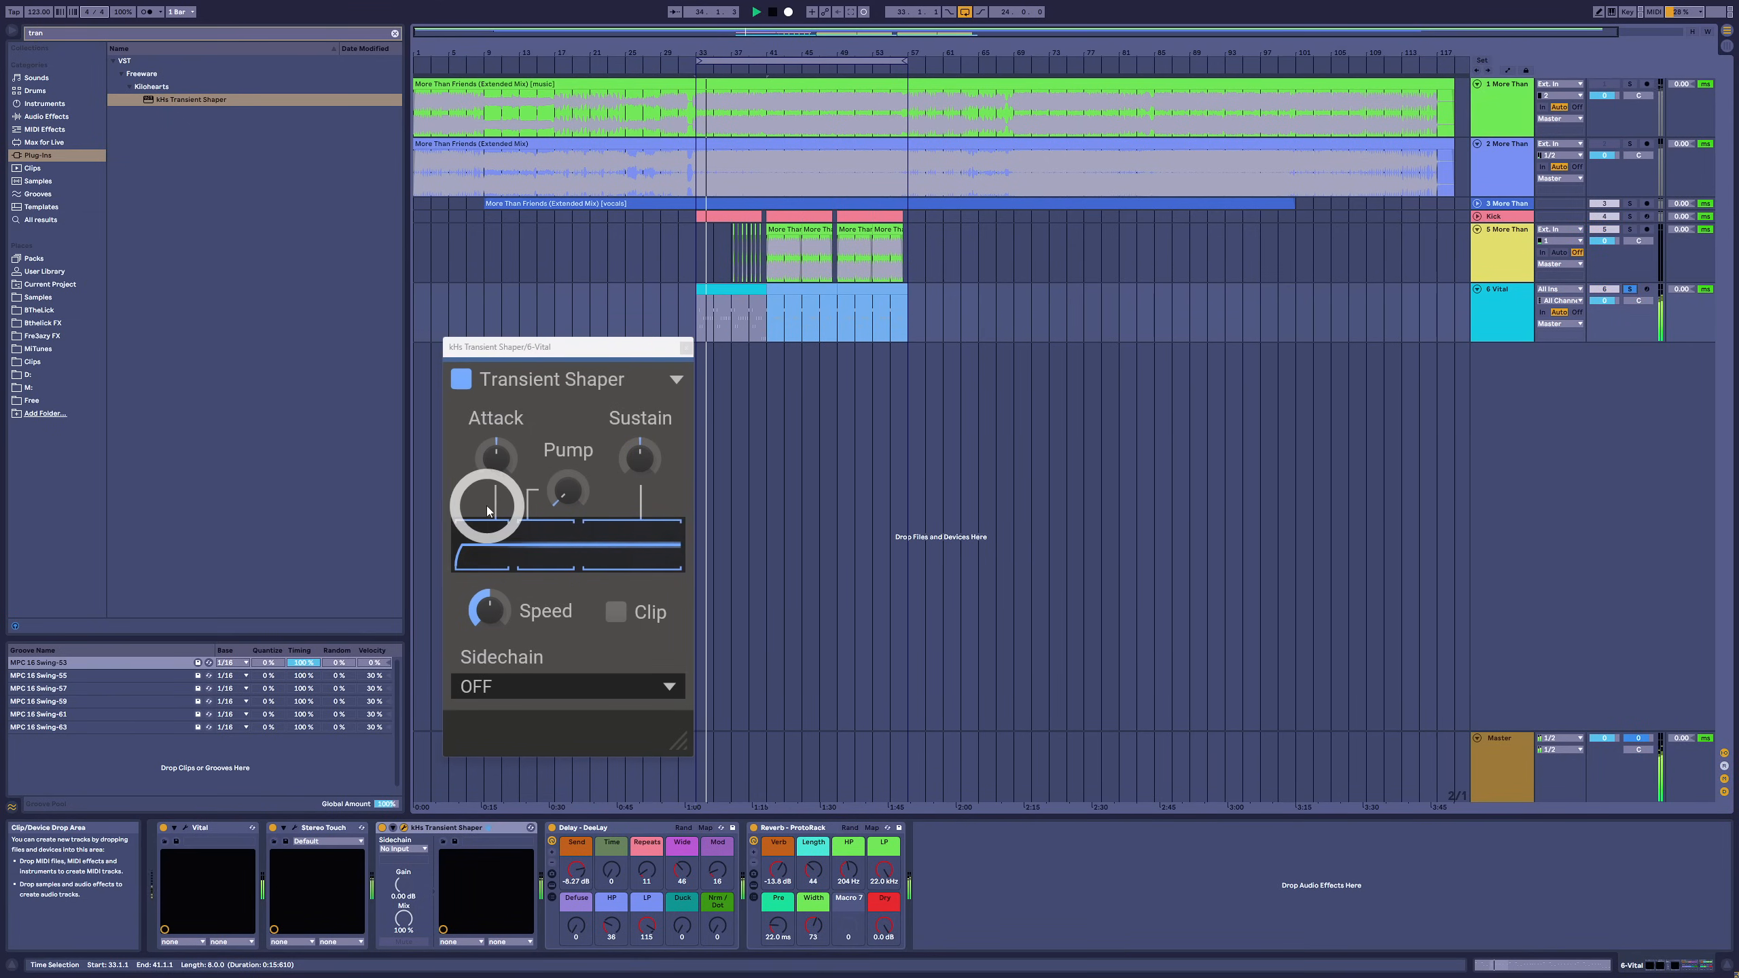
mouse_move(495, 457)
mouse_down()
mouse_move(500, 426)
mouse_move(499, 488)
mouse_up()
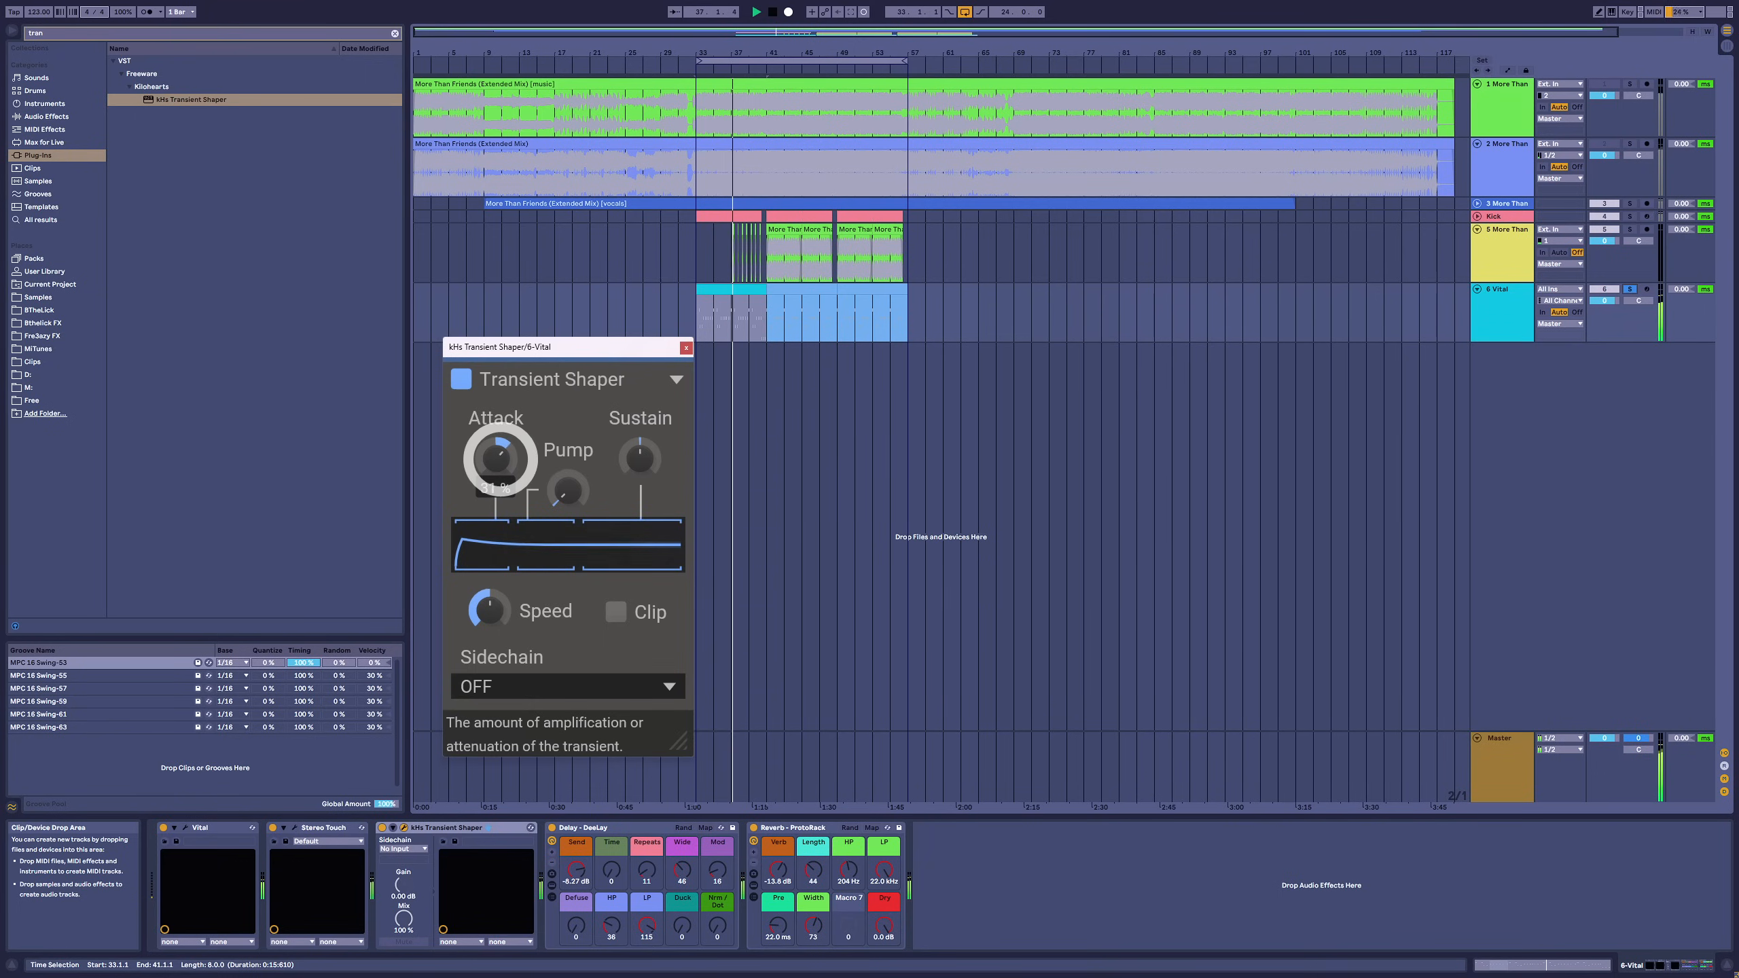
click(617, 611)
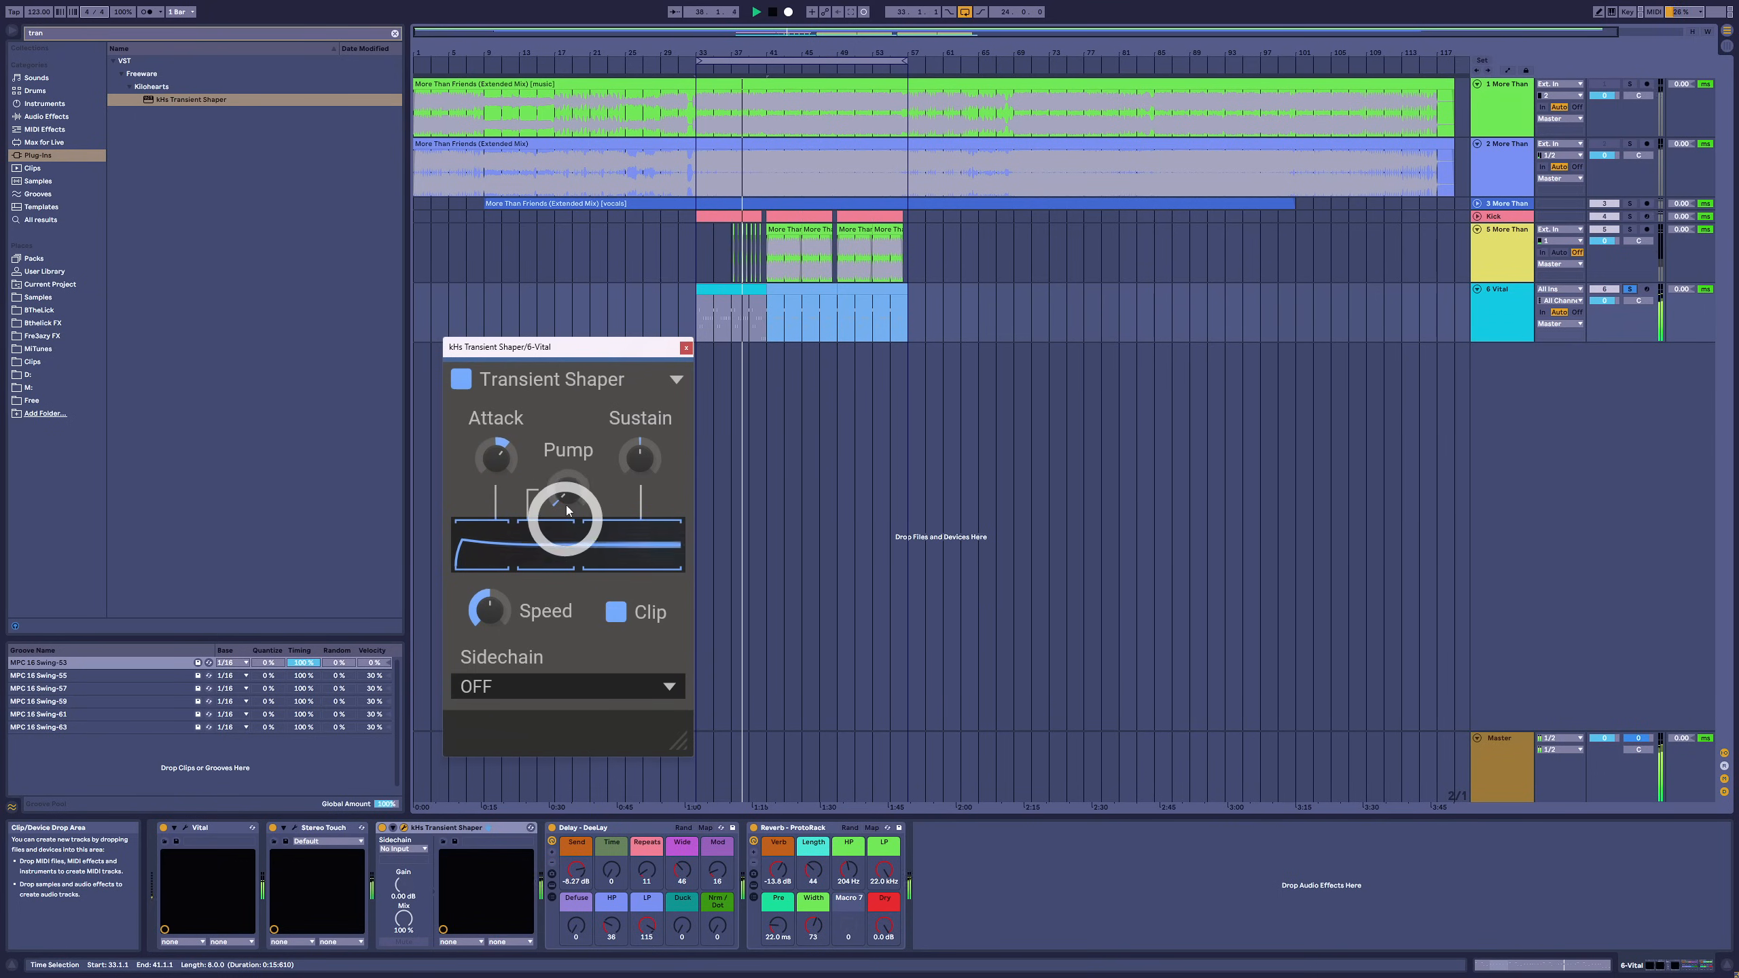
- Raise the Transient Shaper's Pump slightly, reset Sustain to its default, and set Attack to 42%
drag(565, 505, 646, 450)
double_click(646, 454)
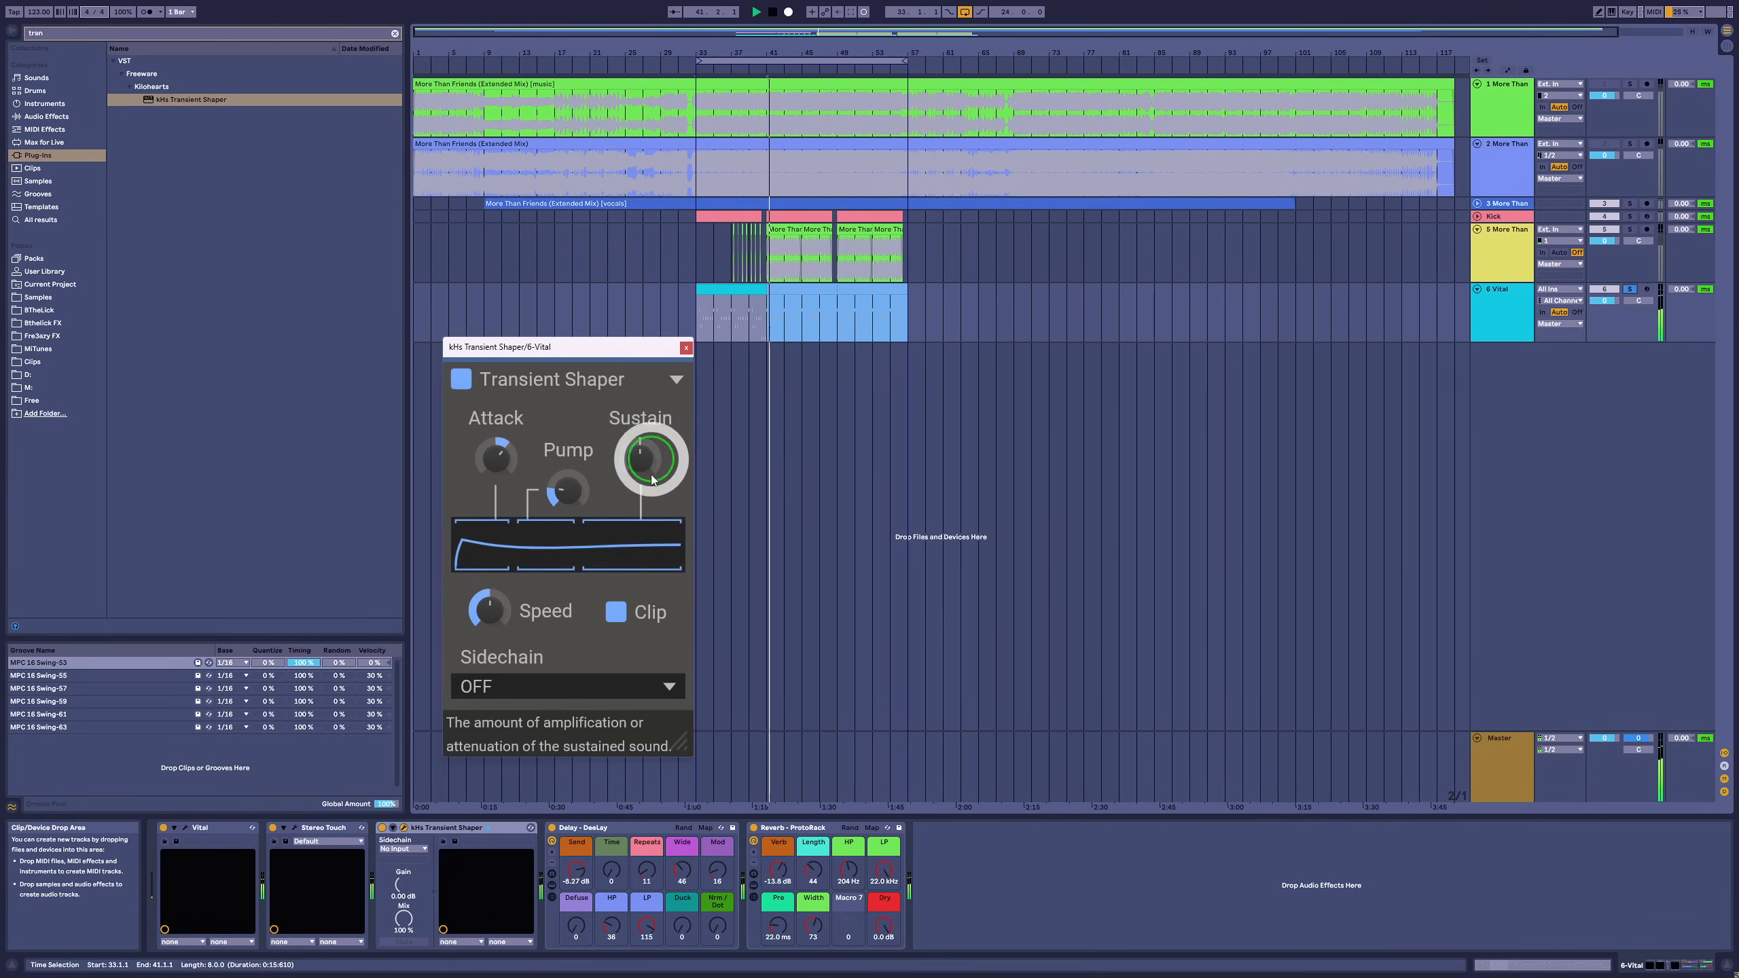
drag(506, 473, 505, 455)
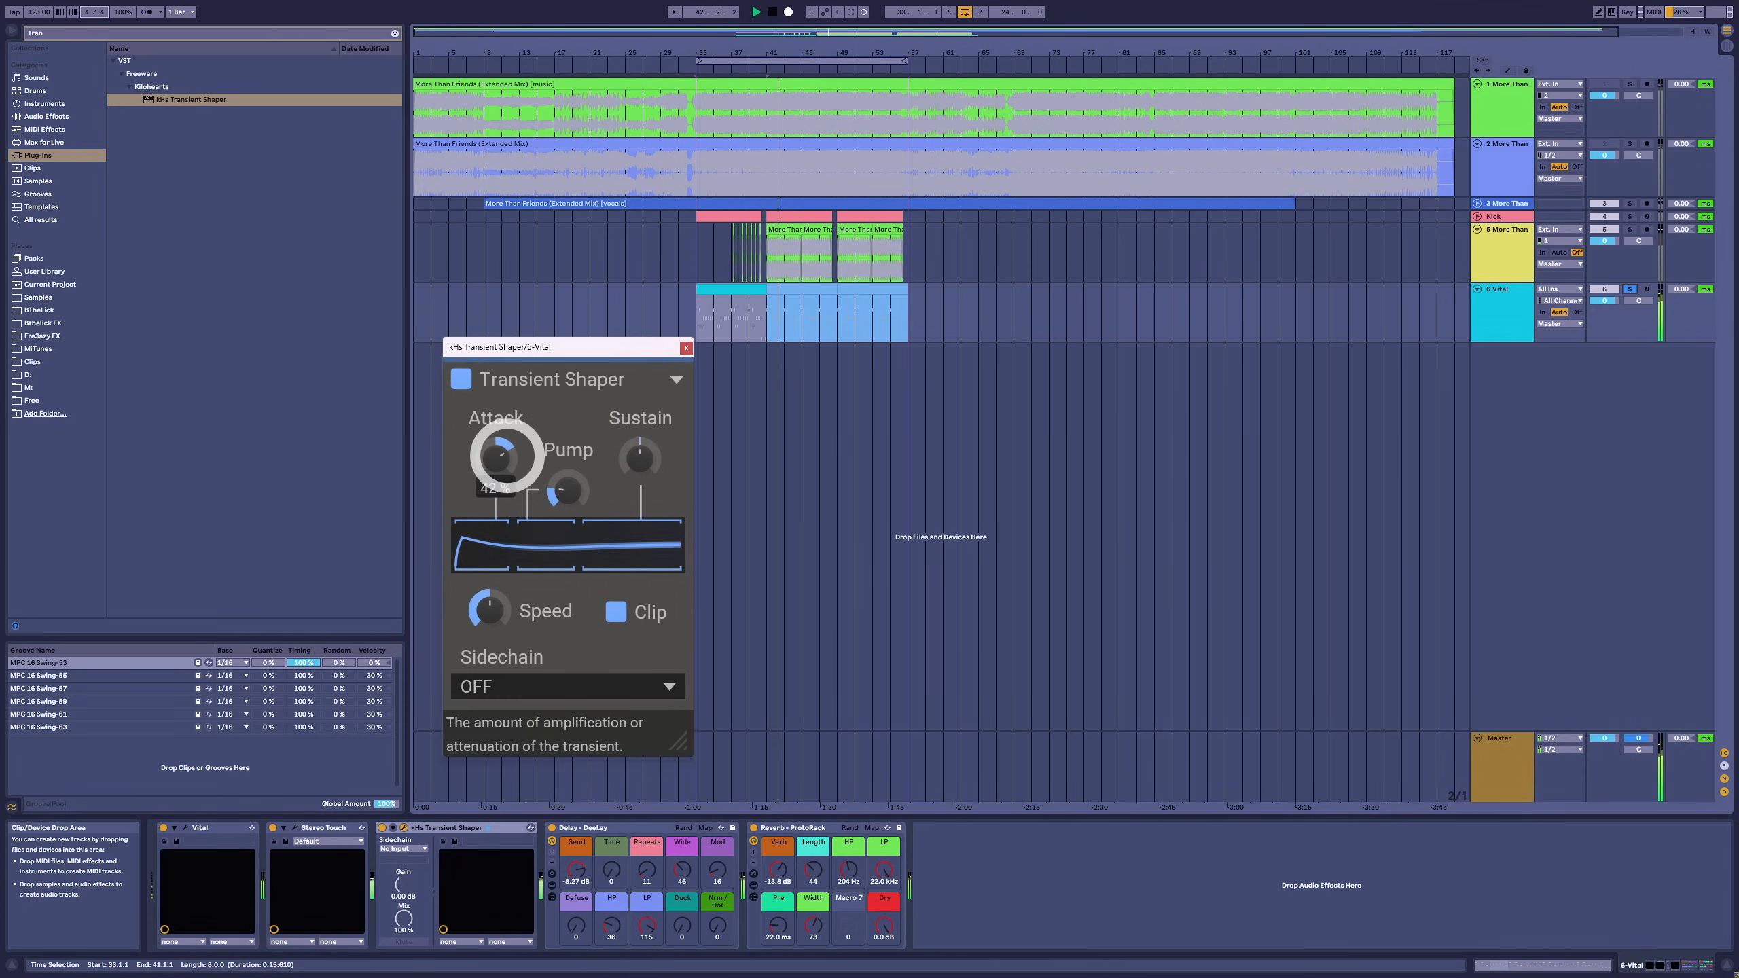
- Unsolo the bass, replay its clip in the mix, and lower the Transient Shaper's Attack to 39%
click(1631, 289)
key(space)
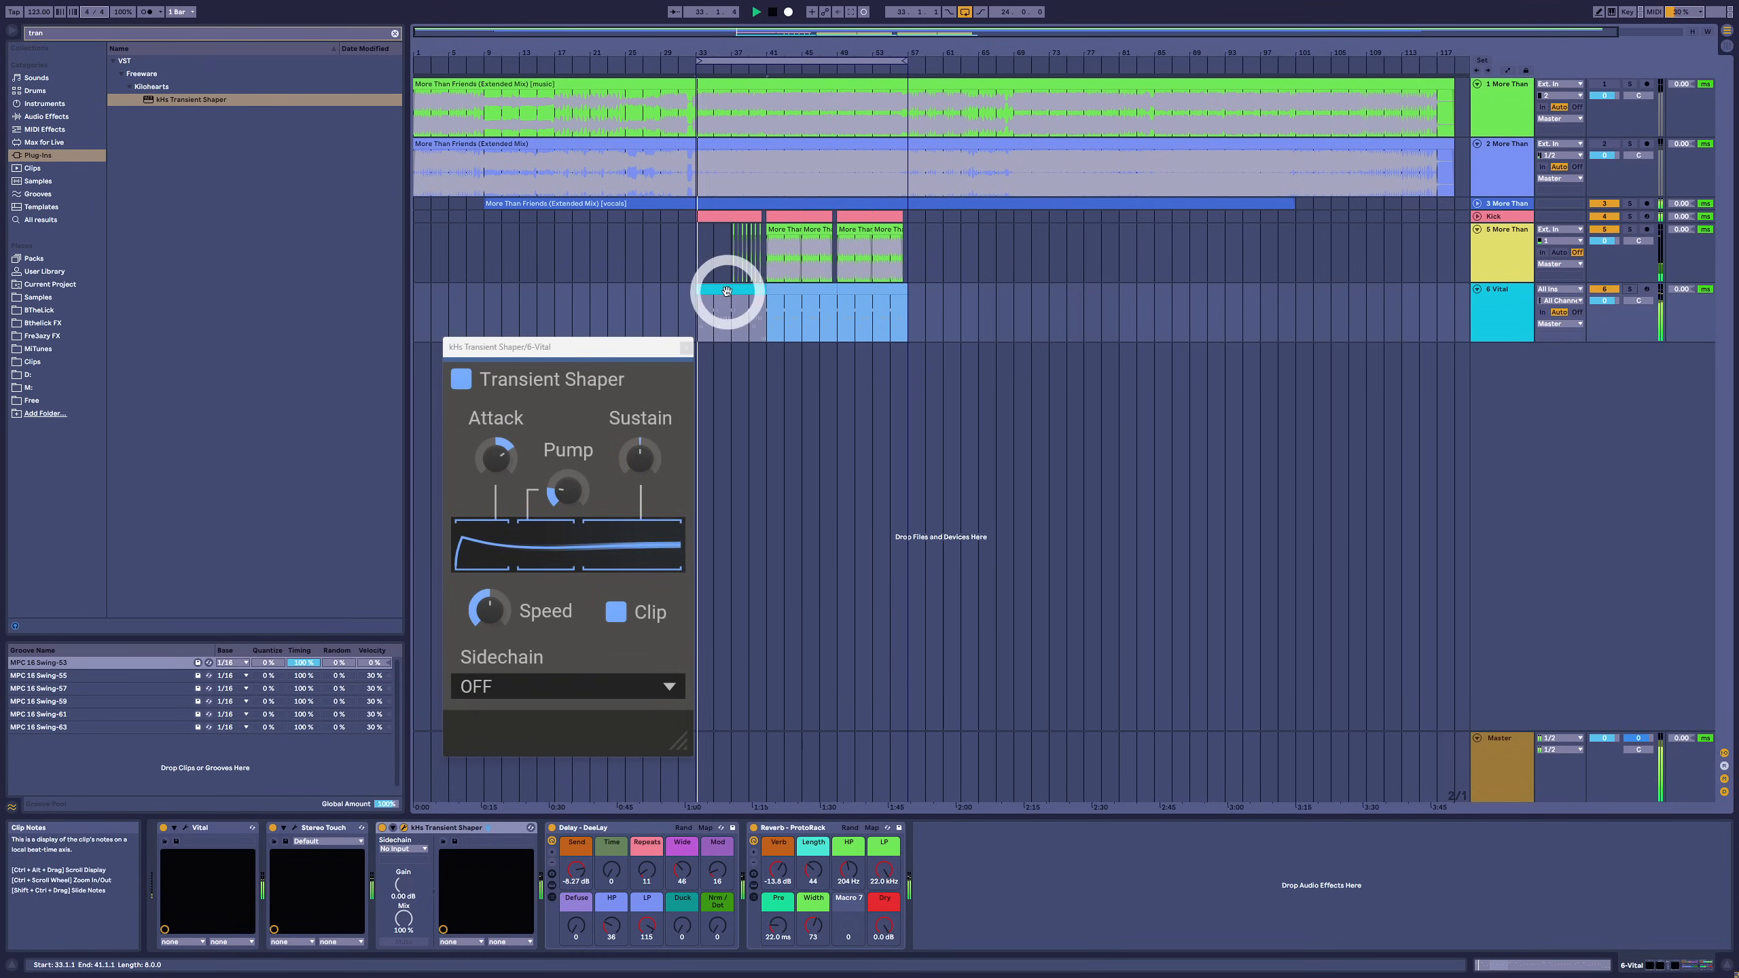
drag(507, 464, 506, 463)
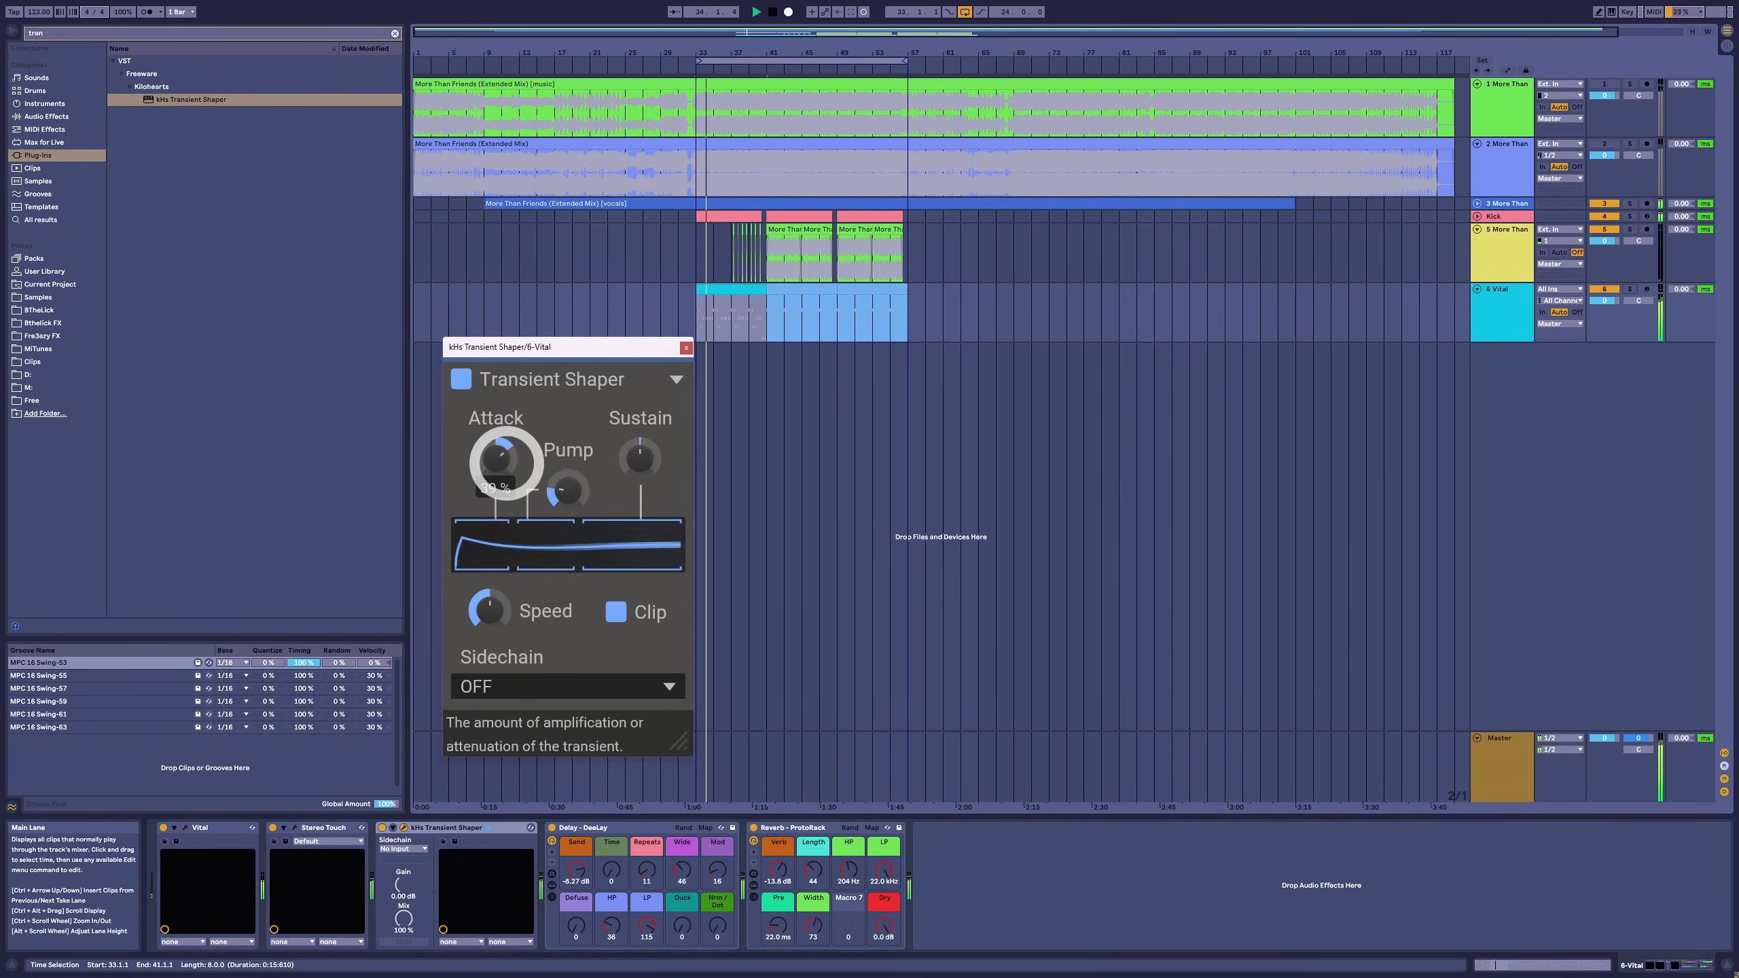
- Lower the reverb rack's Verb to -16.3 dB and the delay rack's Send to -10.7 dB, and close the Transient Shaper window
drag(777, 870, 777, 872)
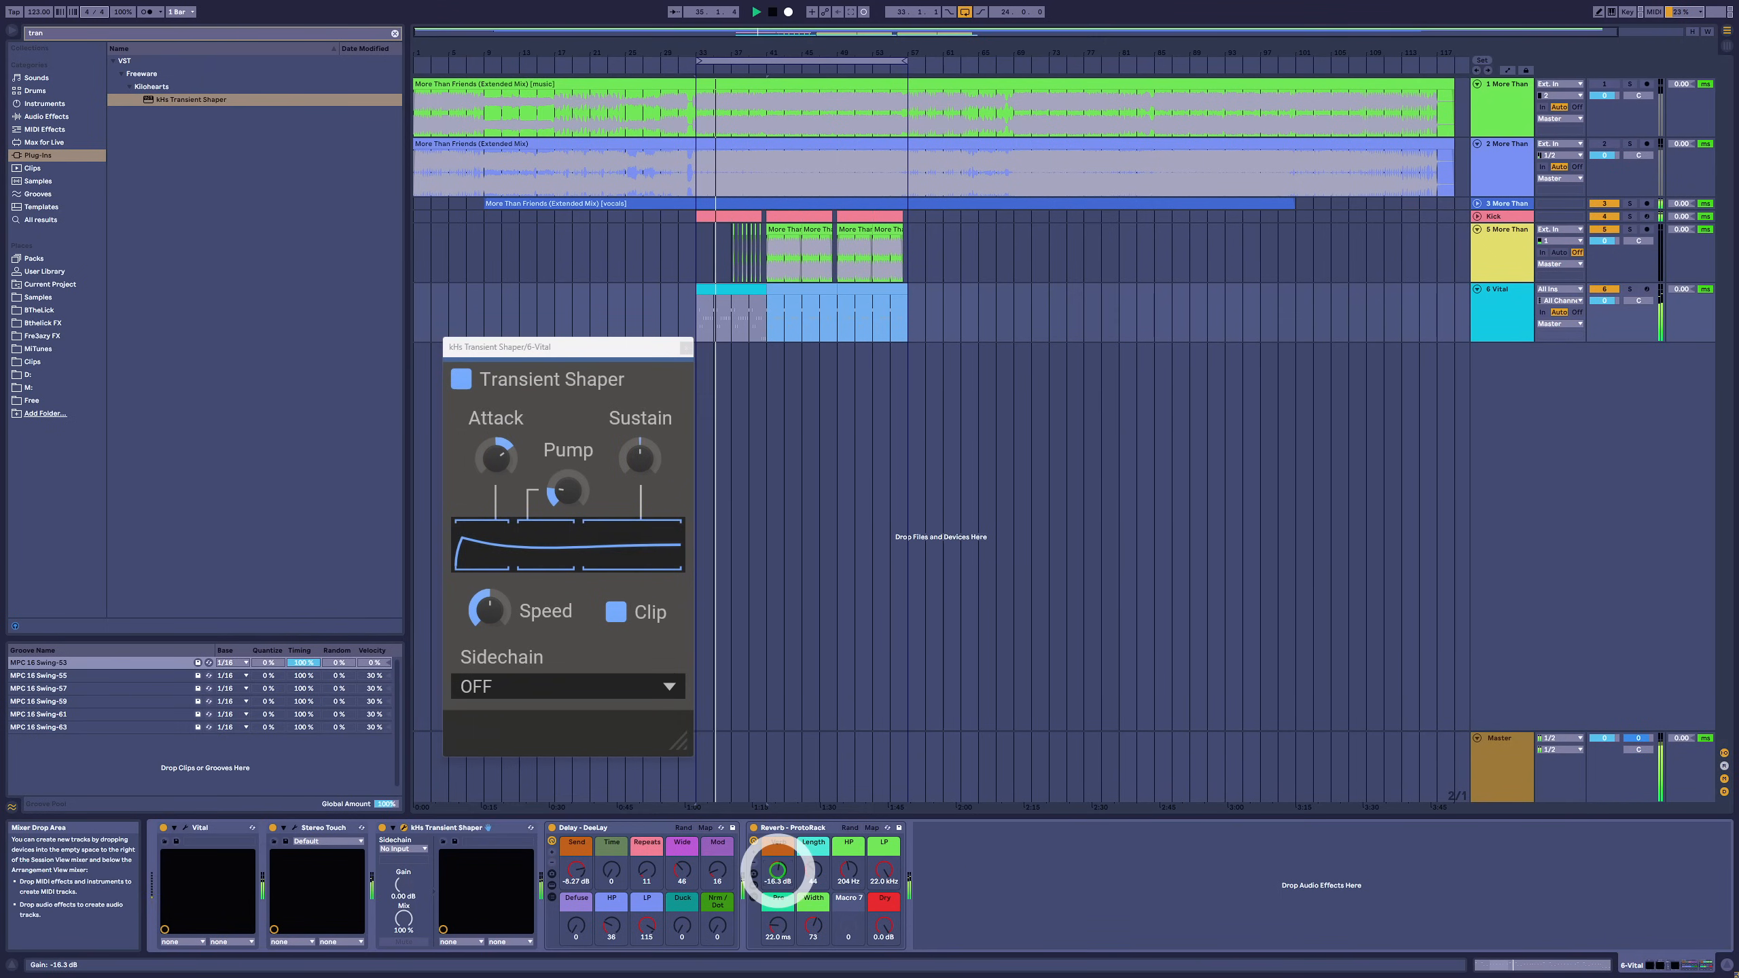
drag(576, 868, 576, 871)
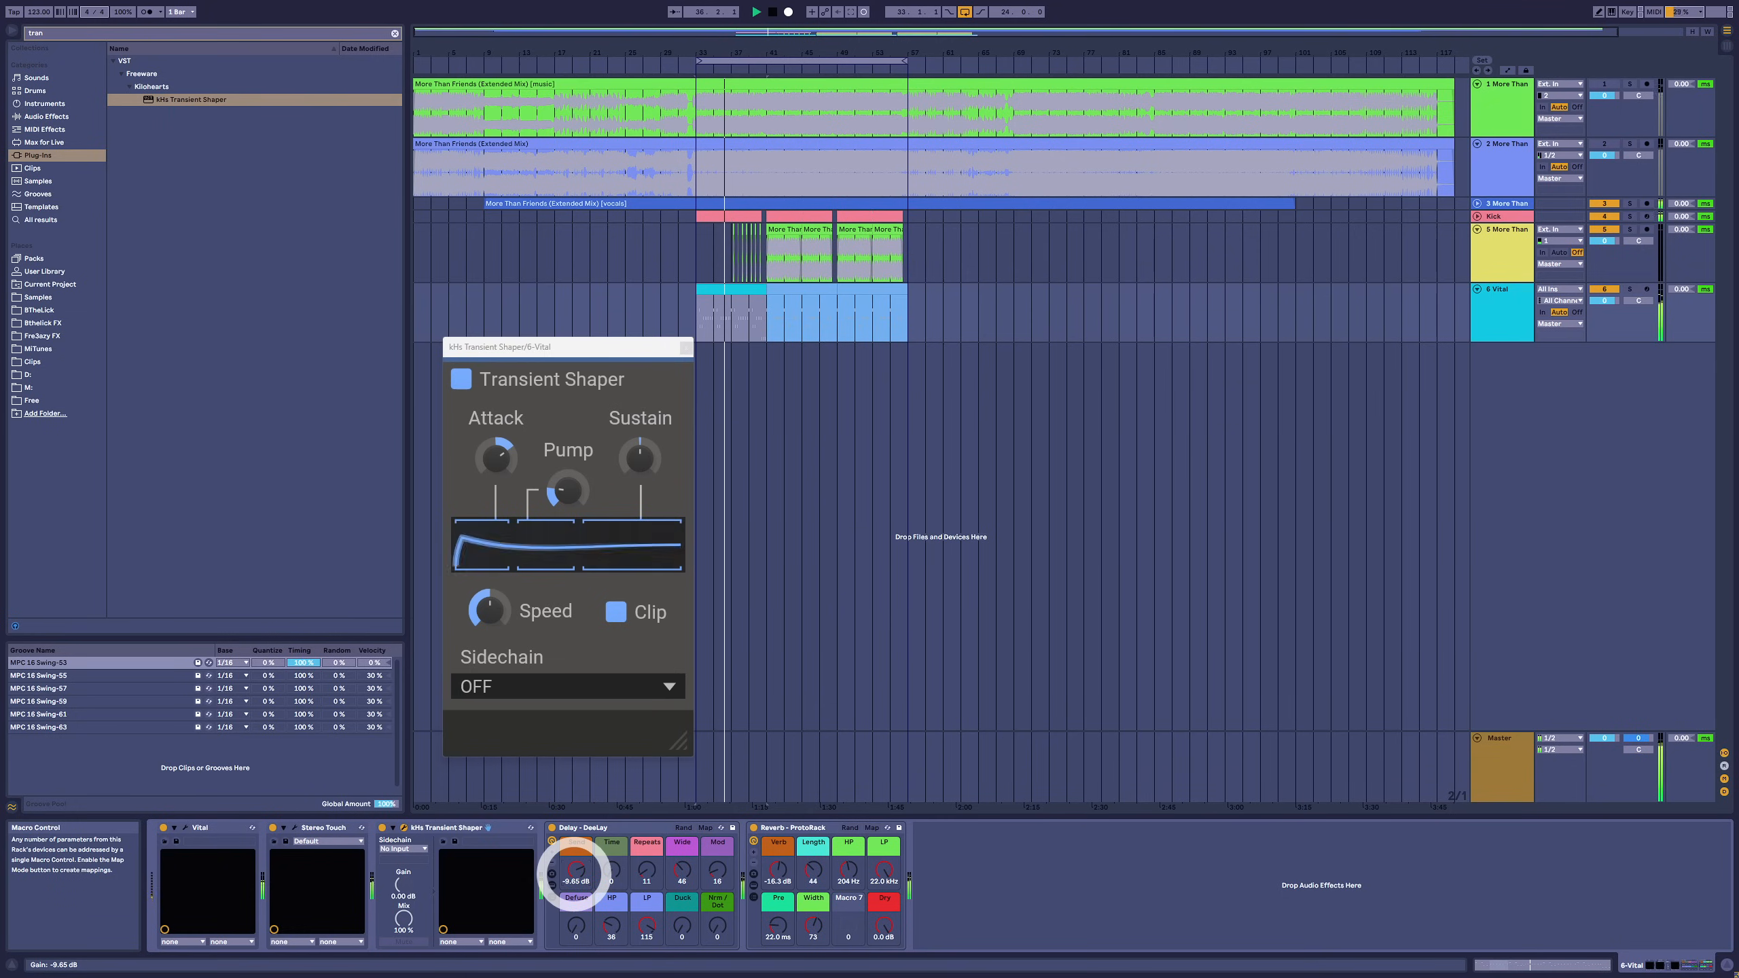
drag(557, 879, 560, 884)
click(777, 877)
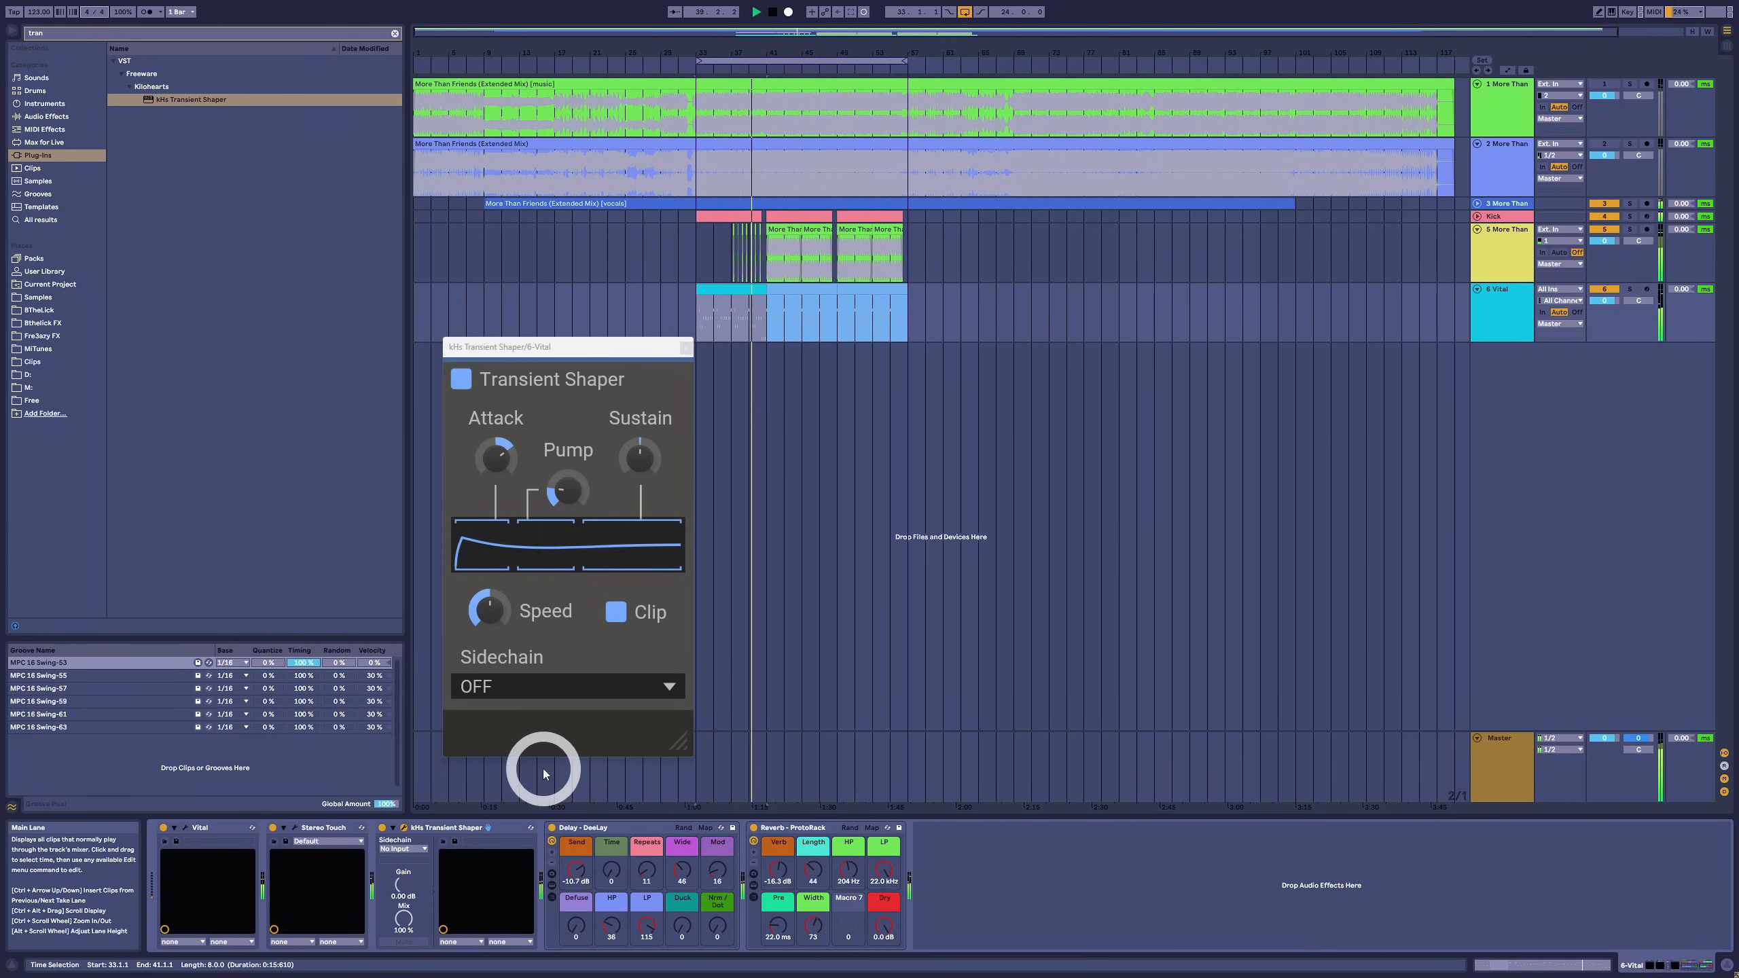
mouse_move(495, 611)
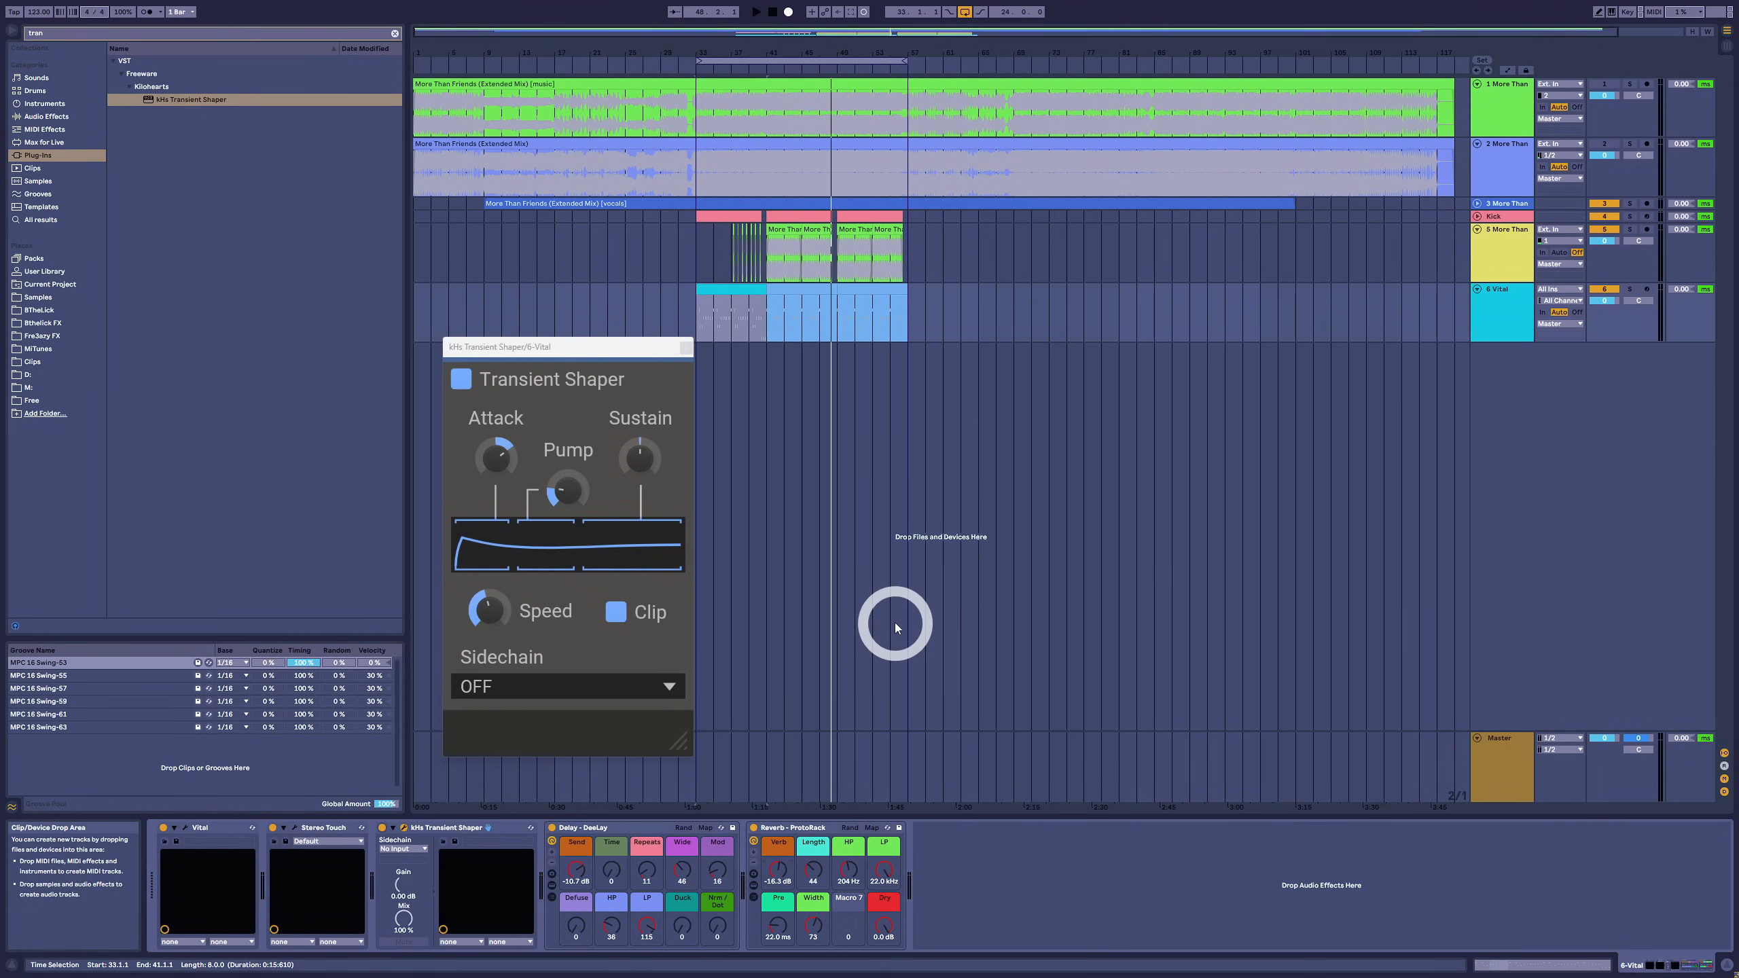
click(686, 348)
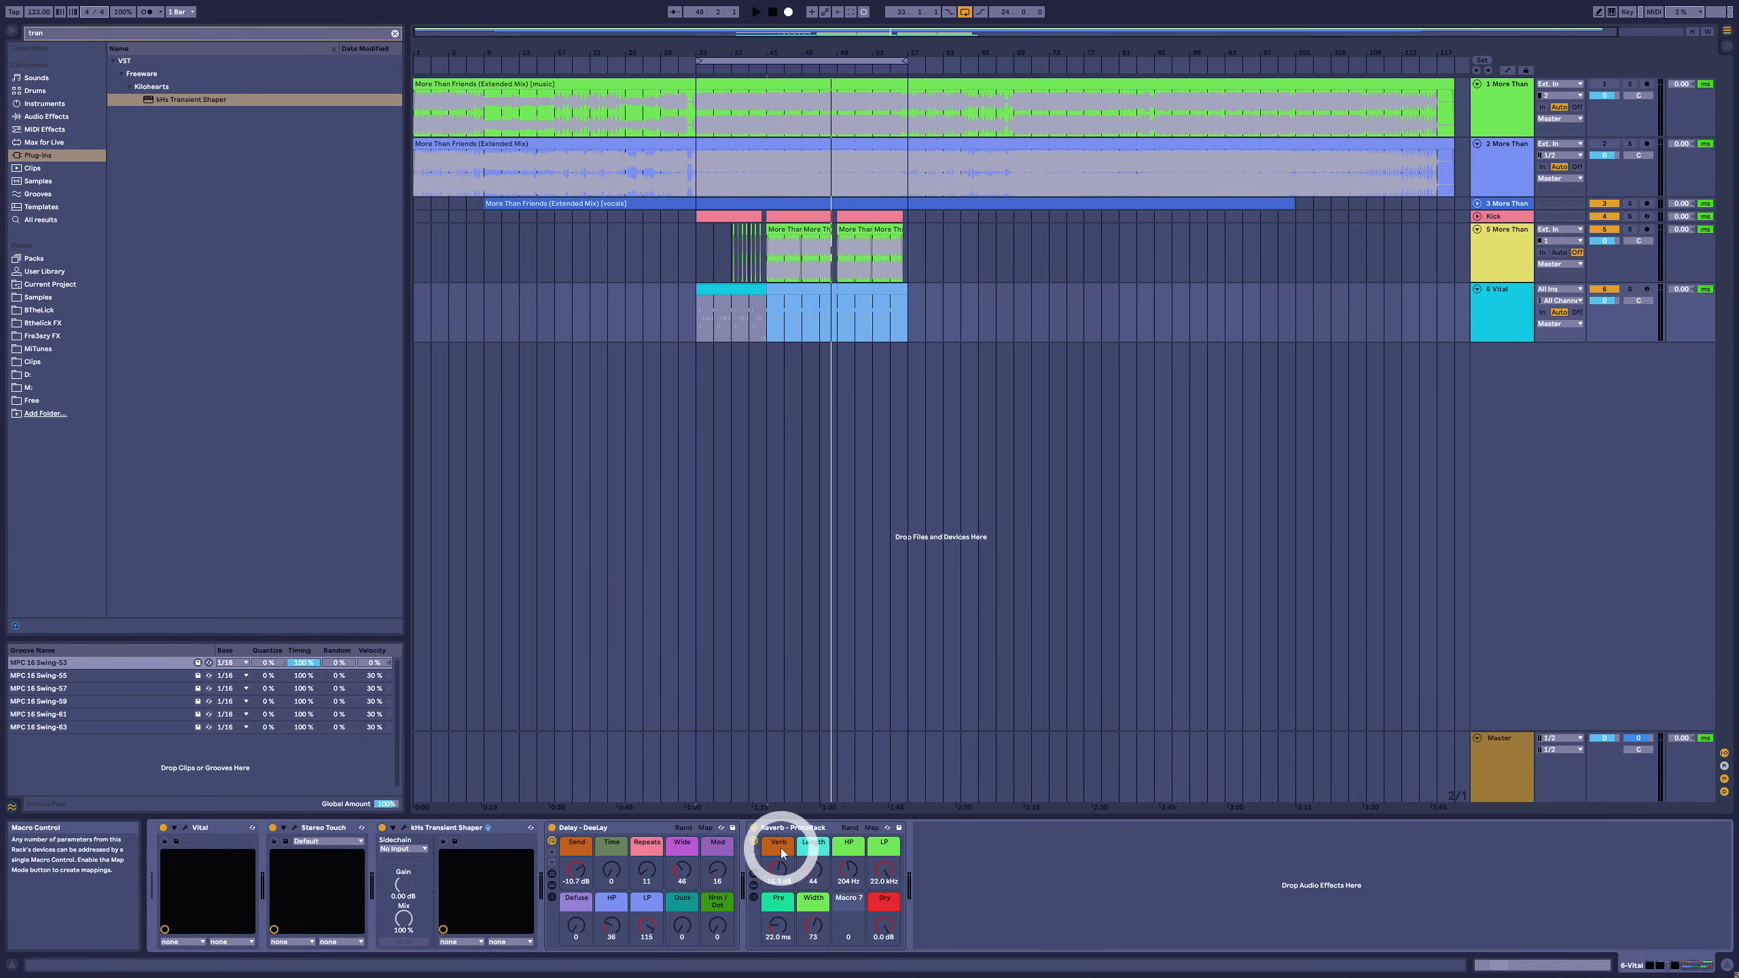
click(778, 873)
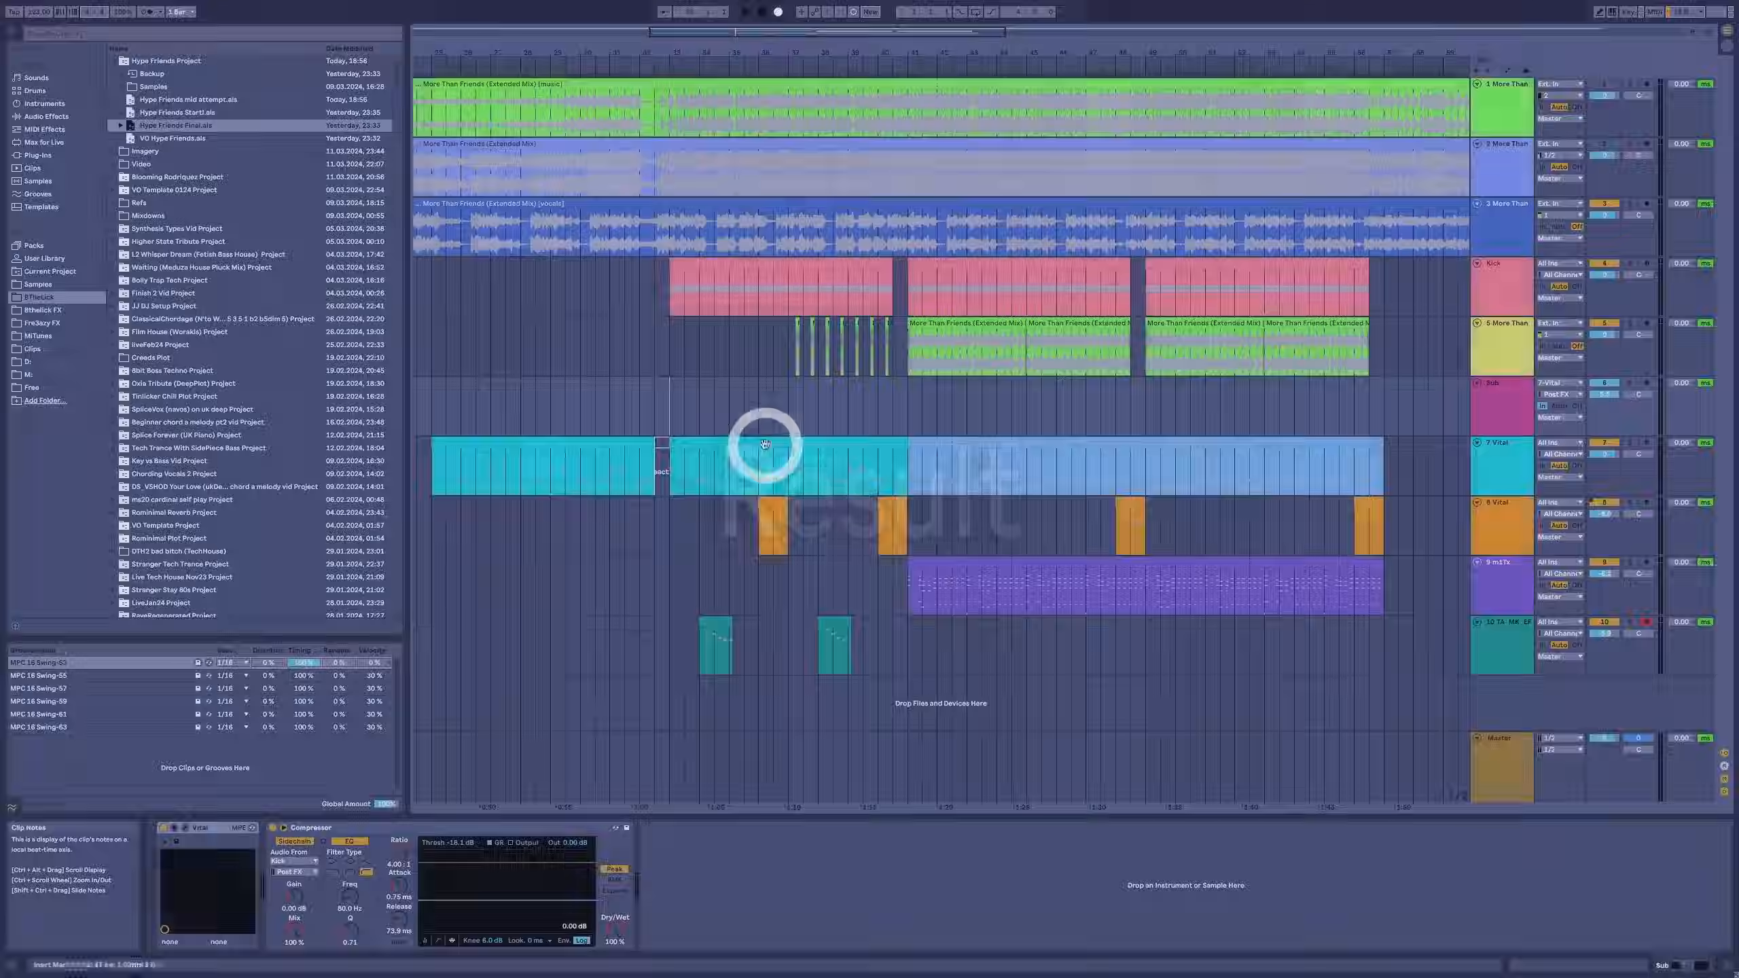
- Play the finished Hype Friends arrangement from the Vital bass clip, stop it, and select the bass clip
click(761, 451)
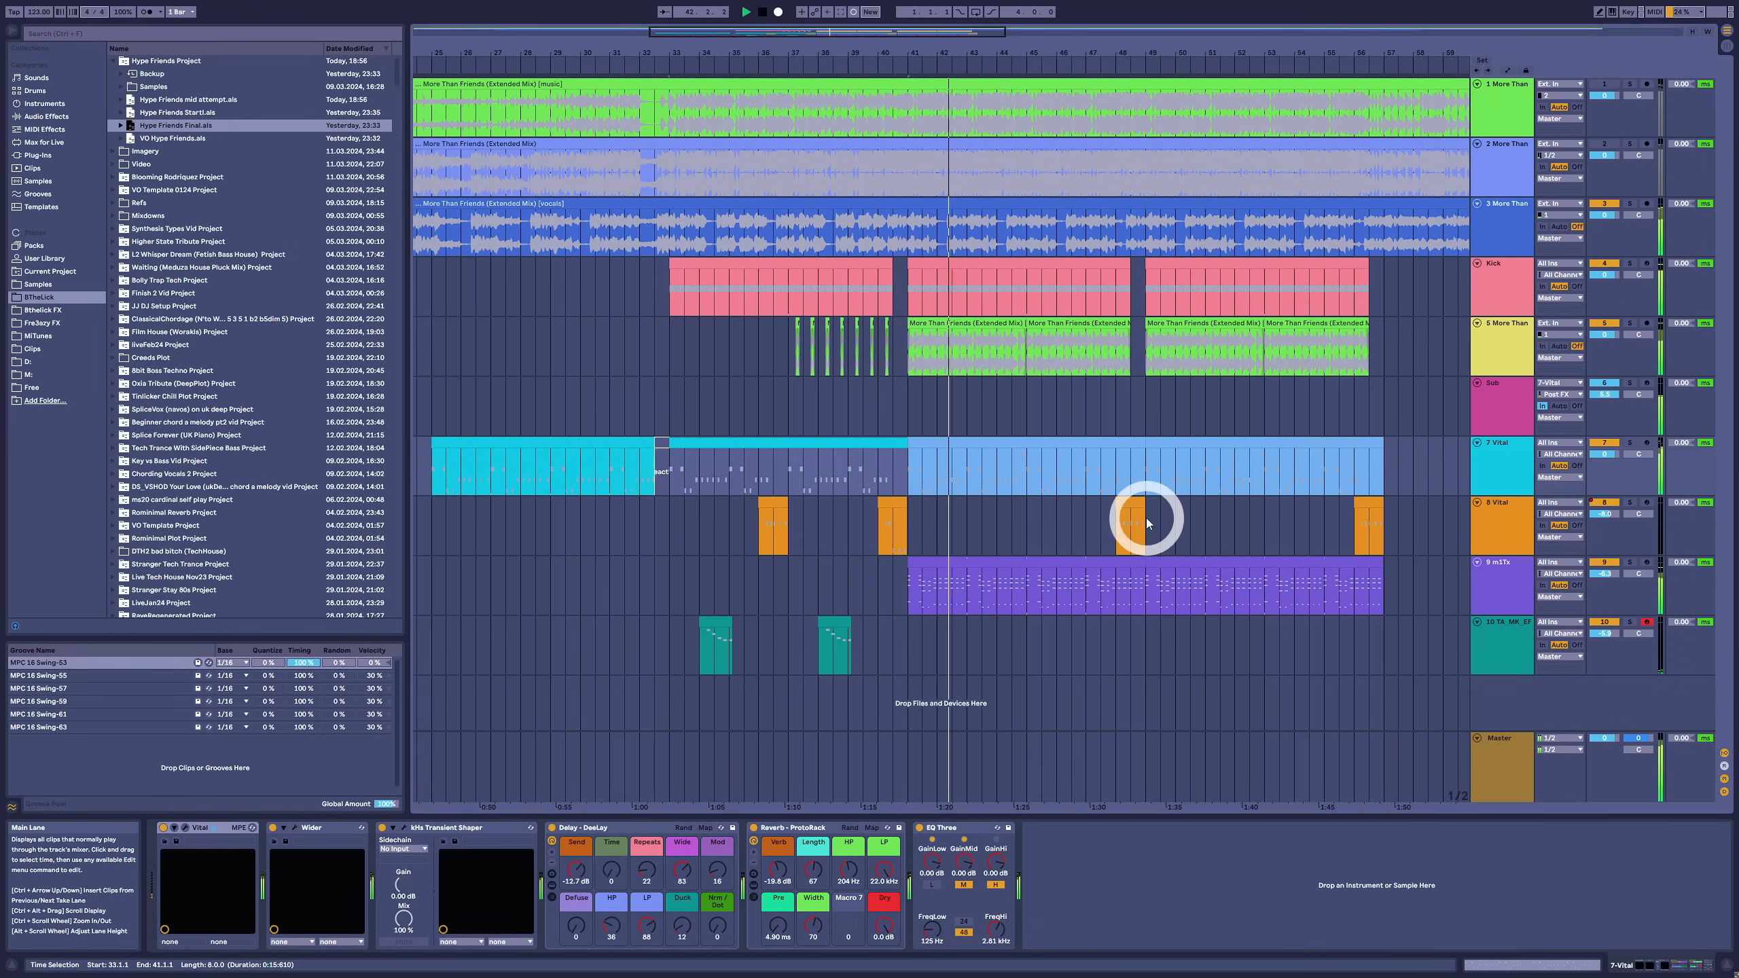
key(space)
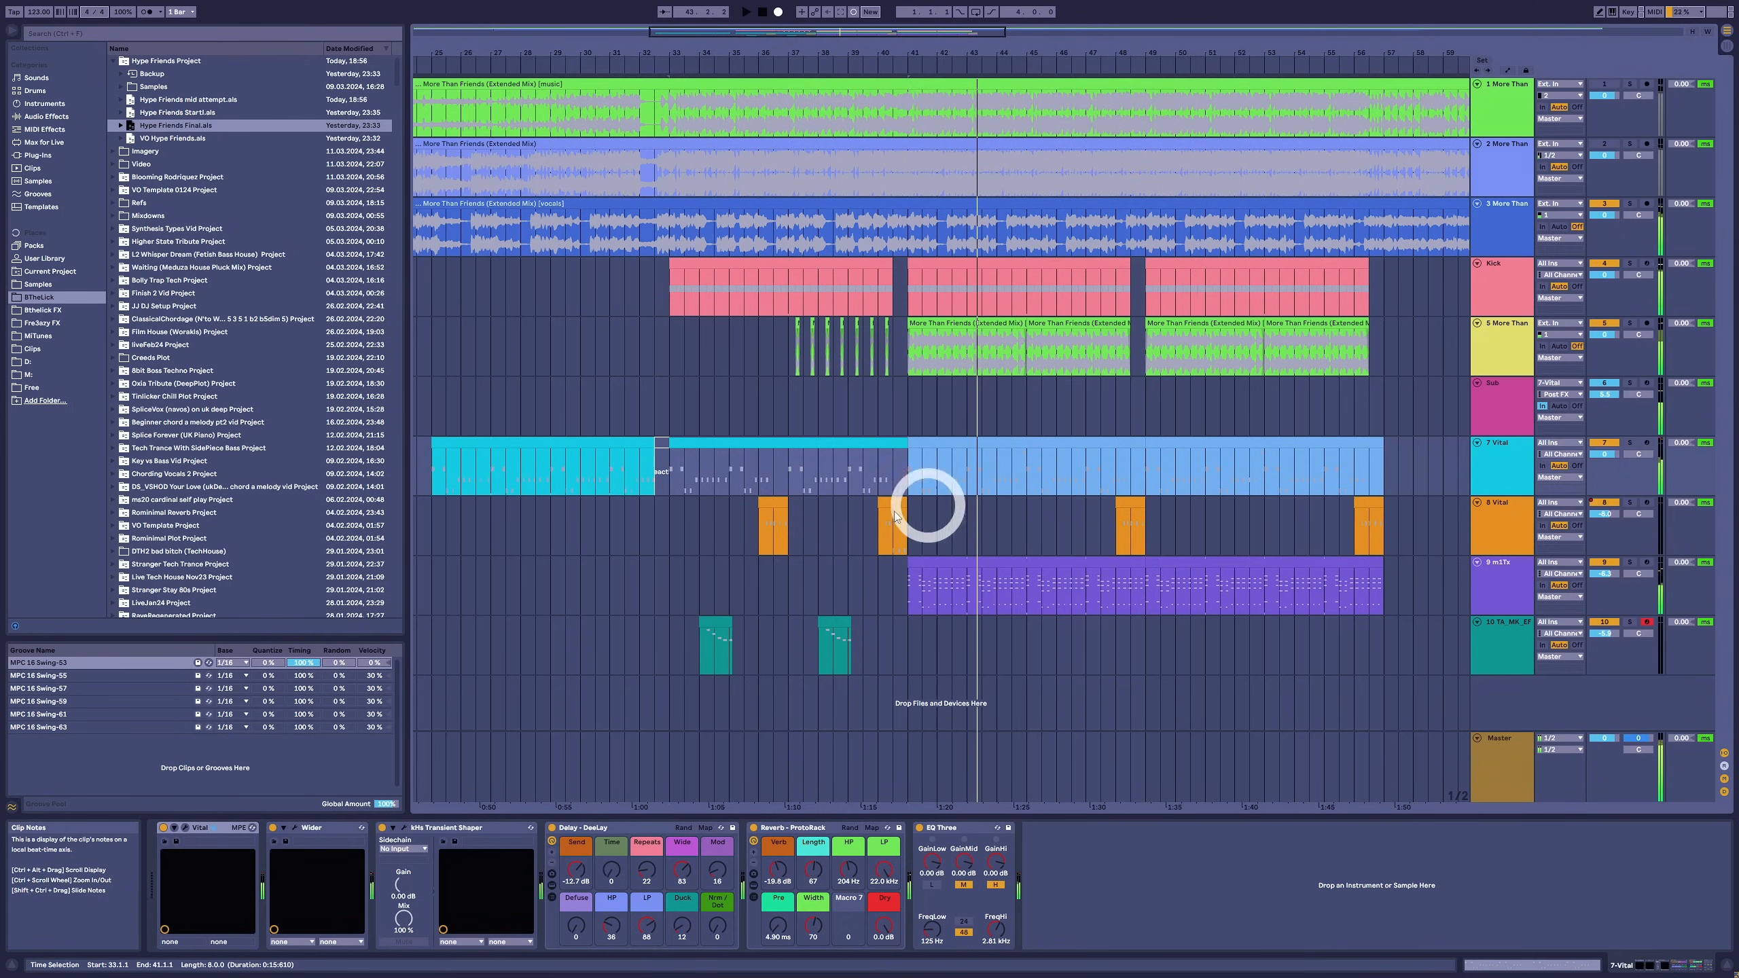
click(696, 444)
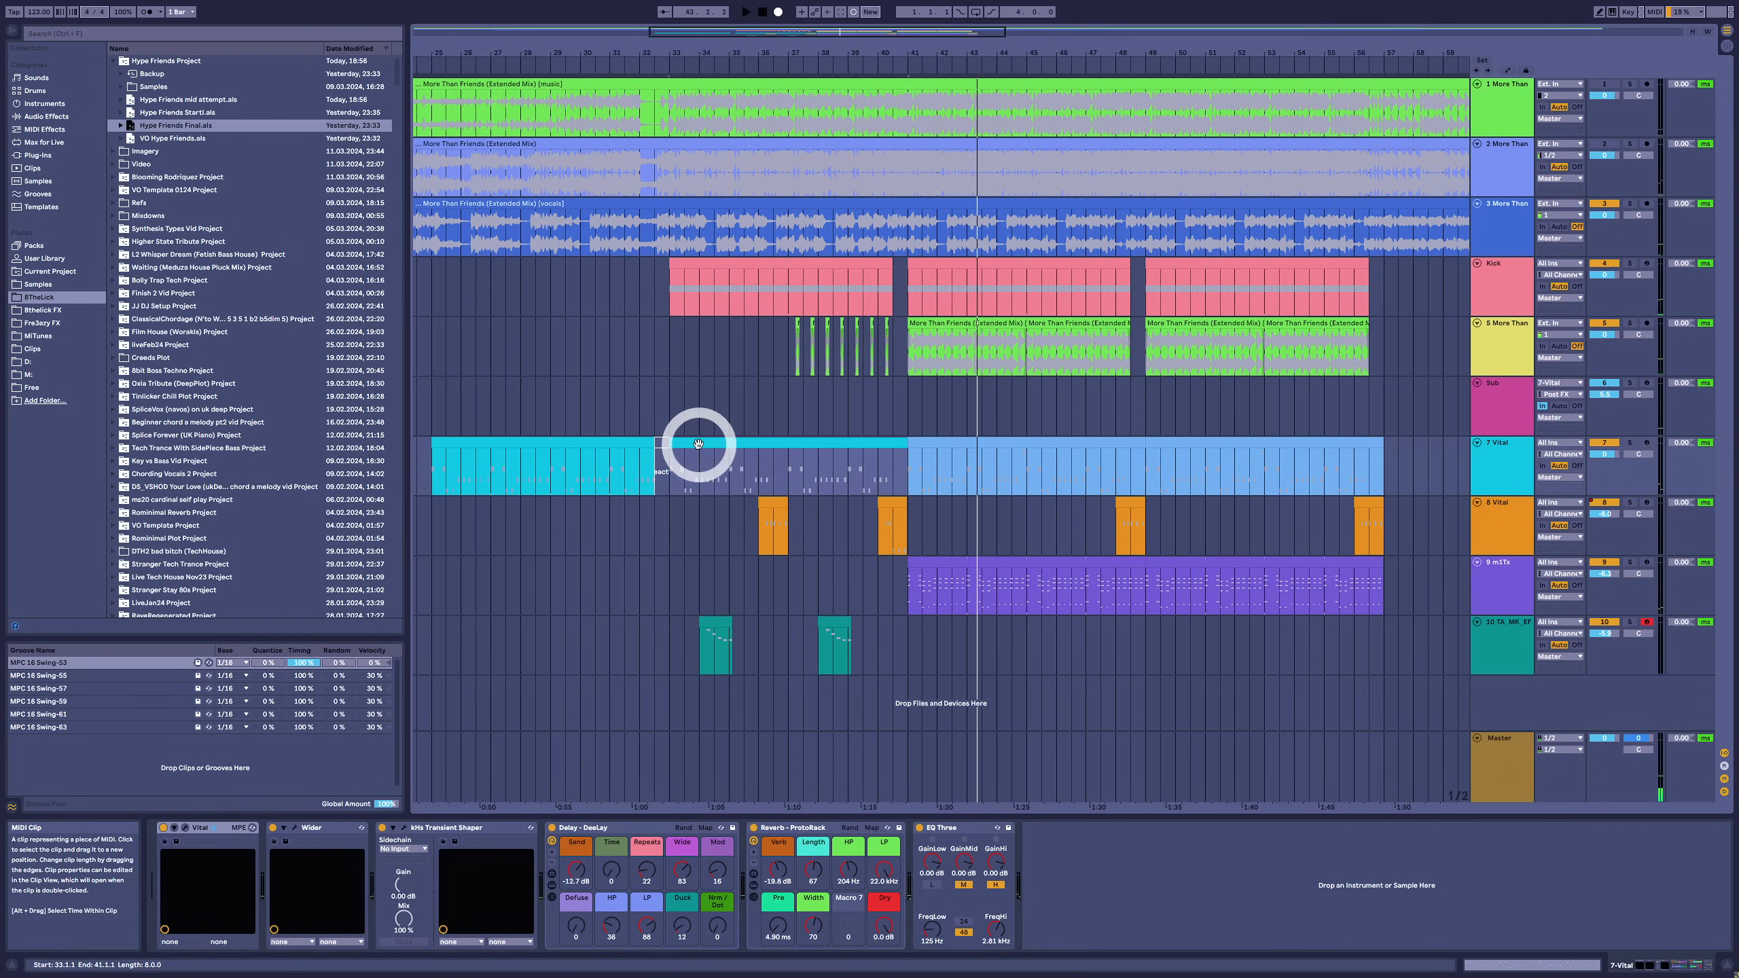
- Open the bass track's Hype Donk patch in Vital and examine Envelope 3 and the EQ and compressor effects
click(183, 827)
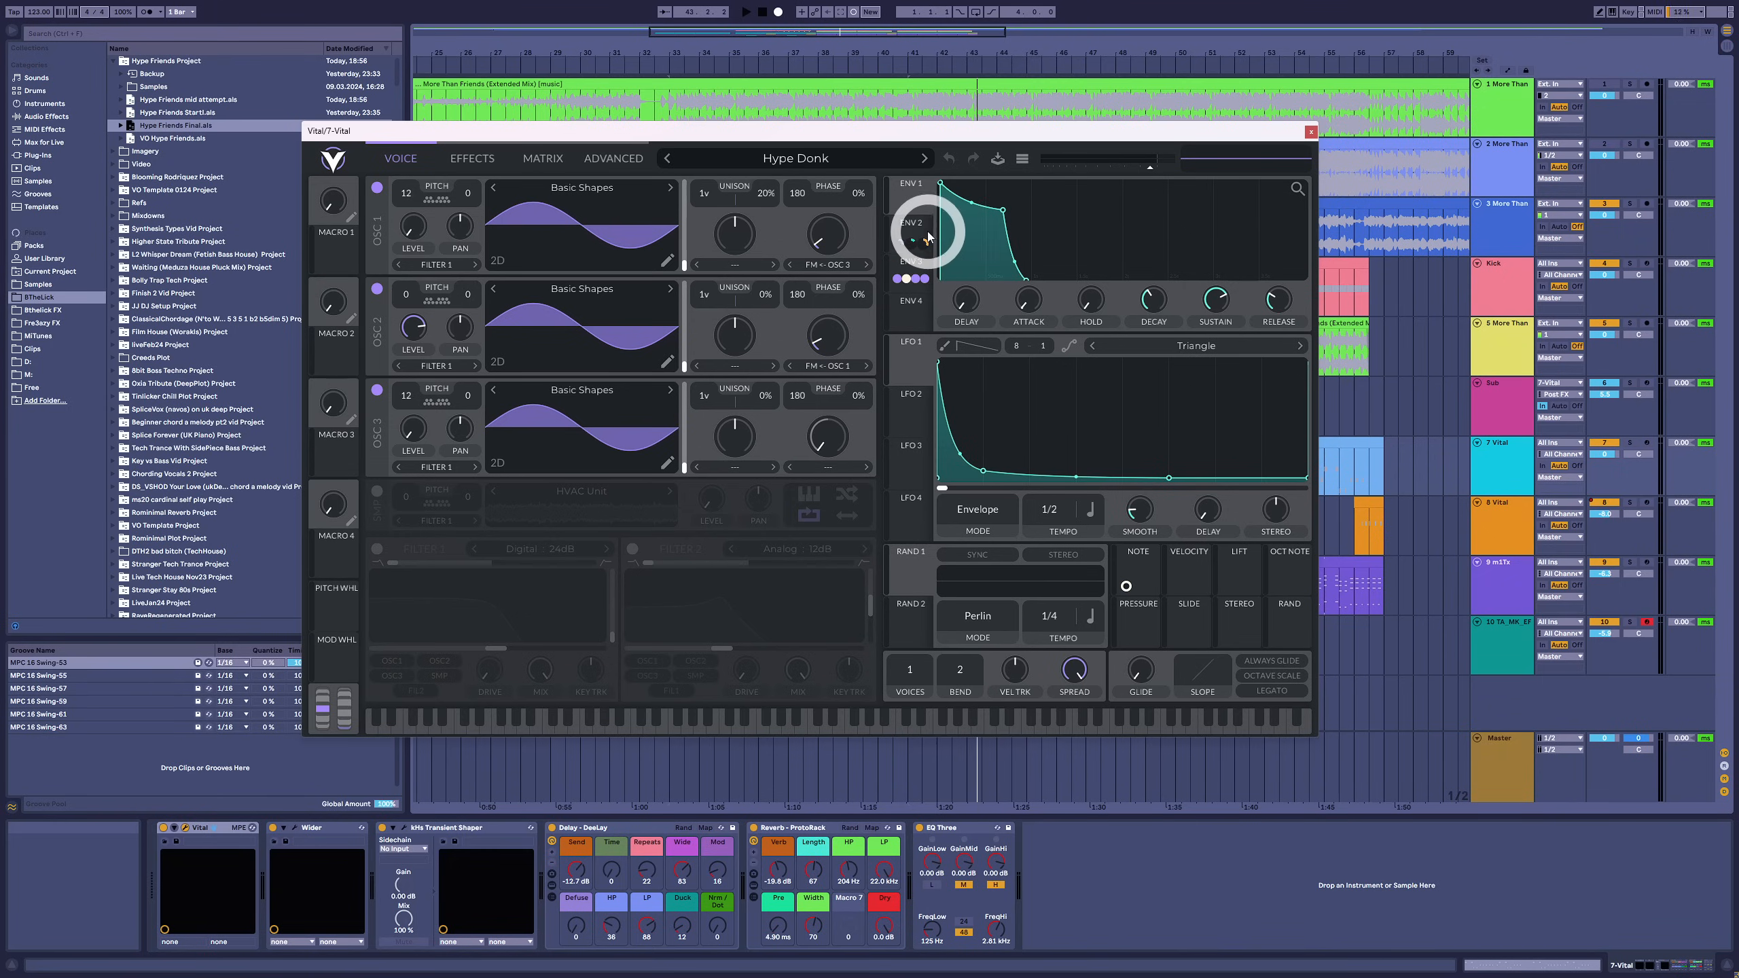
click(924, 267)
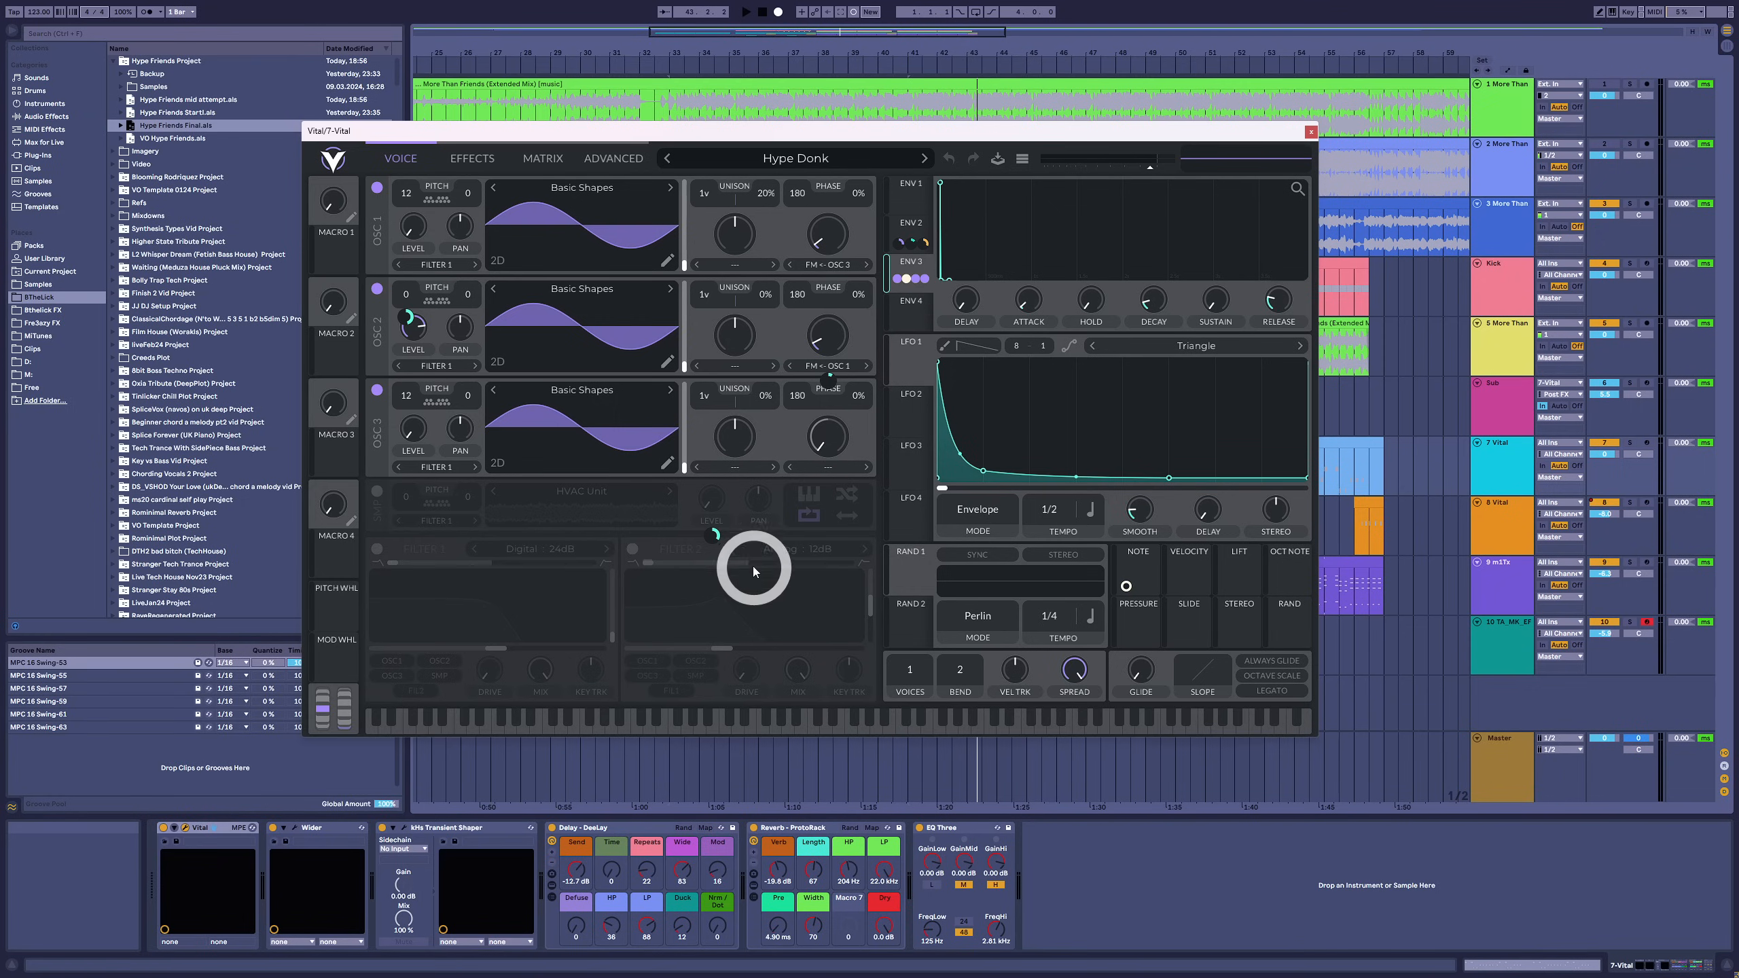
click(482, 164)
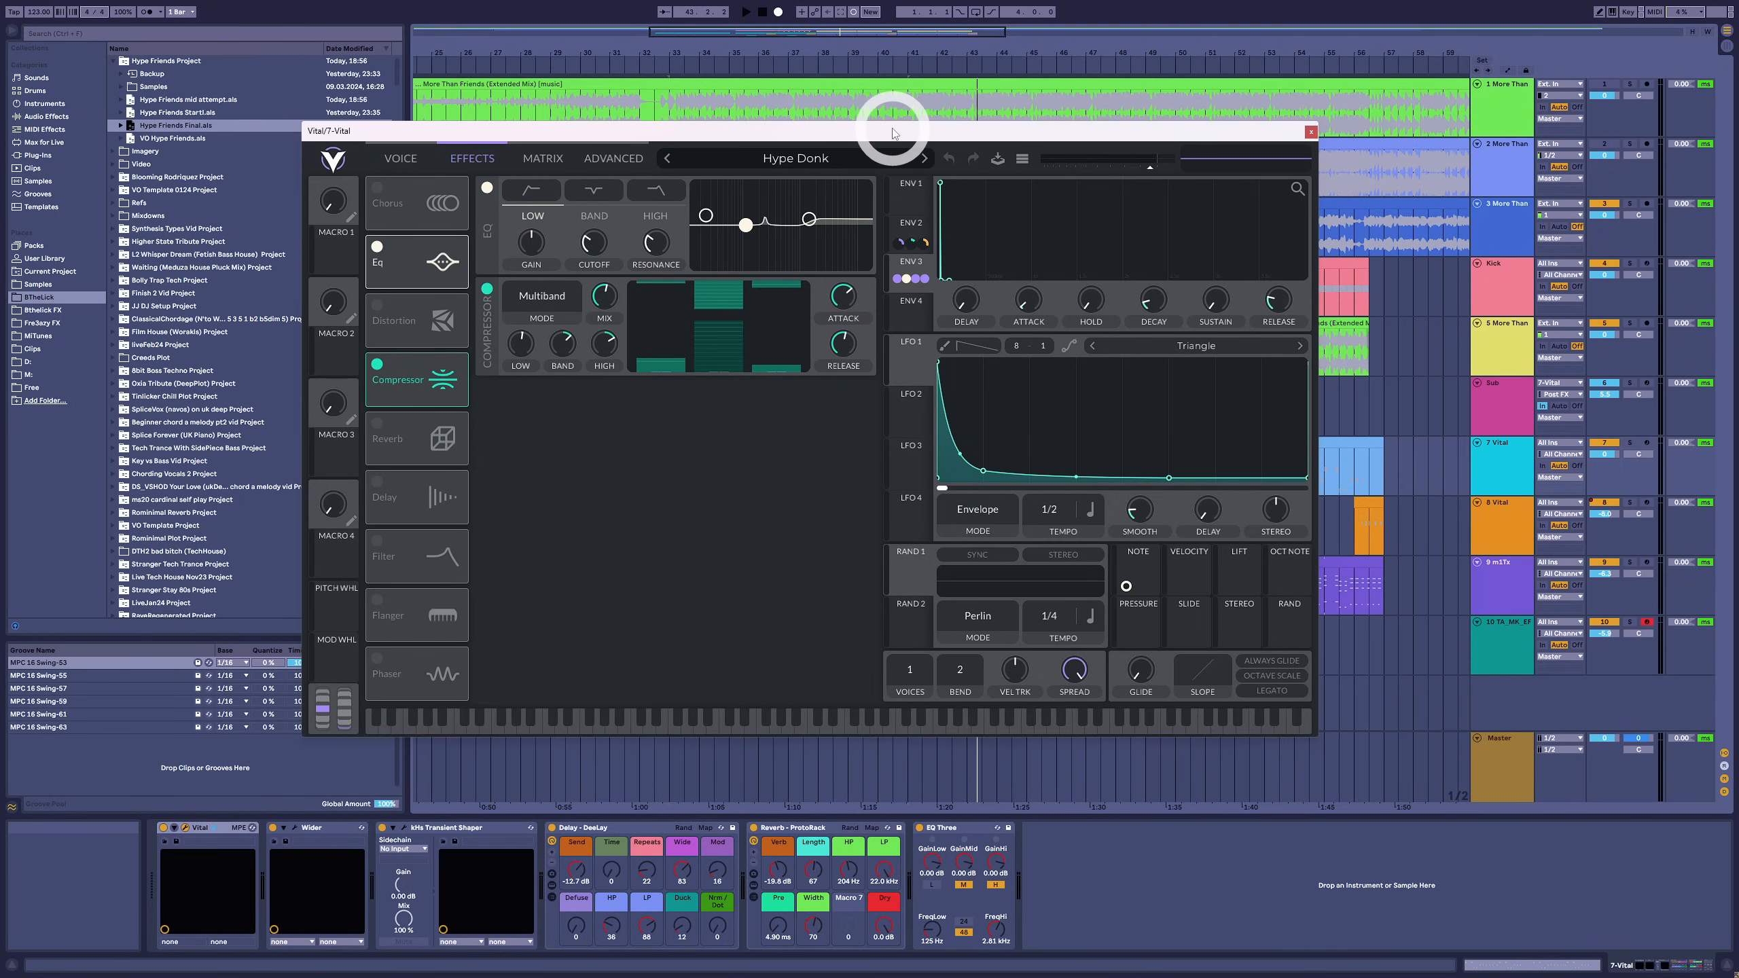
drag(891, 134, 847, 233)
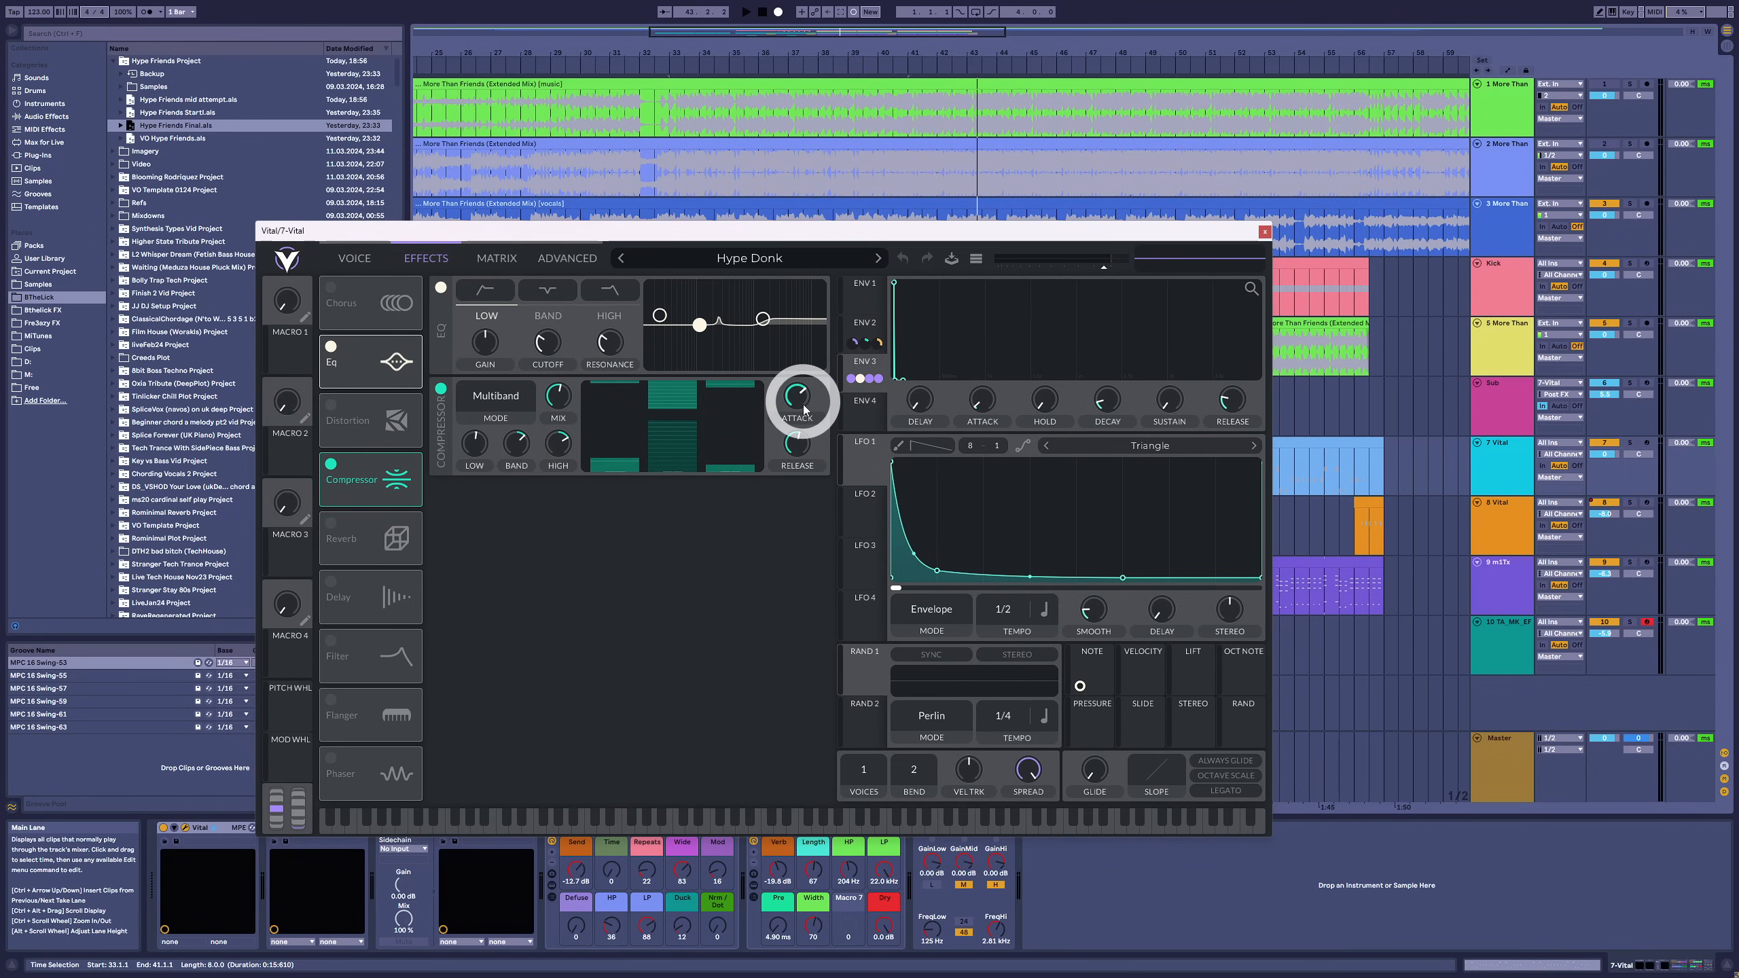
- Solo the bass, compare it with Vital's multiband compressor Mix at zero, and raise the Mix to 0.549
click(1629, 443)
key(space)
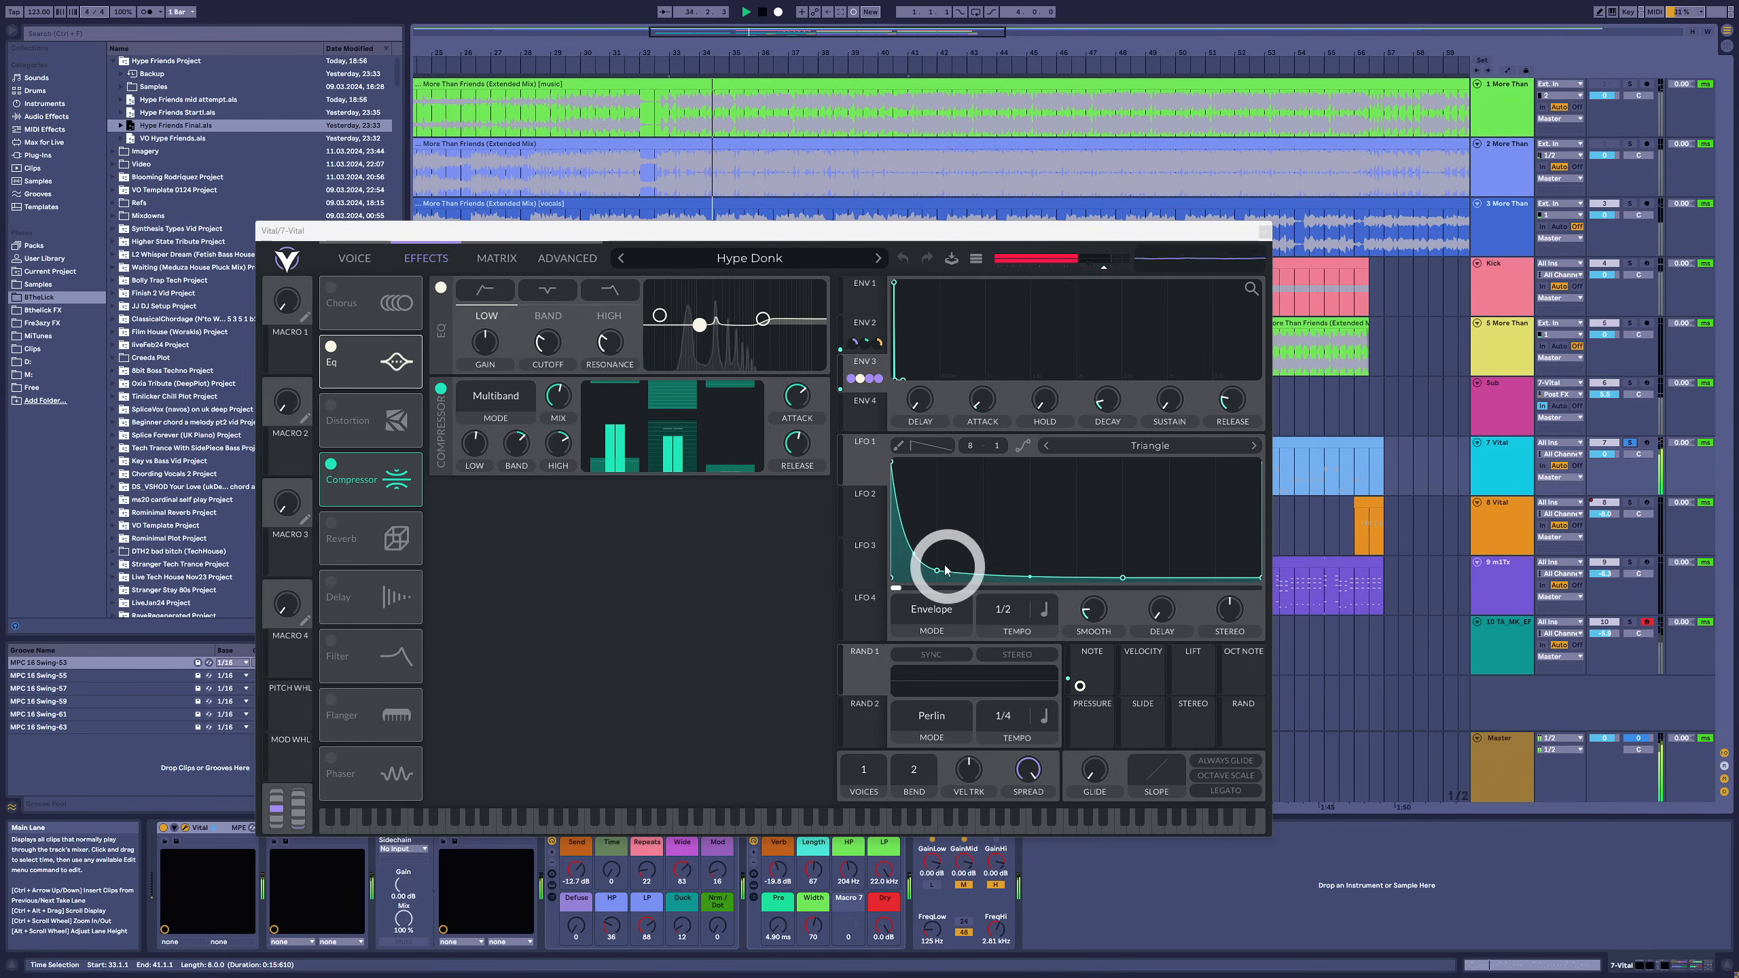
key(space)
drag(560, 396, 556, 510)
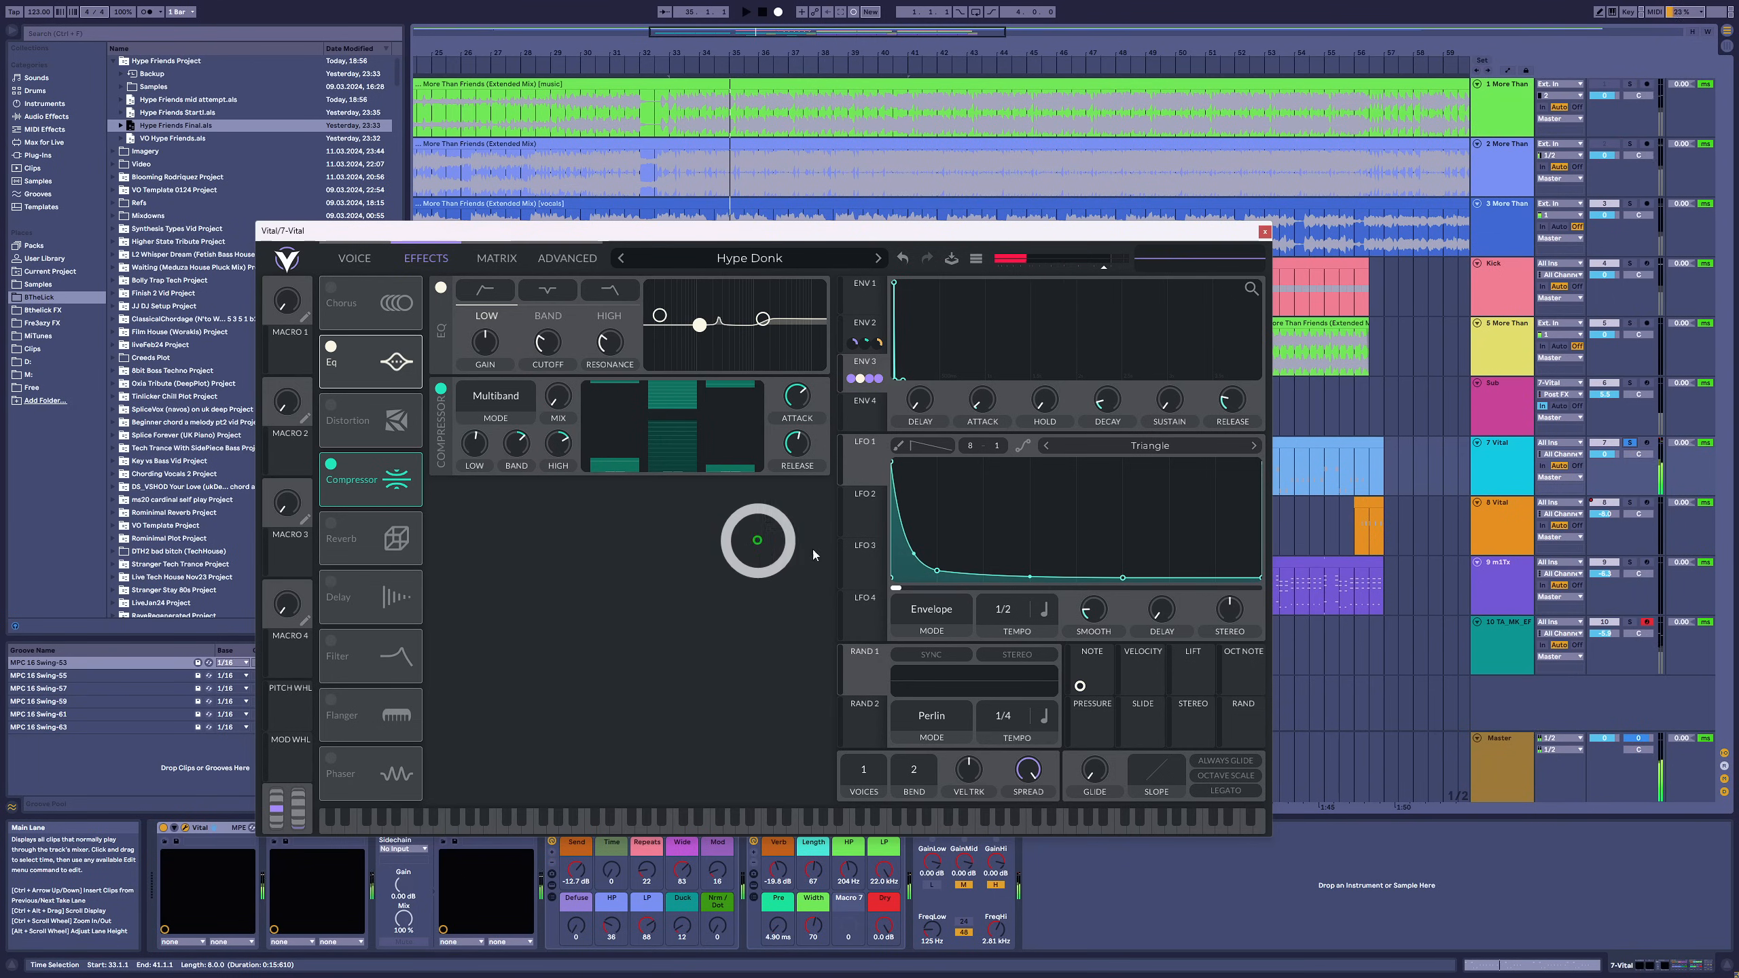
key(space)
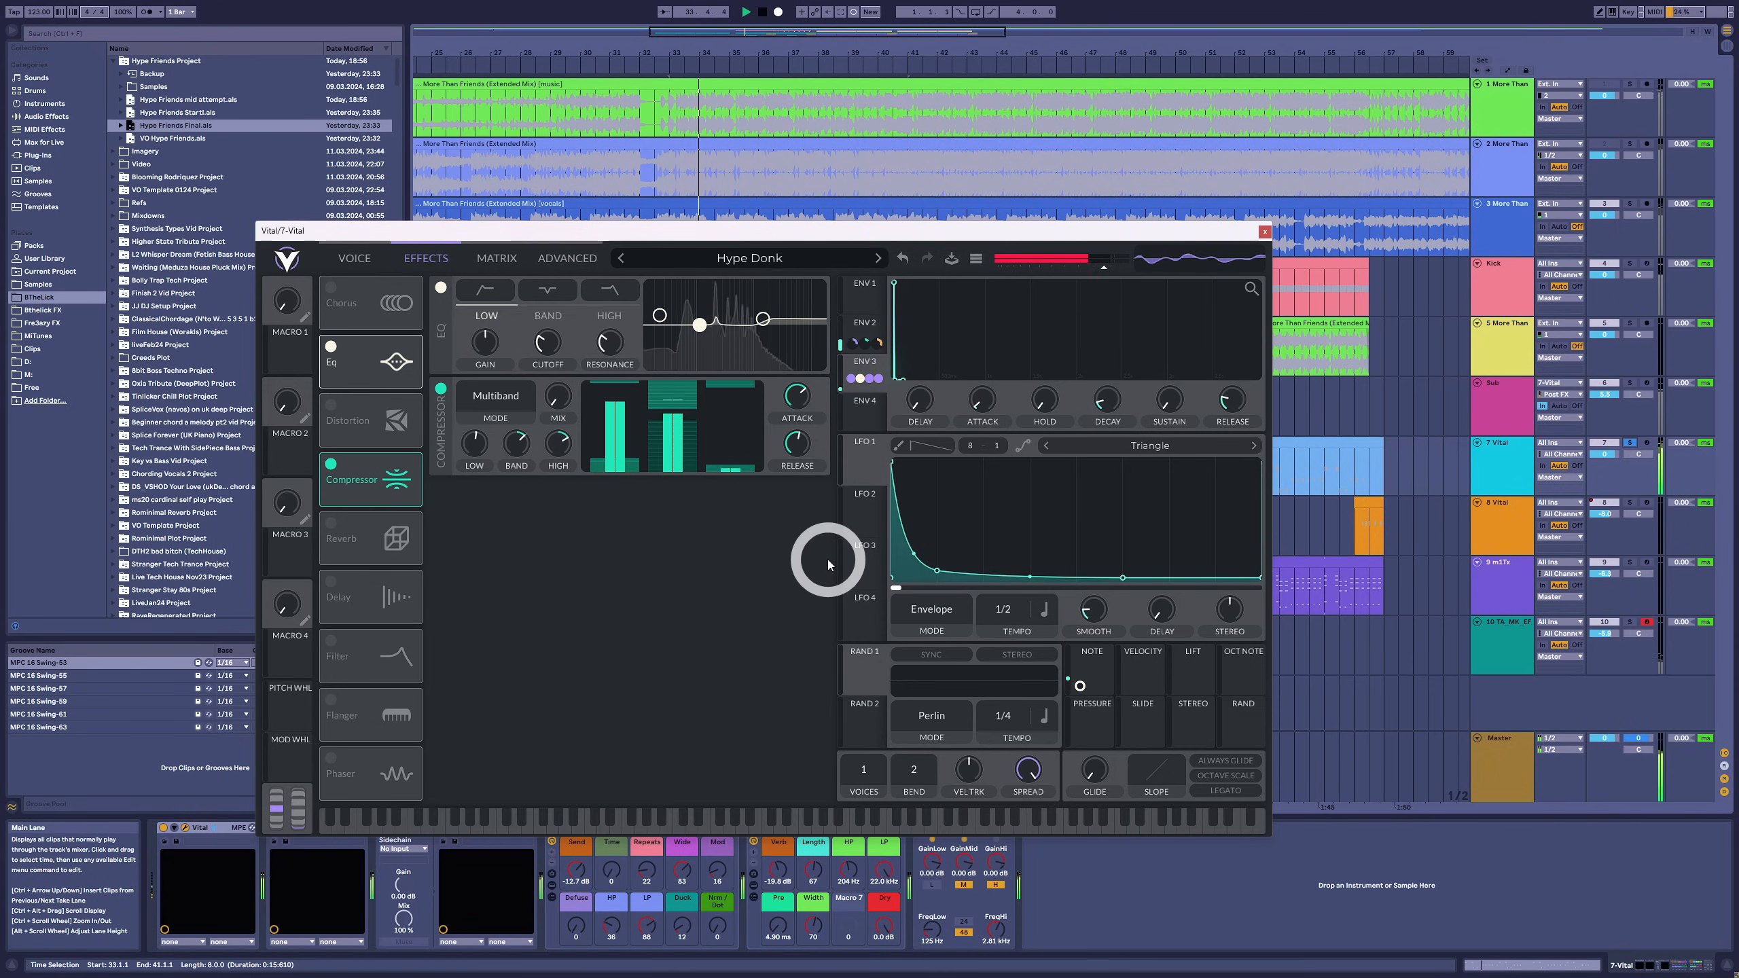
drag(558, 397, 567, 346)
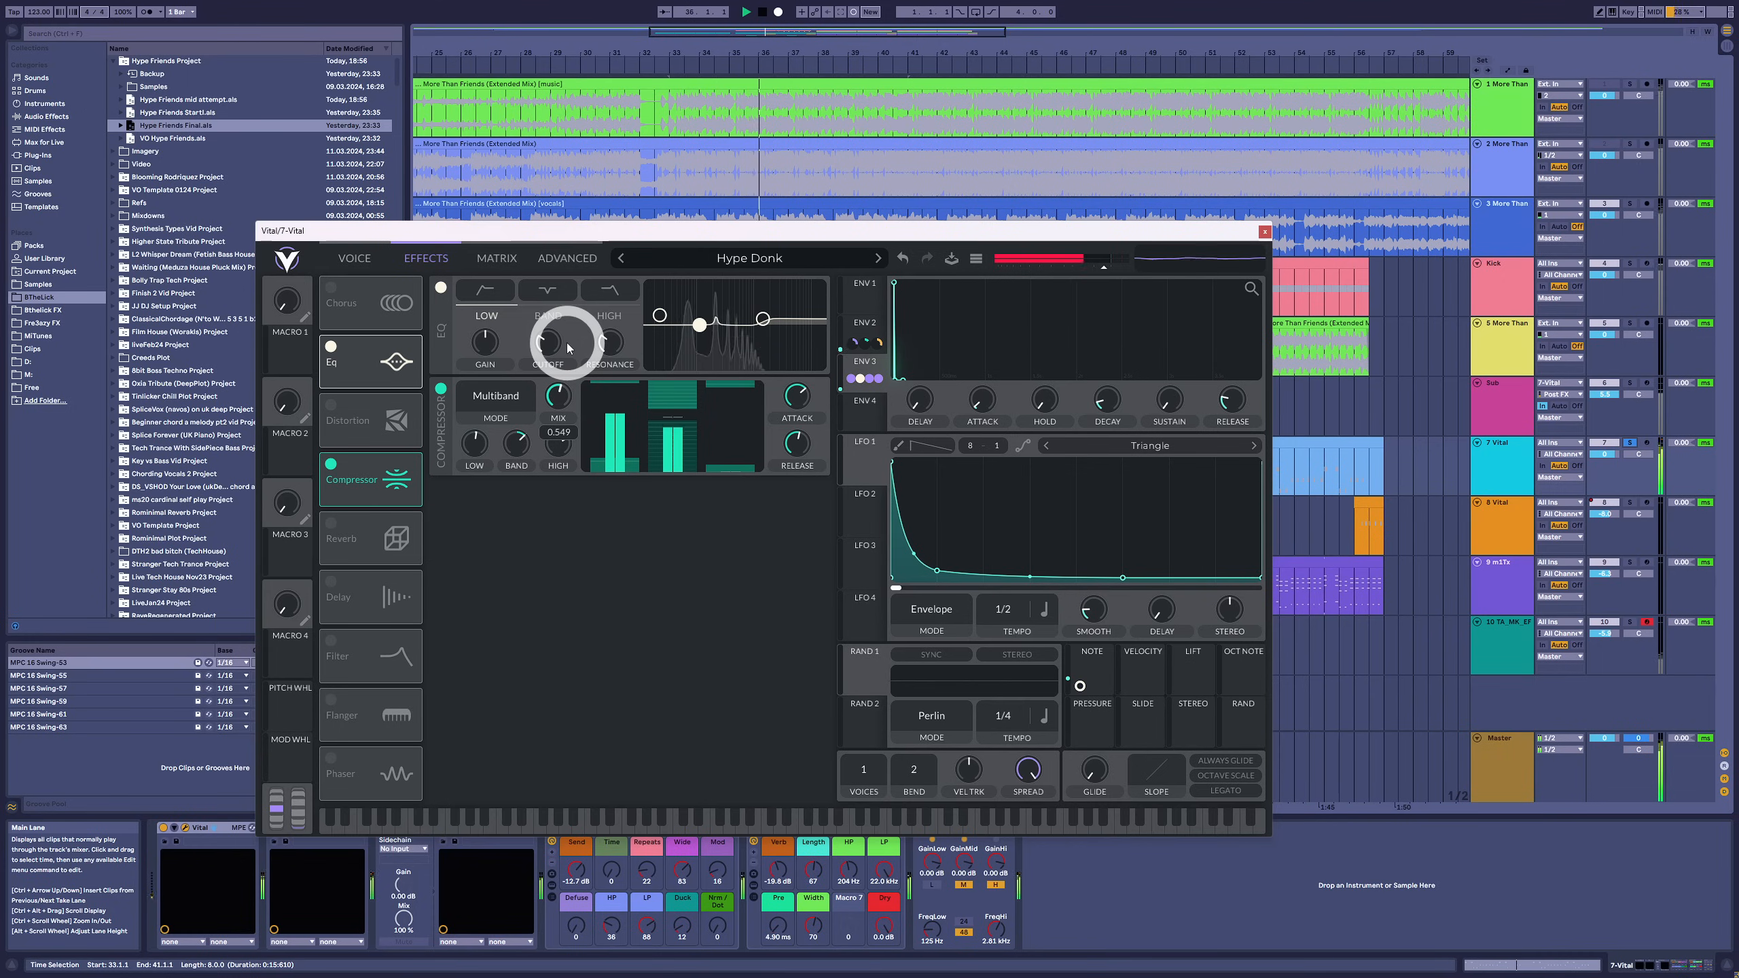
key(space)
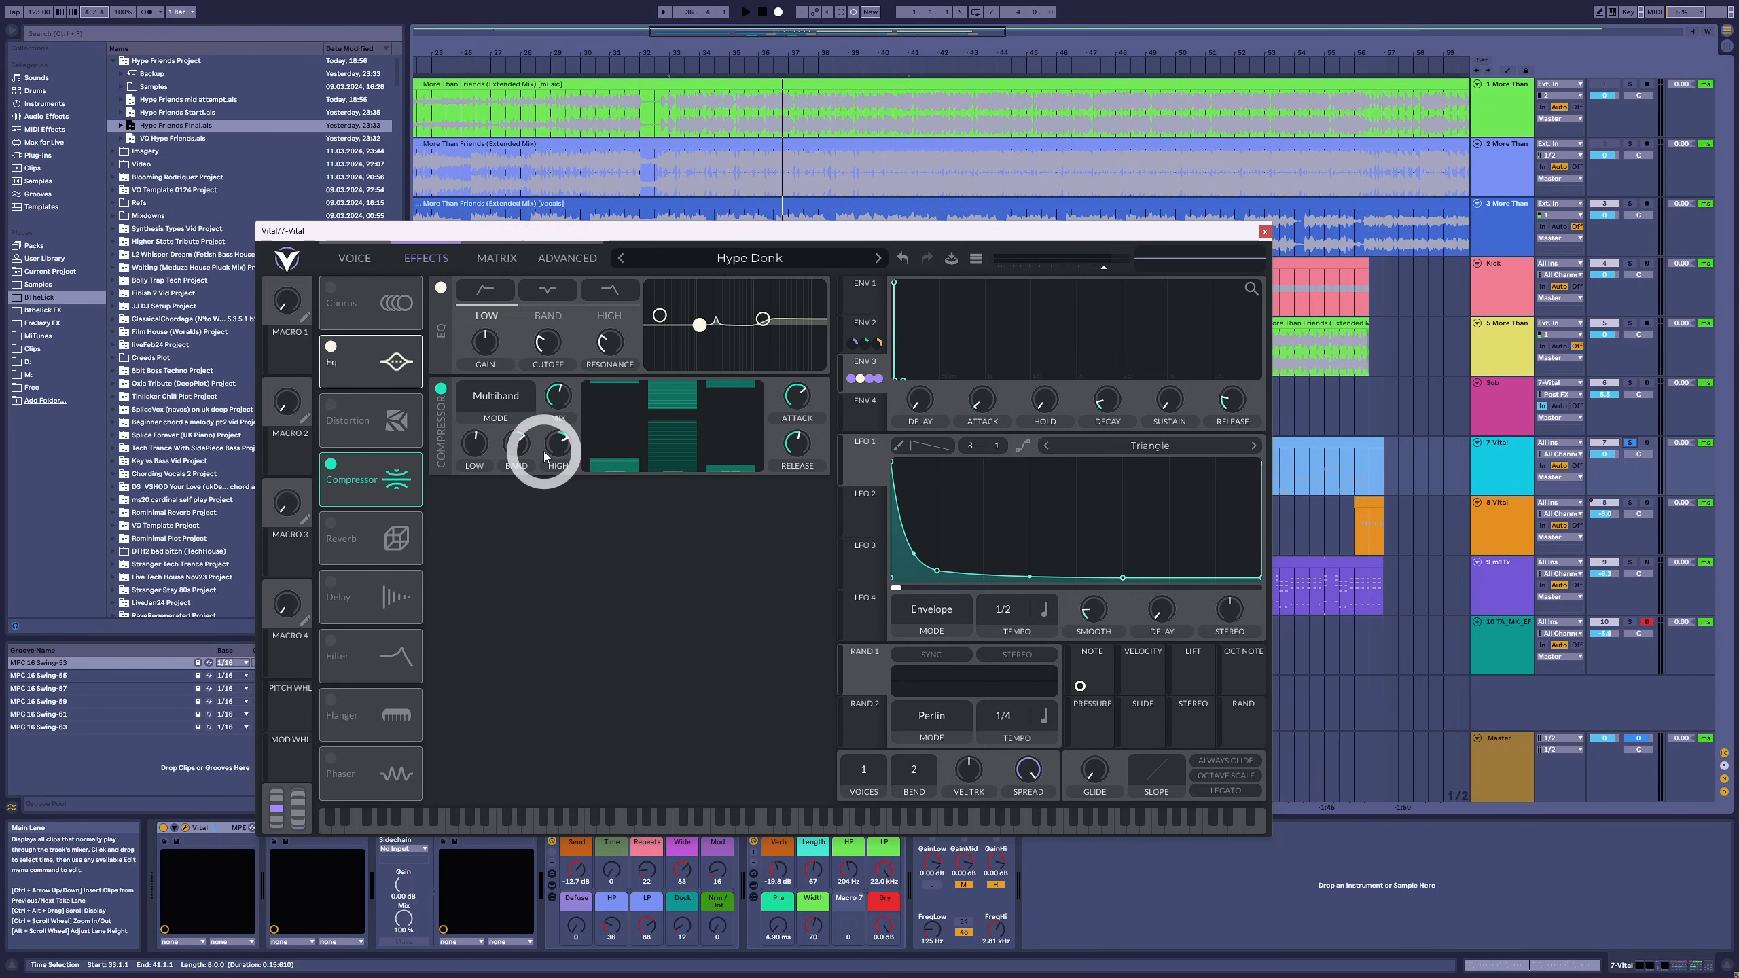
- Try raising Vital's EQ Band gain to 14.81 dB during playback and bring it back down
drag(546, 460, 554, 432)
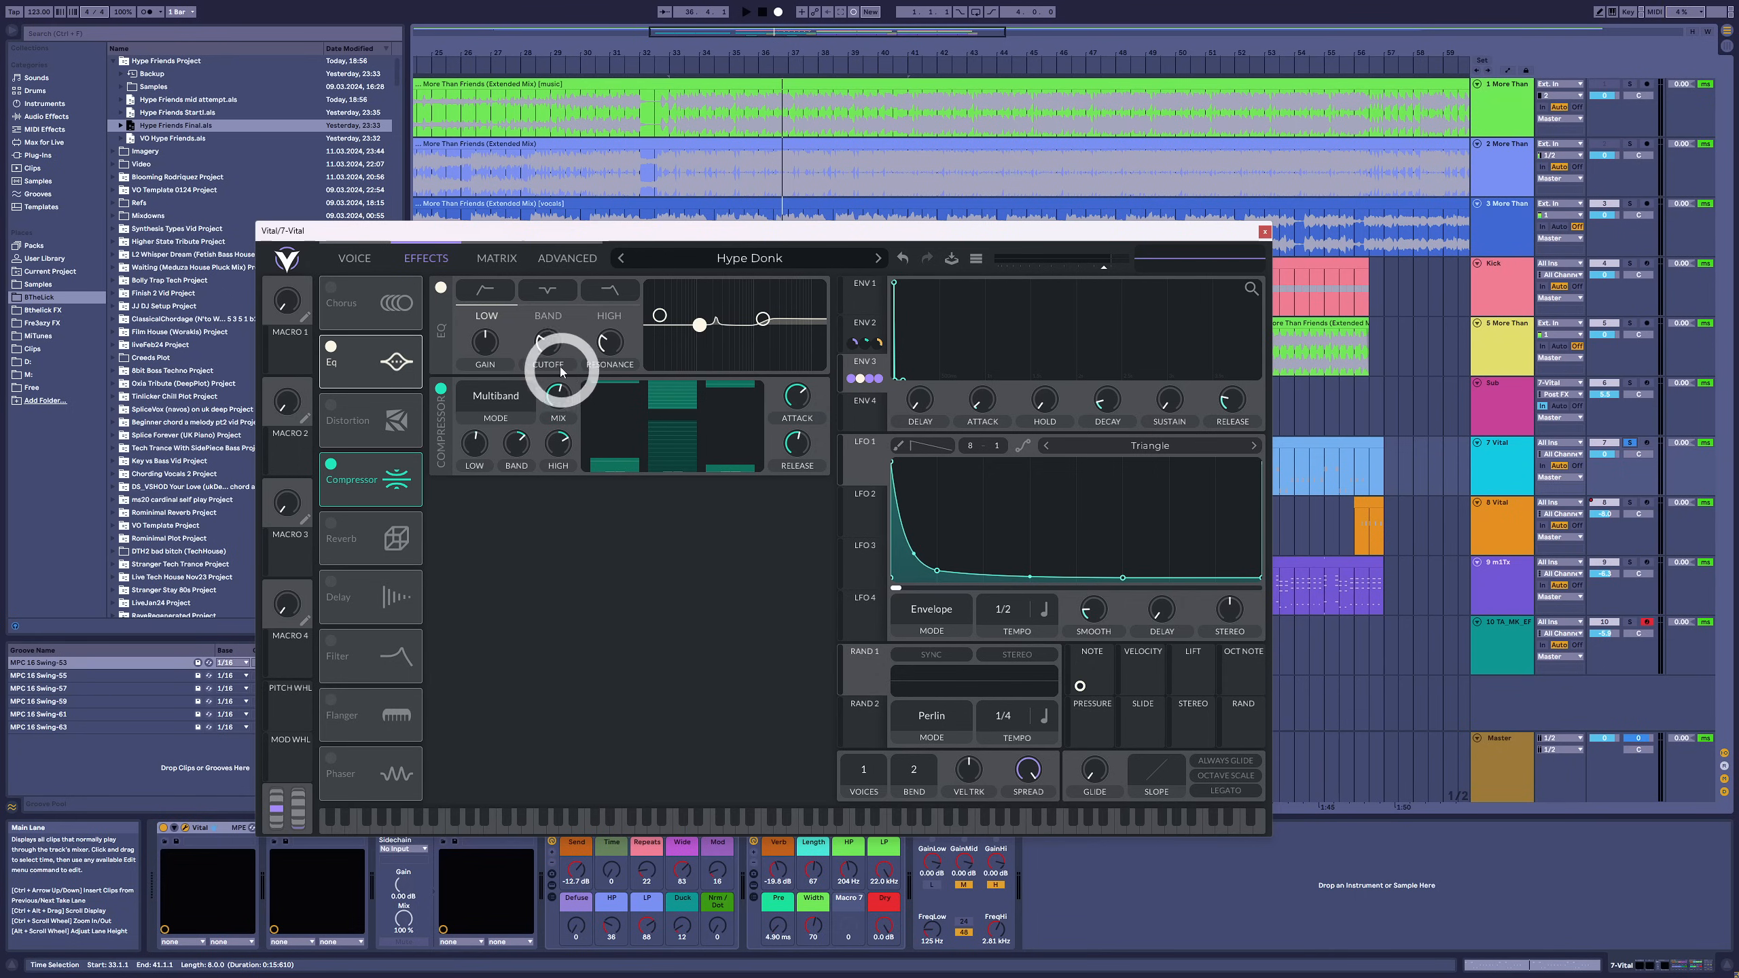
click(551, 317)
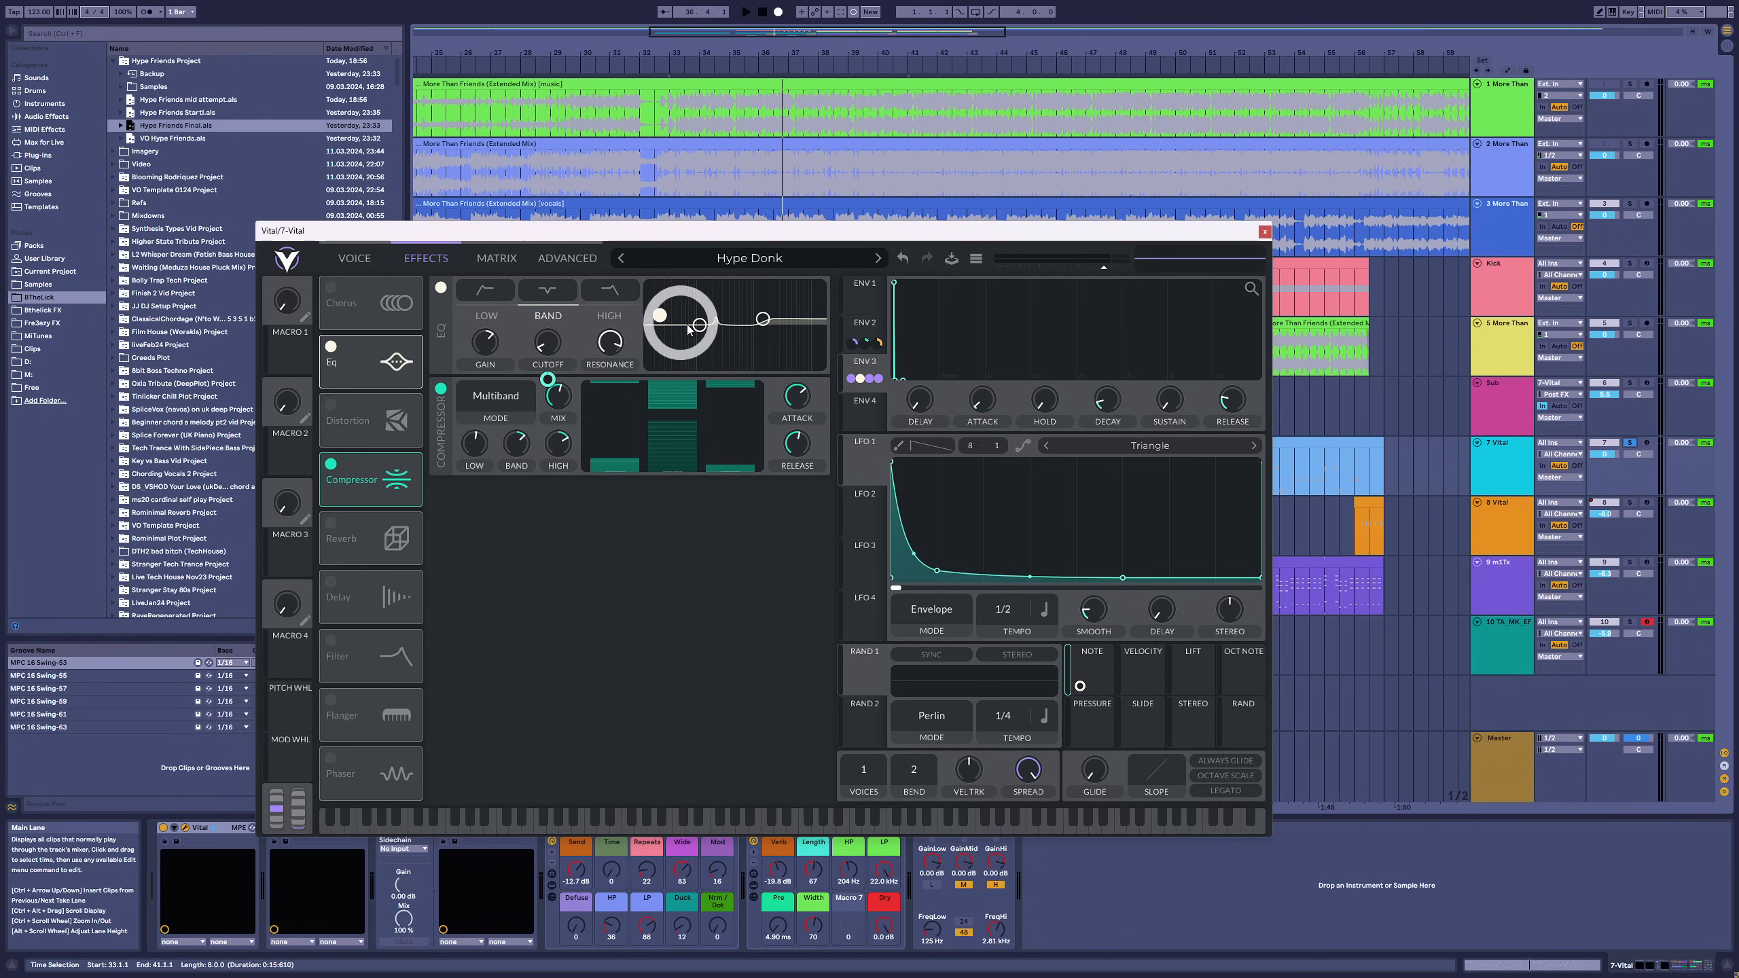
drag(486, 345, 493, 314)
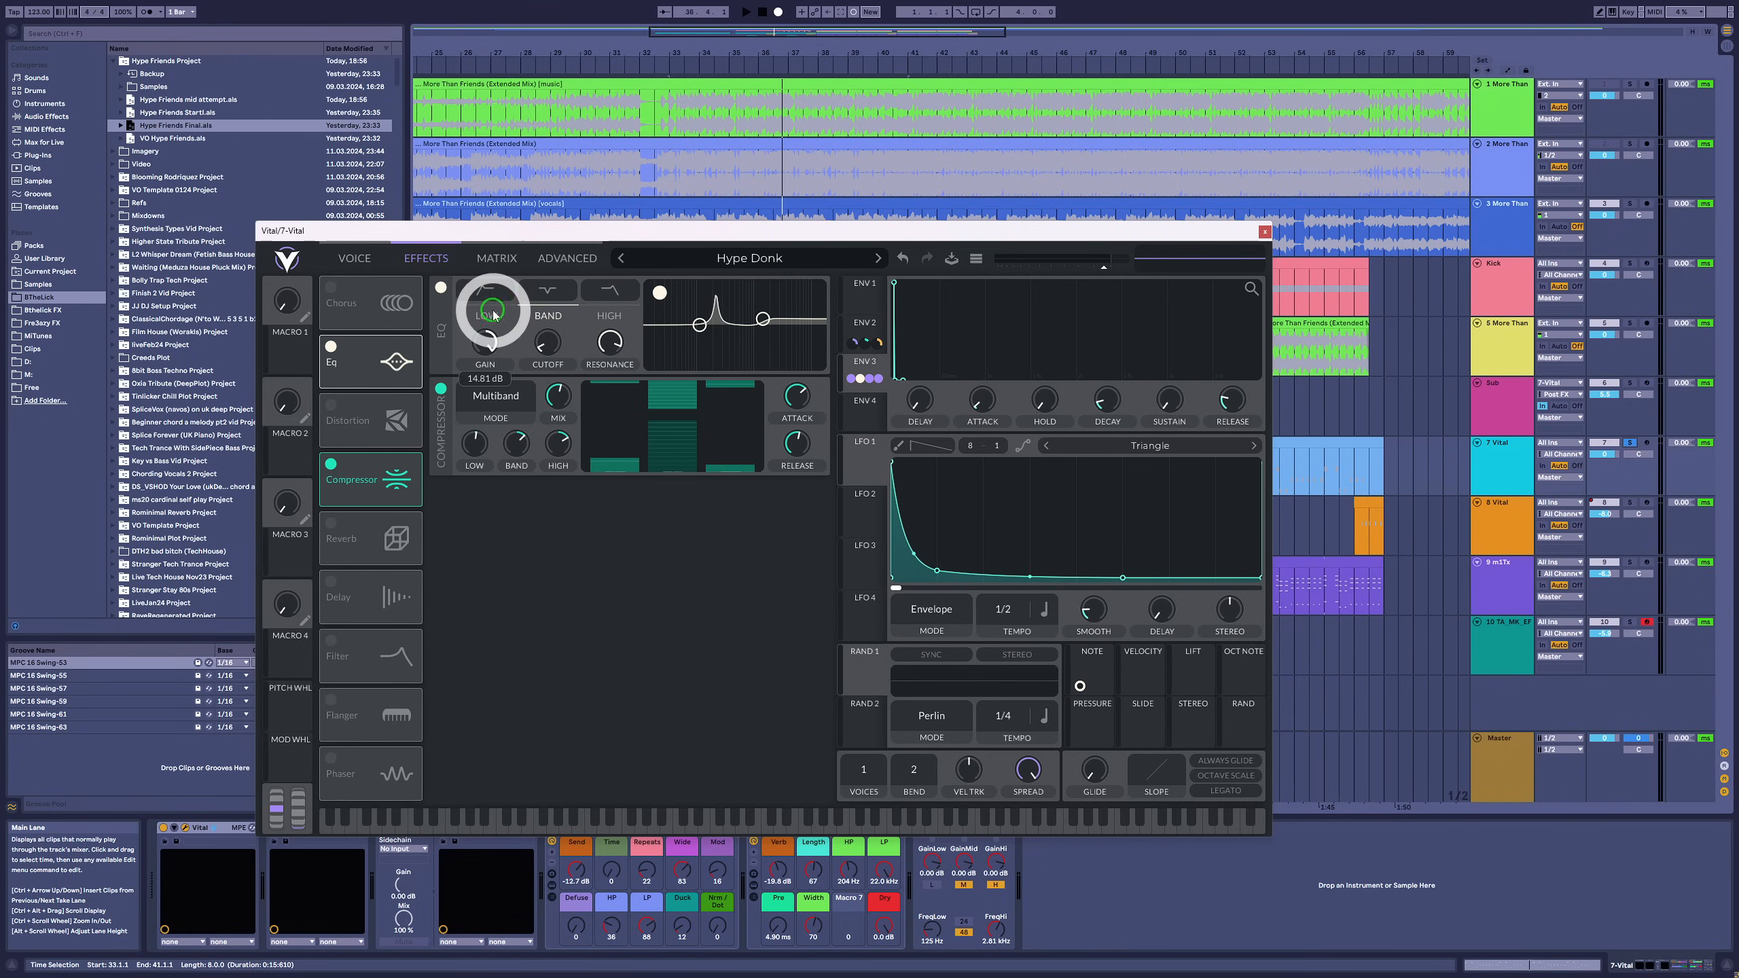
key(space)
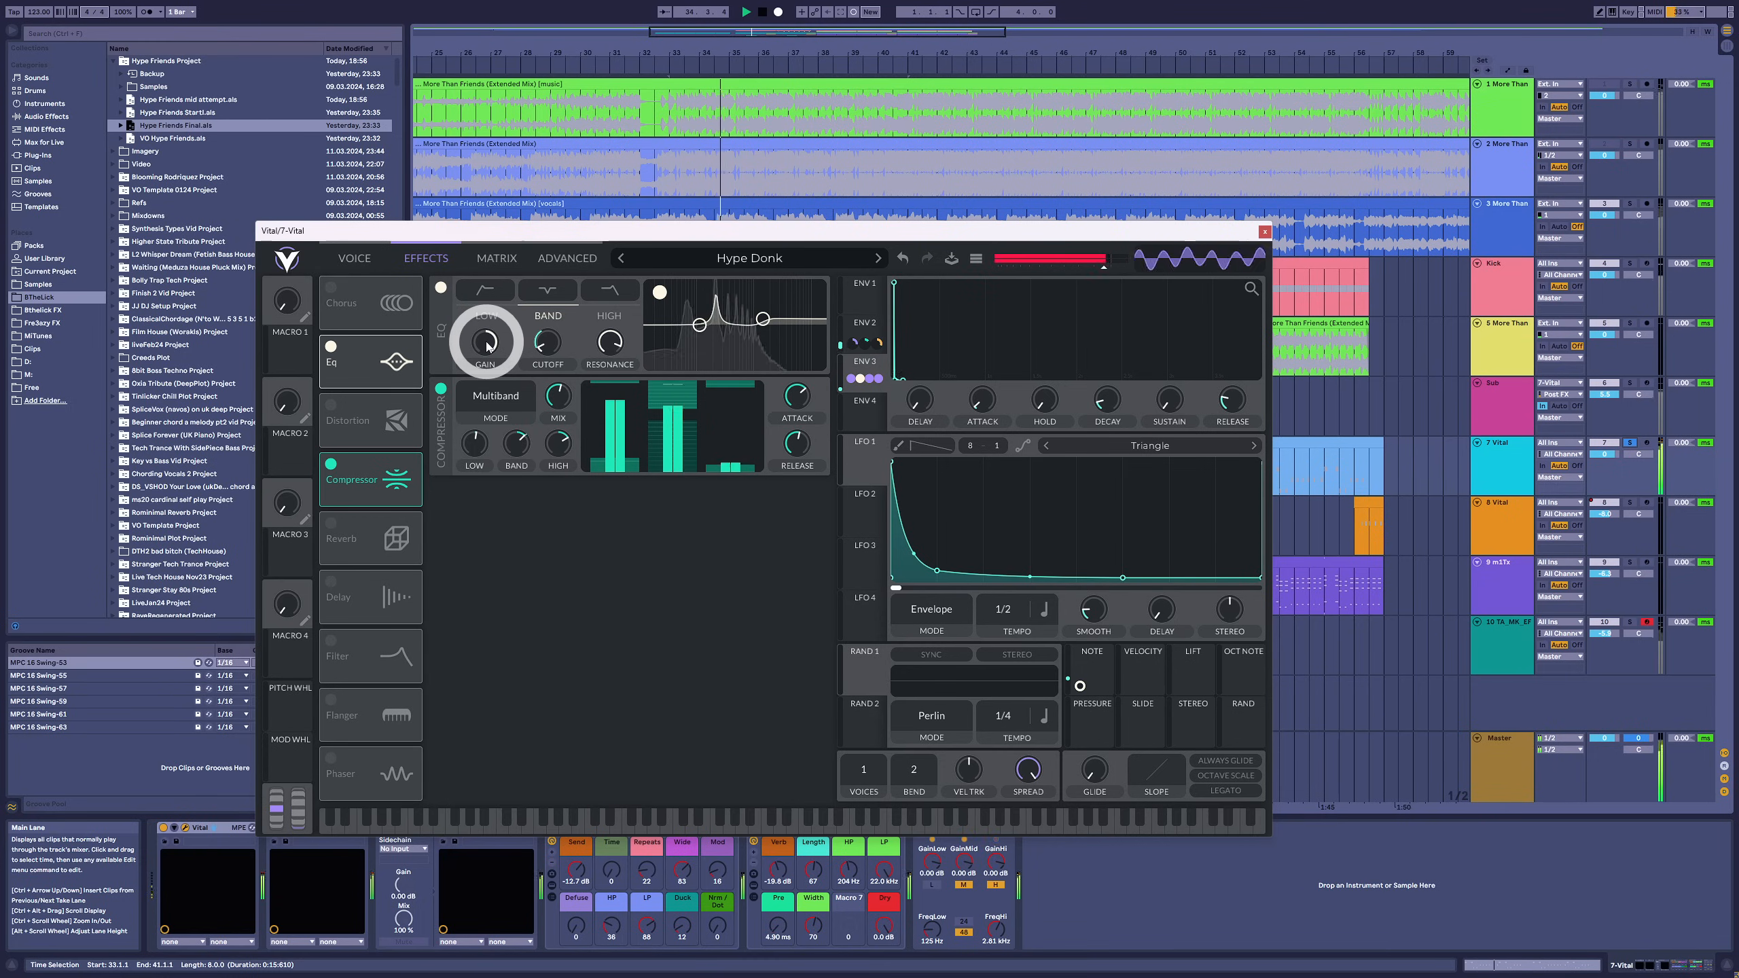
drag(487, 347, 479, 387)
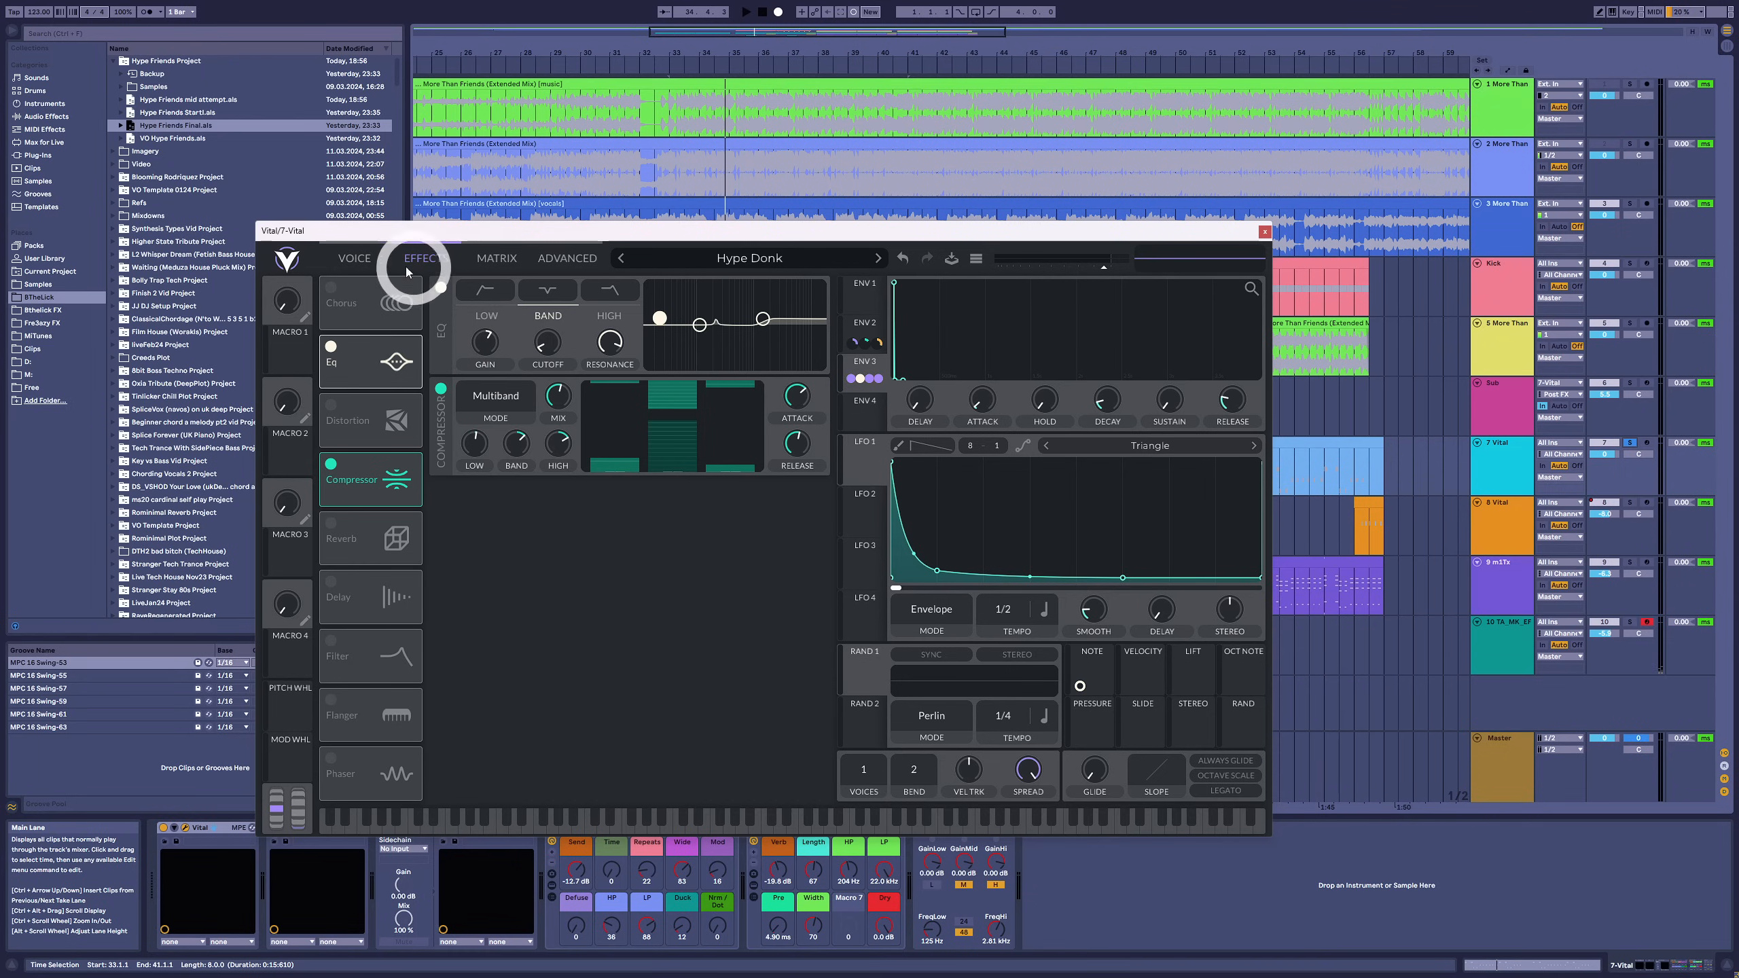
- Close the bass track's Vital editor and inspect the Wider and Transient Shaper plug-in settings
click(354, 258)
click(425, 258)
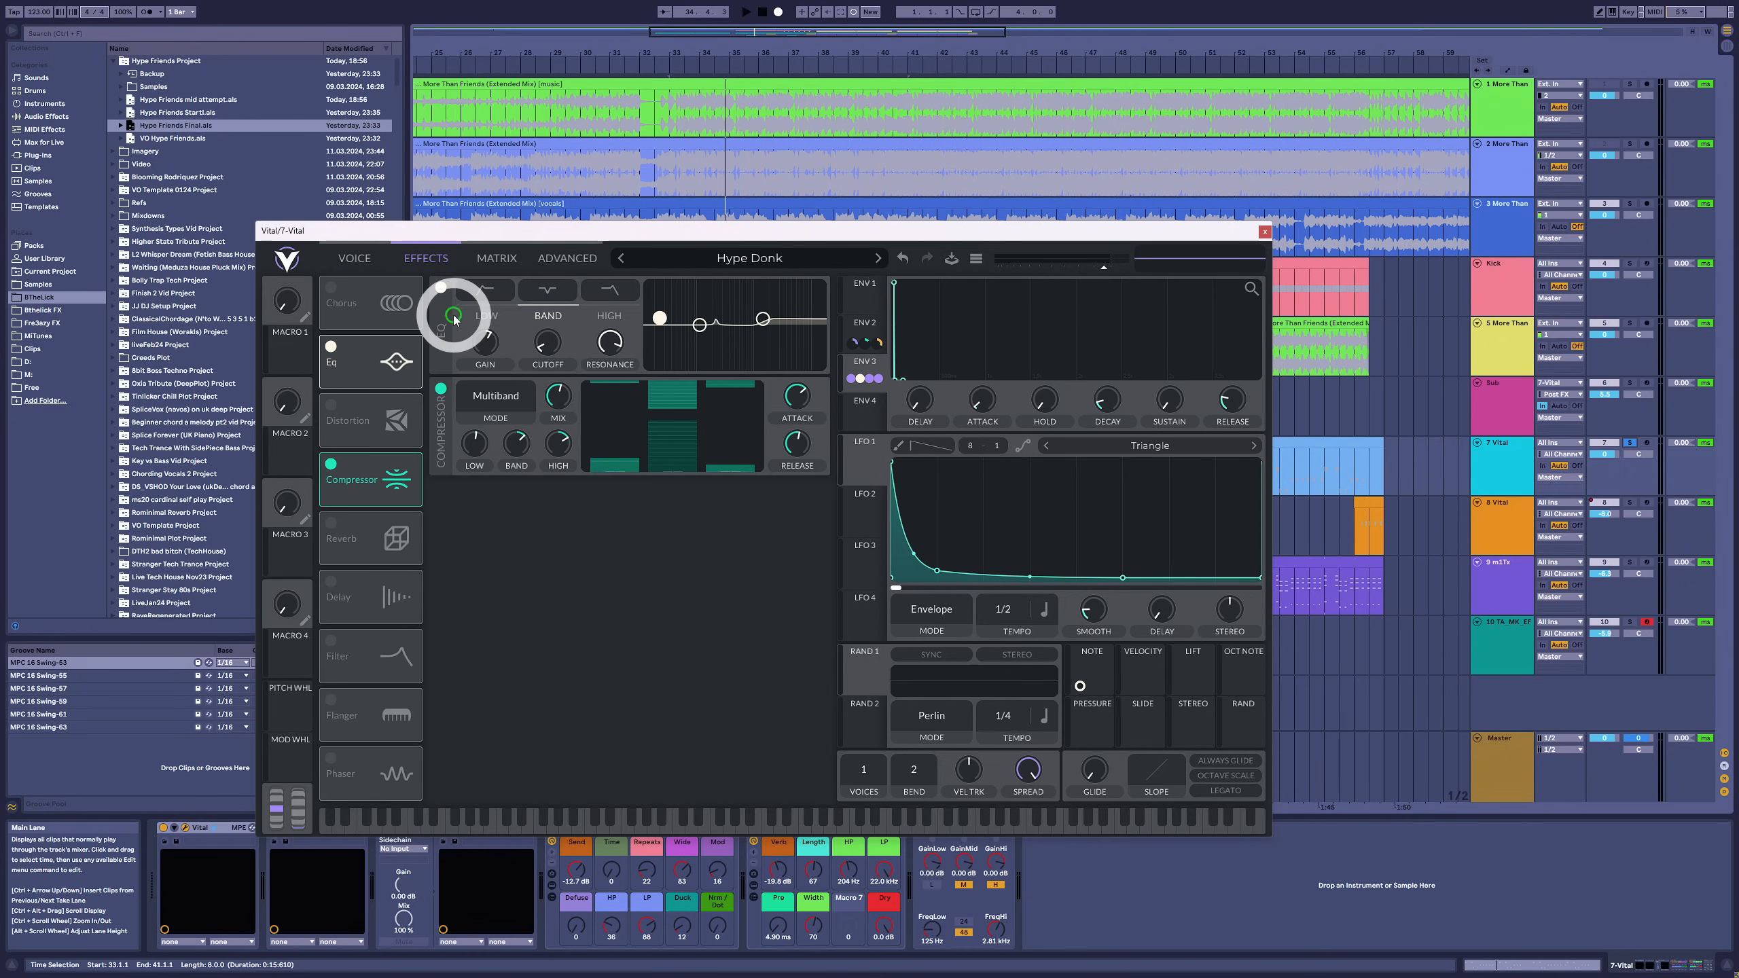
click(1264, 232)
click(295, 827)
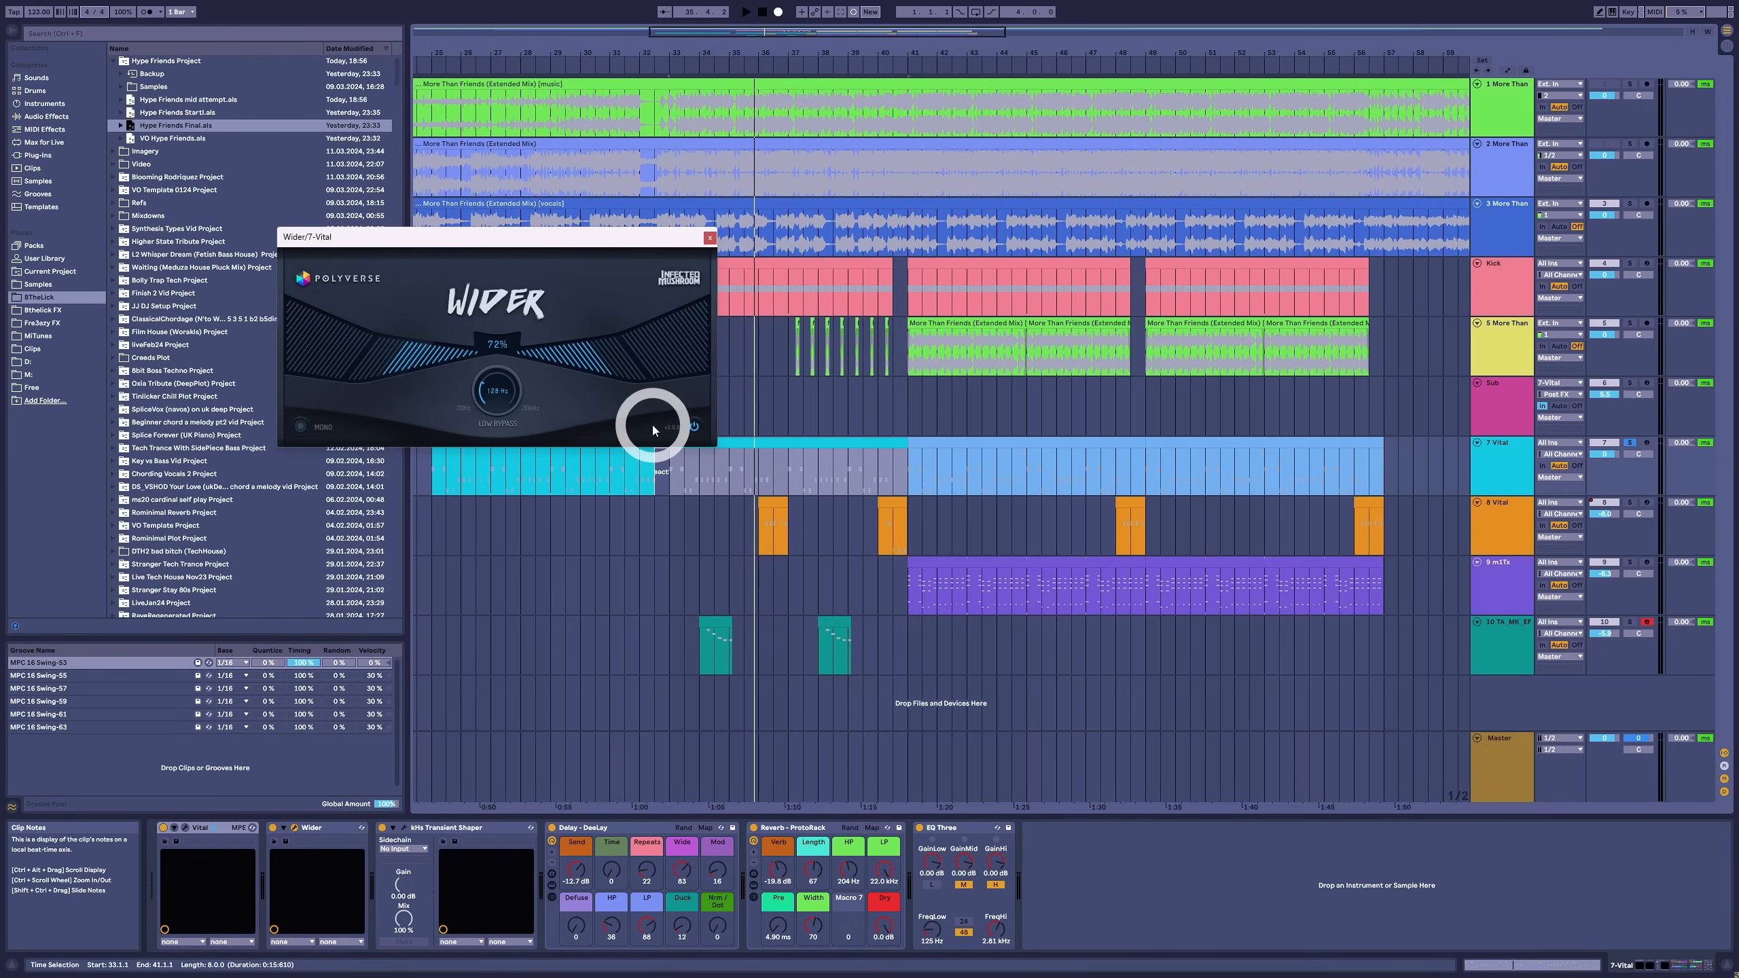
click(710, 237)
click(404, 828)
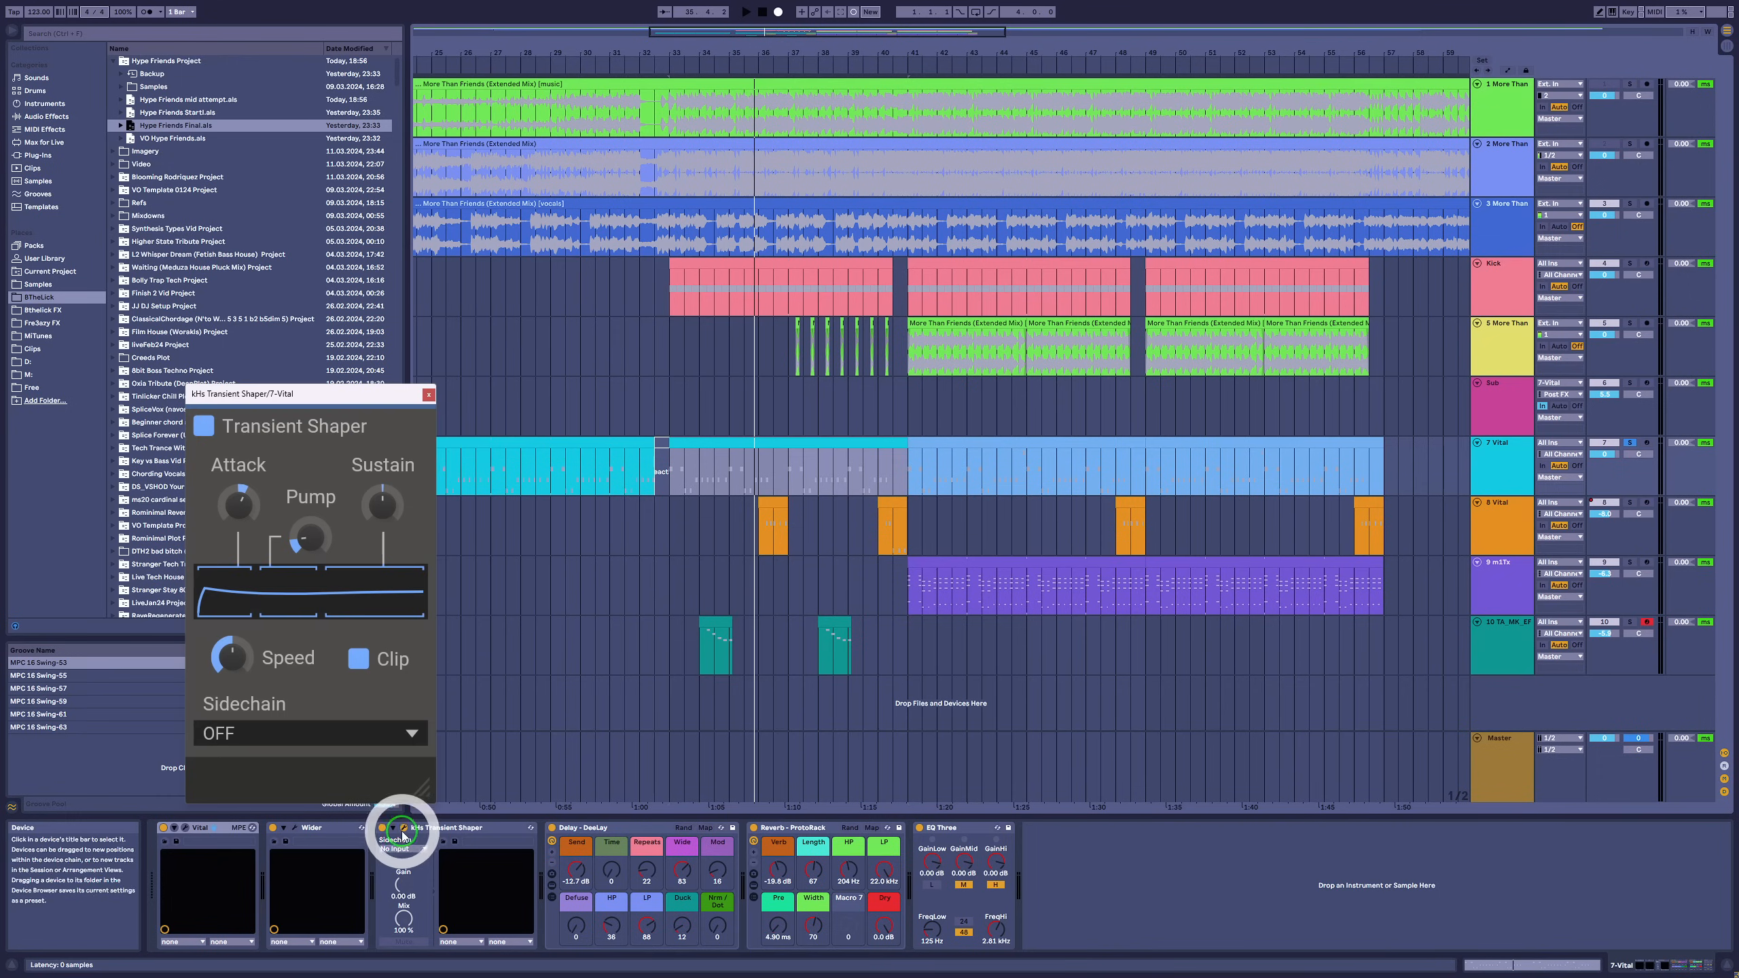
click(404, 829)
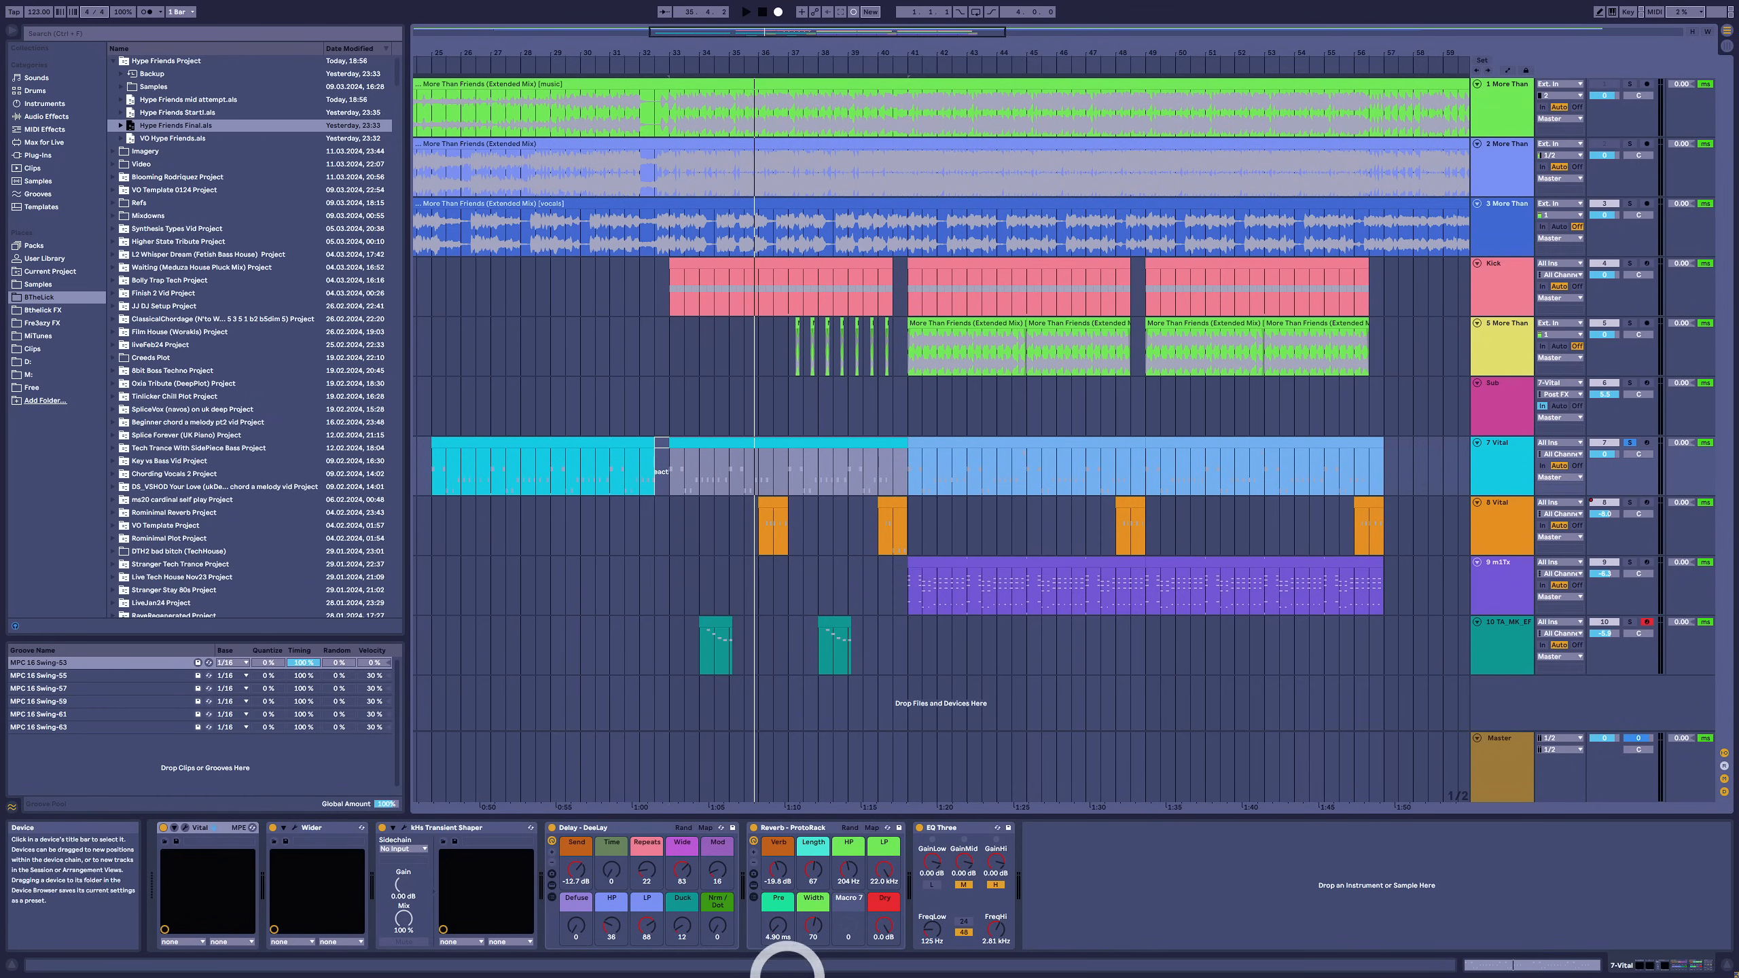
- Lower the bass reverb rack's Verb to -21.8 dB while auditioning the soloed bass, and stop playback
click(781, 878)
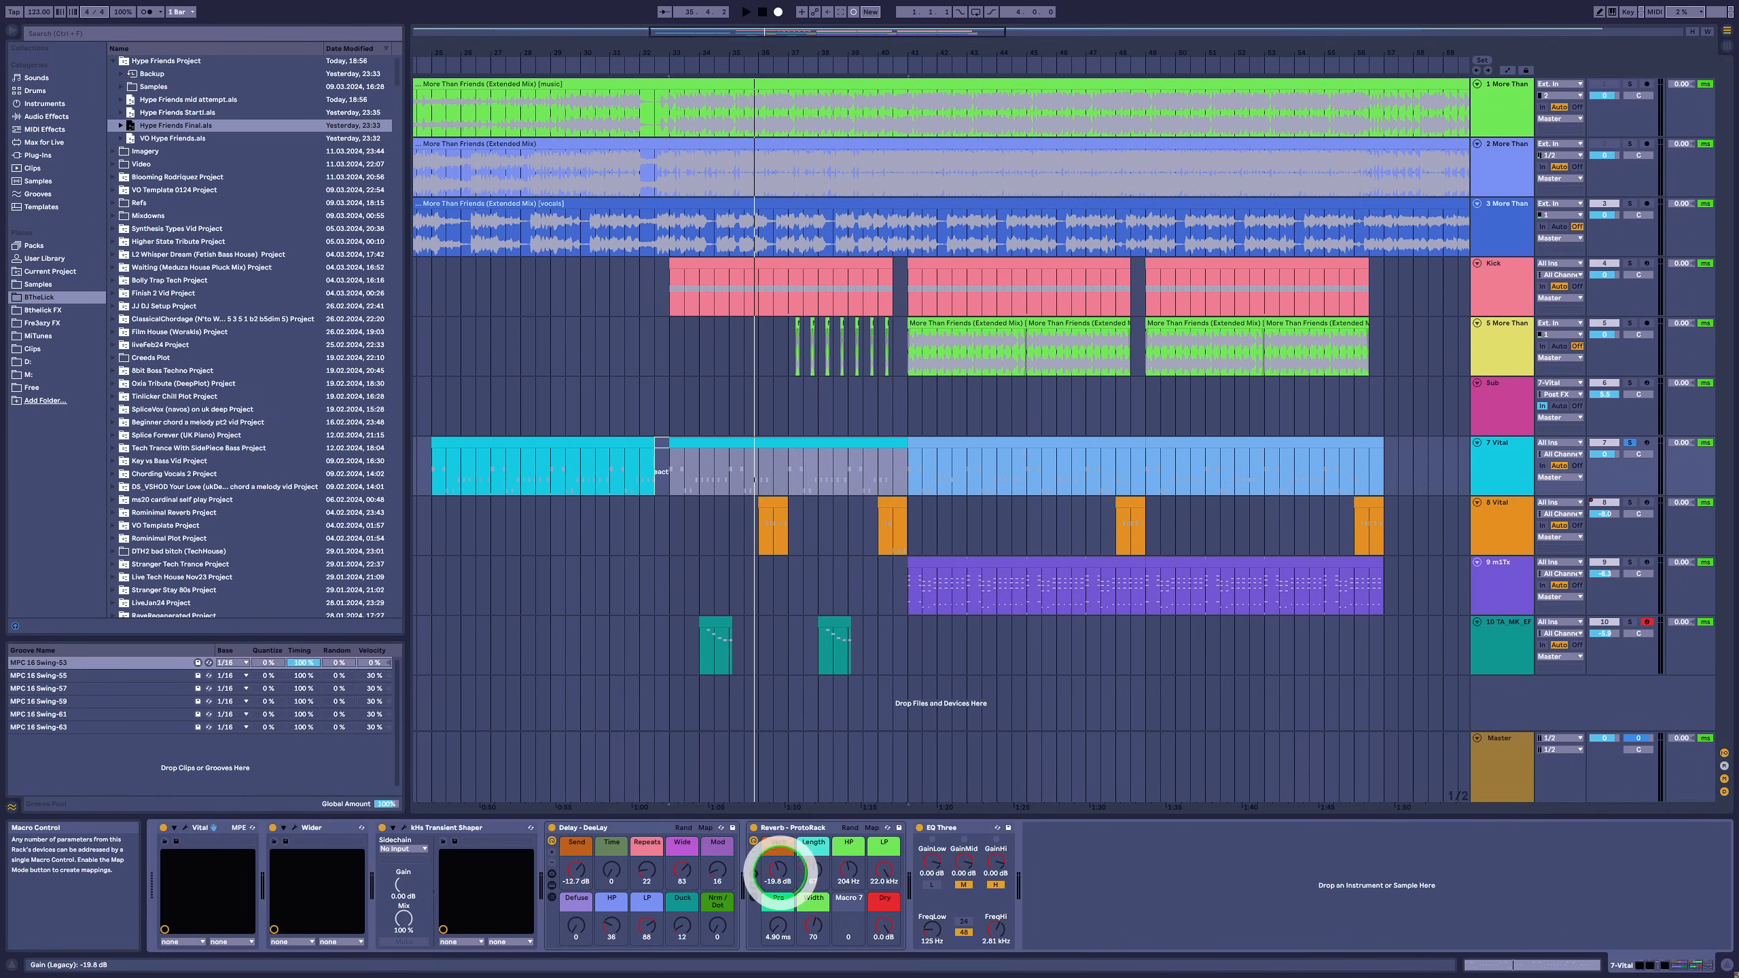
key(space)
drag(781, 877, 781, 878)
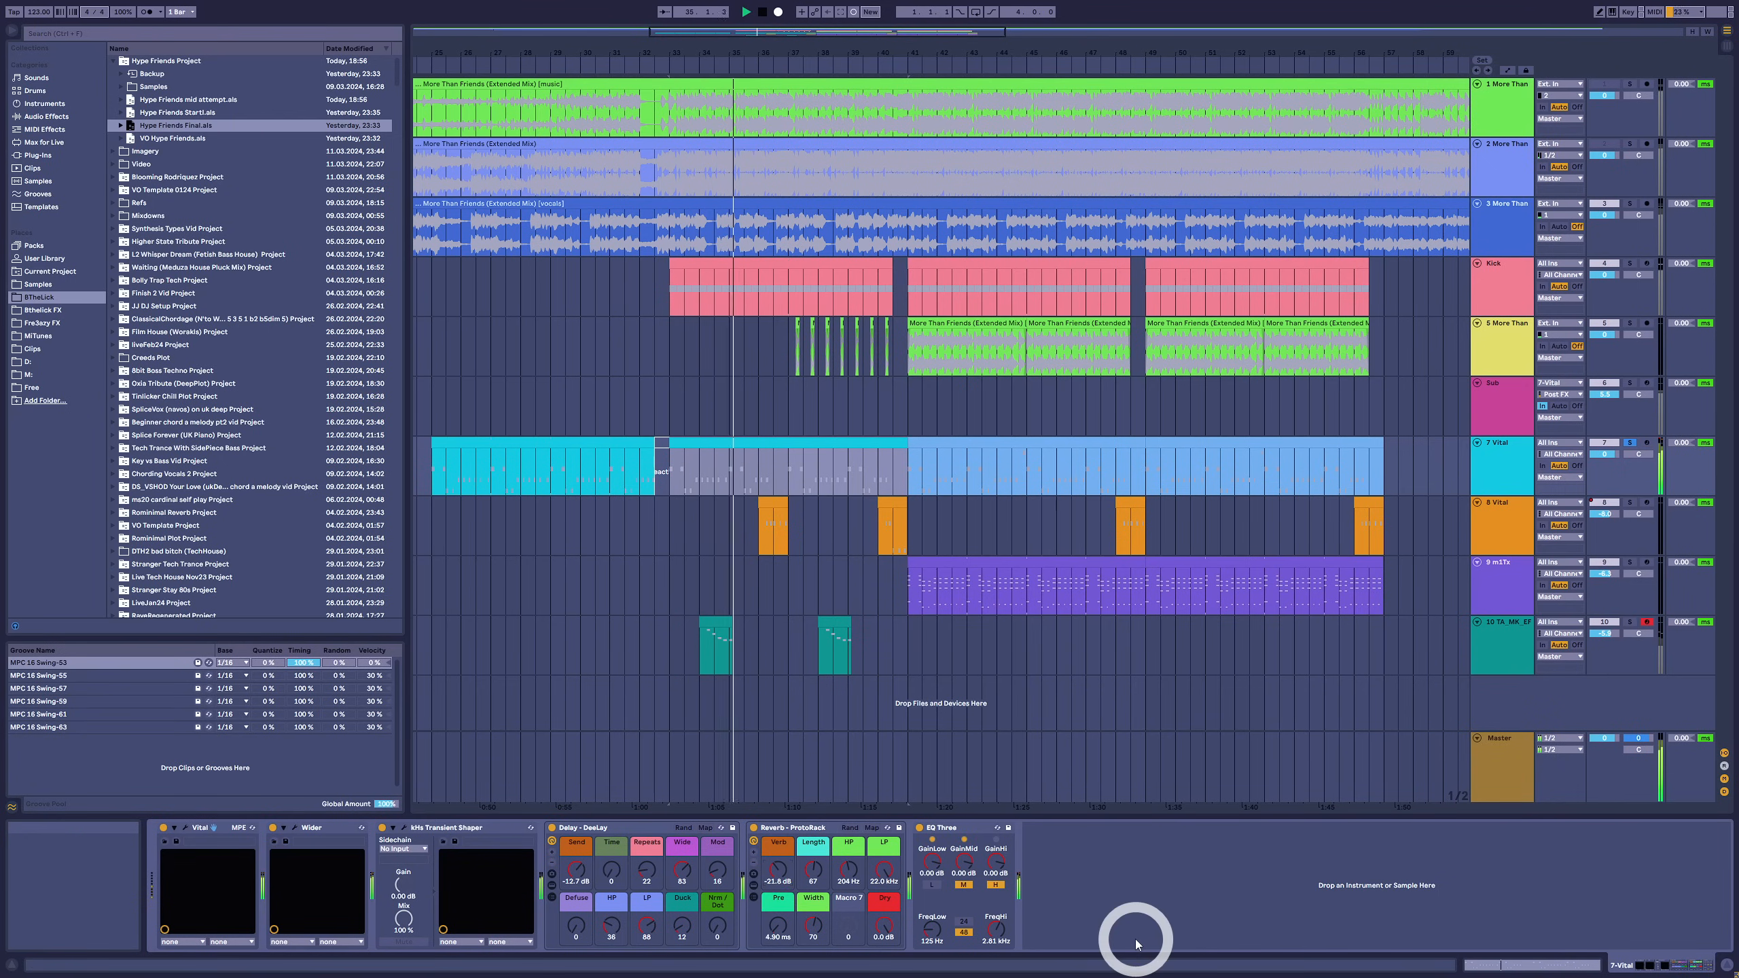
key(space)
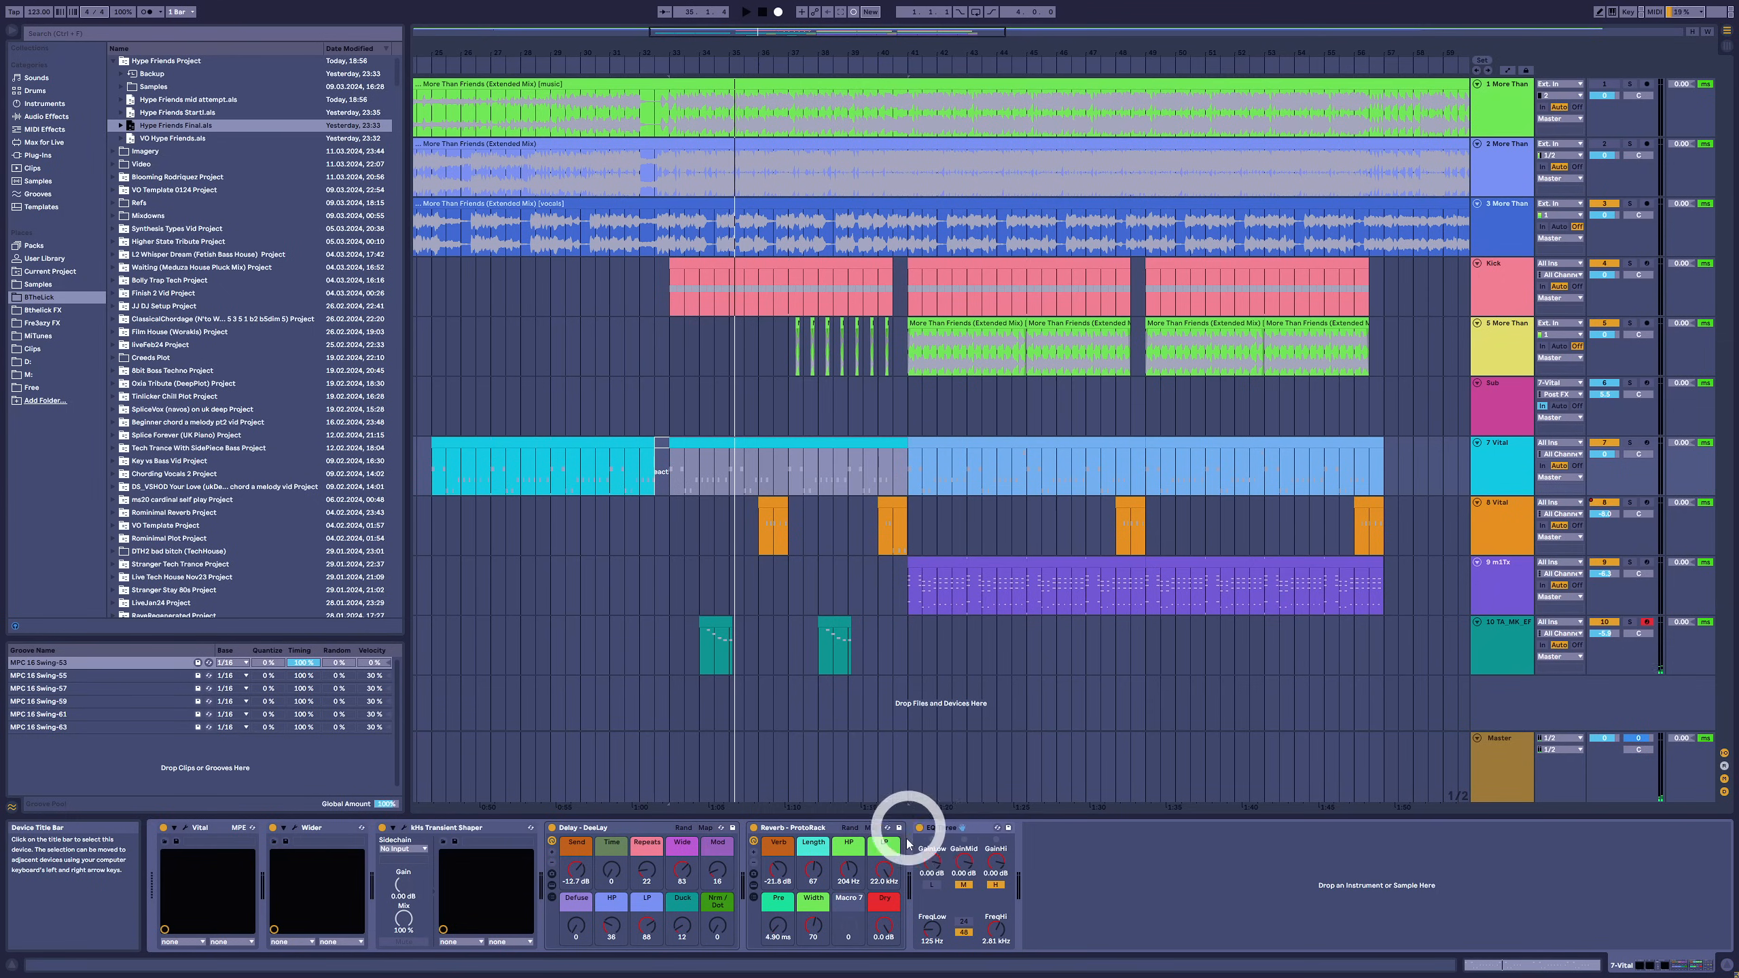
- Solo the Sub track, play it while examining its Vital patch, and close the patch and unsolo the track
click(1514, 412)
click(1627, 374)
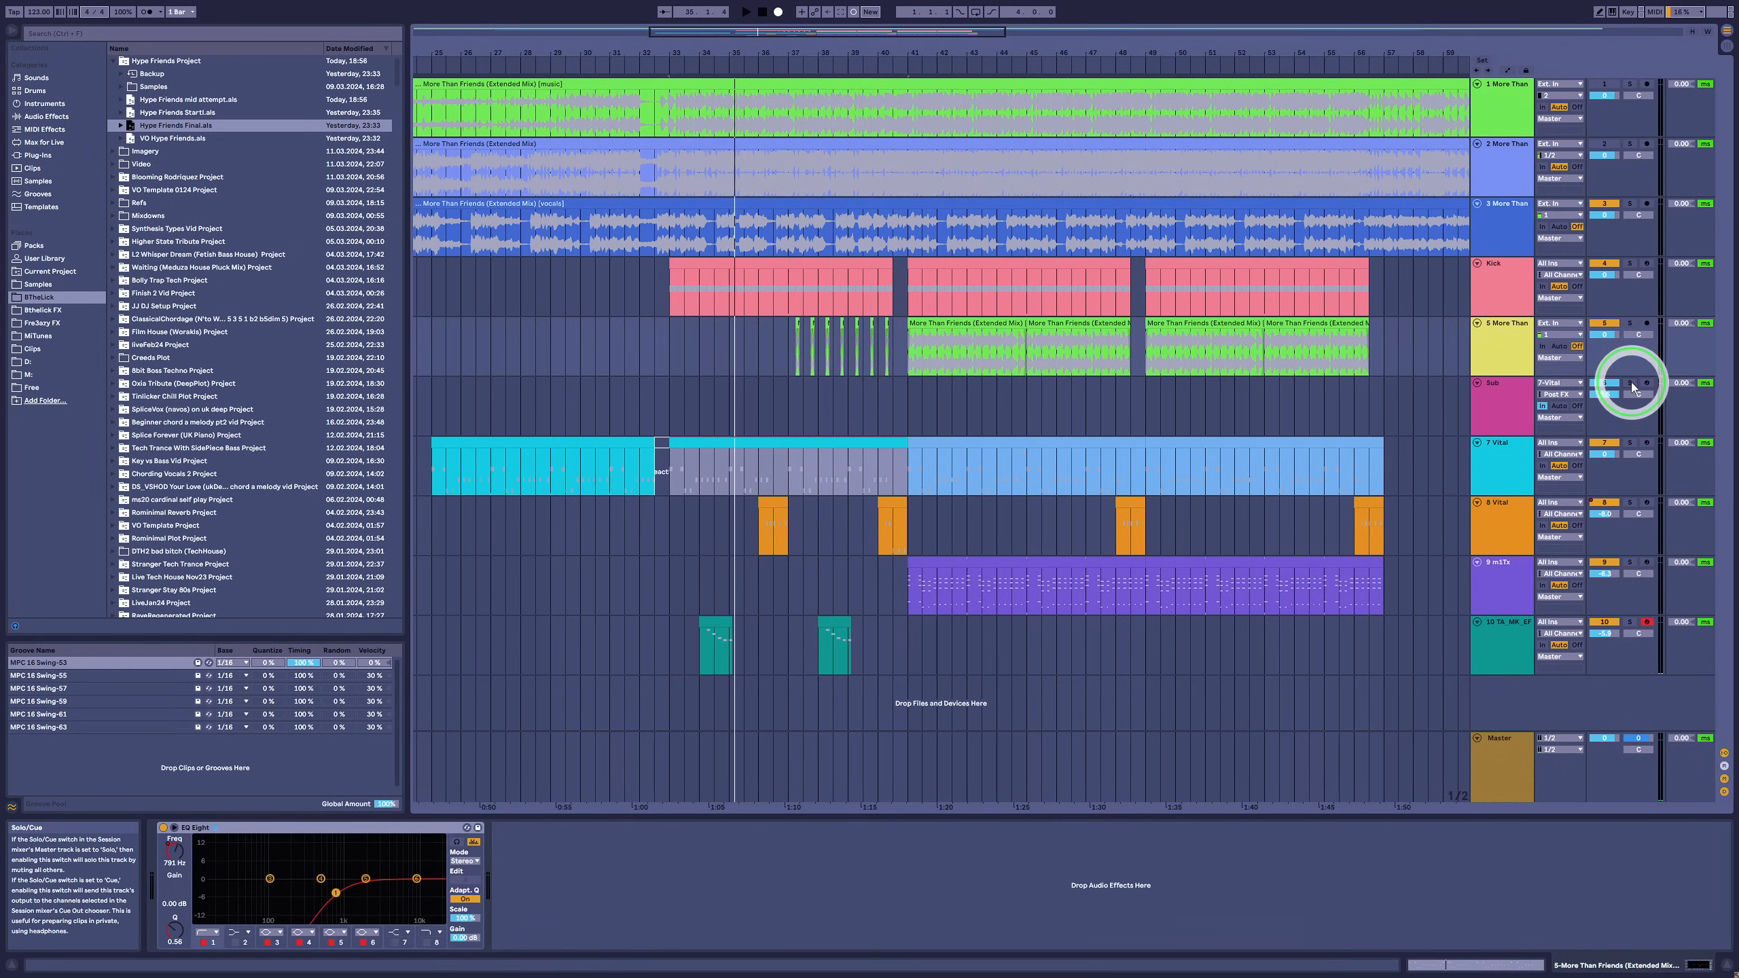
click(1630, 383)
key(space)
click(773, 404)
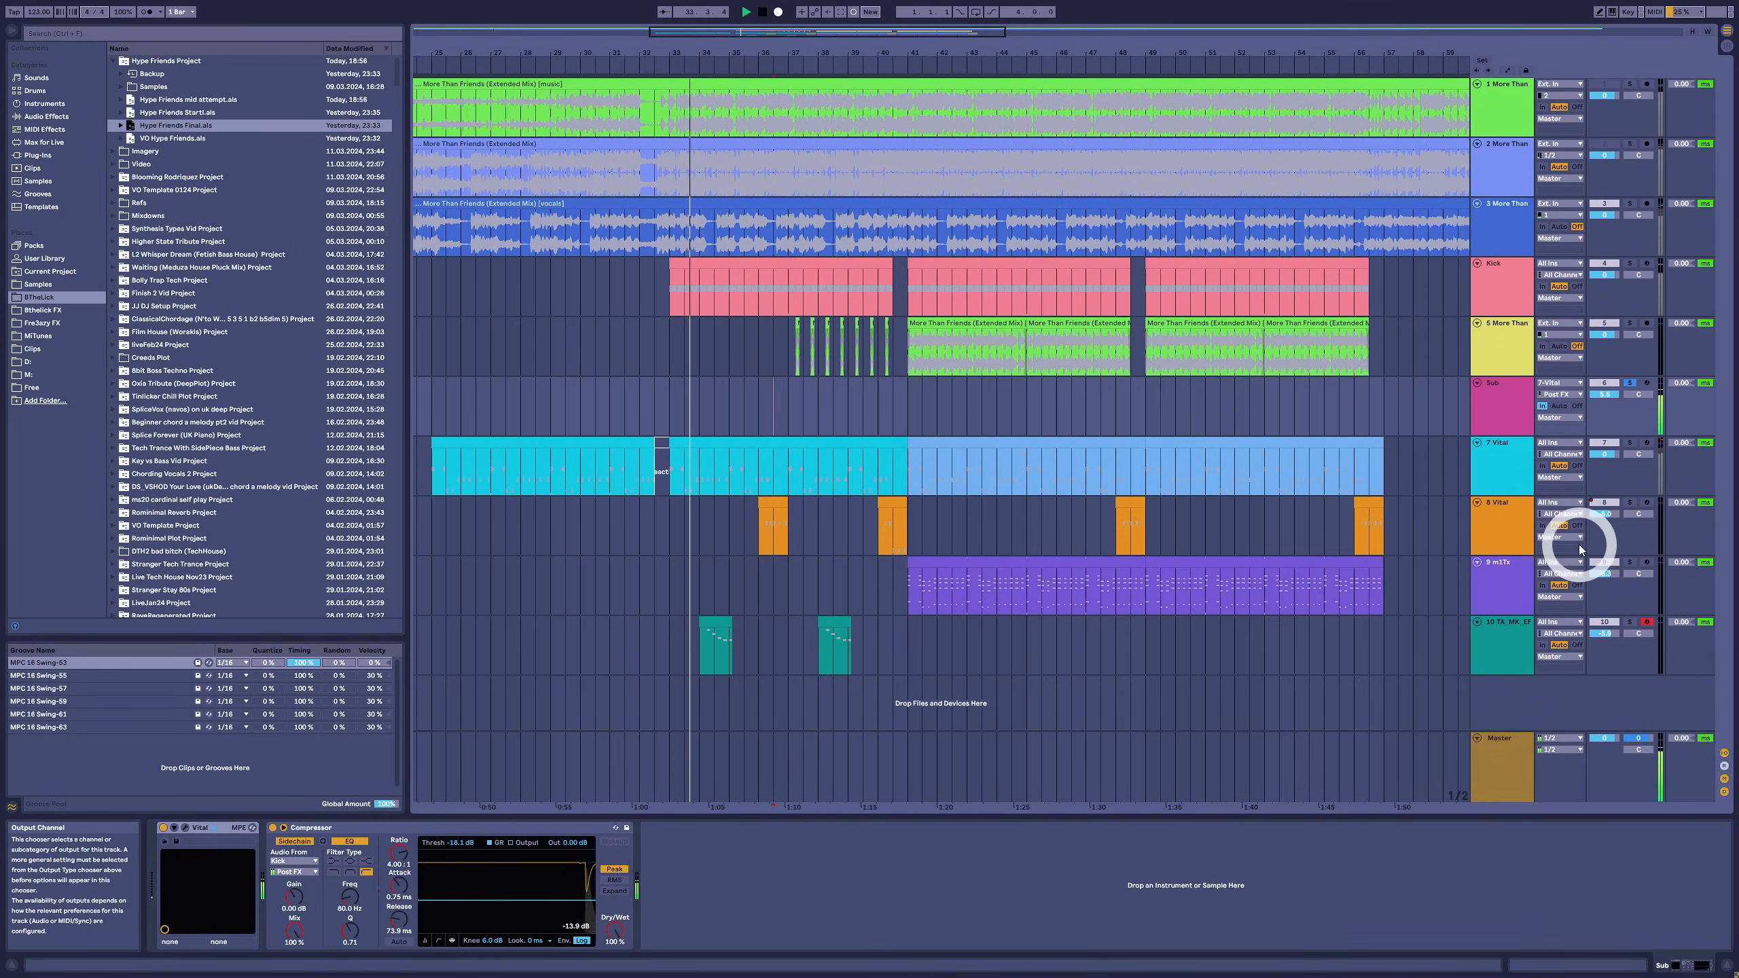
click(186, 827)
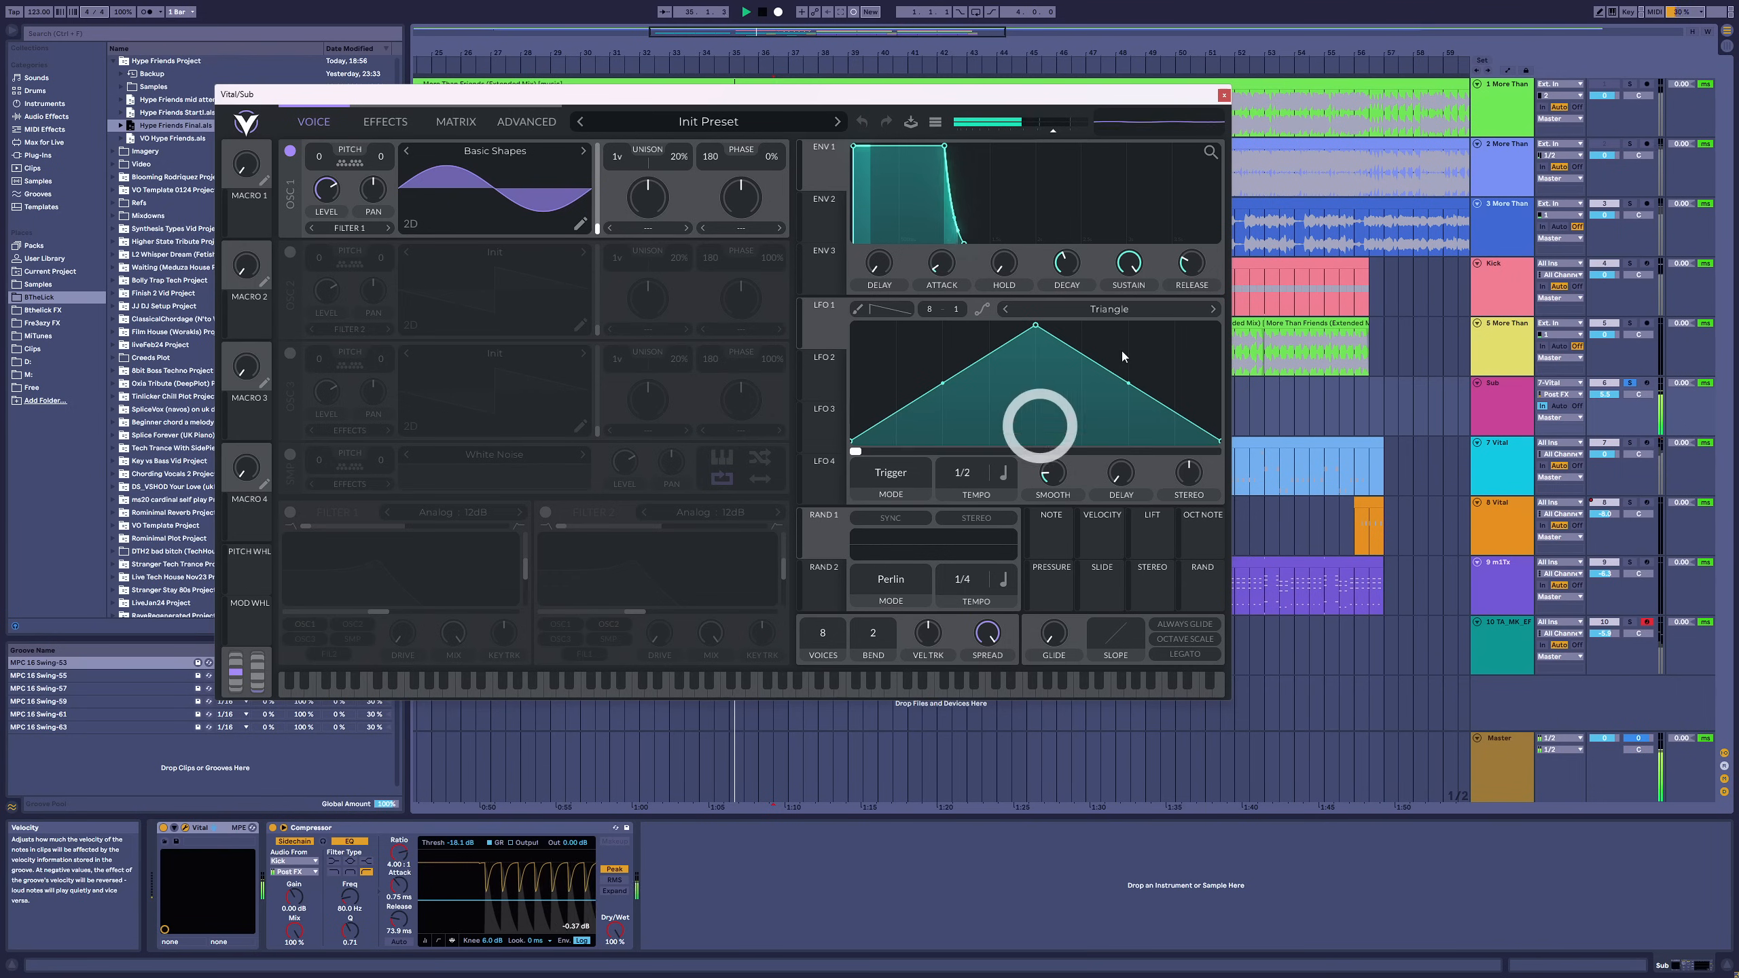
click(1223, 95)
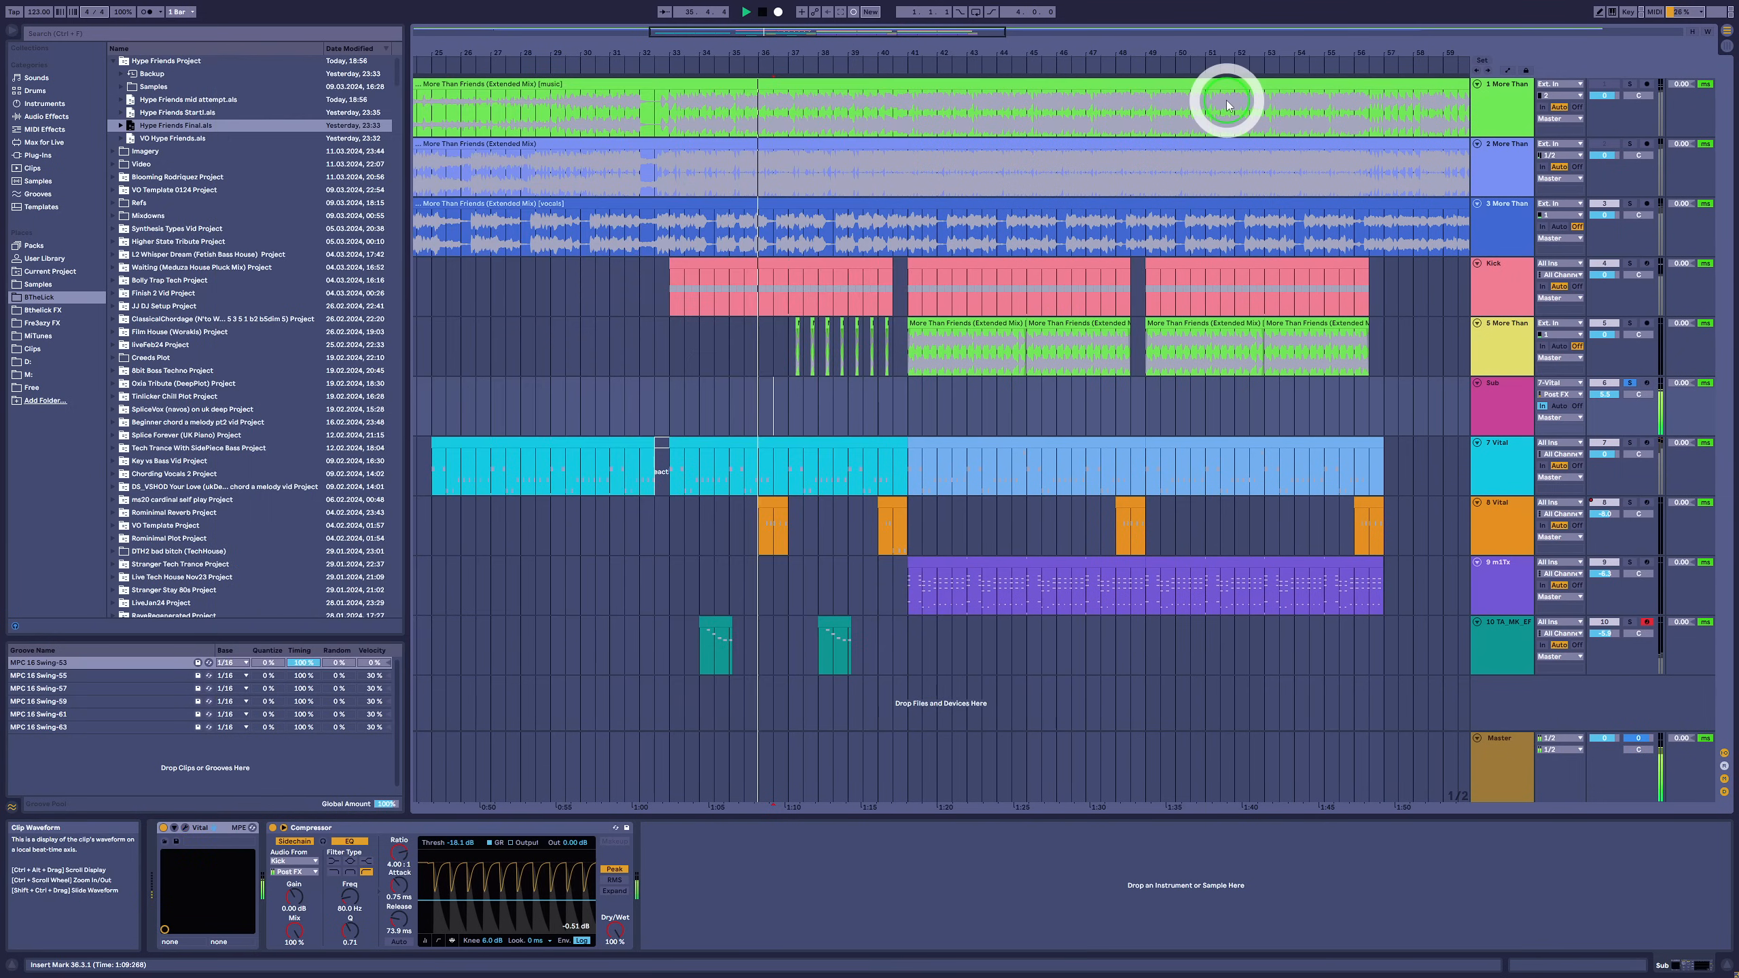
click(1629, 384)
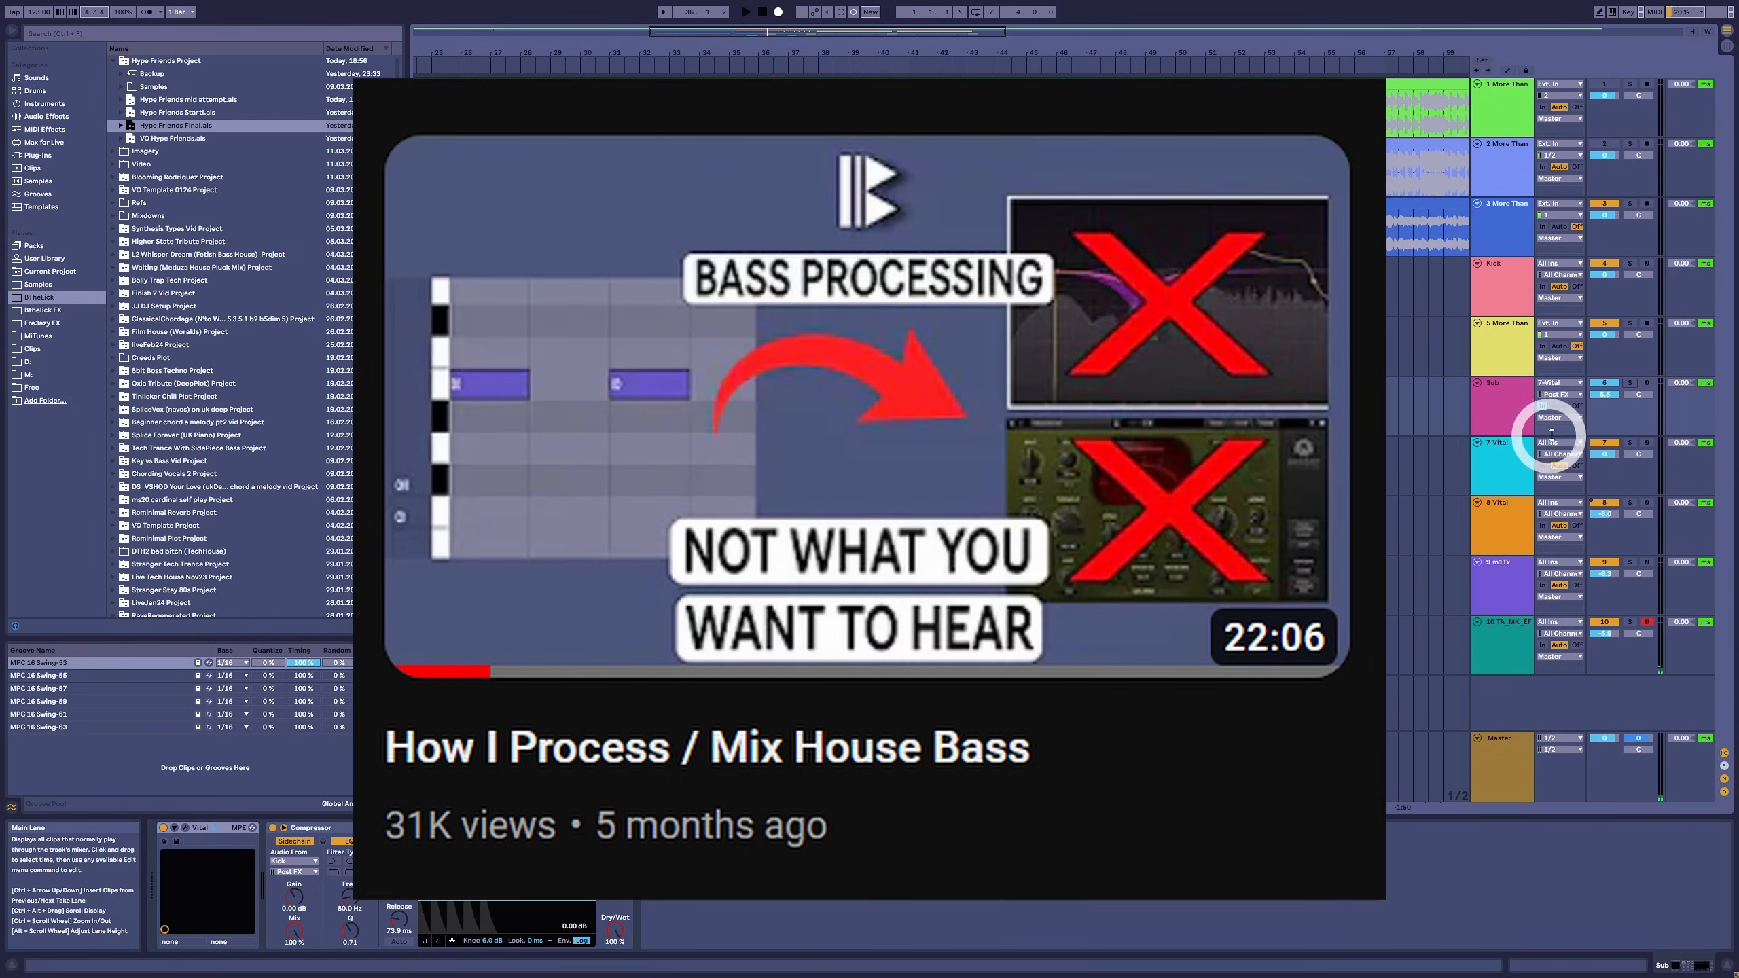
- Solo the 7 Vital and 8 Vital tracks together and play them from bar 35
click(1481, 451)
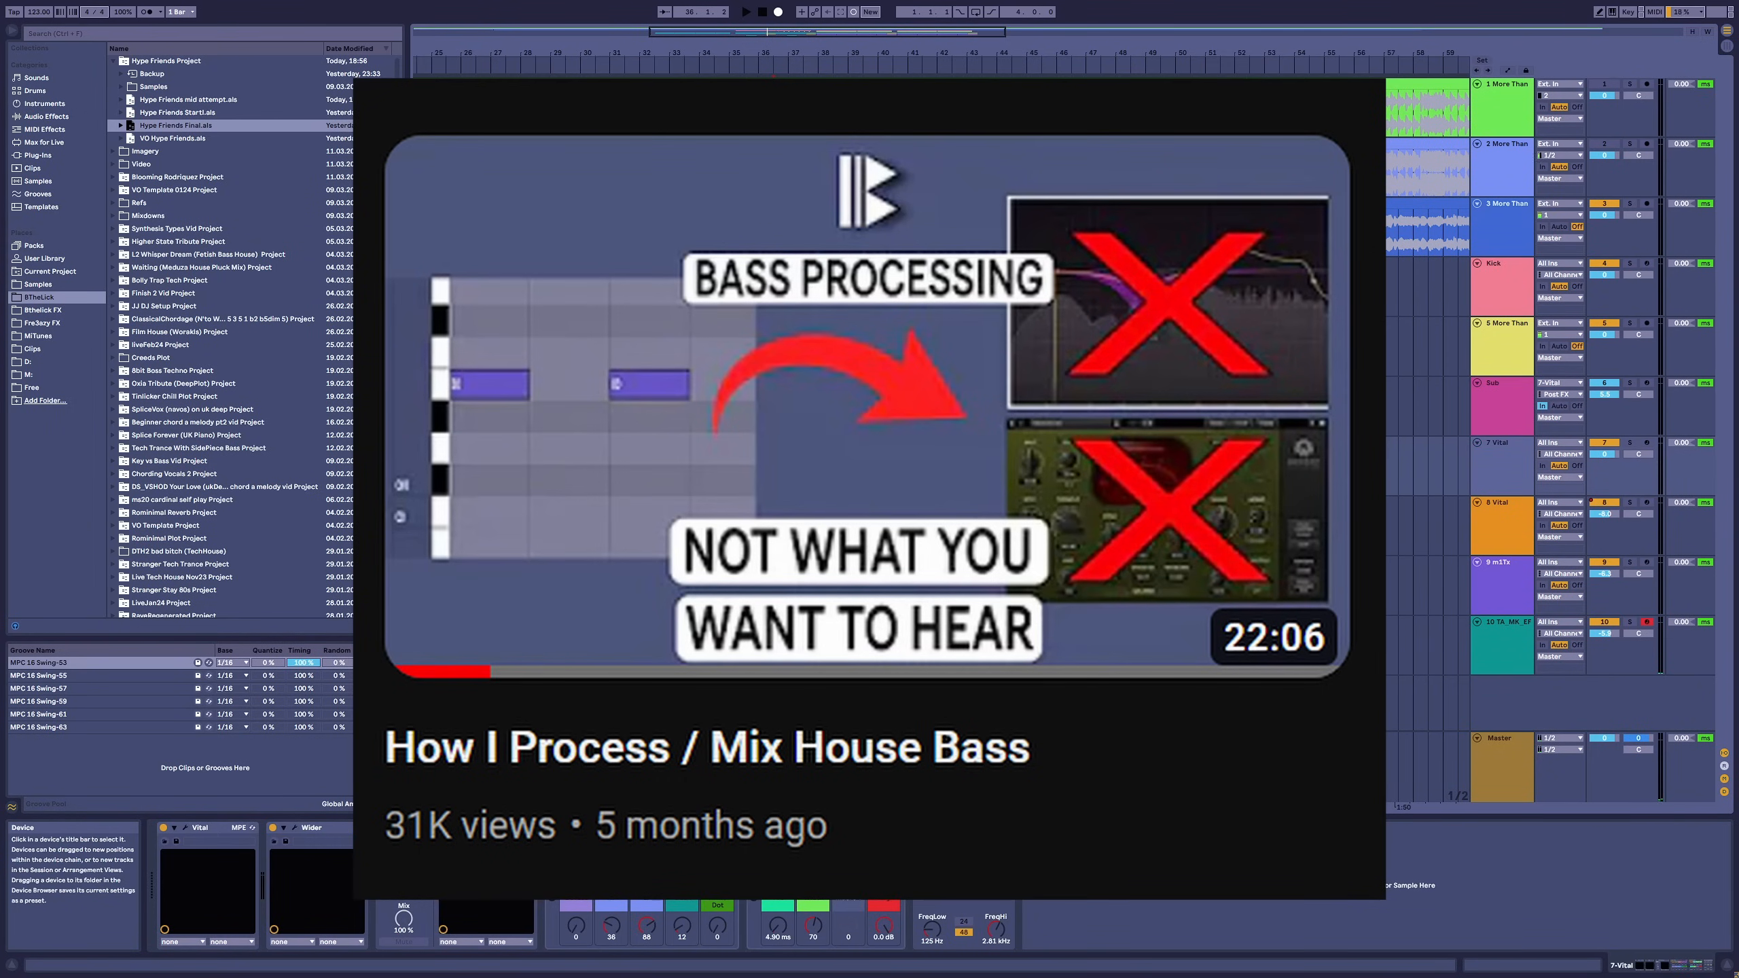
click(1540, 473)
click(781, 505)
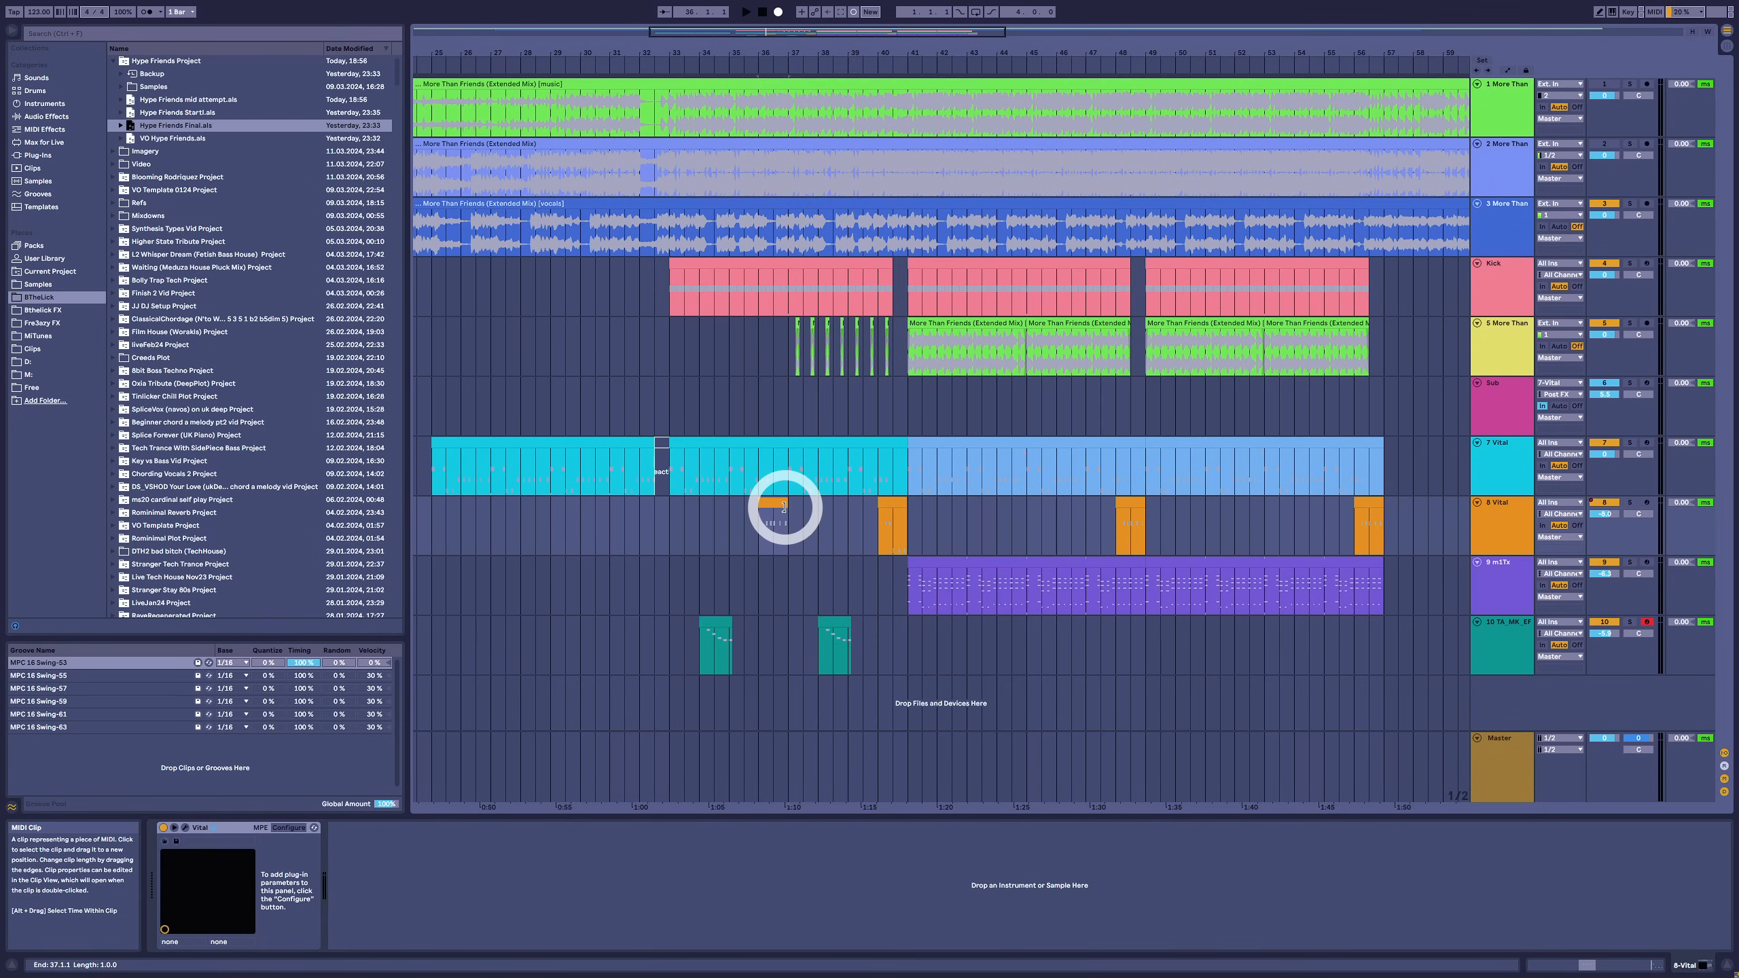
click(762, 471)
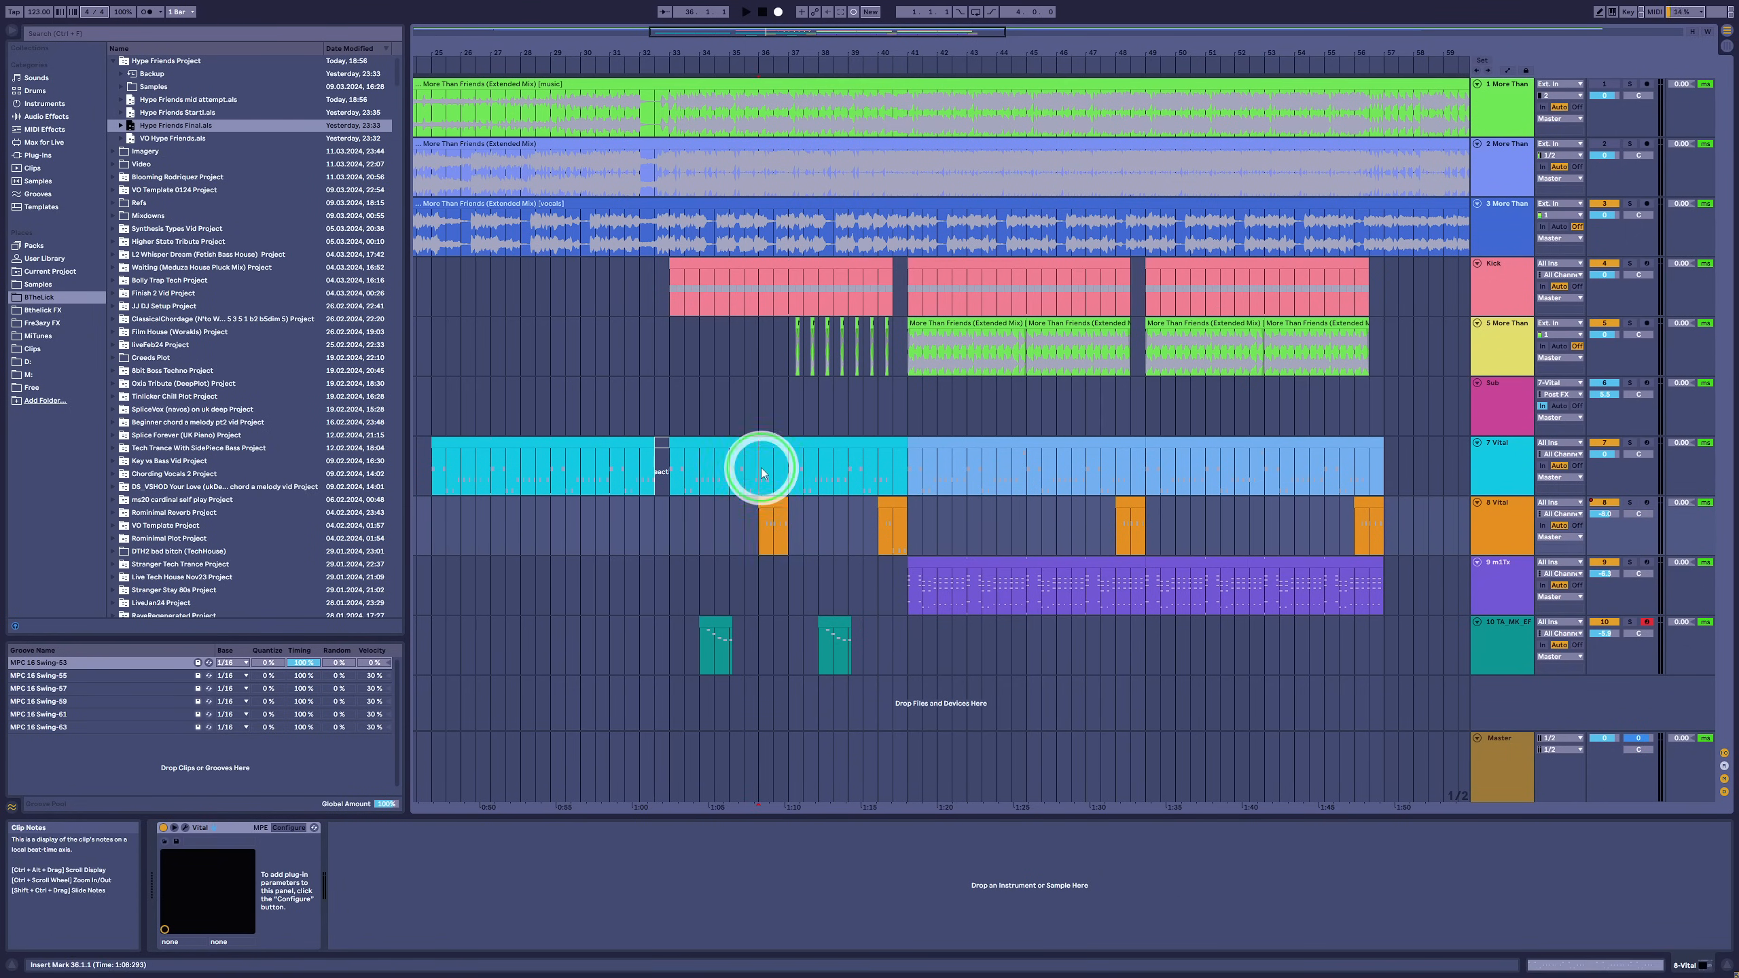
click(1629, 442)
ctrl+click(1629, 503)
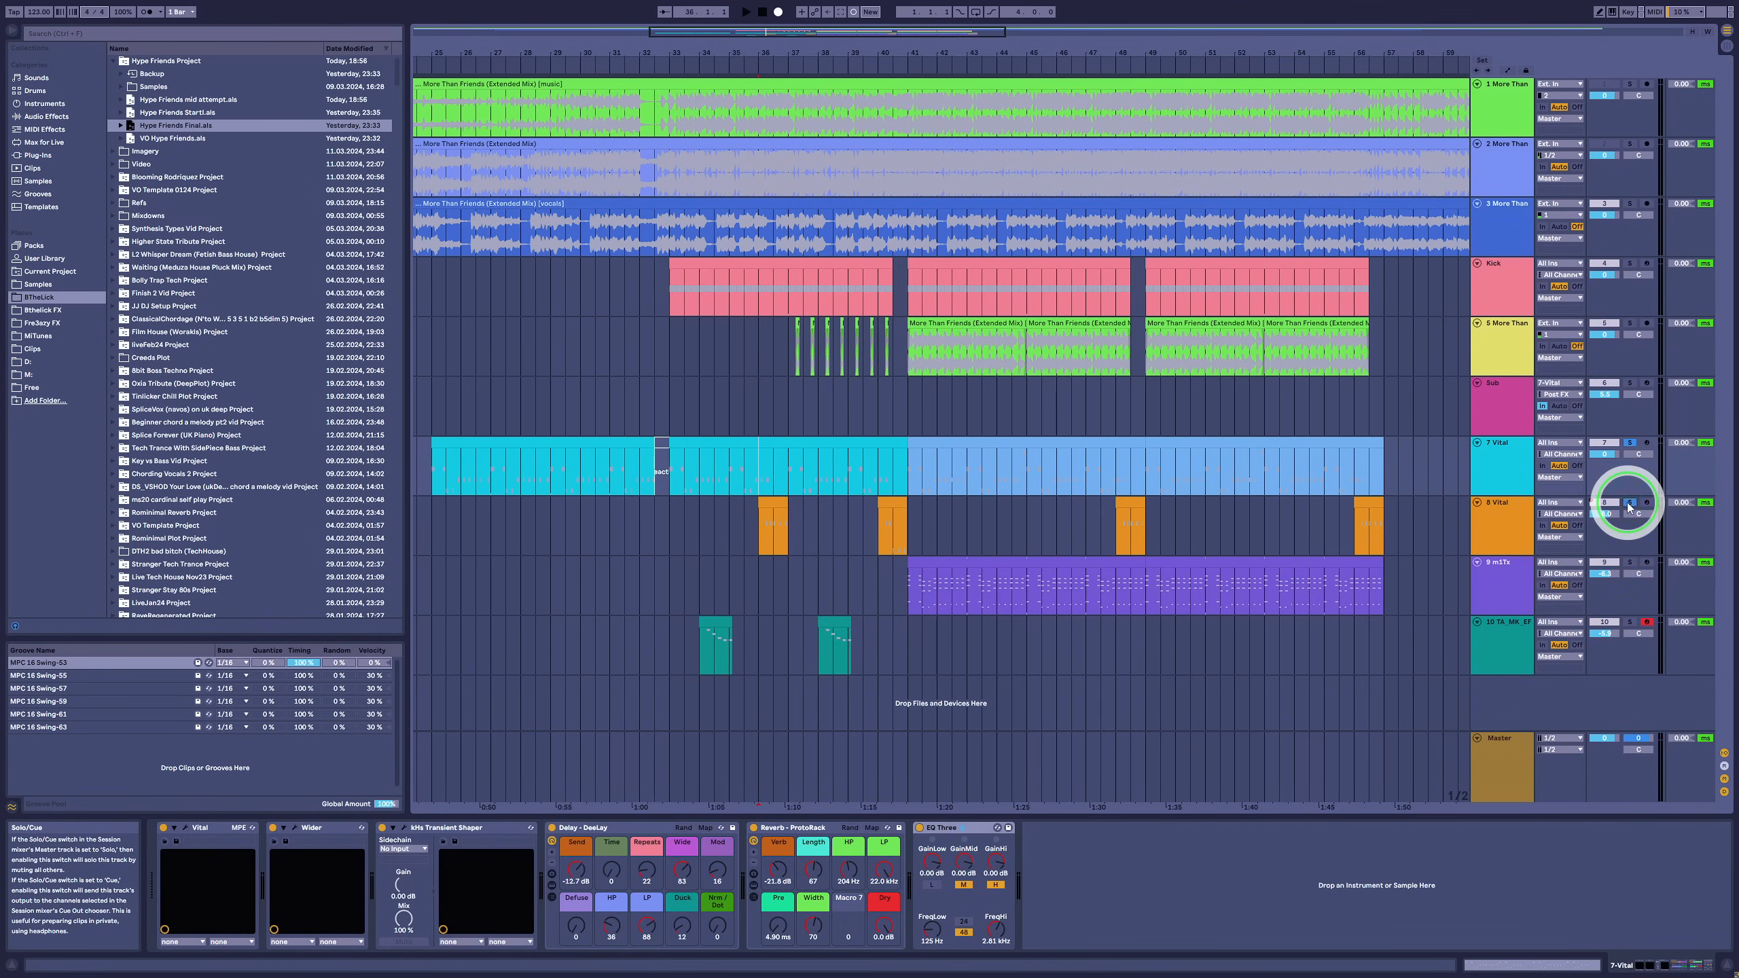
click(751, 491)
key(space)
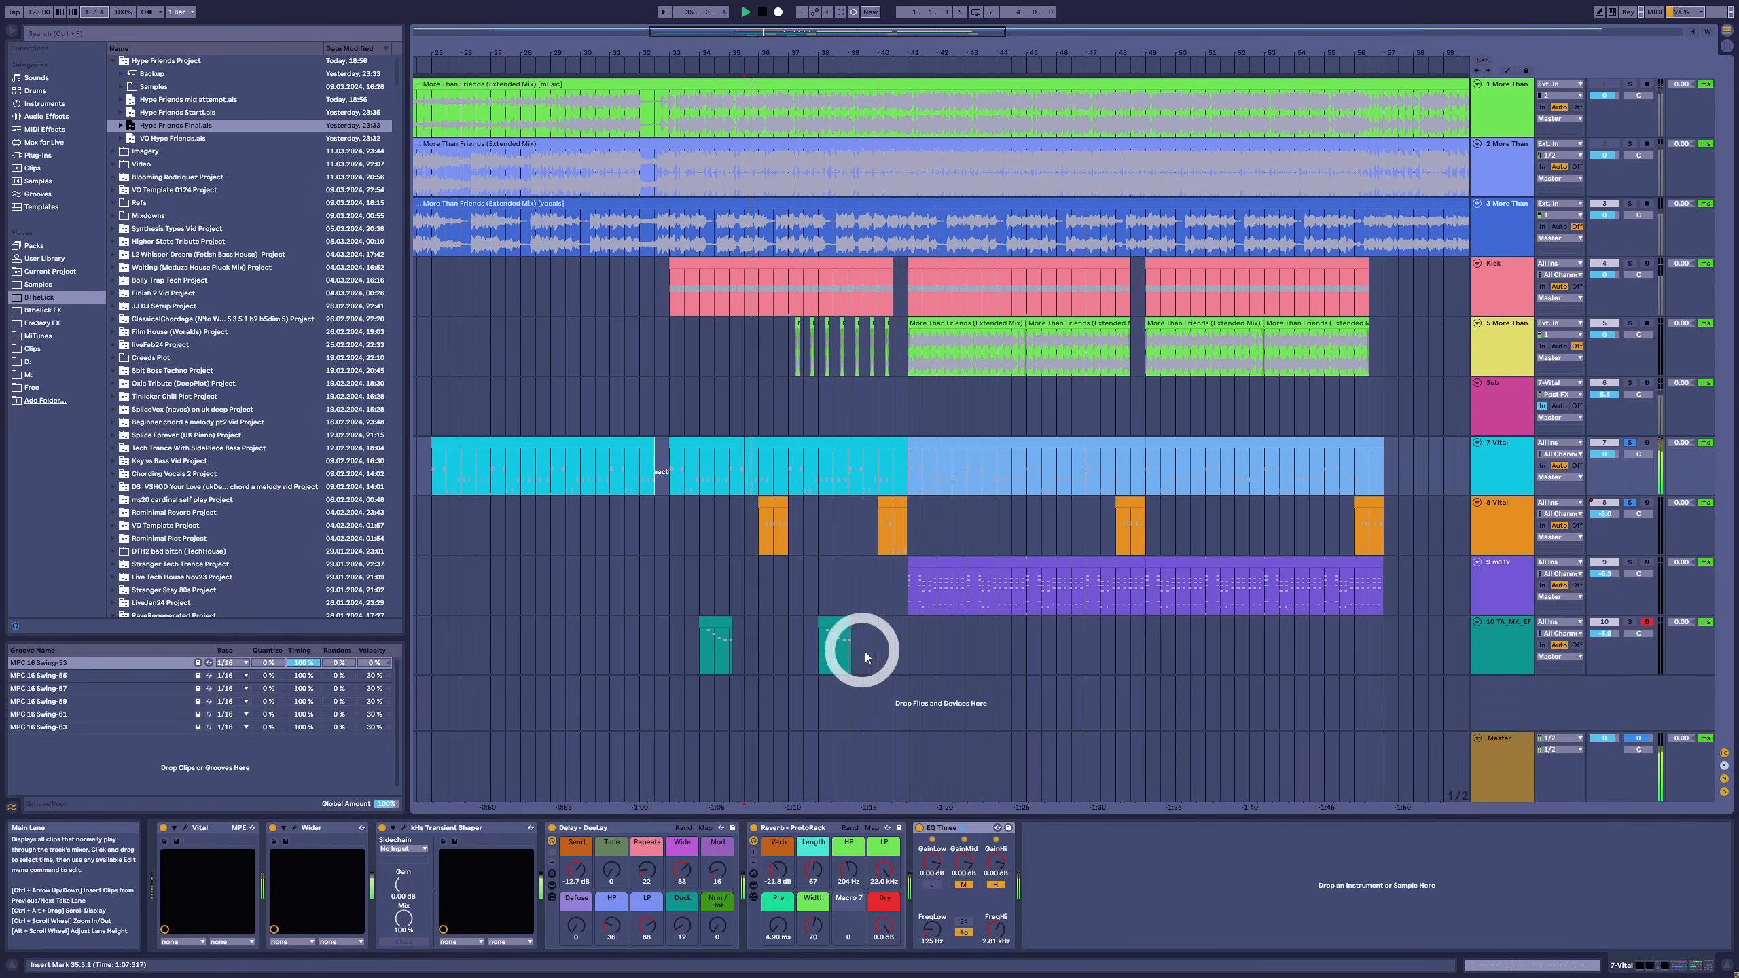
- Open the second orange clip on the 8 Vital track, examine its low notes, and stop playback
click(893, 517)
double_click(893, 507)
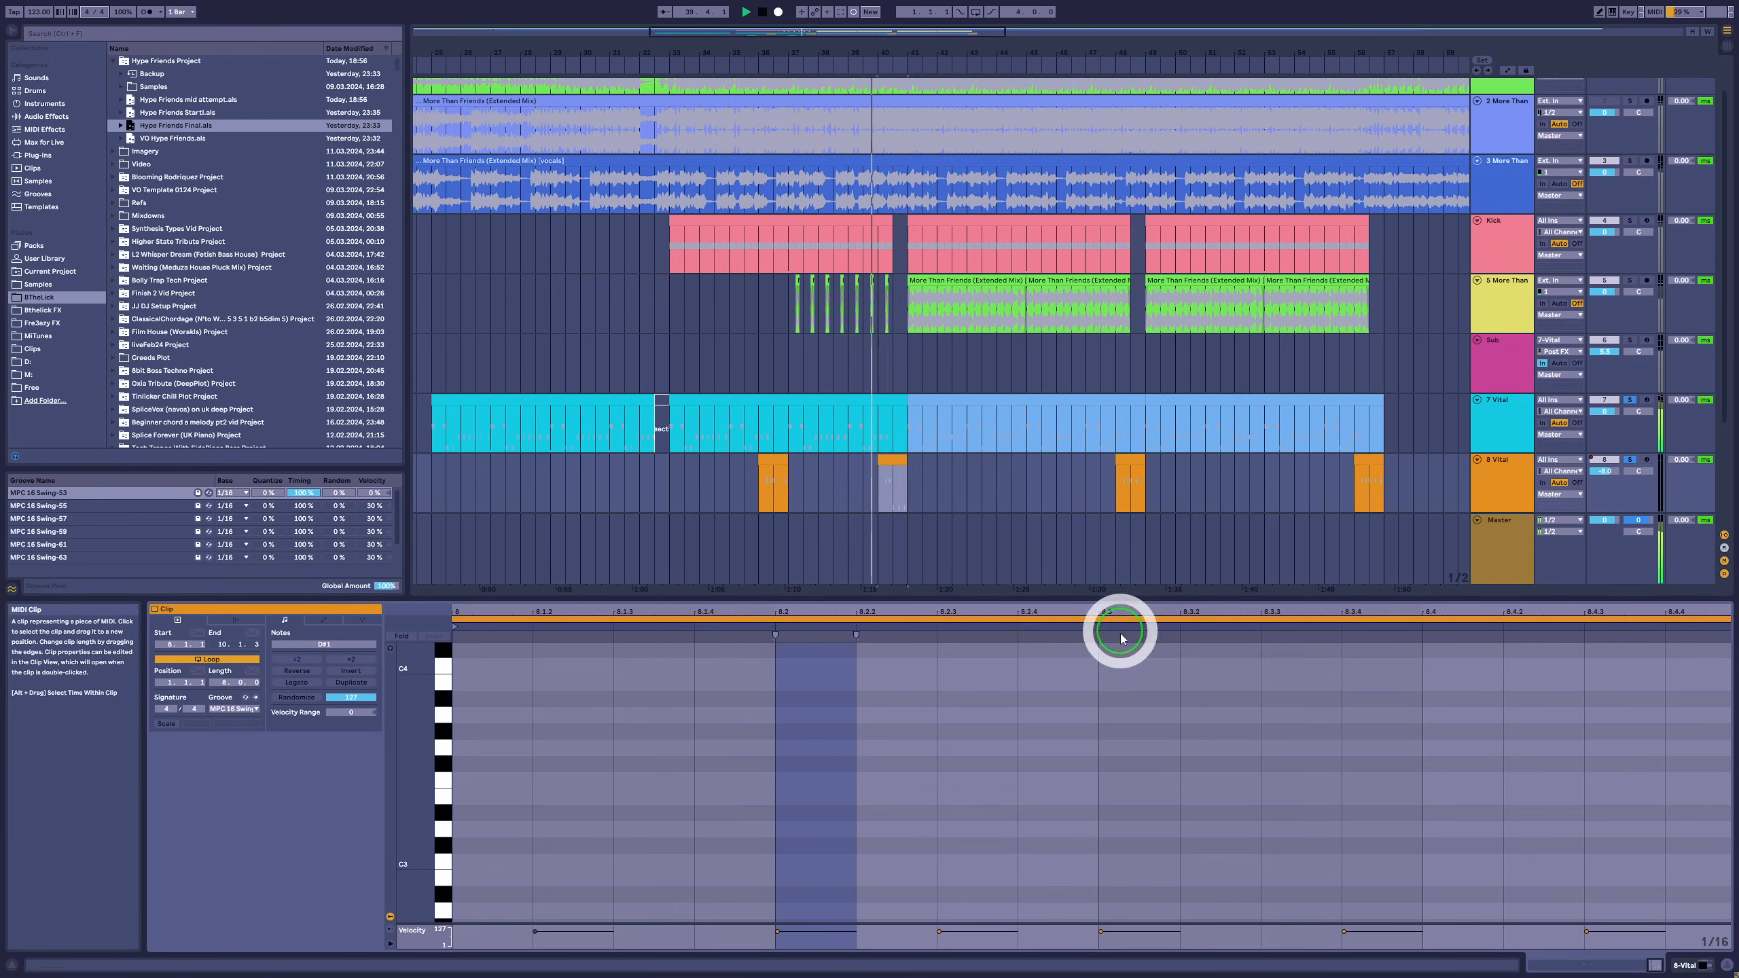
scroll(1157, 776, down, 5)
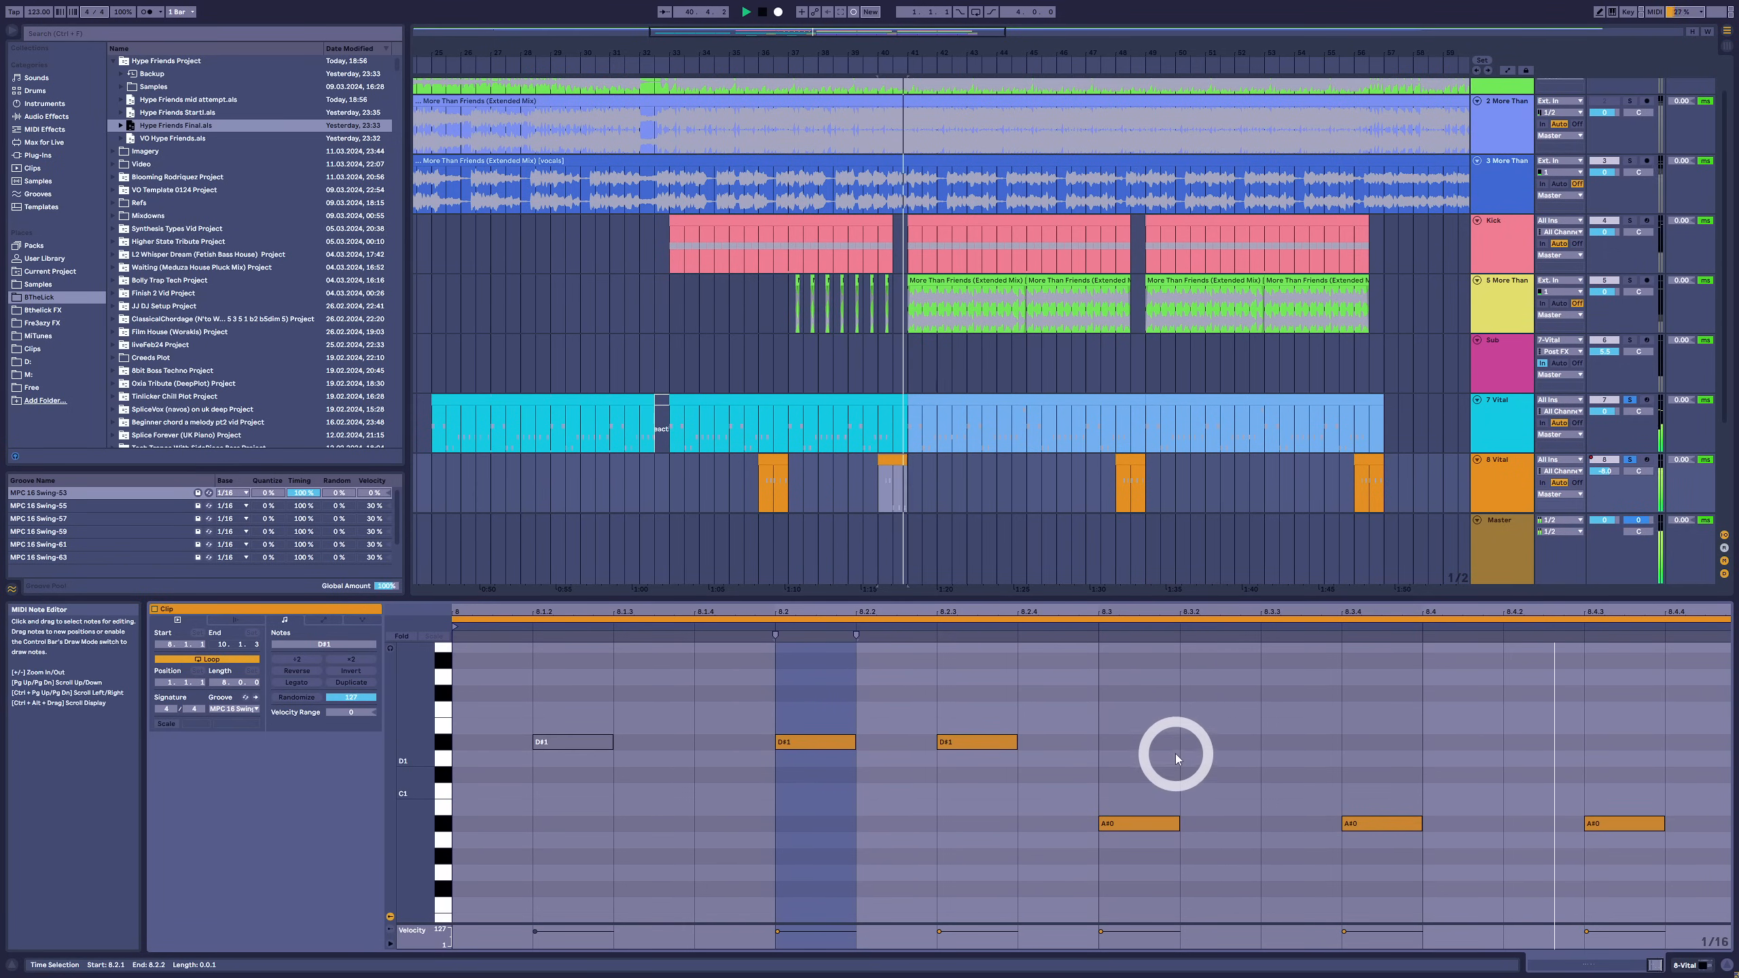
key(space)
- Open the 8 Vital track's synth patch, examine its oscillators and envelopes, and close it
click(1502, 475)
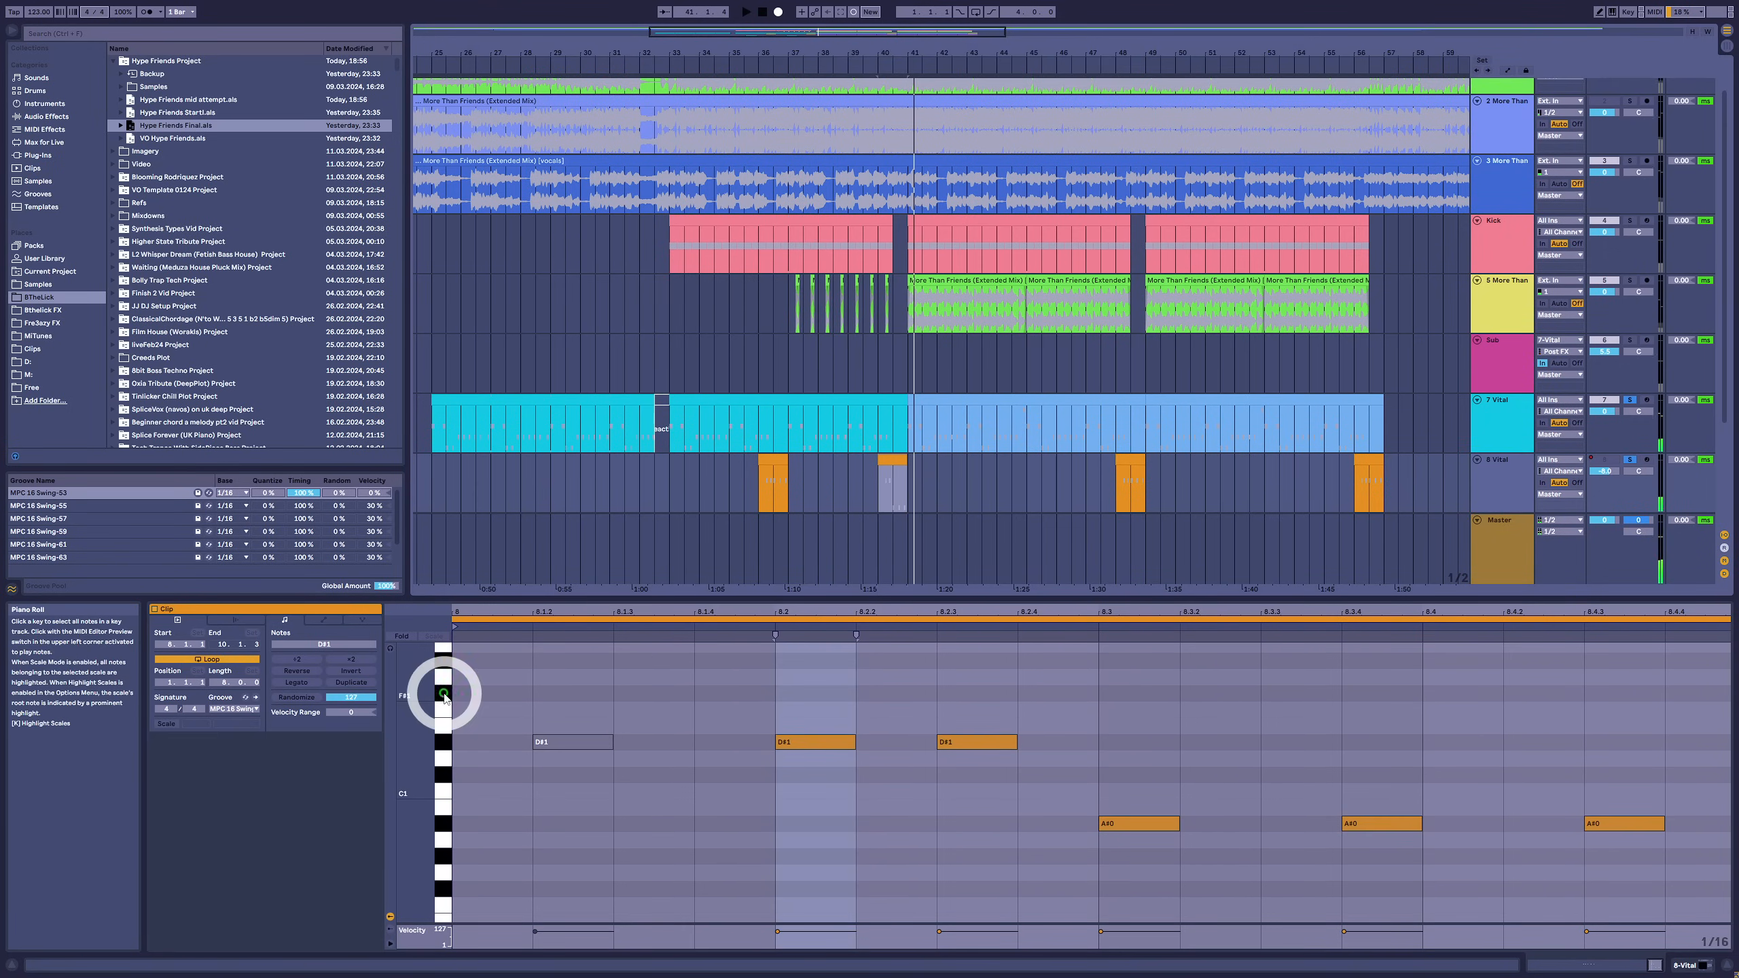
key(shift+Tab)
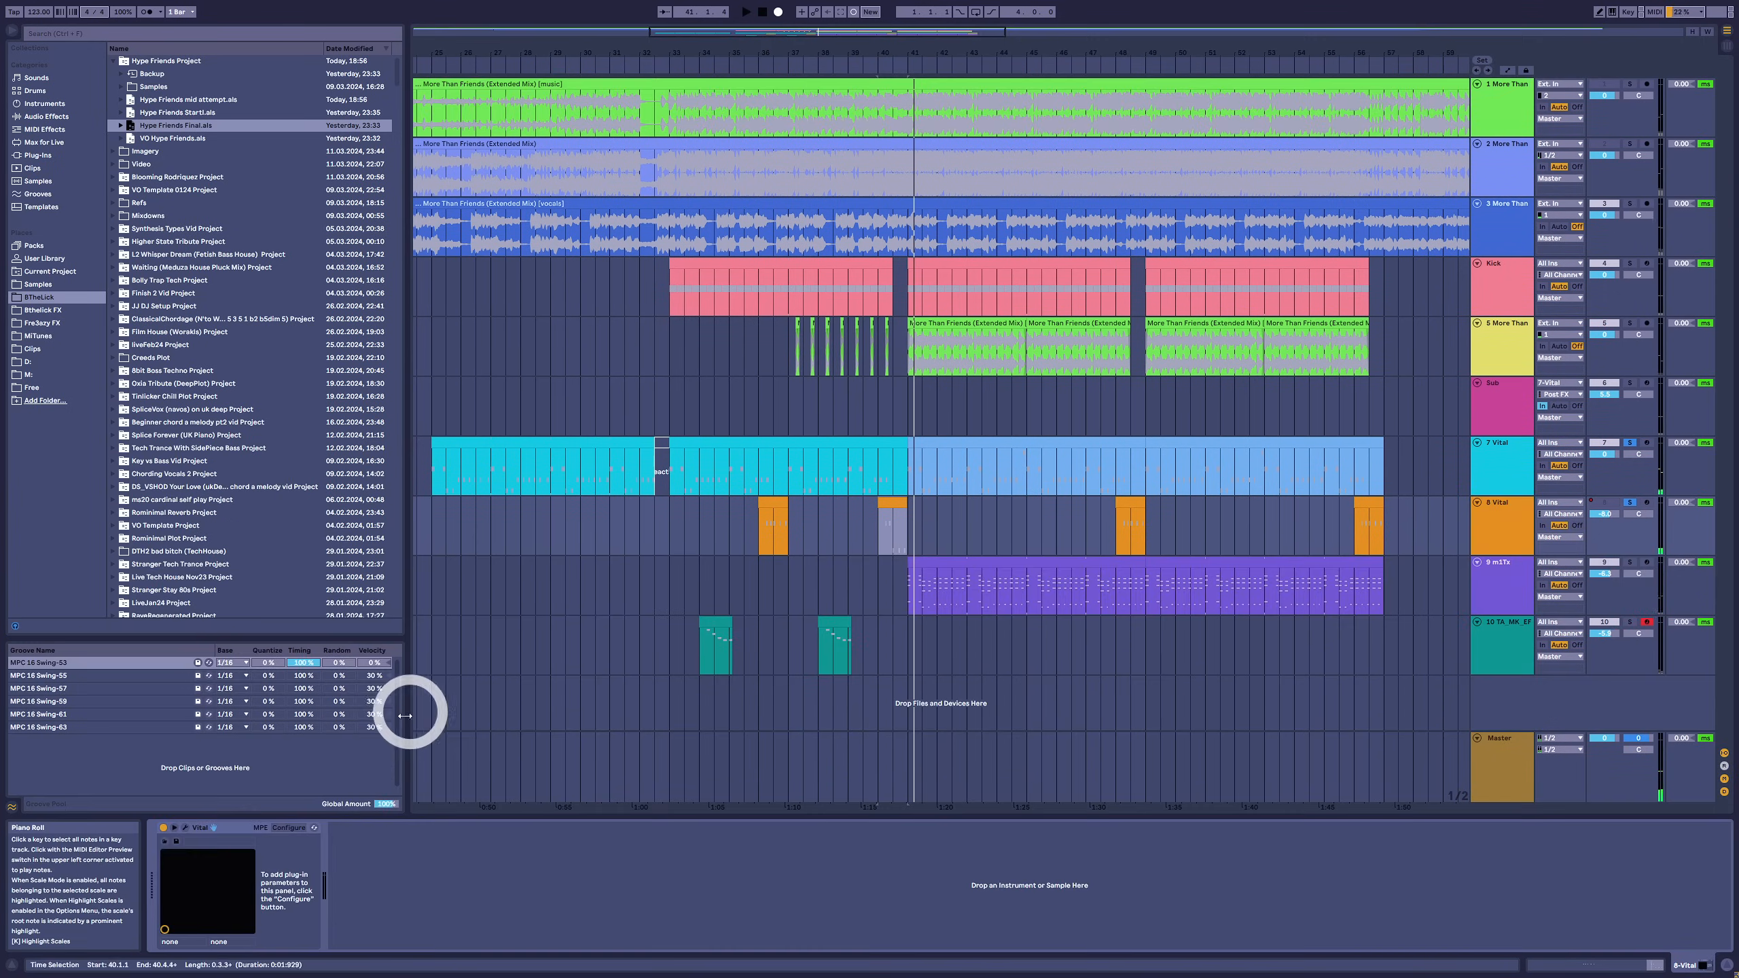
click(185, 825)
drag(710, 91, 922, 339)
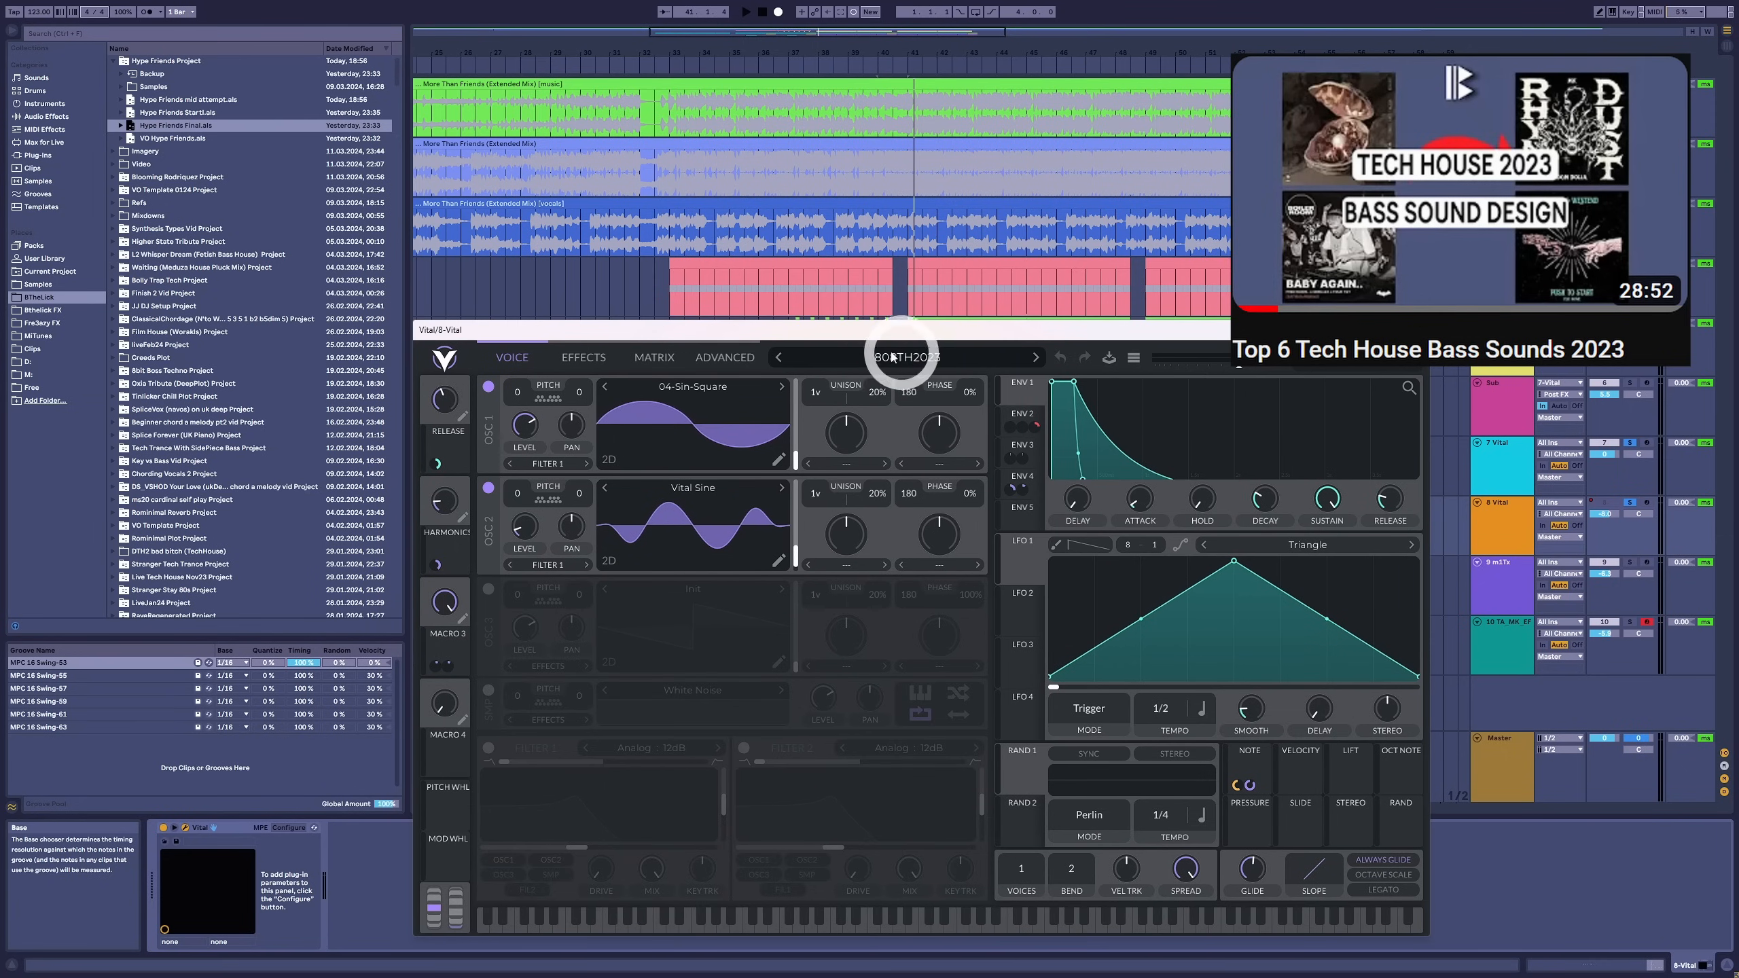
click(1420, 331)
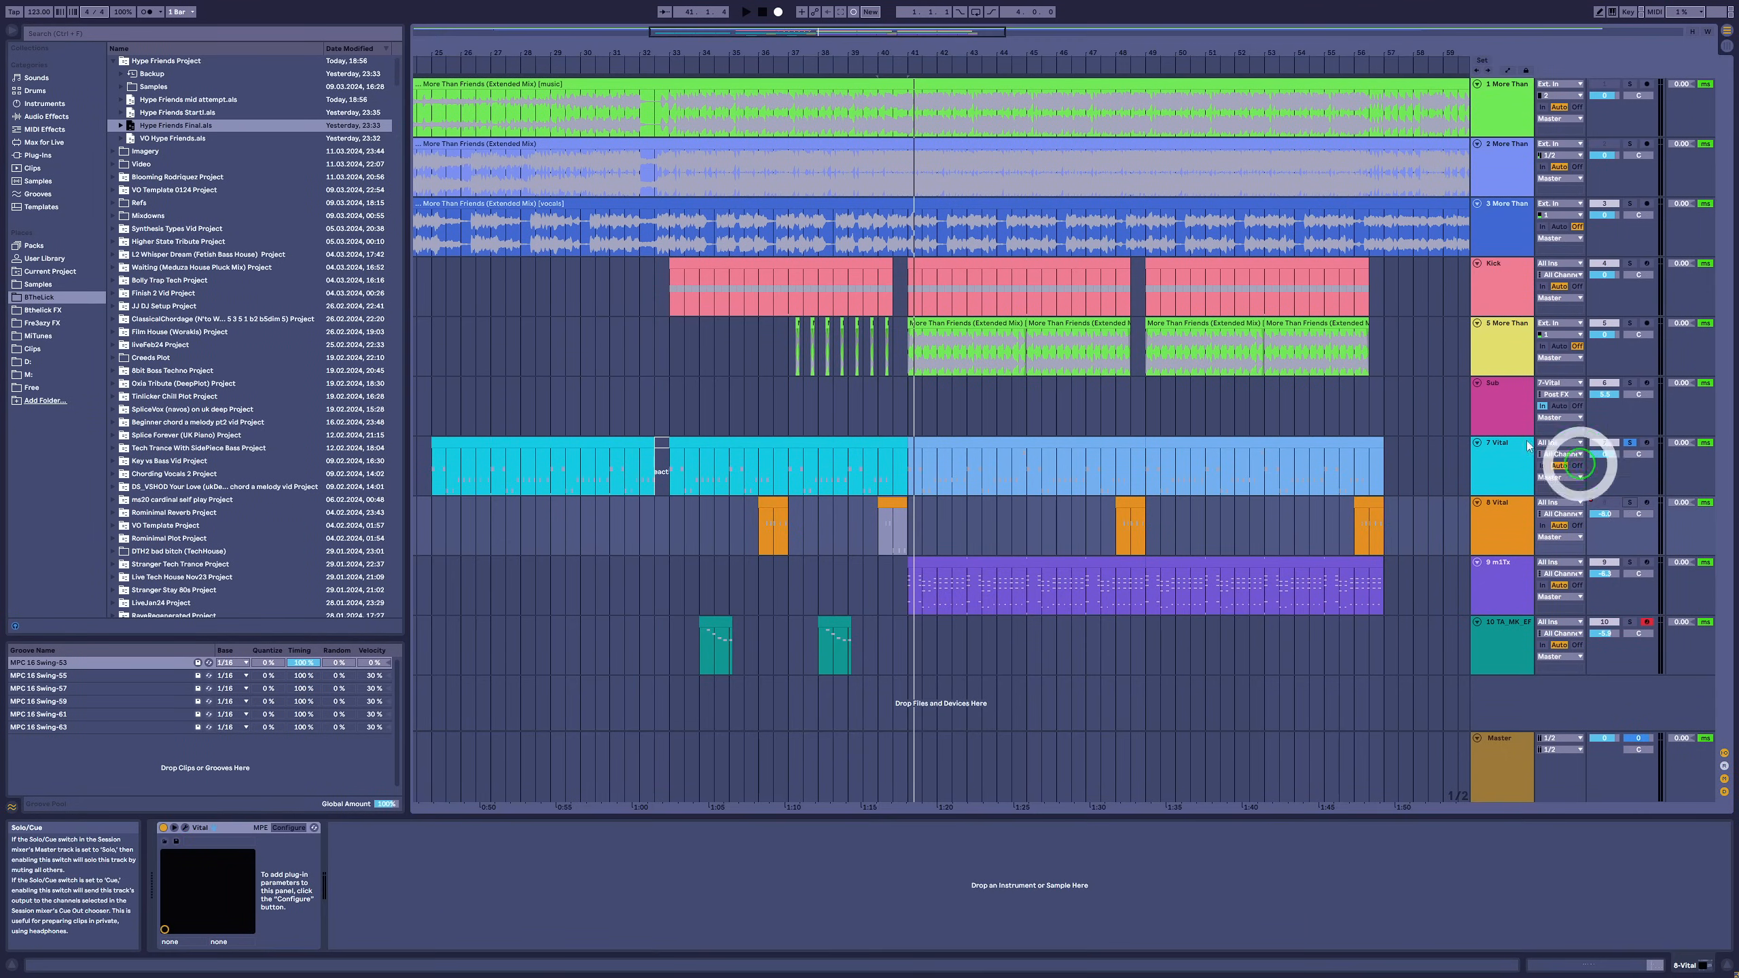
- Solo the m1Tx chord track alongside the bass, audition its first clip, and stop playback
click(946, 562)
key(space)
ctrl+click(1630, 562)
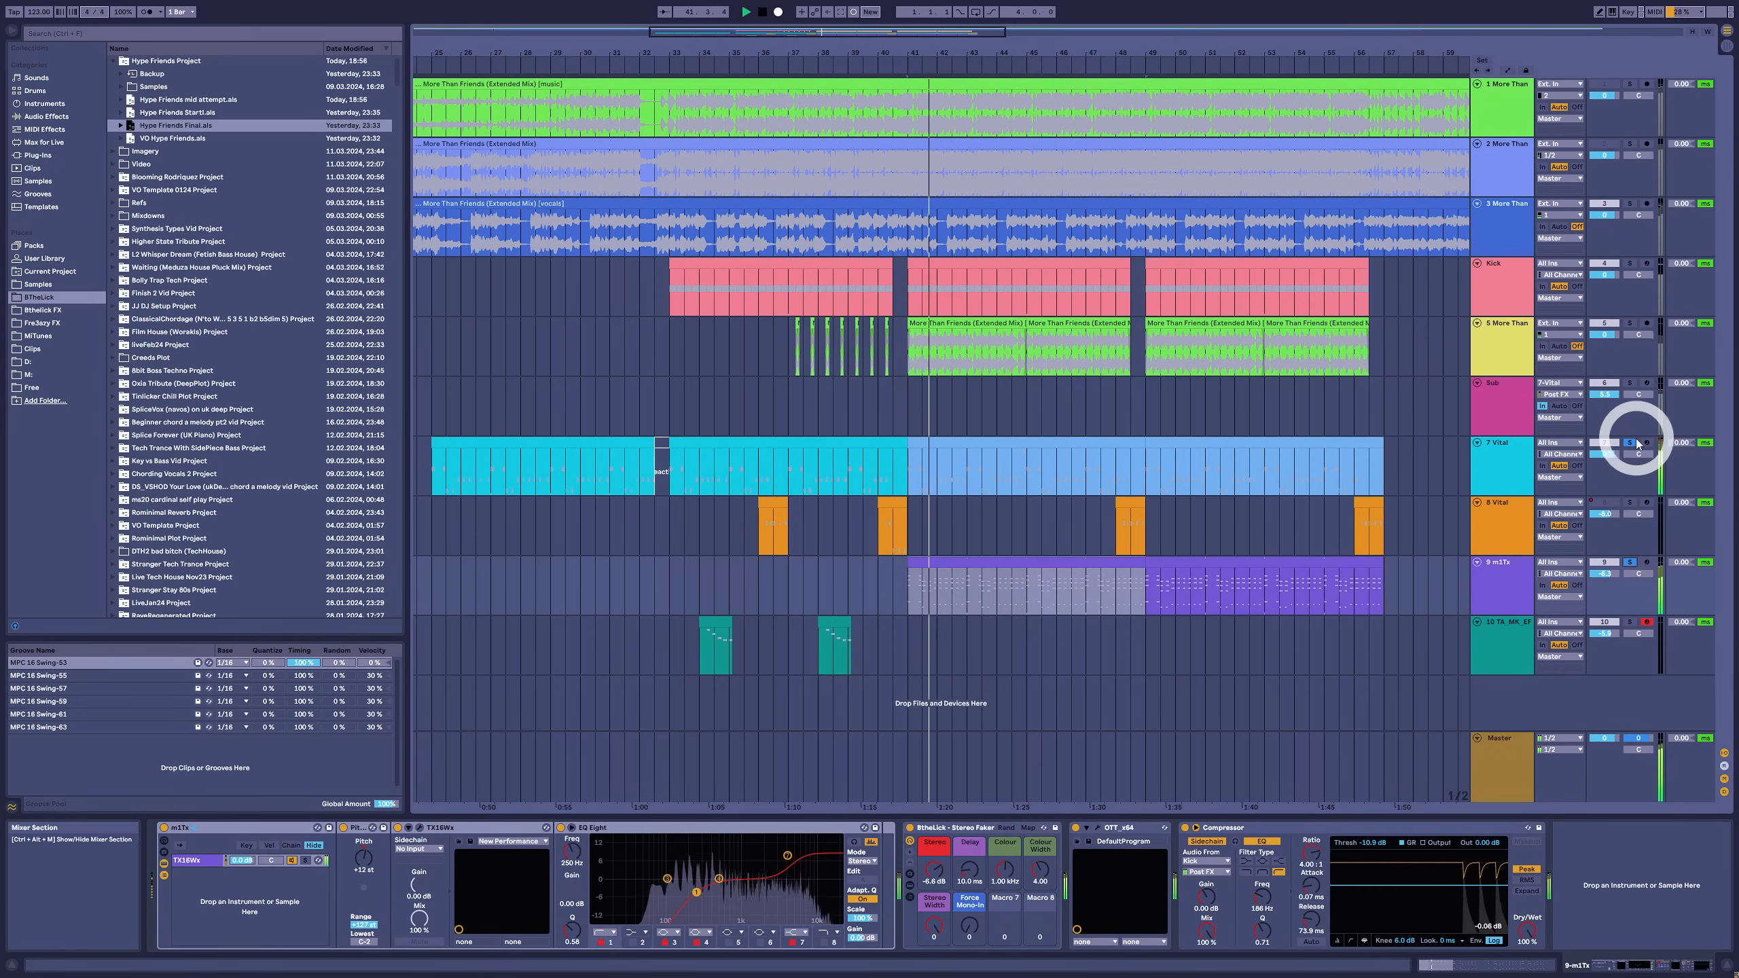
key(space)
- Open the first m1Tx clip's notes and enlarge the editor to examine the full chord progression
double_click(1048, 578)
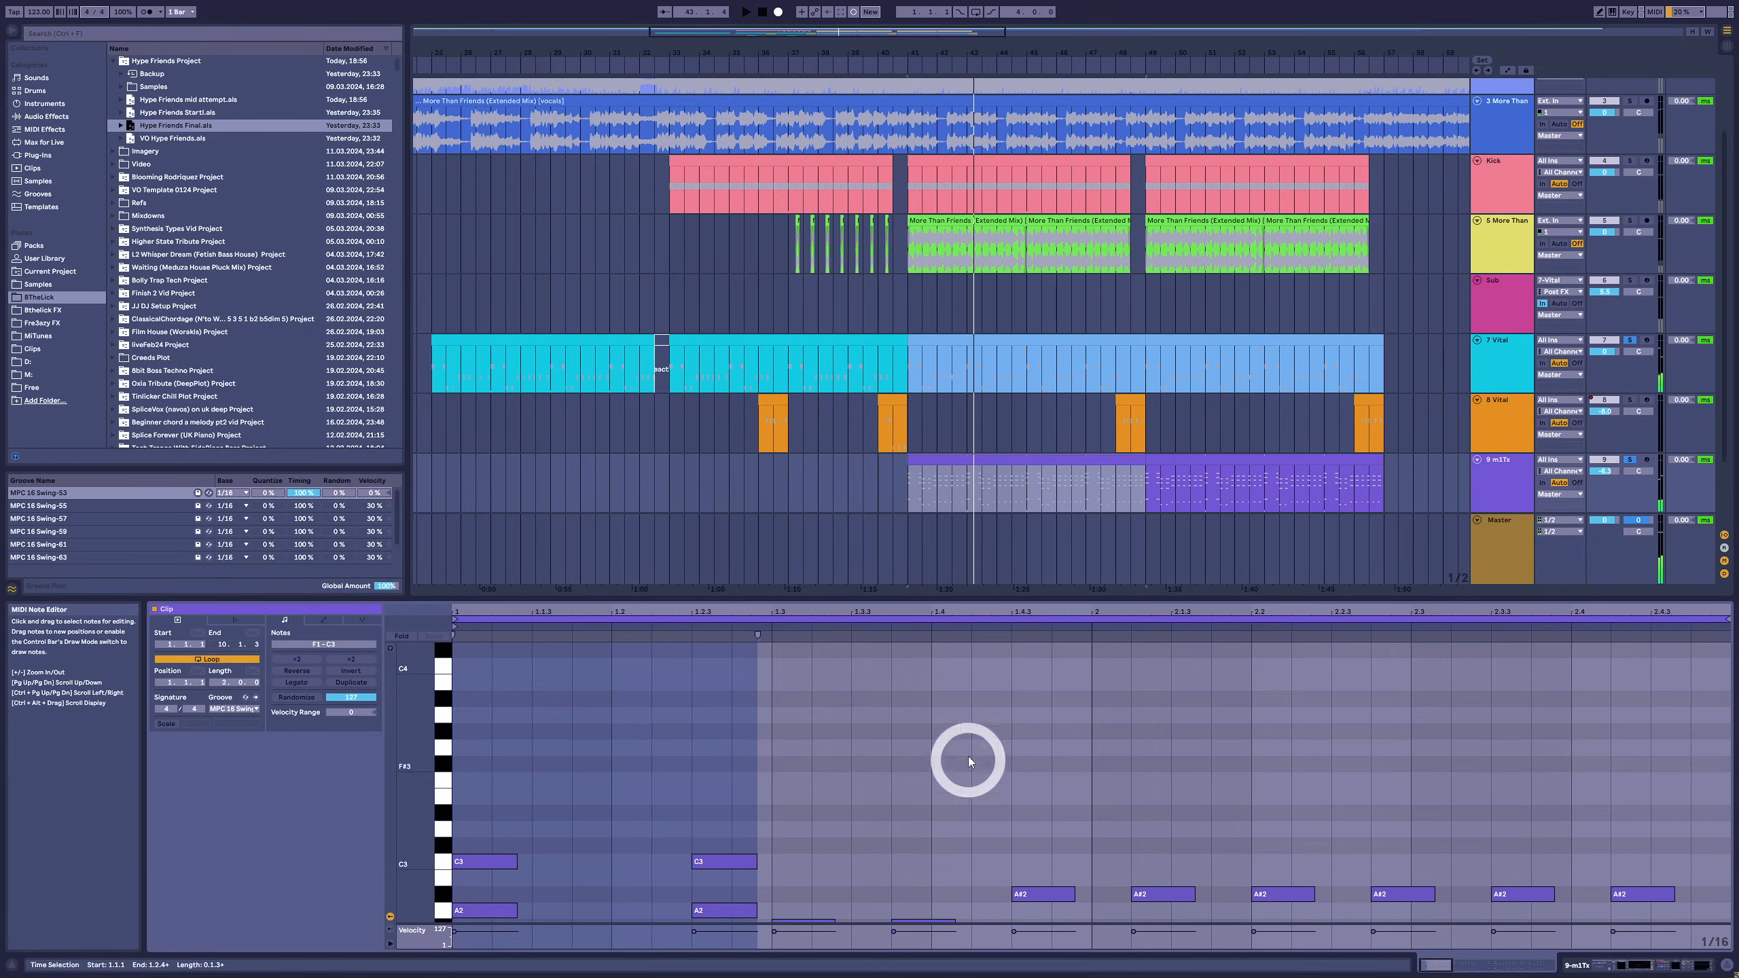
scroll(968, 757, down, 1)
drag(968, 597, 967, 184)
scroll(968, 411, down, 3)
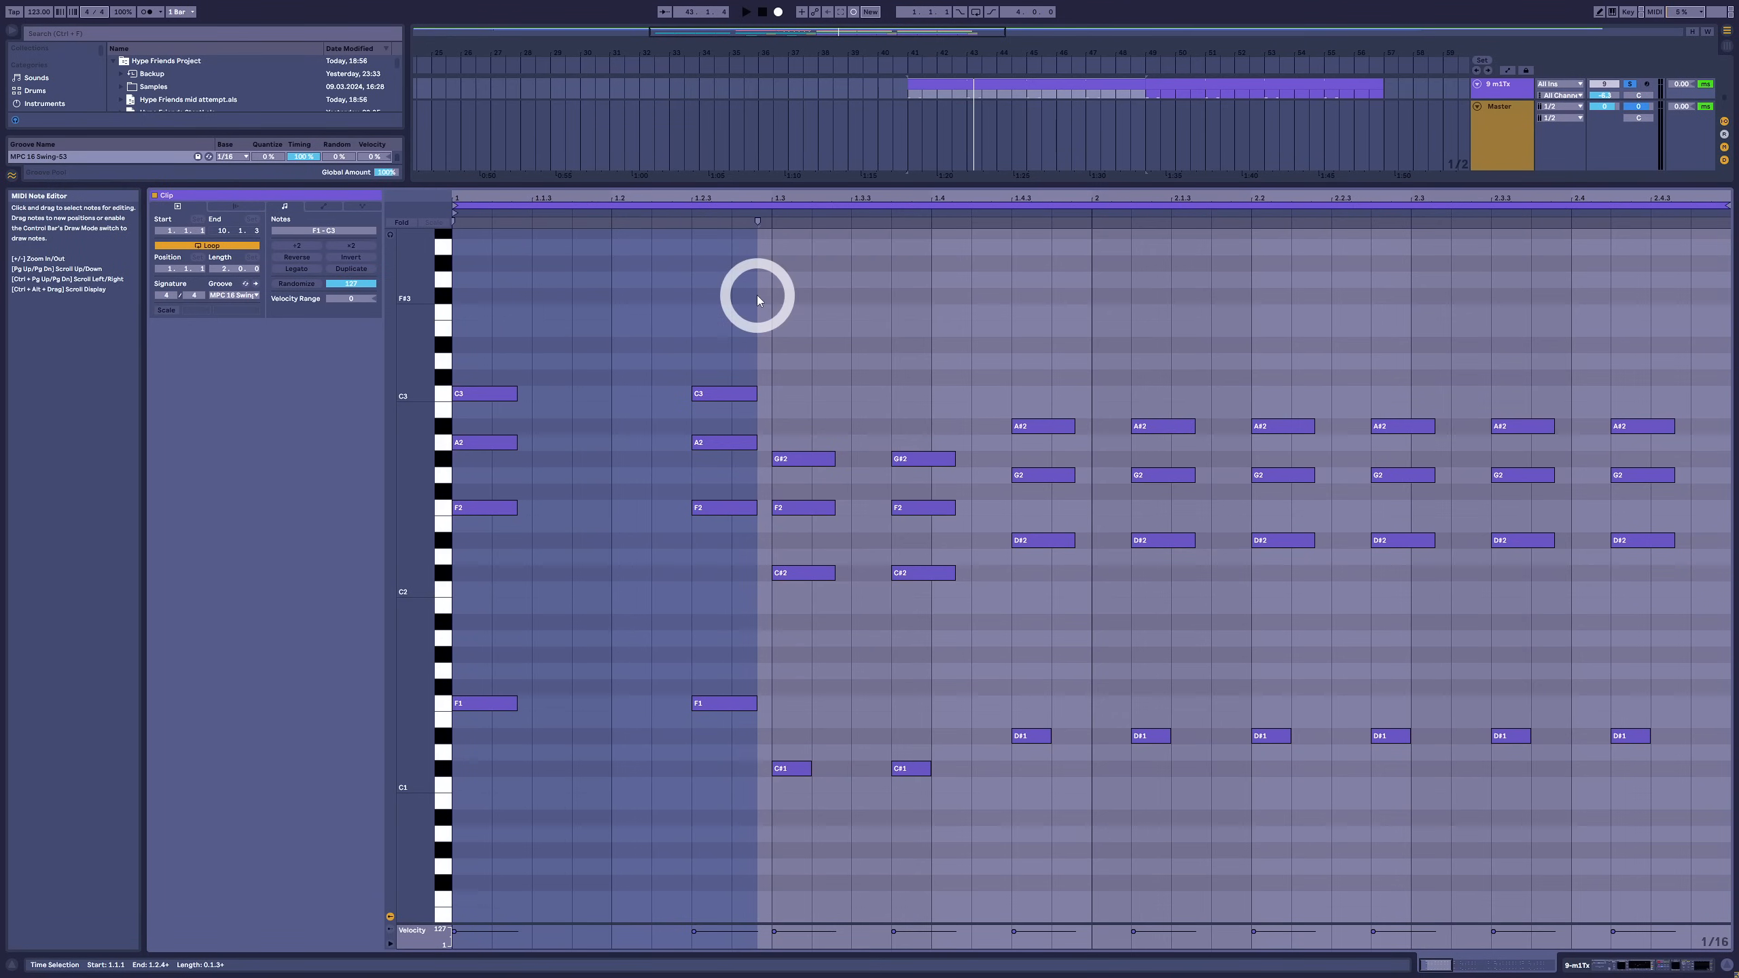
- Highlight the upper notes of the first chords and the whole progression for review, close the note editor, and select the first m1Tx clip
drag(756, 296, 441, 515)
click(757, 571)
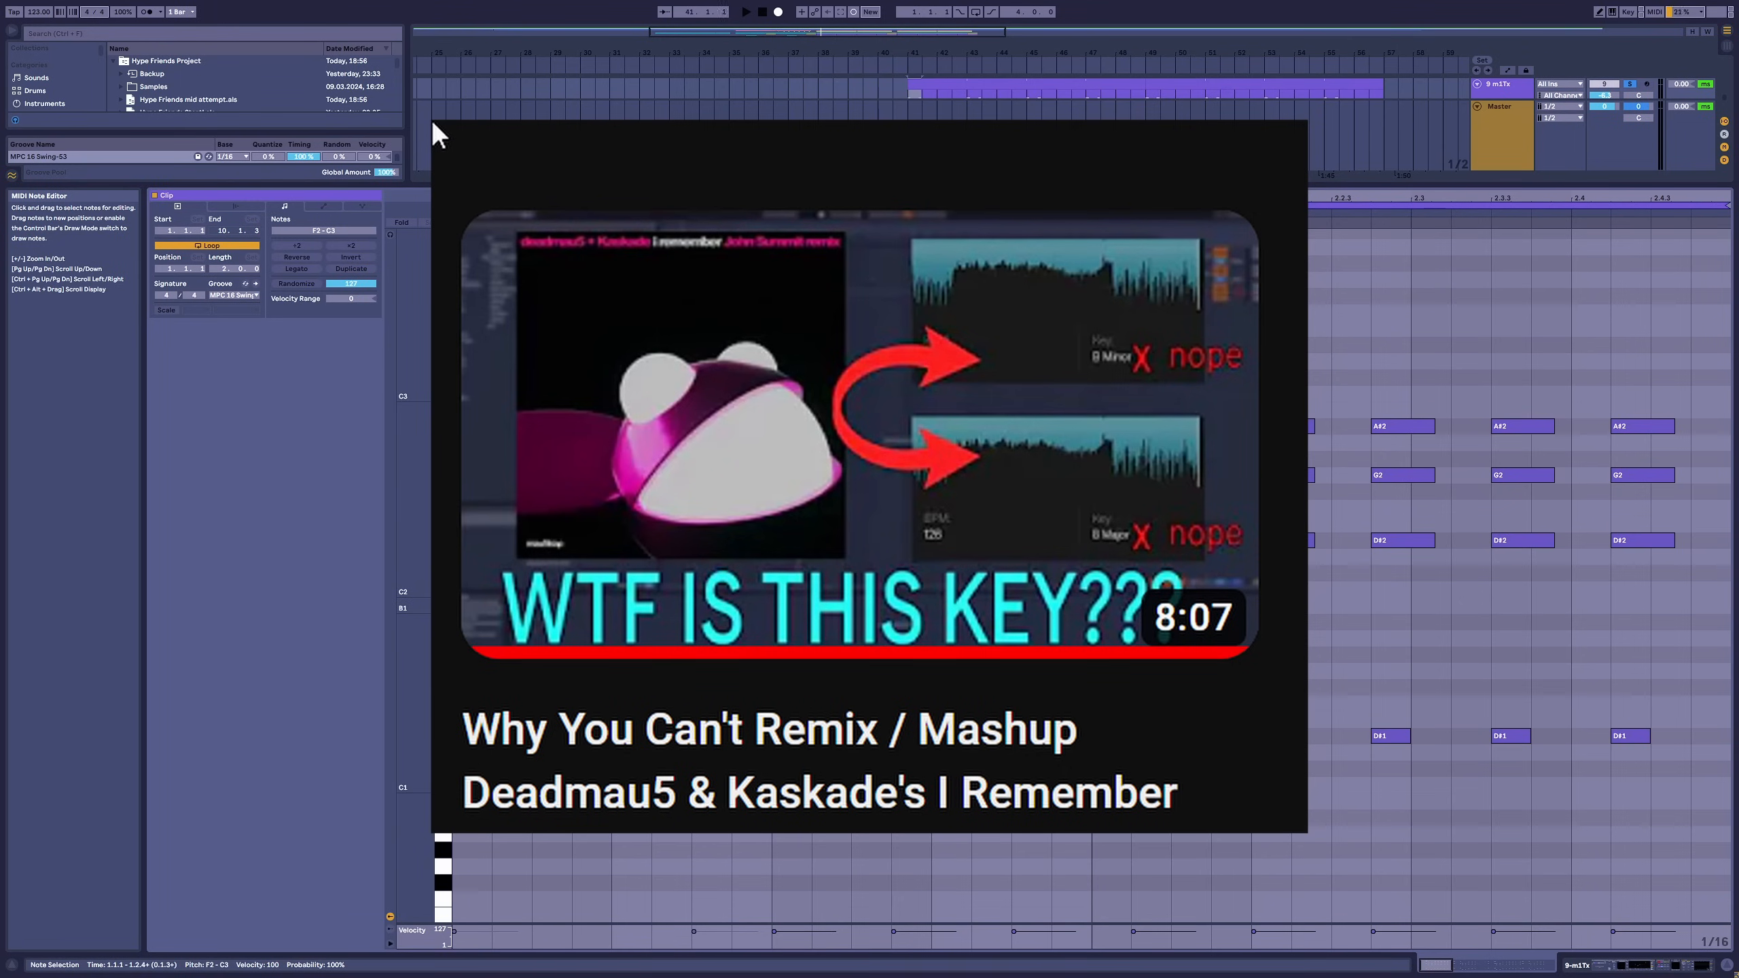
drag(1033, 321, 1729, 638)
drag(470, 317, 1675, 810)
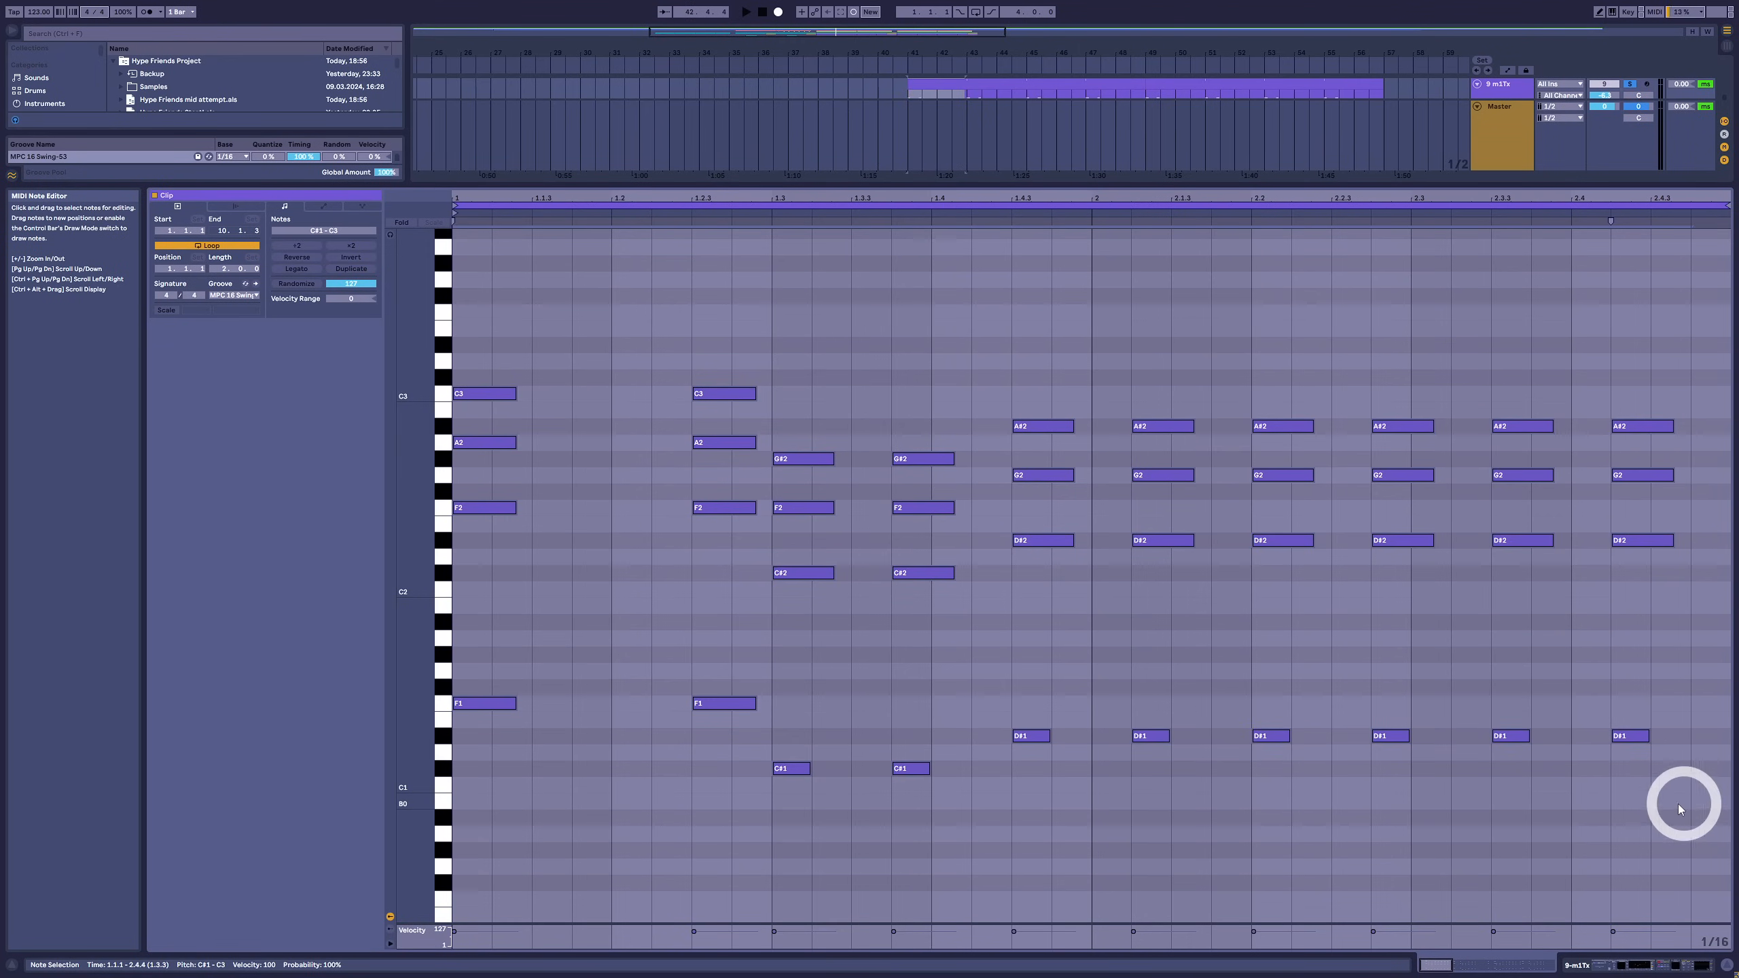
key(shift+Tab)
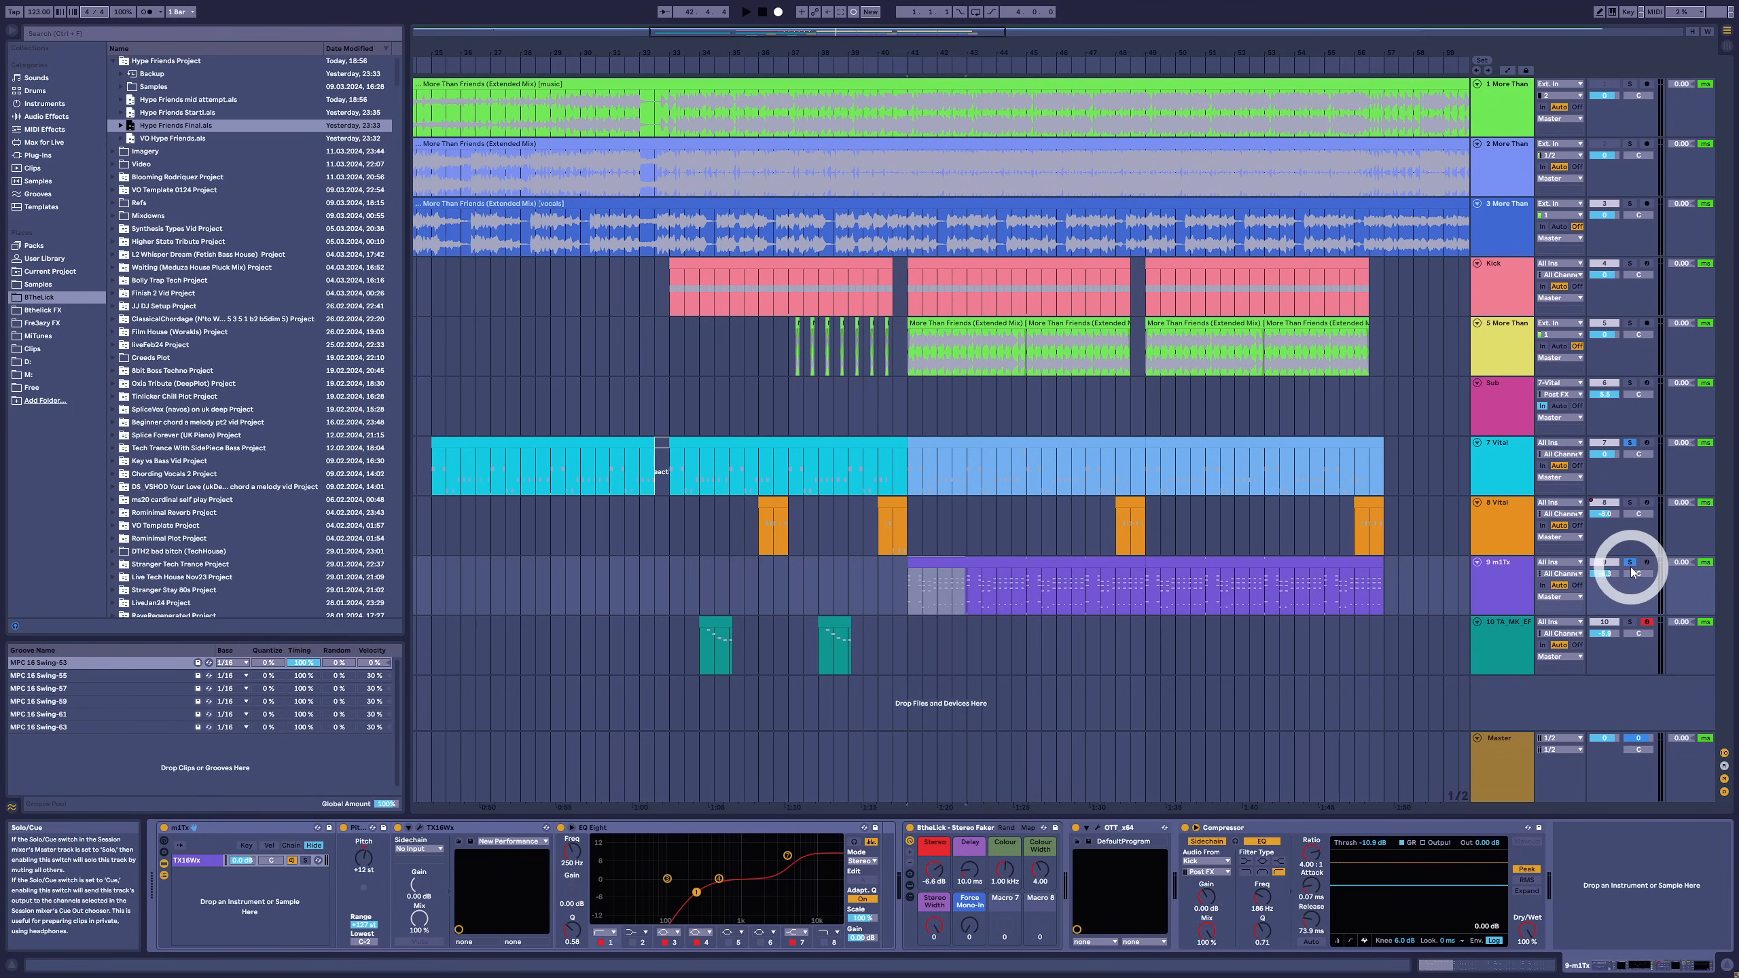
click(944, 564)
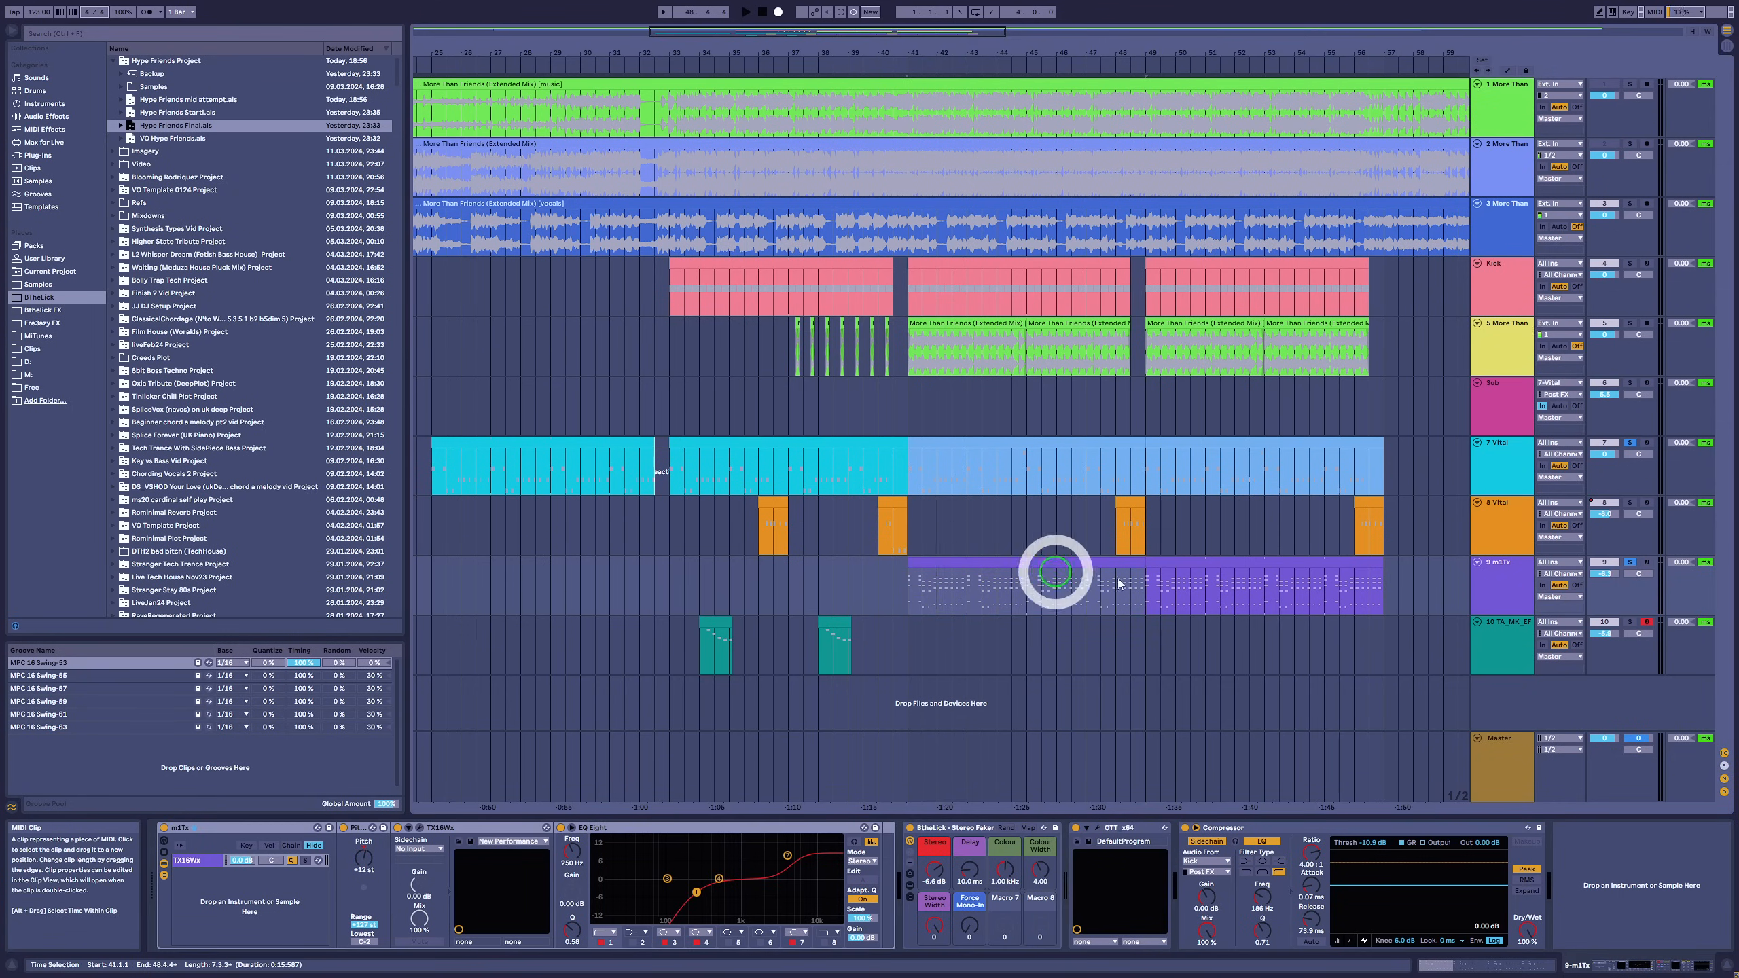
- Clear the solo on the bass and m1Tx chord tracks, and select the first m1Tx clip
click(1304, 564)
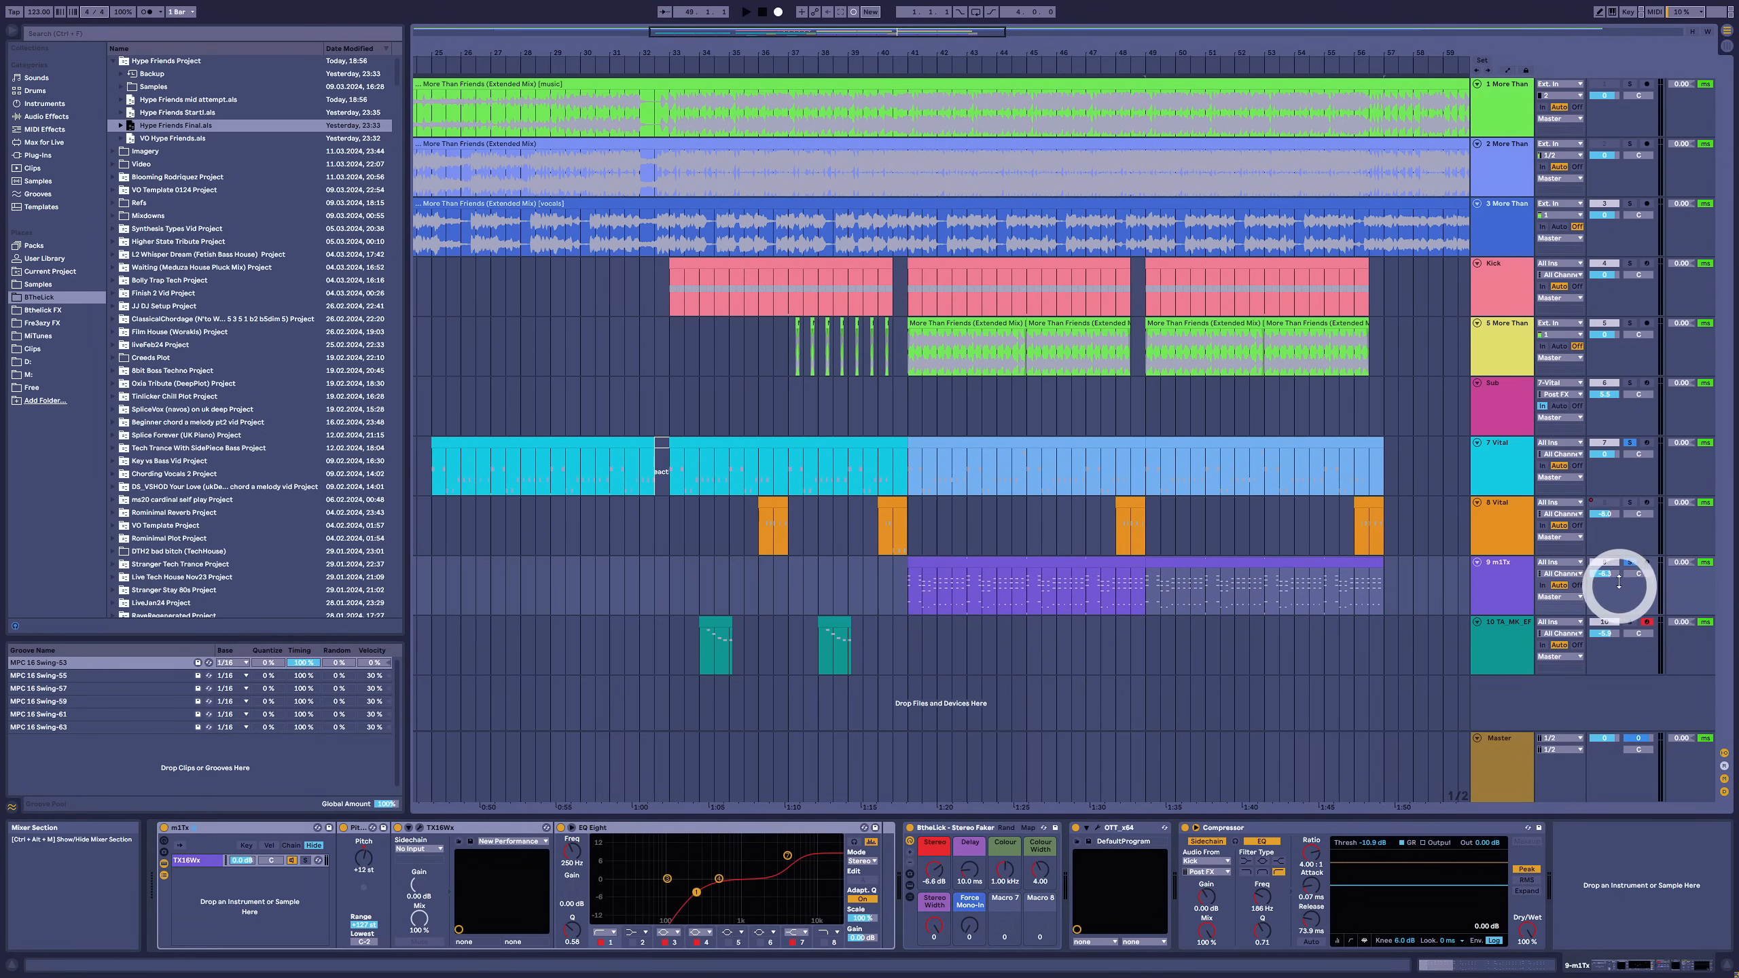
click(1630, 443)
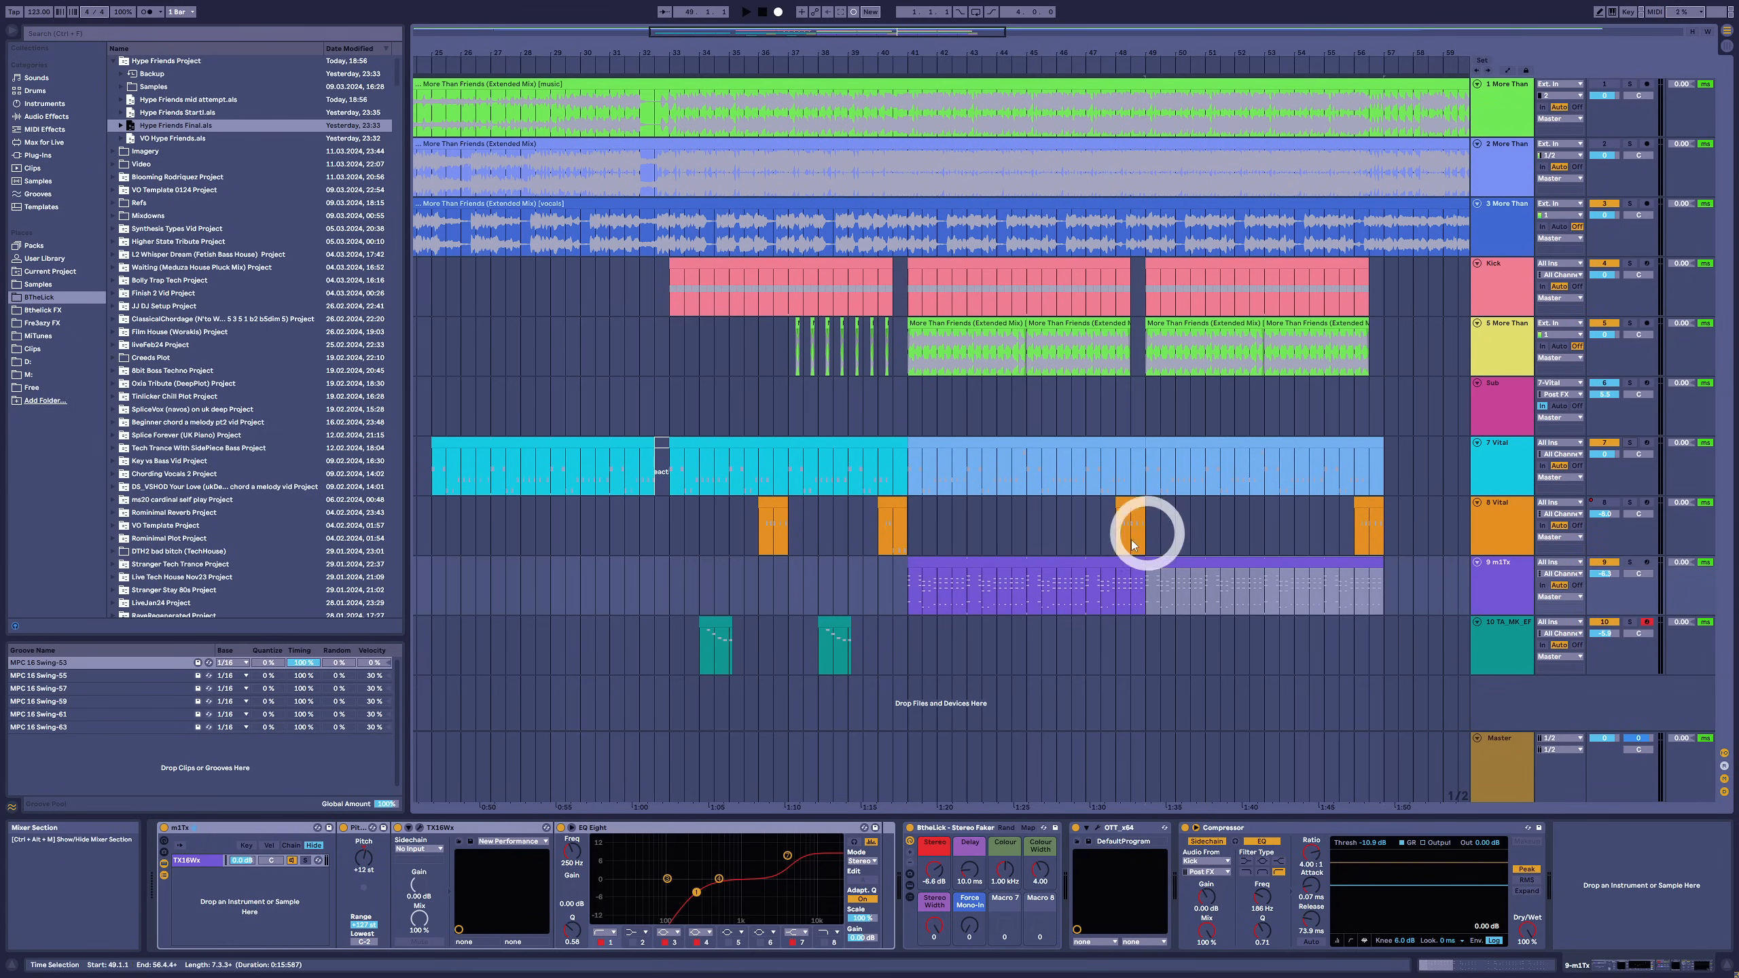
click(1103, 560)
click(958, 570)
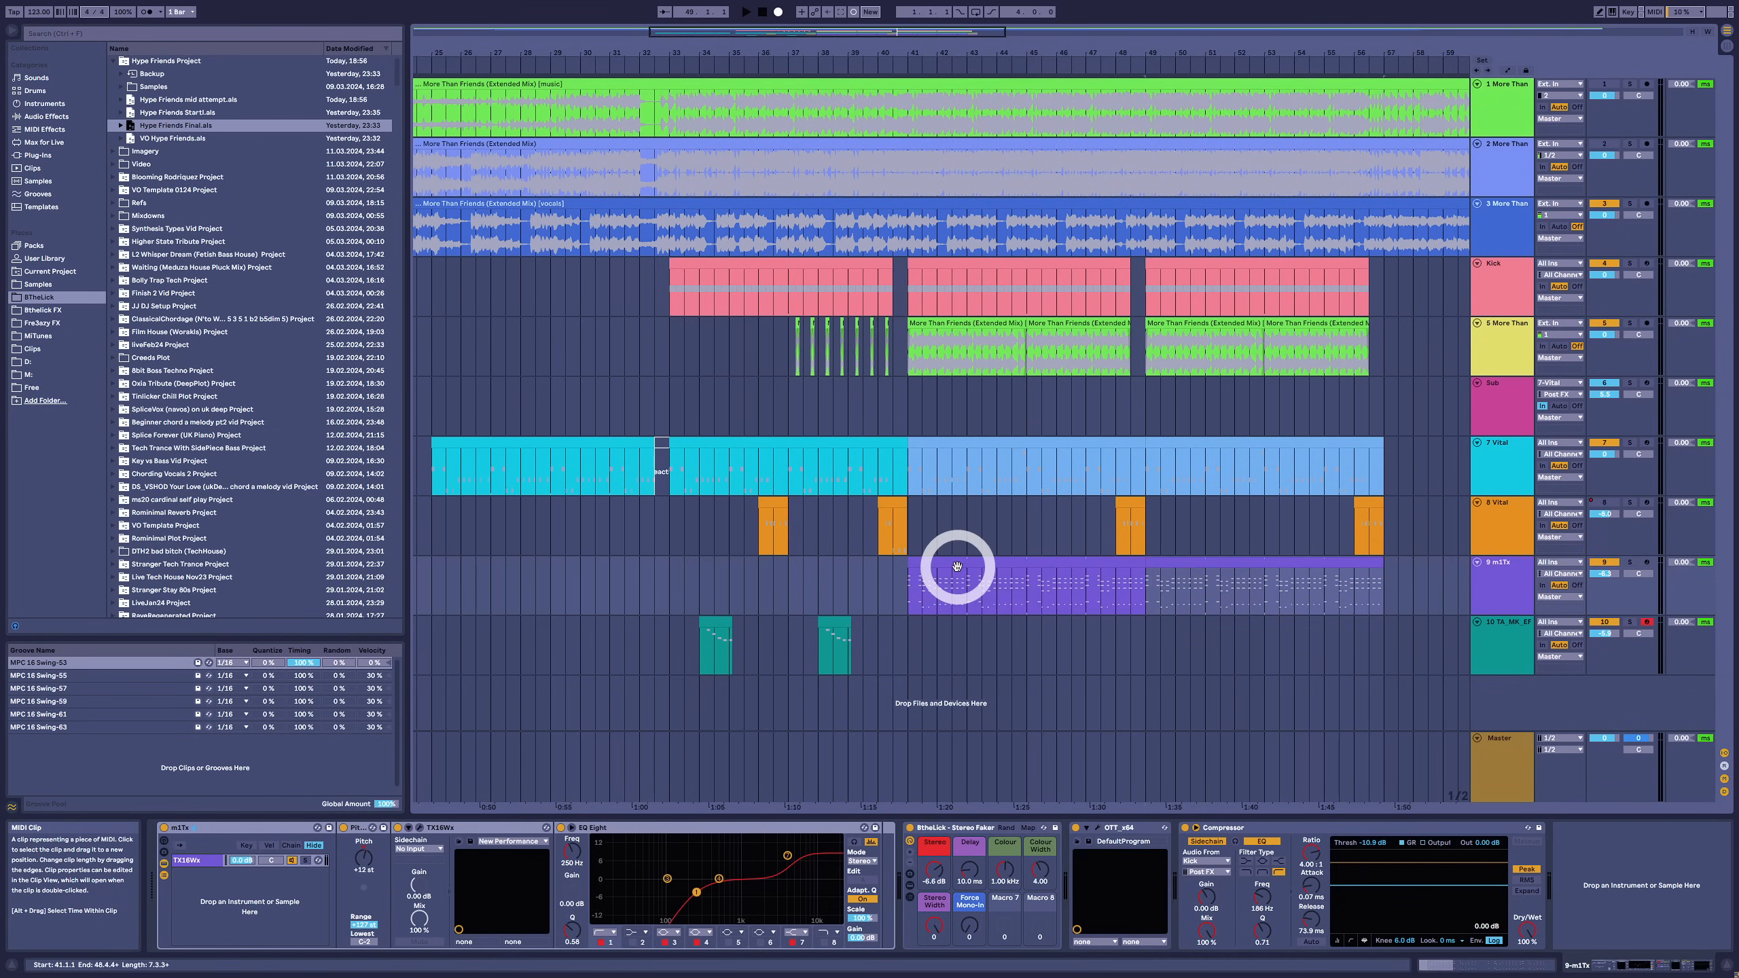
- Solo the drum-hit track 10, audition its first clip, remove the solo, and stop playback
click(670, 637)
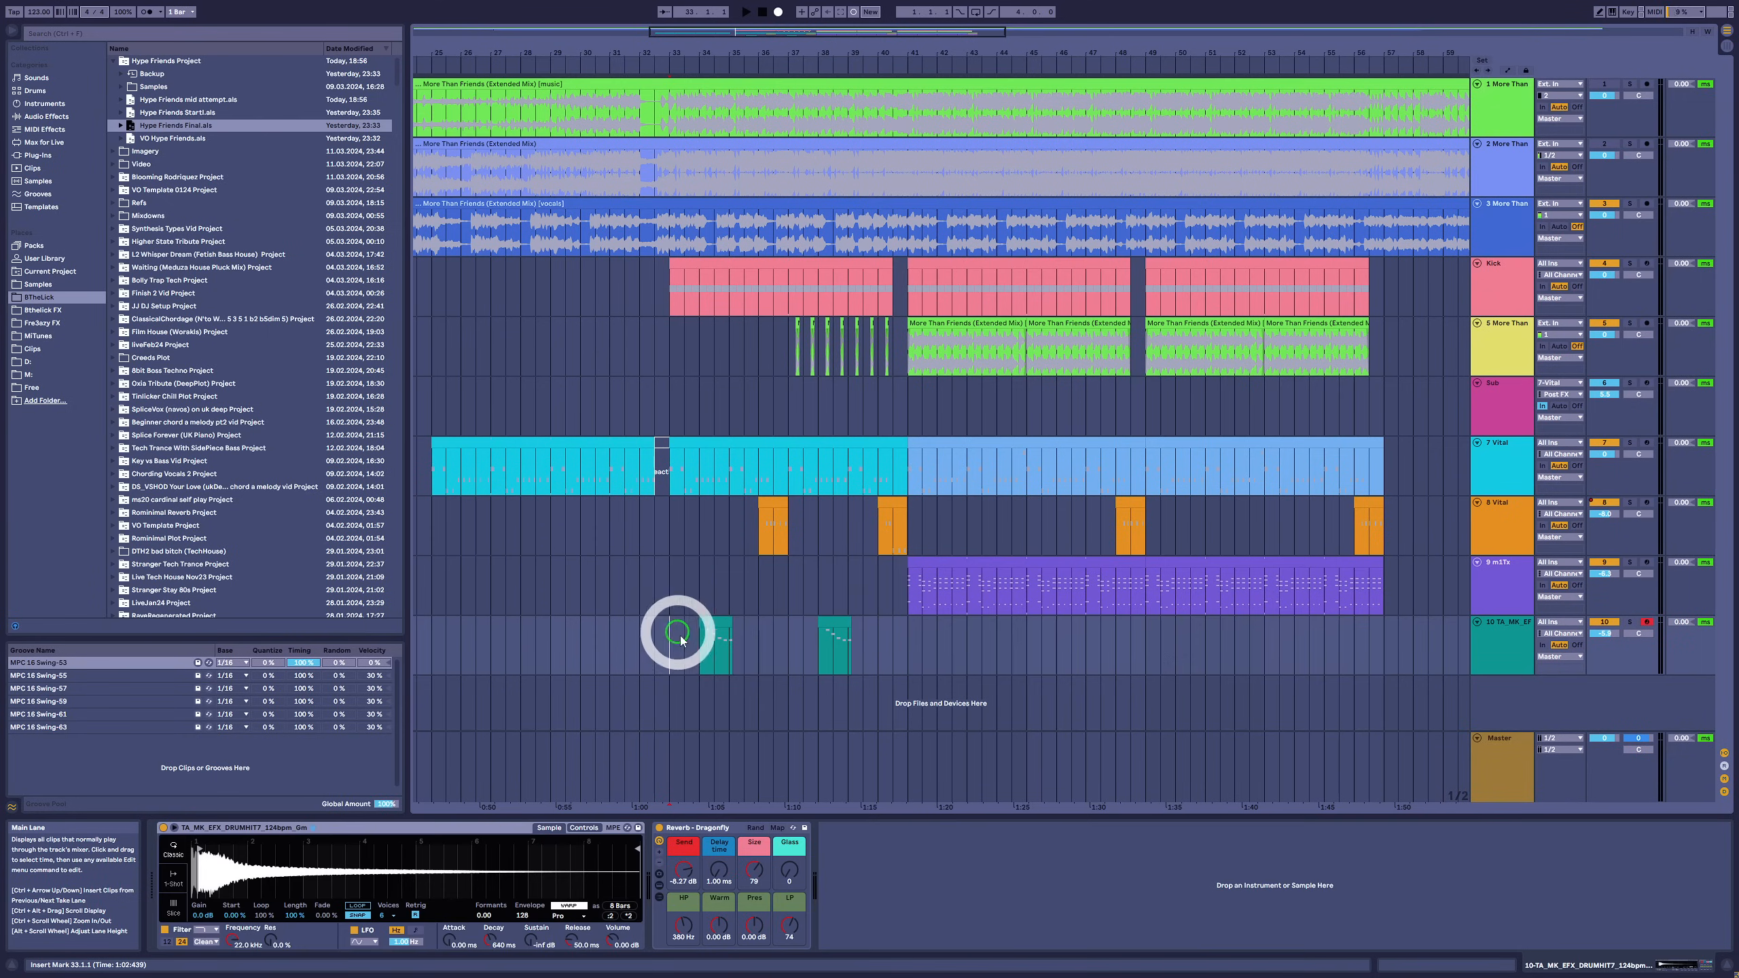
click(705, 624)
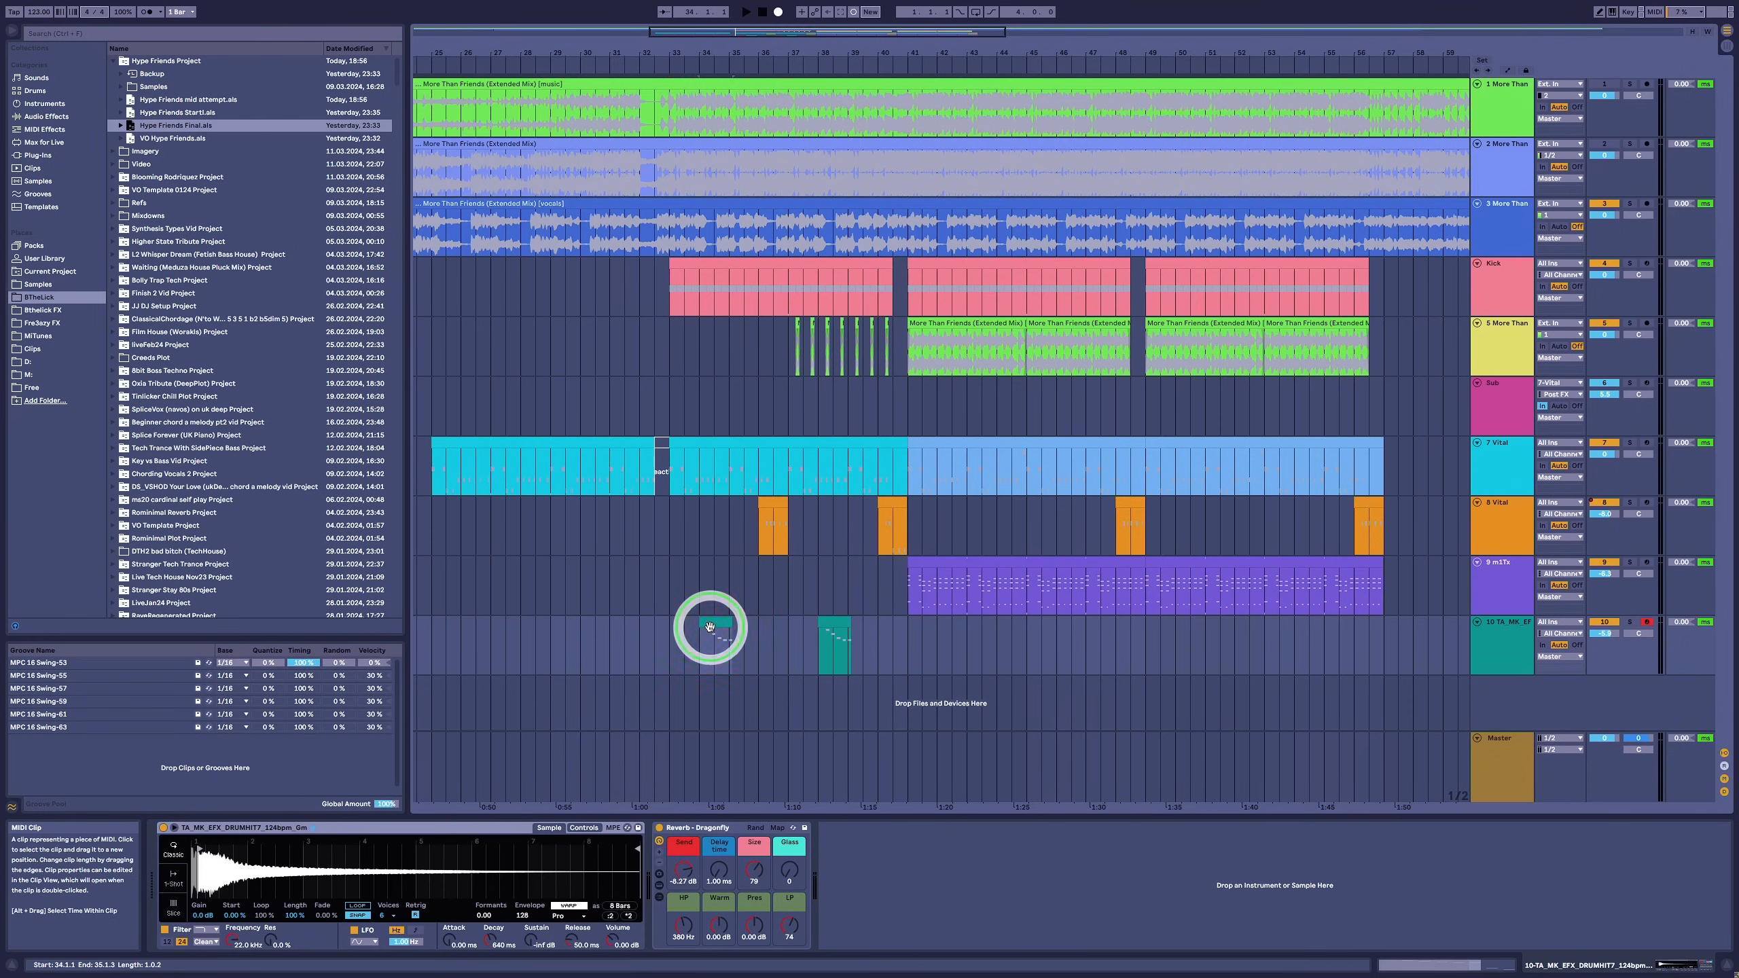
click(1629, 622)
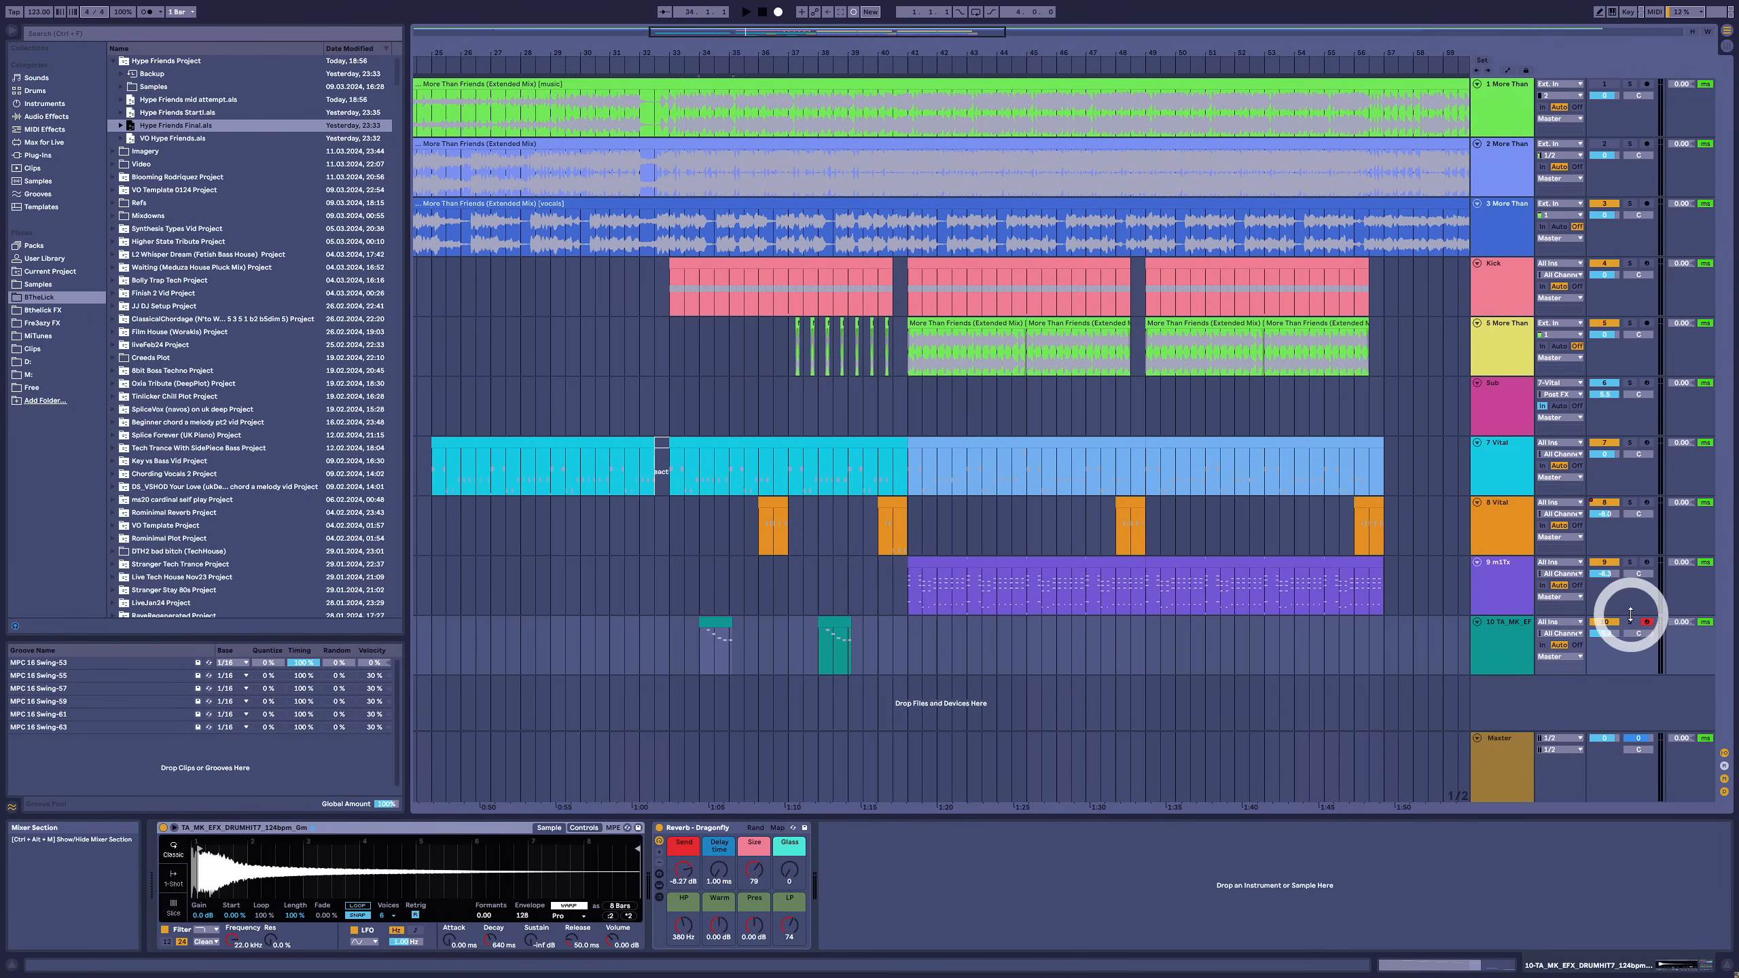
key(space)
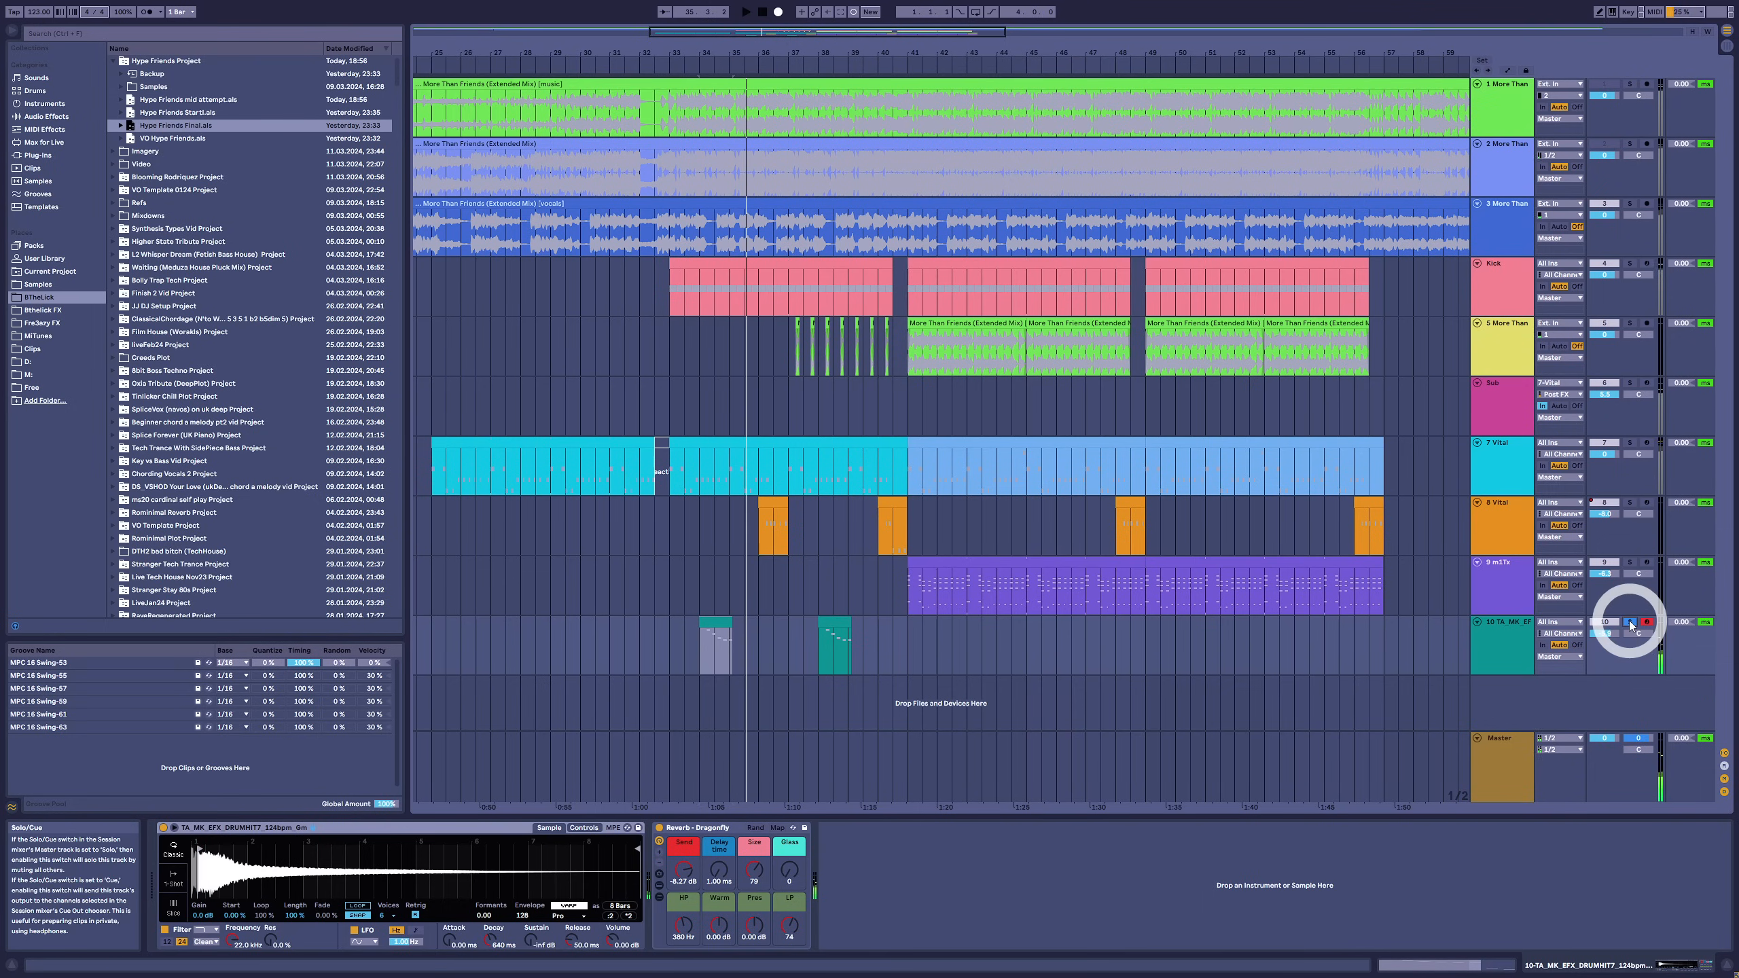
click(1630, 622)
key(space)
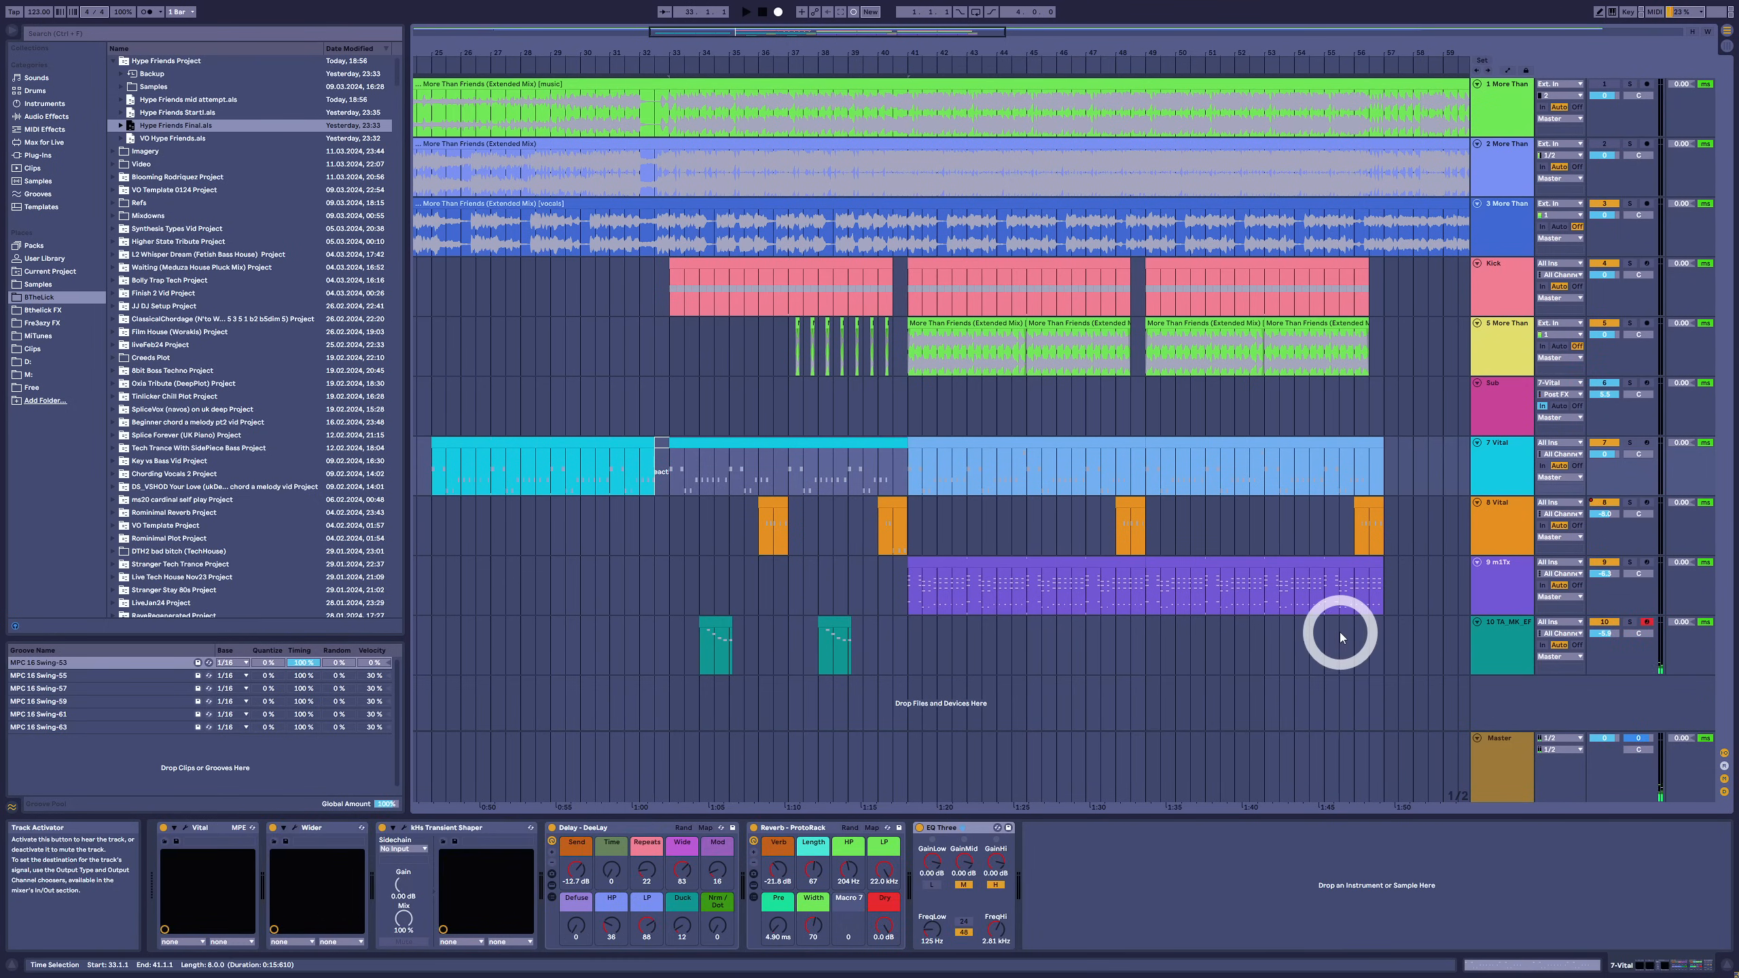
- Play the full mix from bar 33, briefly solo the drum-hit track to compare, and stop with its first clip selected
key(space)
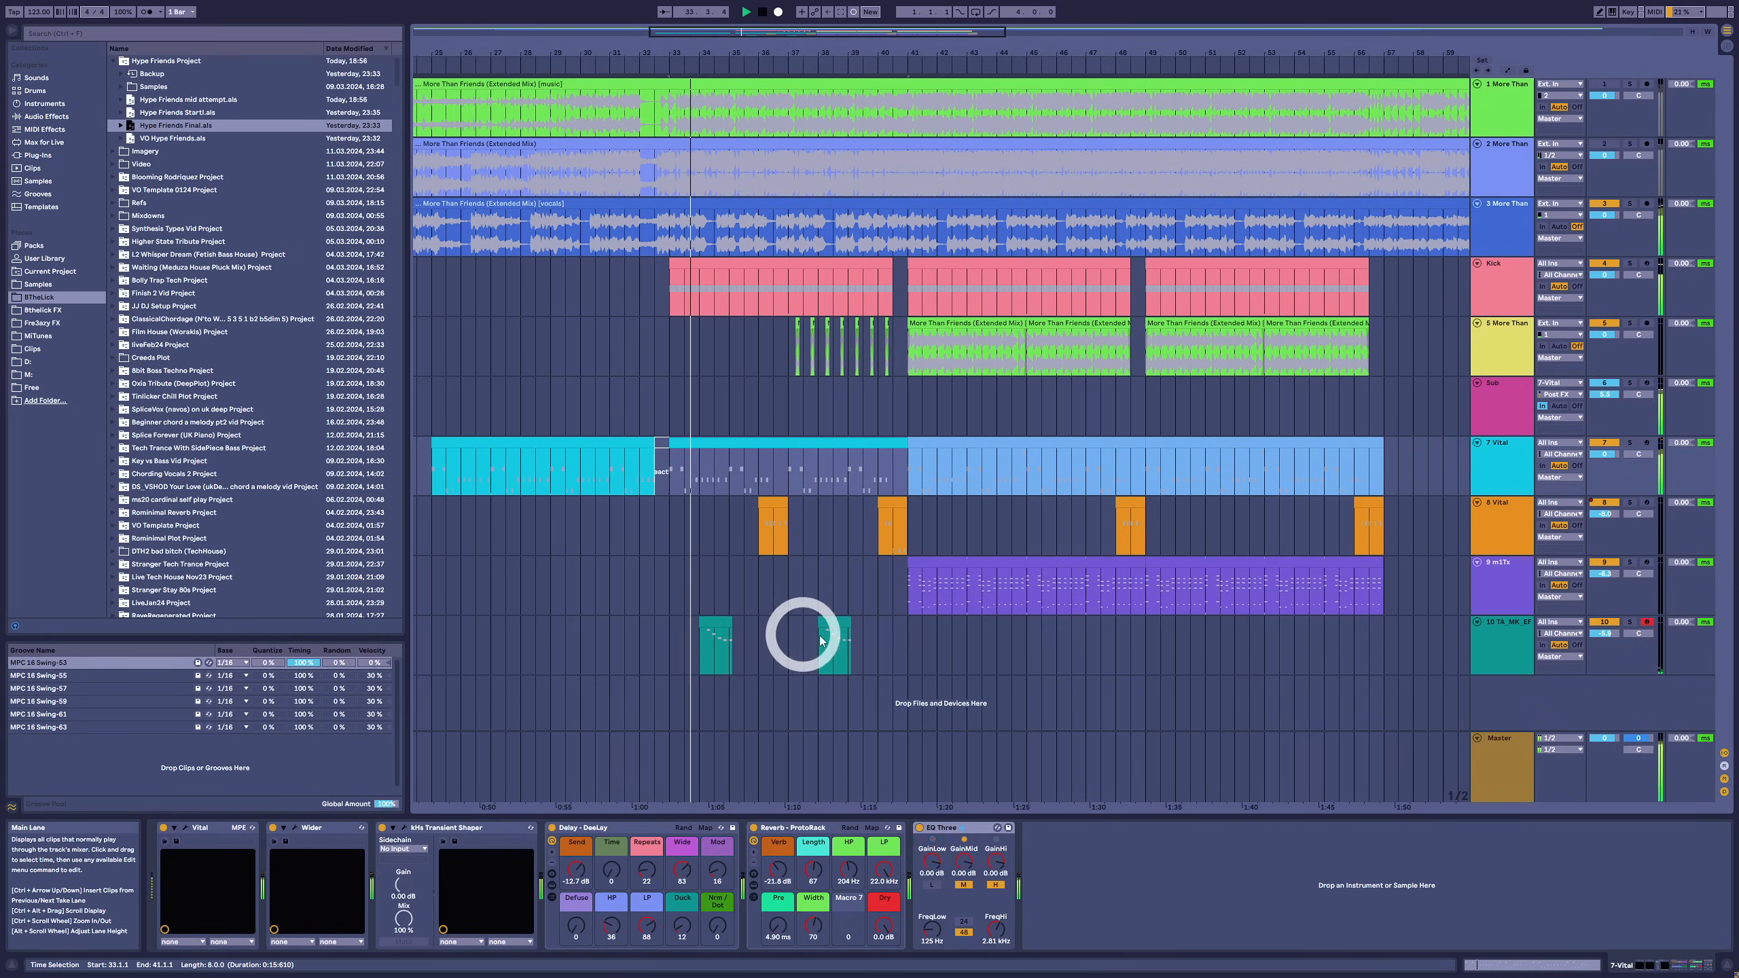
click(1629, 622)
click(1631, 623)
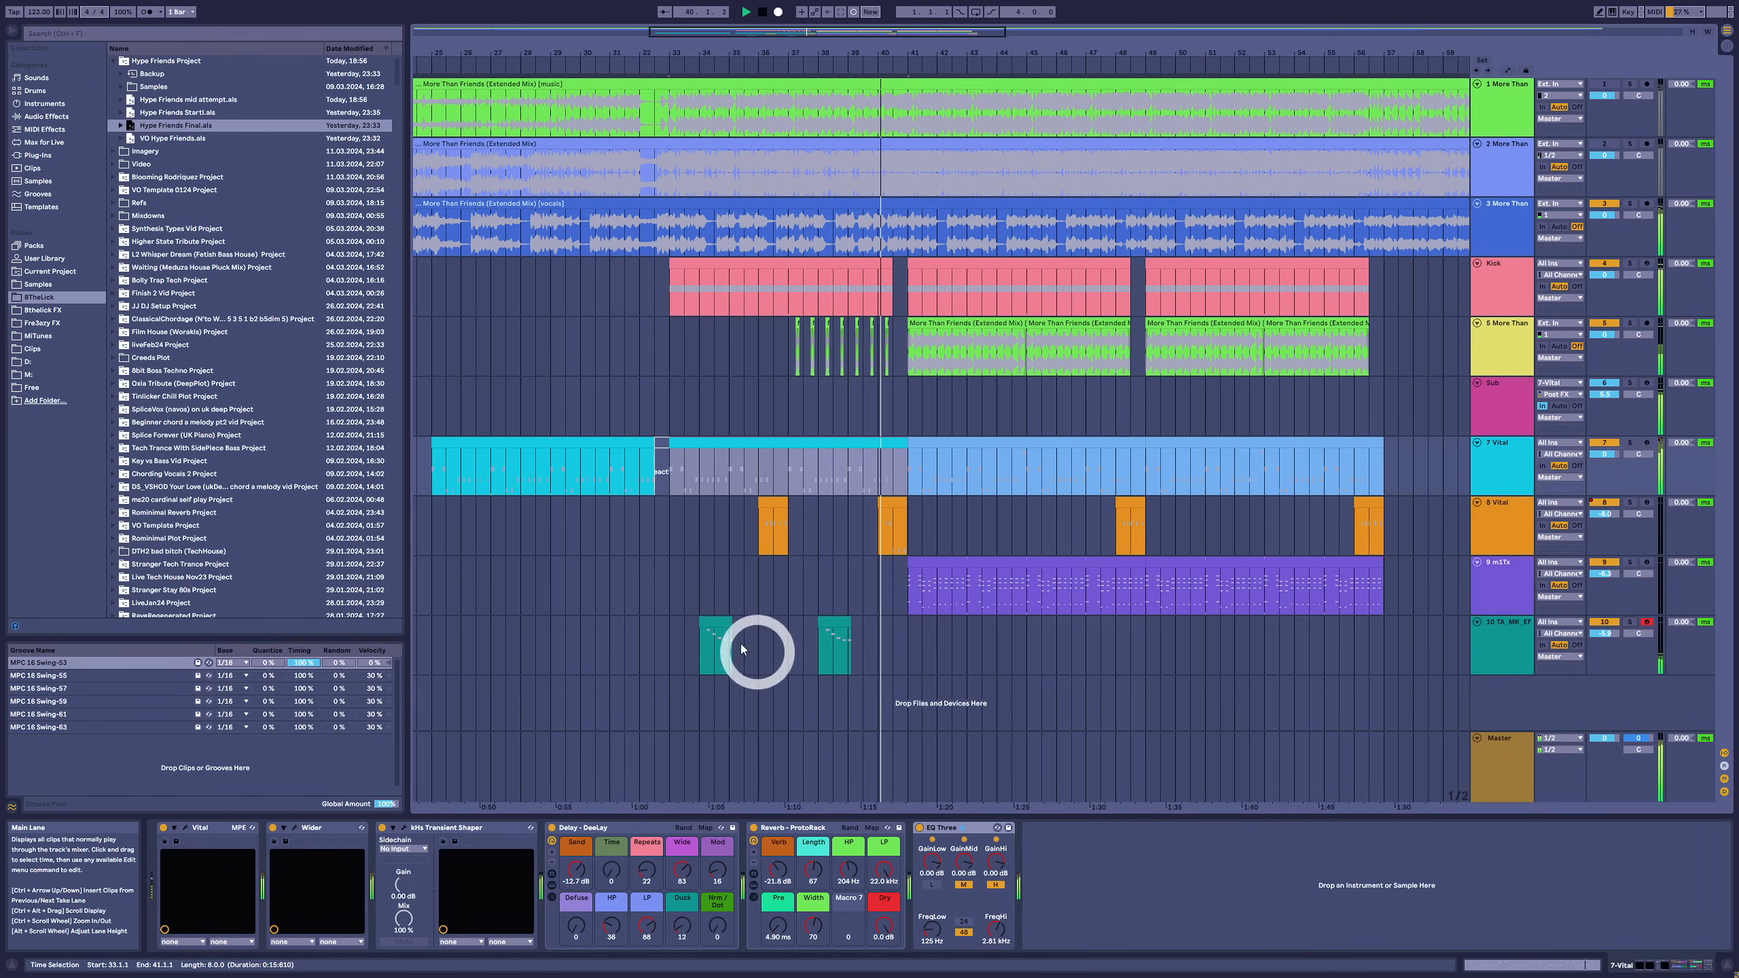
click(706, 623)
key(space)
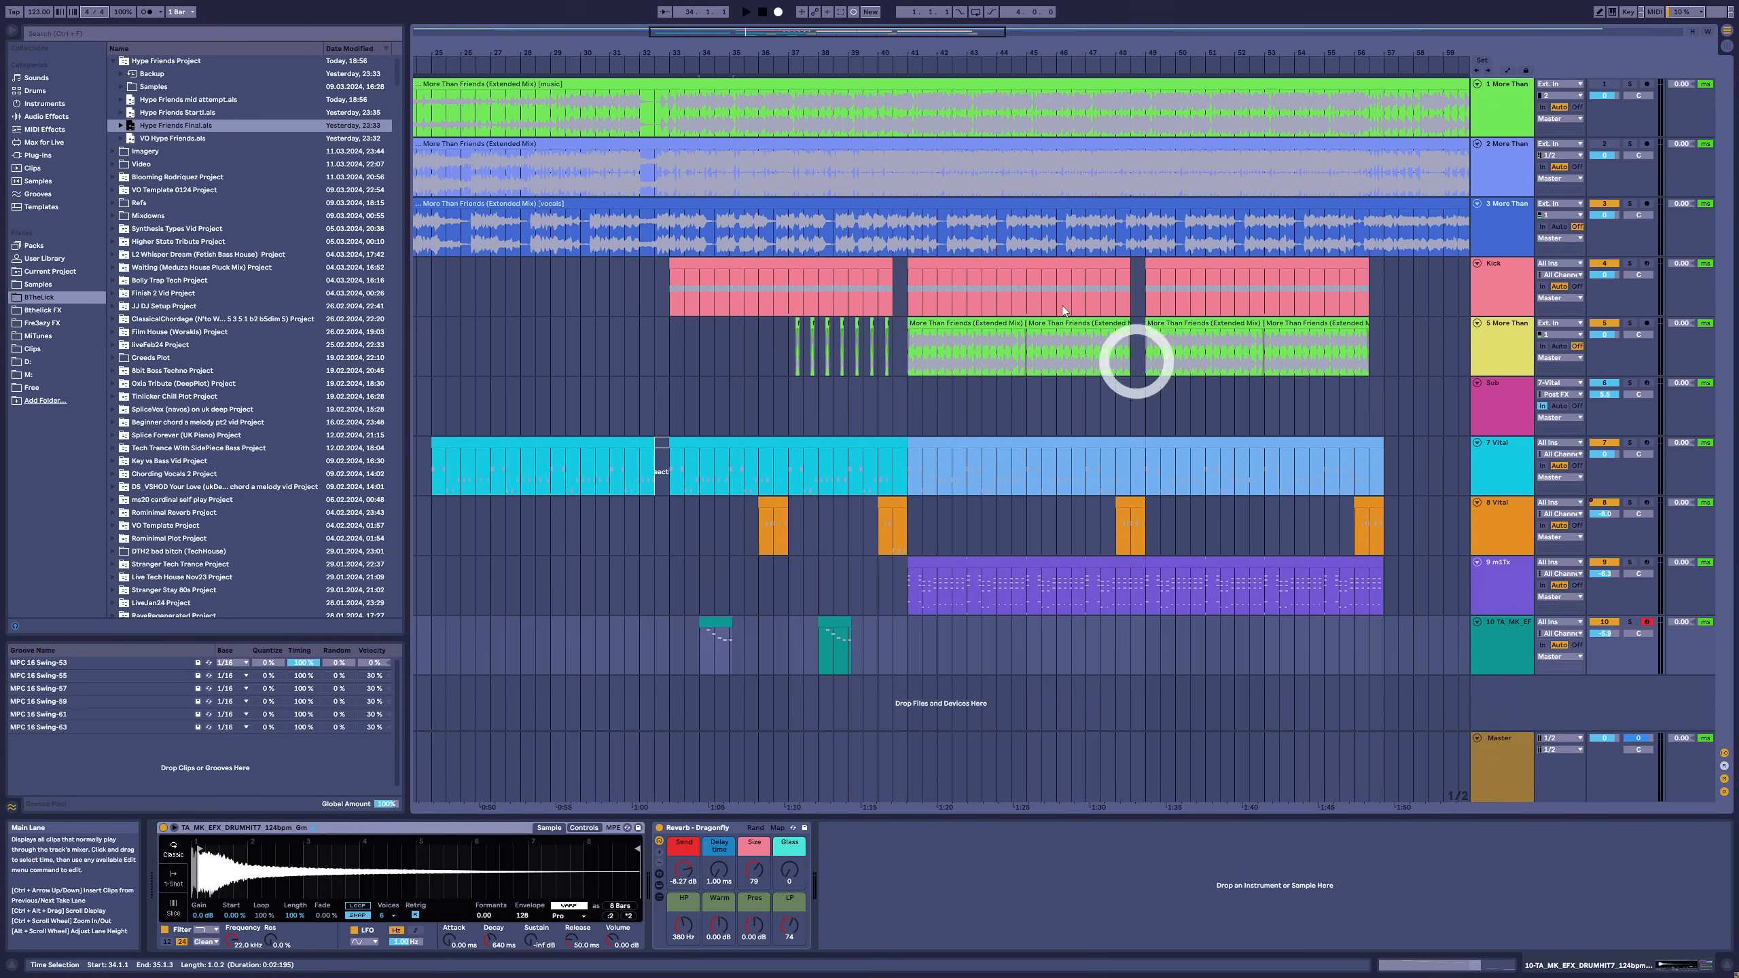
- Show the longer arrangement, place the insert marker at bar 57 on the Sub track, and play from there
drag(955, 47, 957, 50)
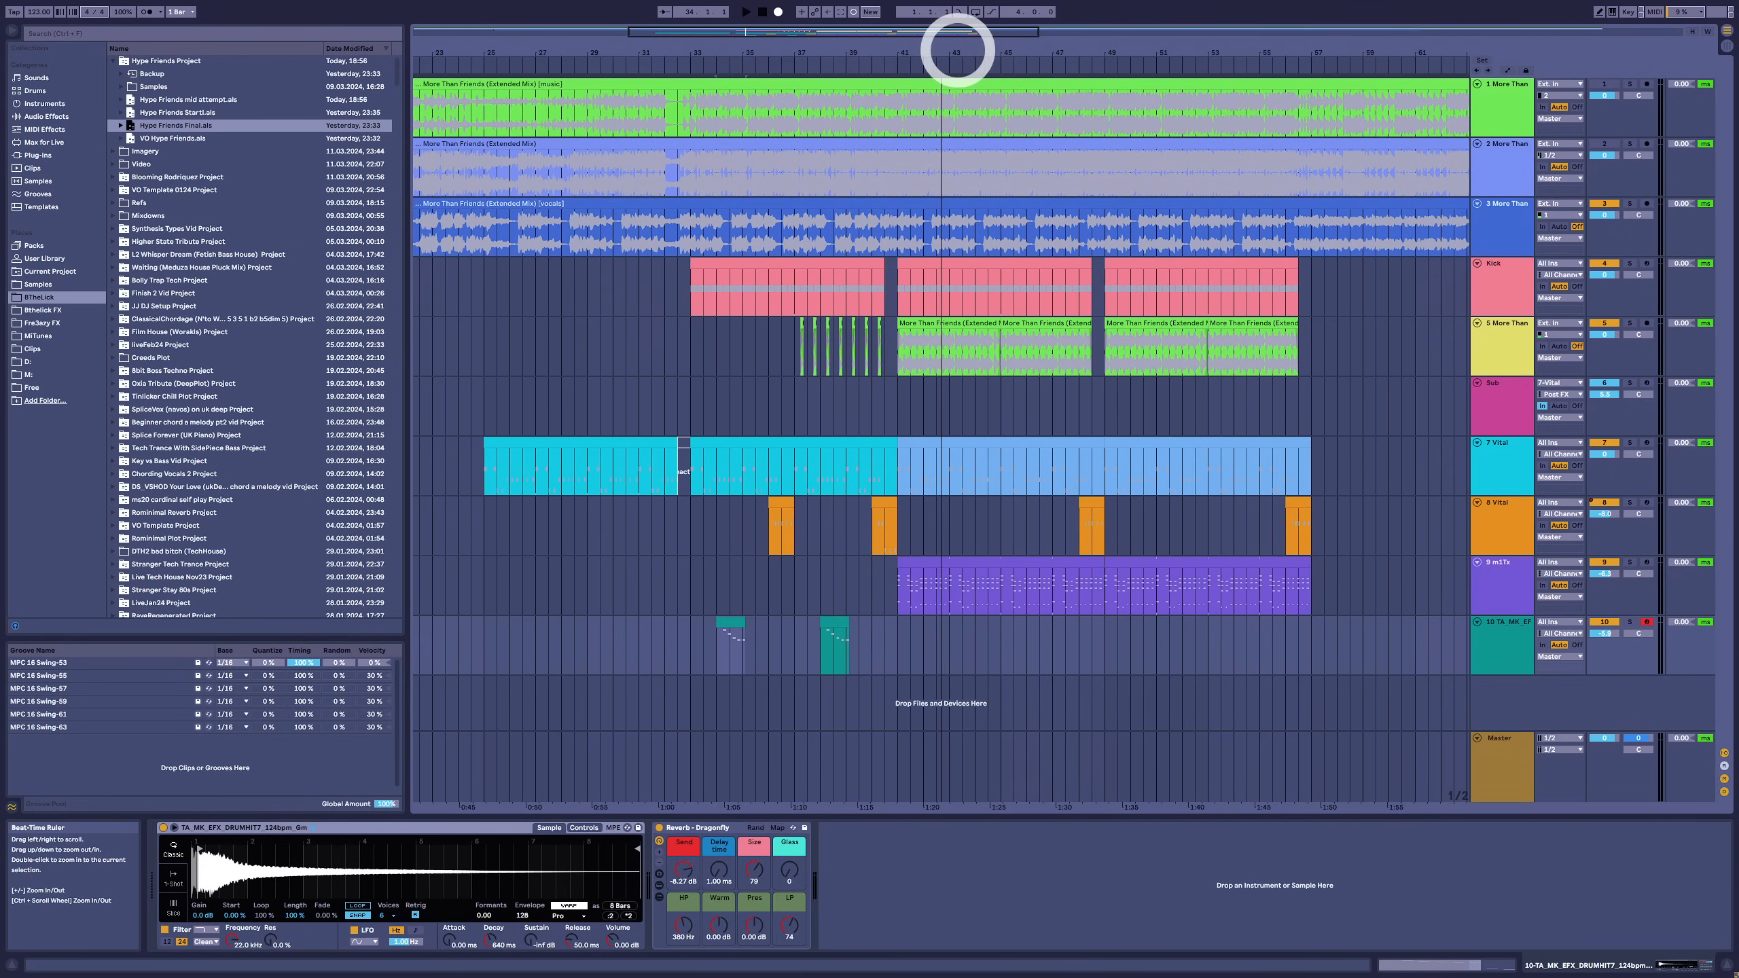
click(788, 439)
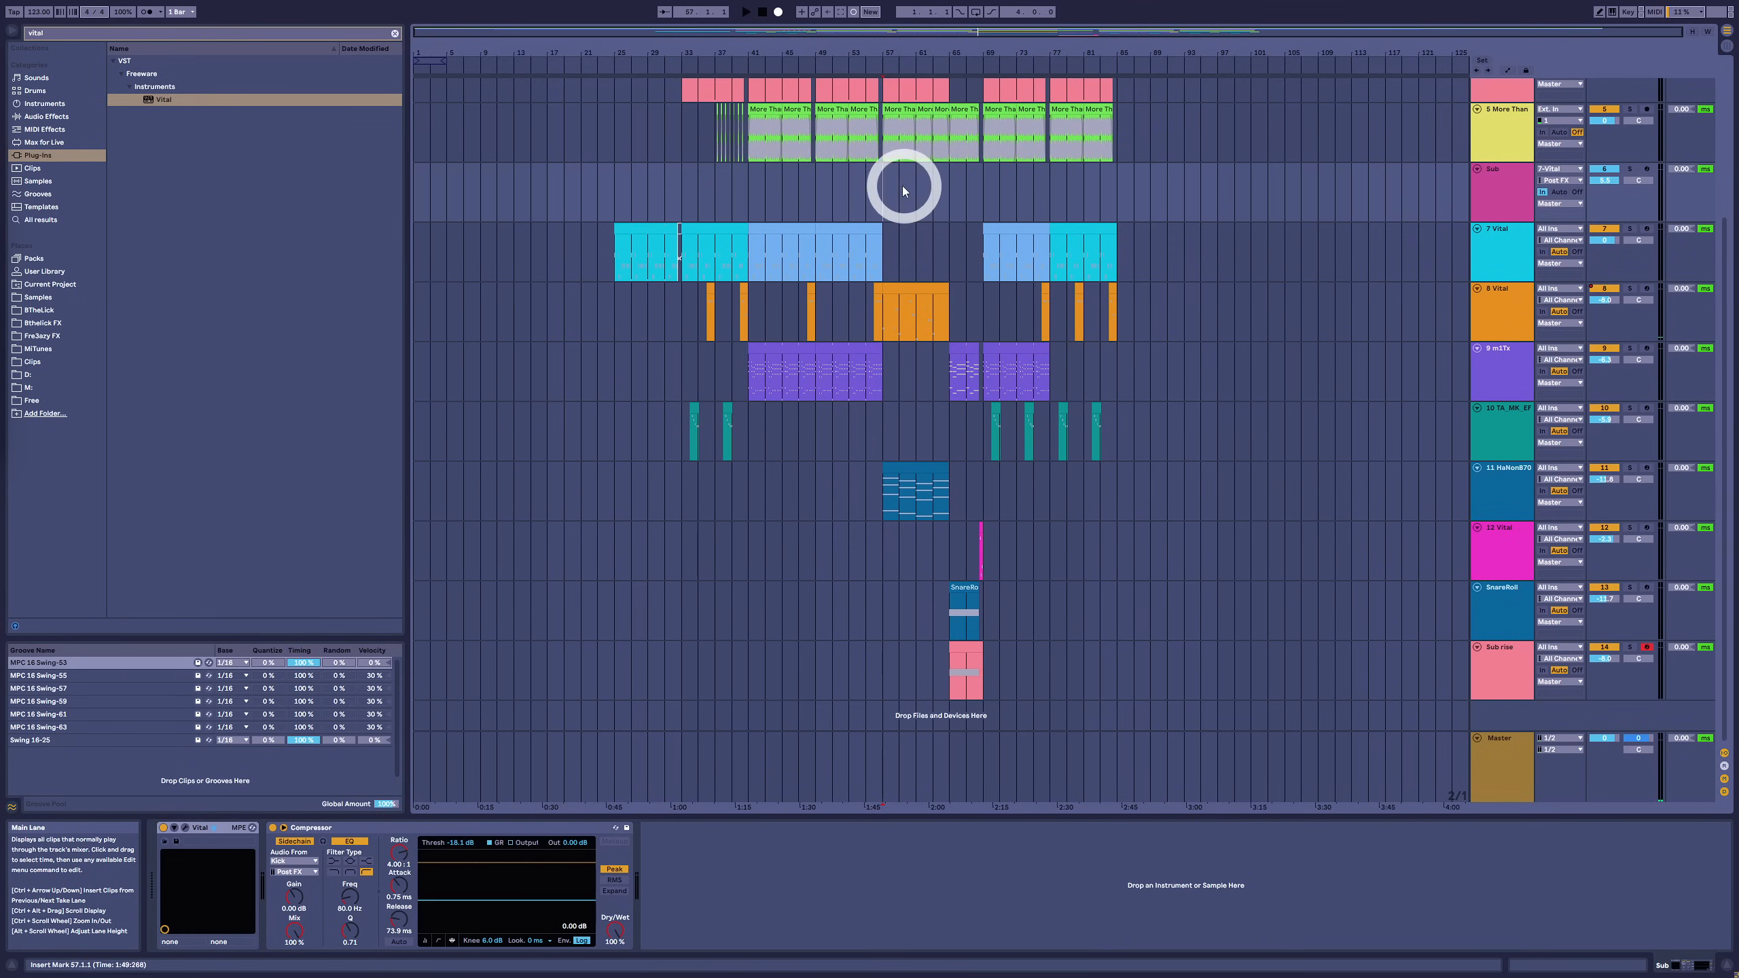
click(882, 187)
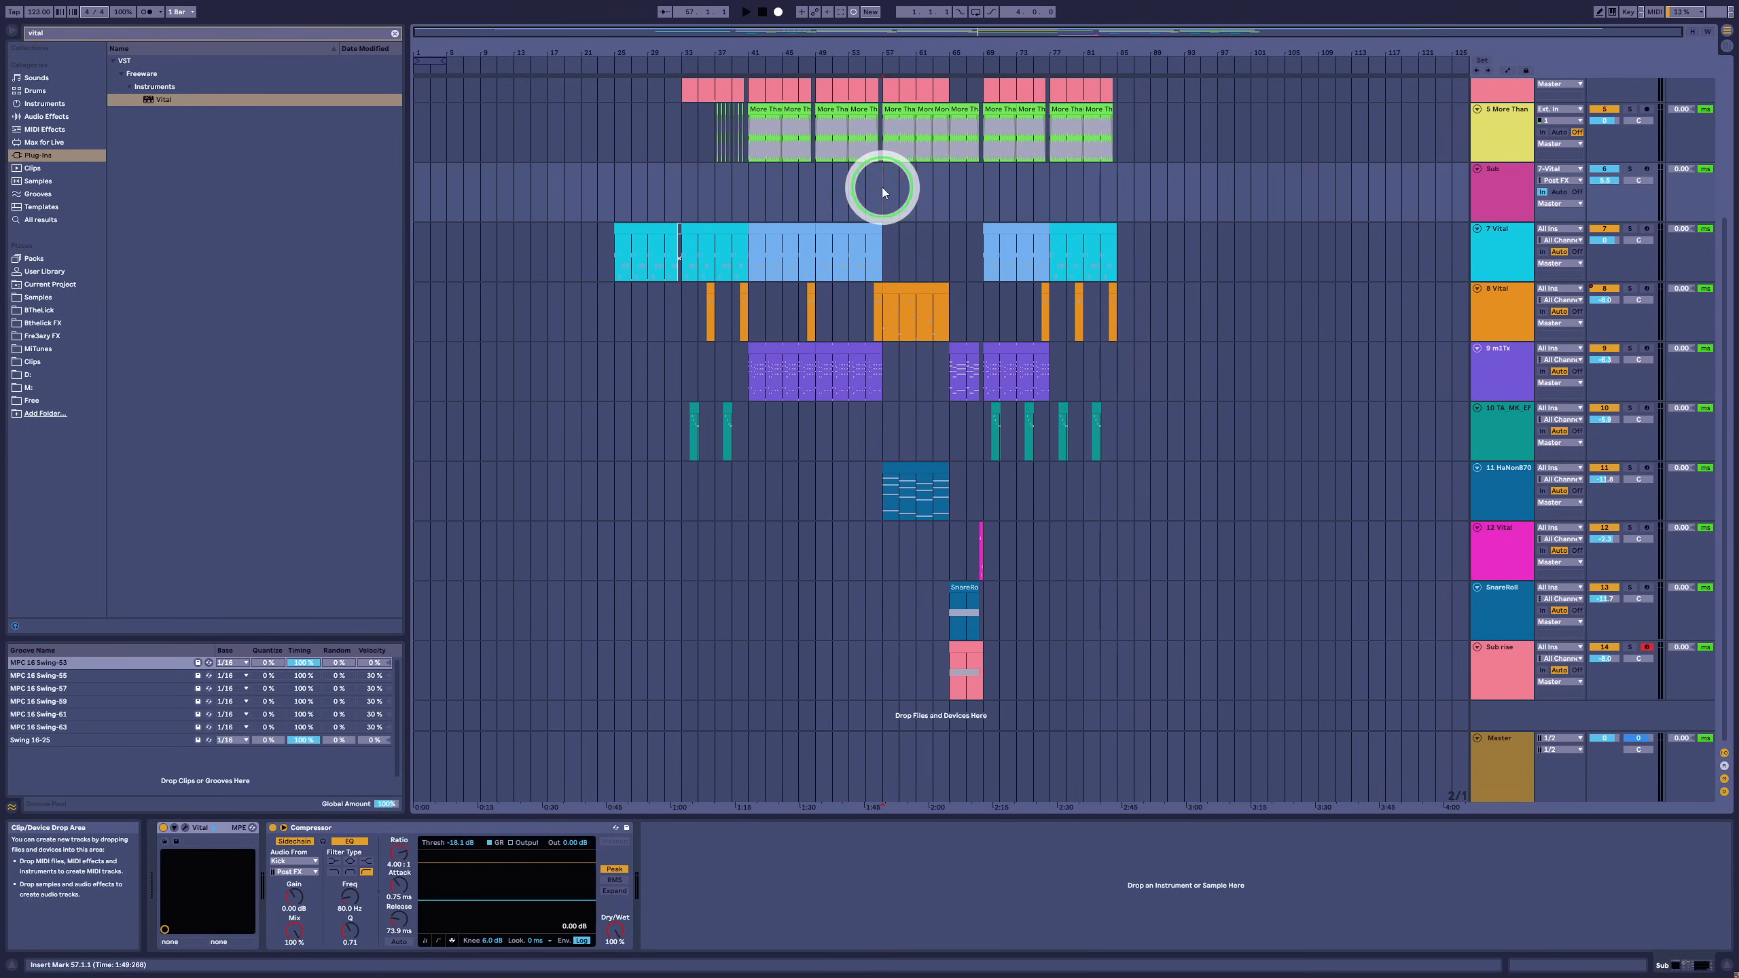
key(space)
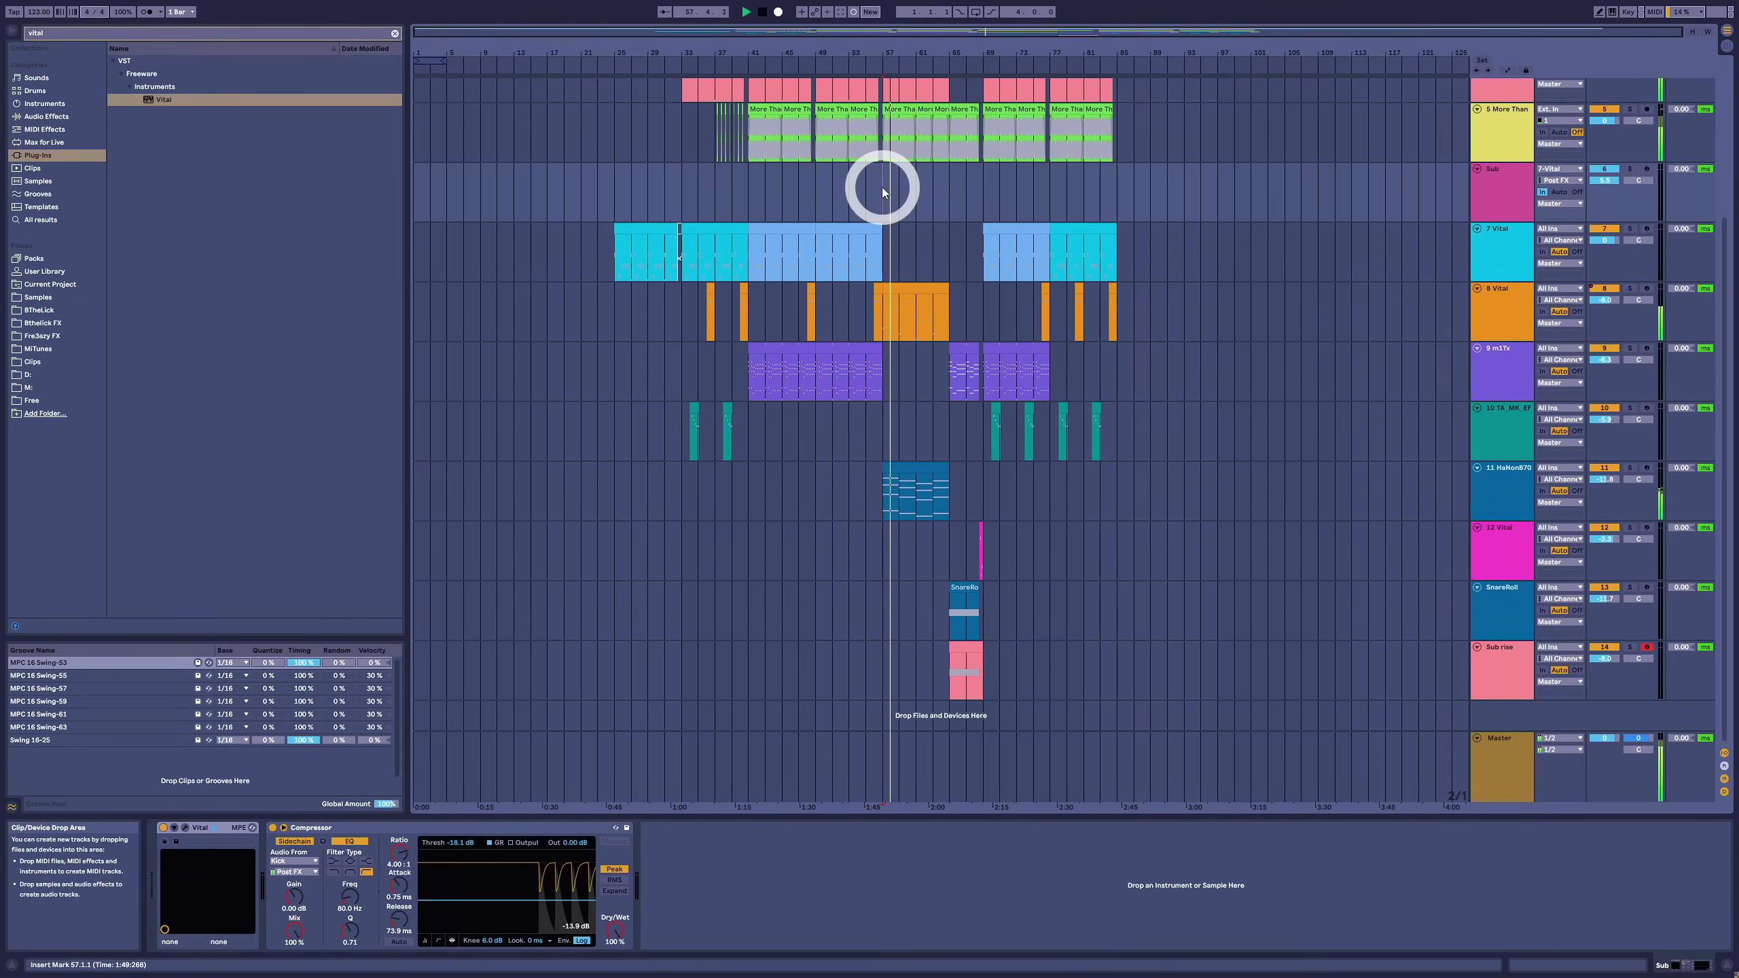